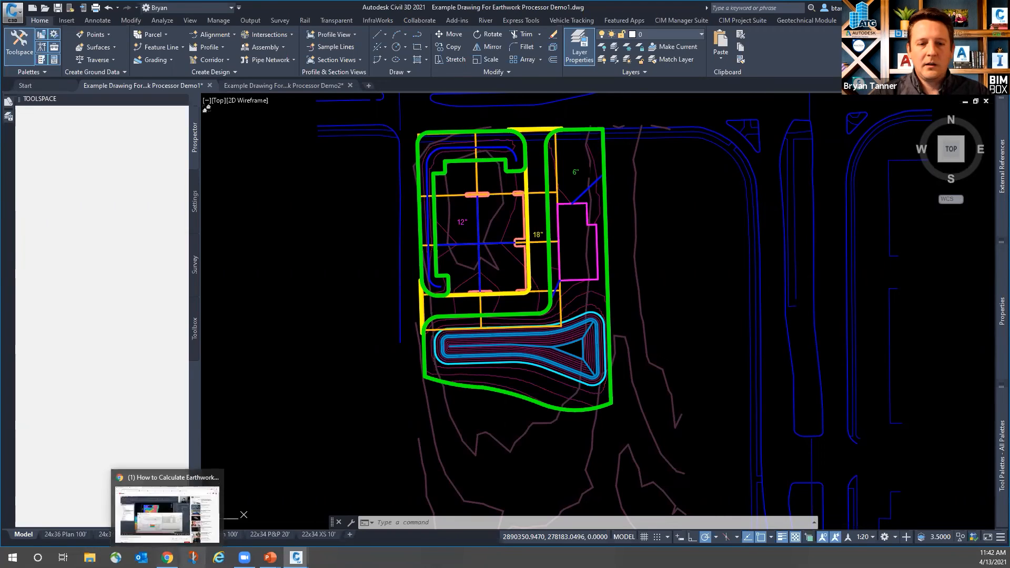
- Look over the Demo2 earthwork drawing and return to the Demo1 drawing with nothing selected
click(356, 196)
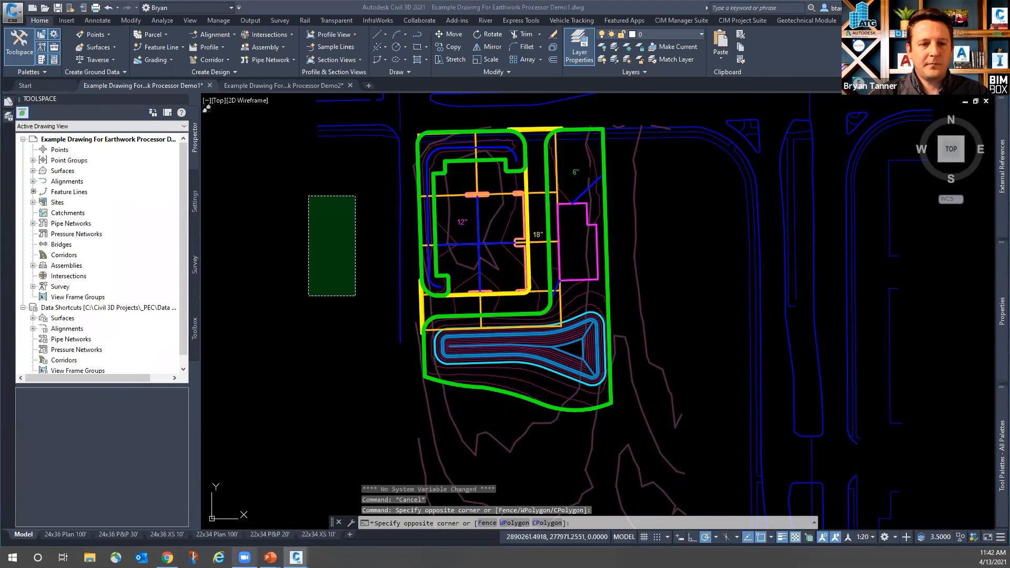
key(Escape)
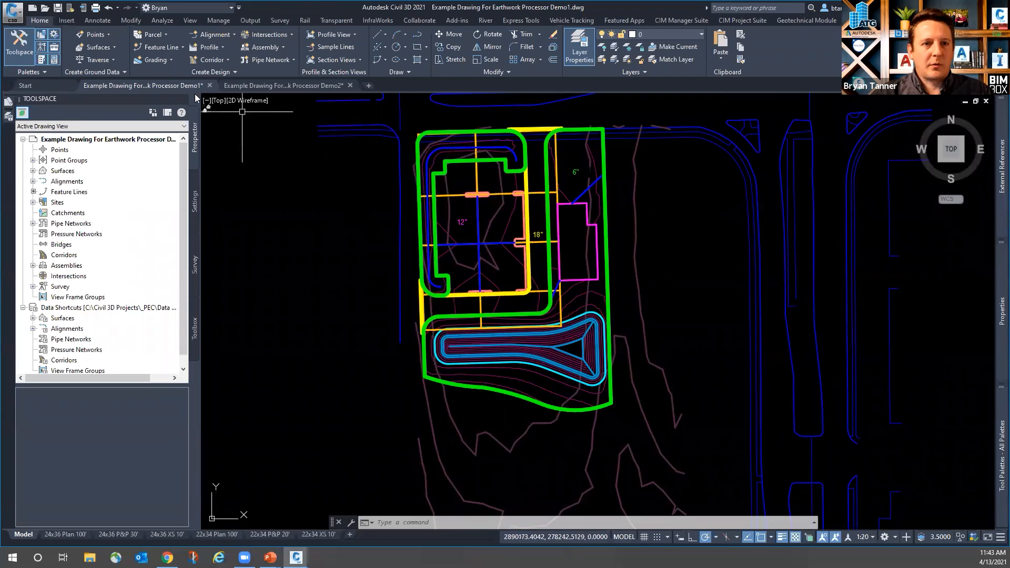
click(285, 85)
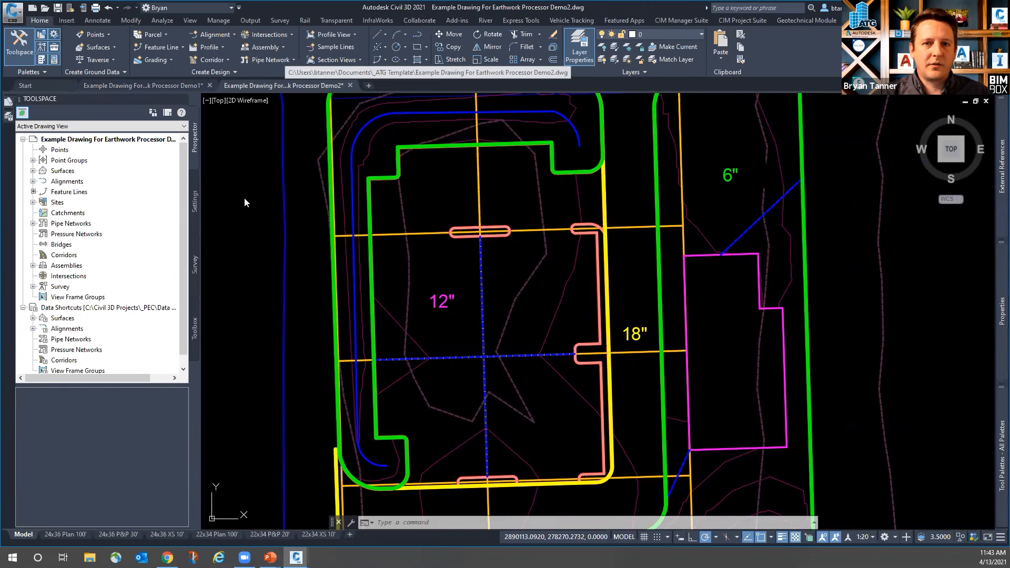
click(143, 83)
click(249, 221)
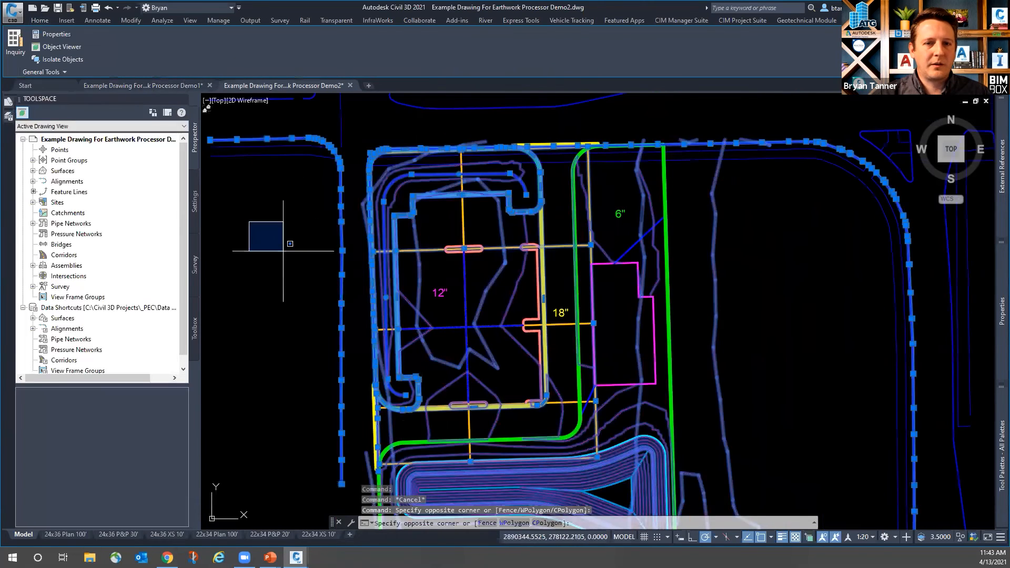
key(Escape)
key(Escape)
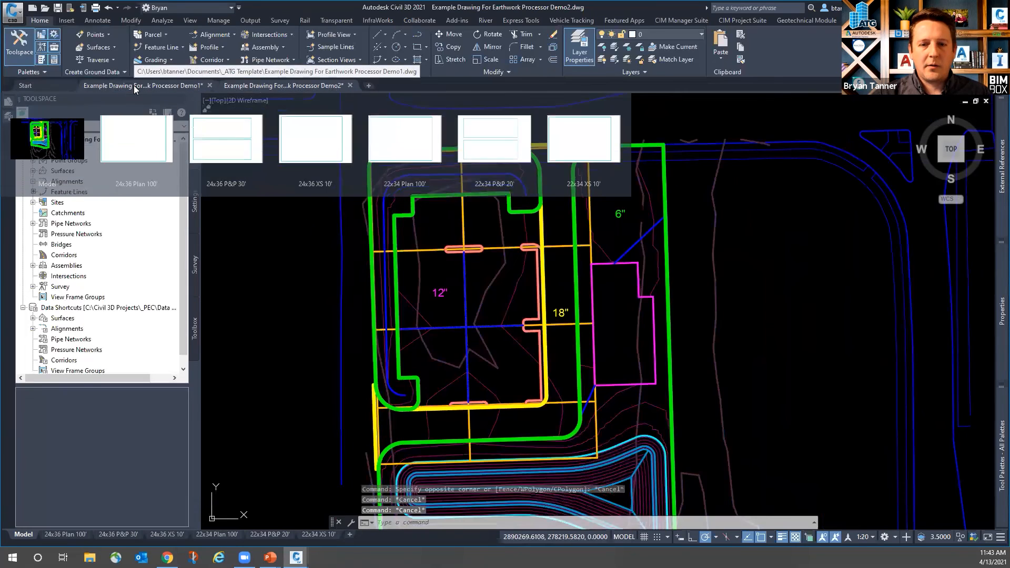
click(133, 85)
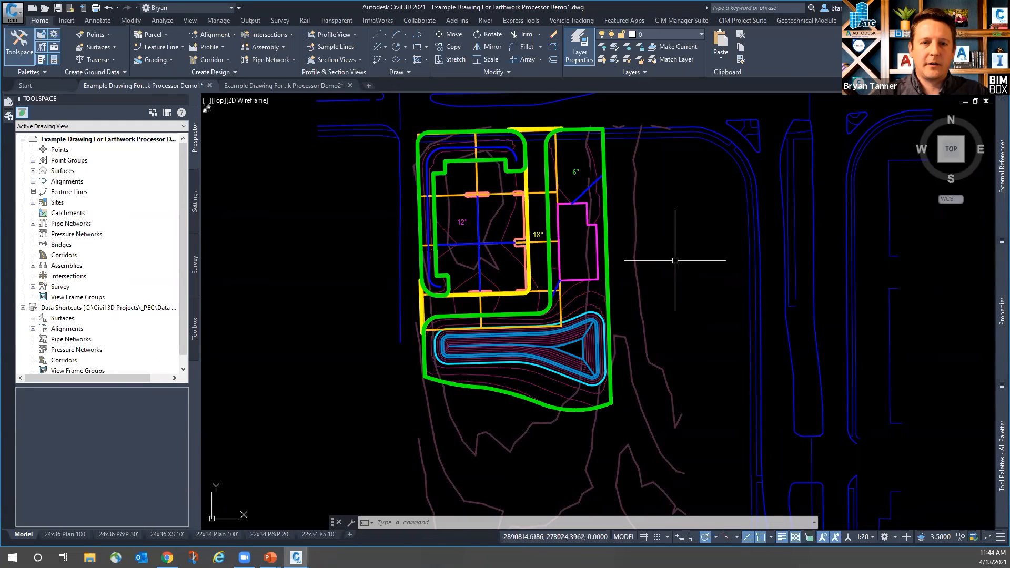
- Highlight the proposed finished grade surface by its contours around the pond, then clear the selection
click(524, 141)
scroll(523, 142, up, 2)
scroll(555, 227, up, 1)
middle_drag(556, 219, 555, 205)
scroll(557, 181, down, 2)
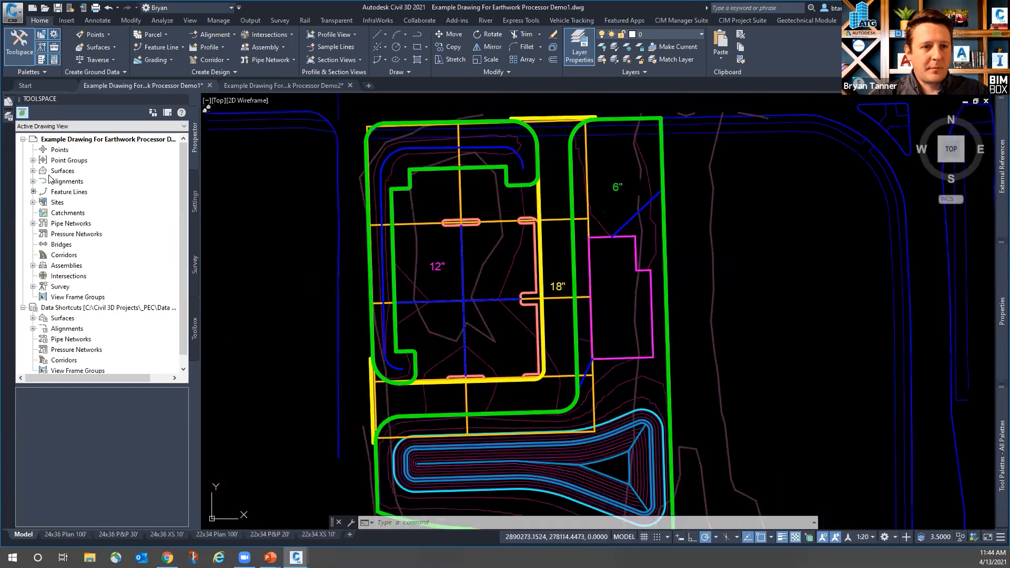
scroll(484, 454, up, 4)
click(484, 454)
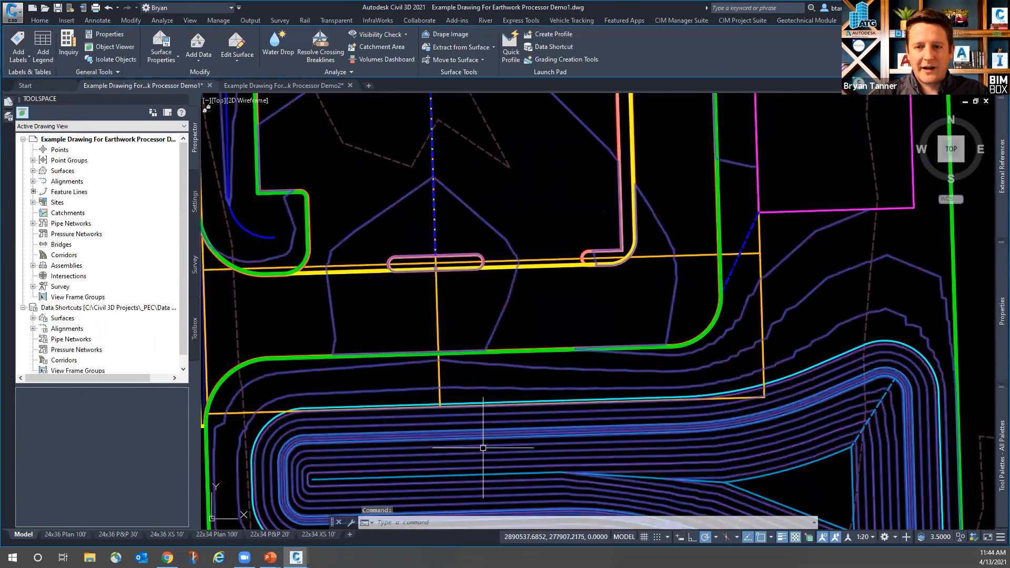
key(Escape)
- Highlight the existing ground surface by its dashed contour inside the 12" area, then clear the selection
click(501, 161)
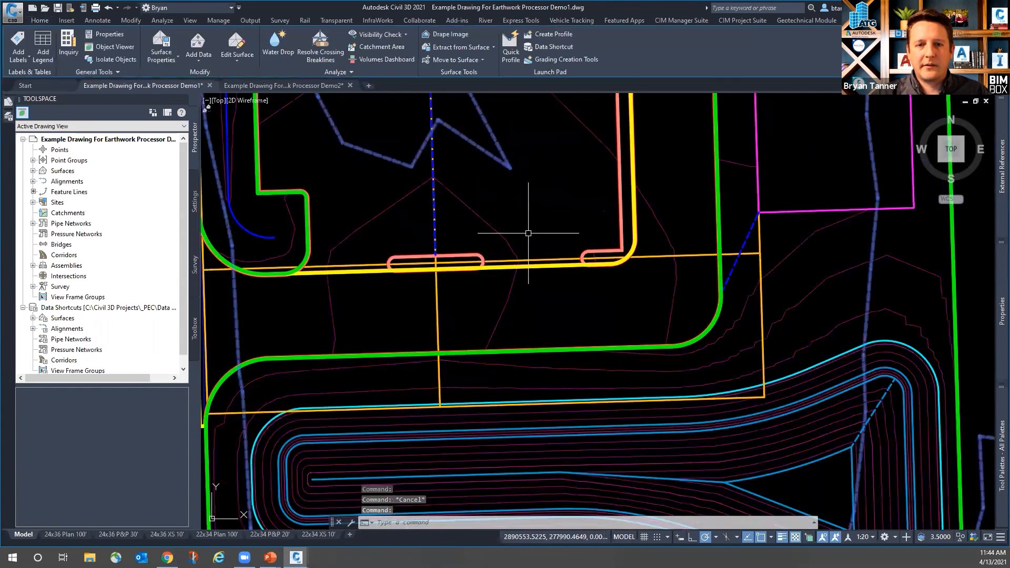
scroll(531, 249, down, 6)
scroll(532, 204, up, 2)
scroll(532, 204, up, 2)
key(Escape)
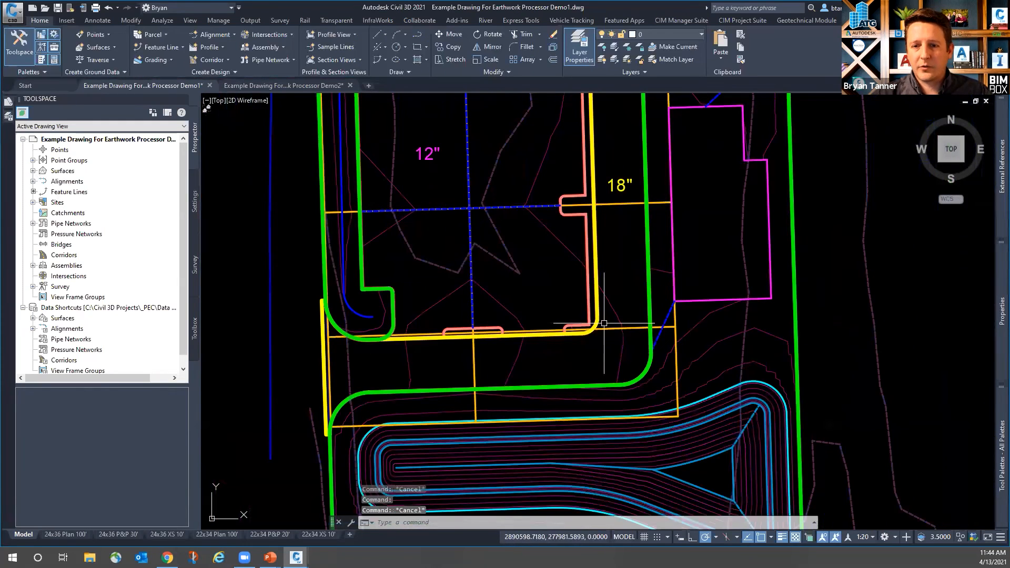
key(Escape)
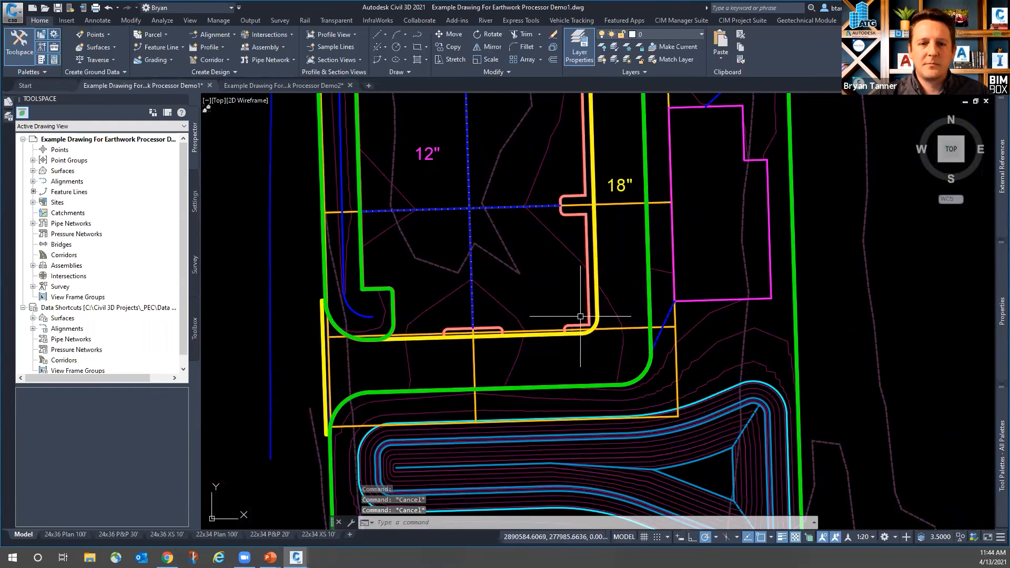
- Inspect the green 6-inch subgrade boundary polylines along the curb and around the north driveway entrance
scroll(641, 300, up, 6)
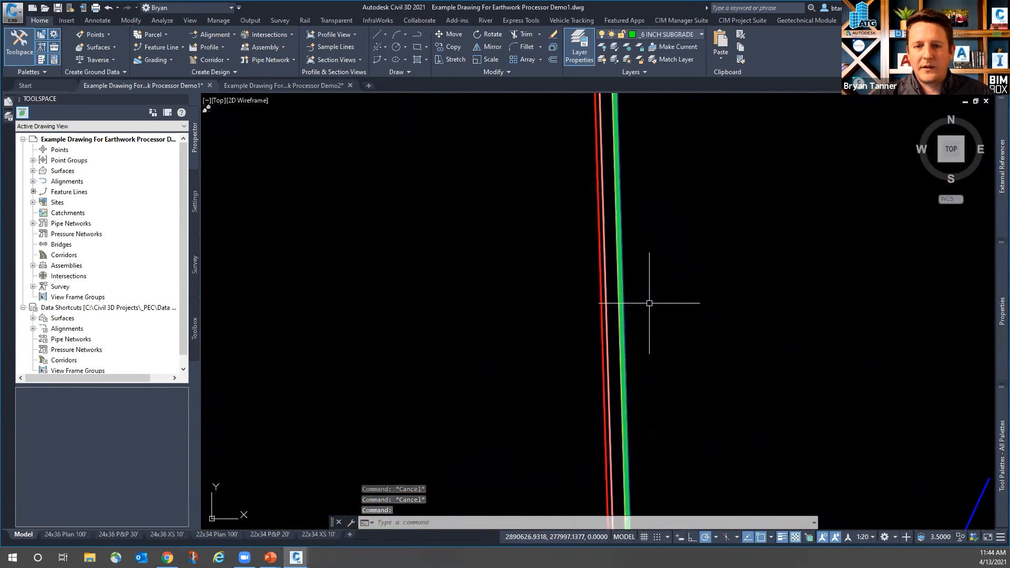
scroll(649, 315, down, 5)
scroll(642, 329, down, 3)
key(Escape)
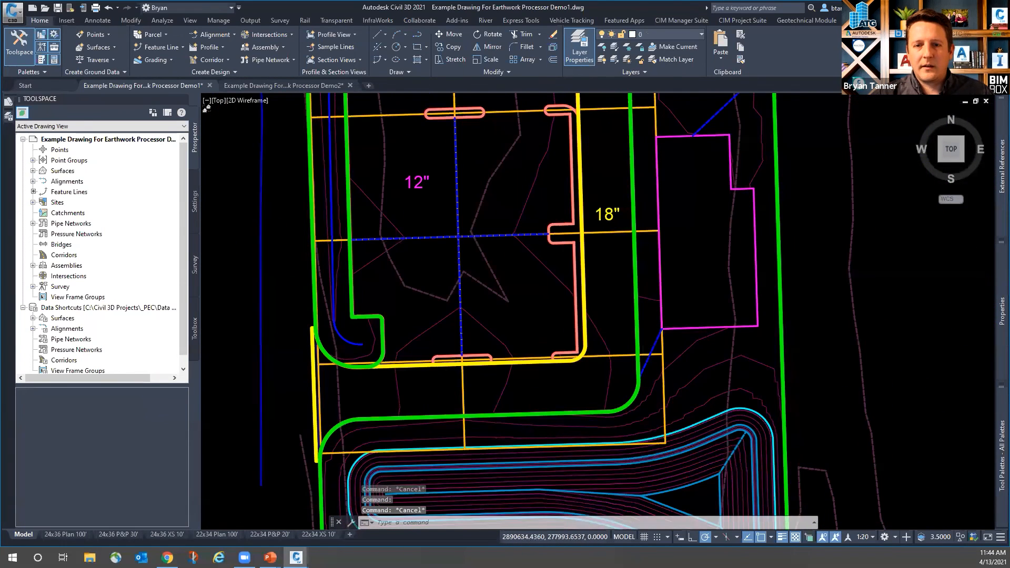
scroll(652, 327, down, 3)
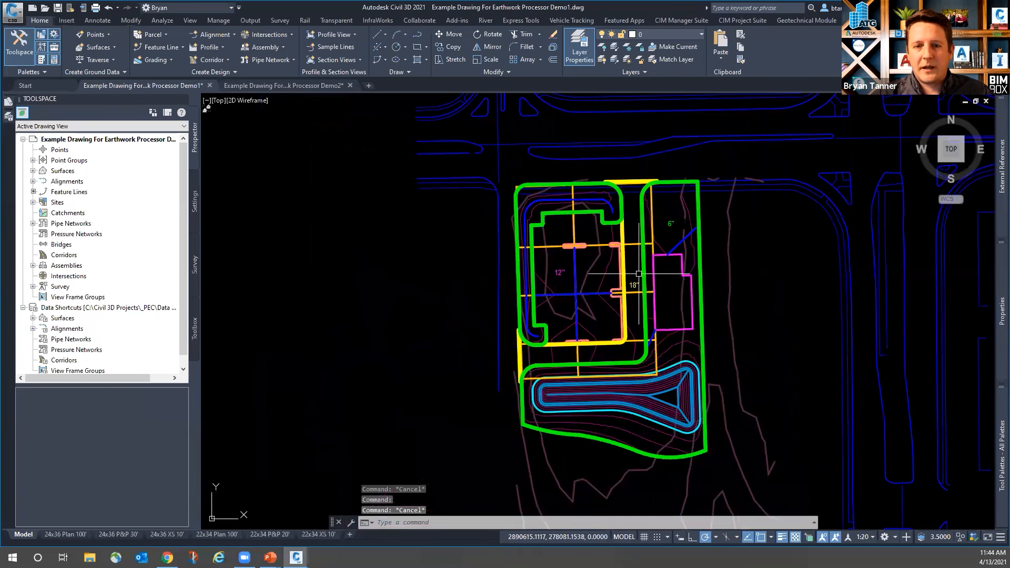
scroll(644, 183, up, 2)
scroll(644, 183, up, 4)
key(Escape)
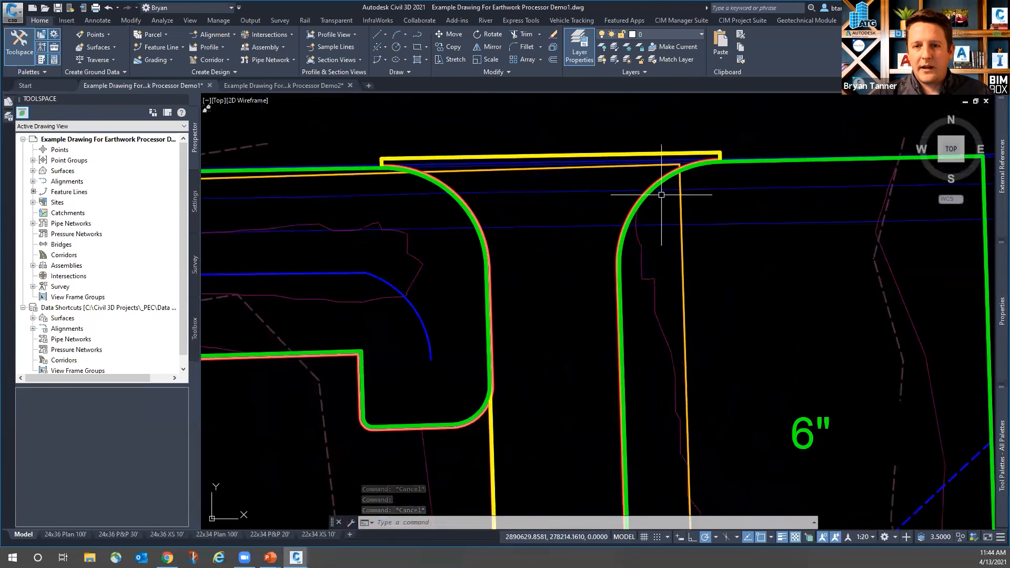
scroll(668, 181, down, 5)
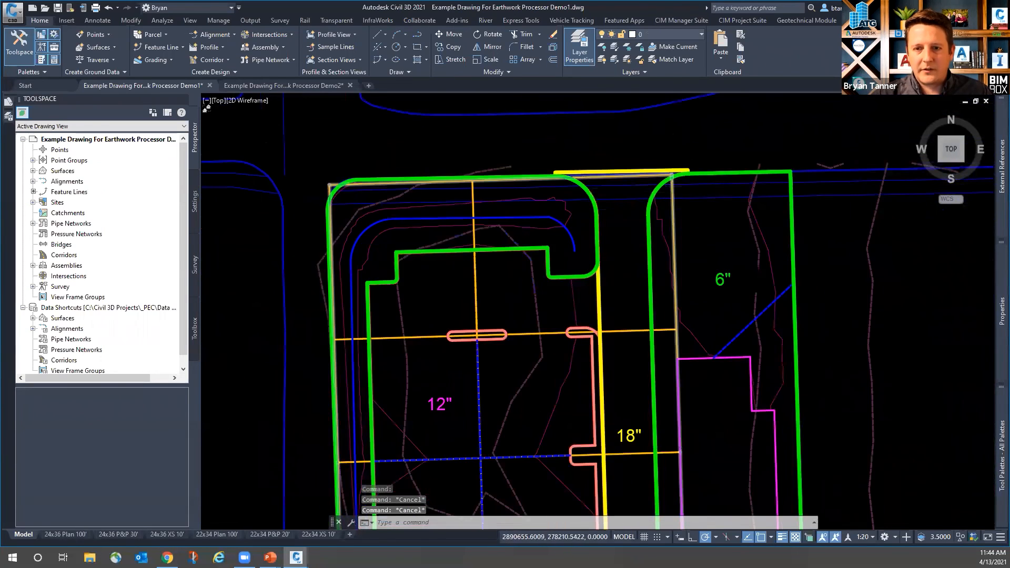
scroll(668, 182, down, 3)
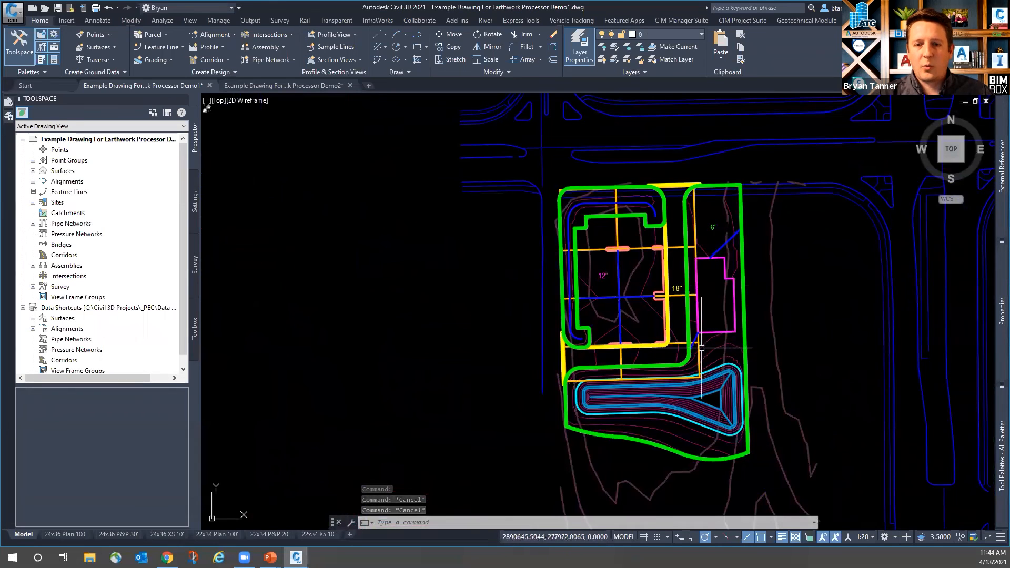
- Select the yellow 18-inch subgrade boundary polyline to examine the extent of the heavy-duty drive area
scroll(703, 319, up, 2)
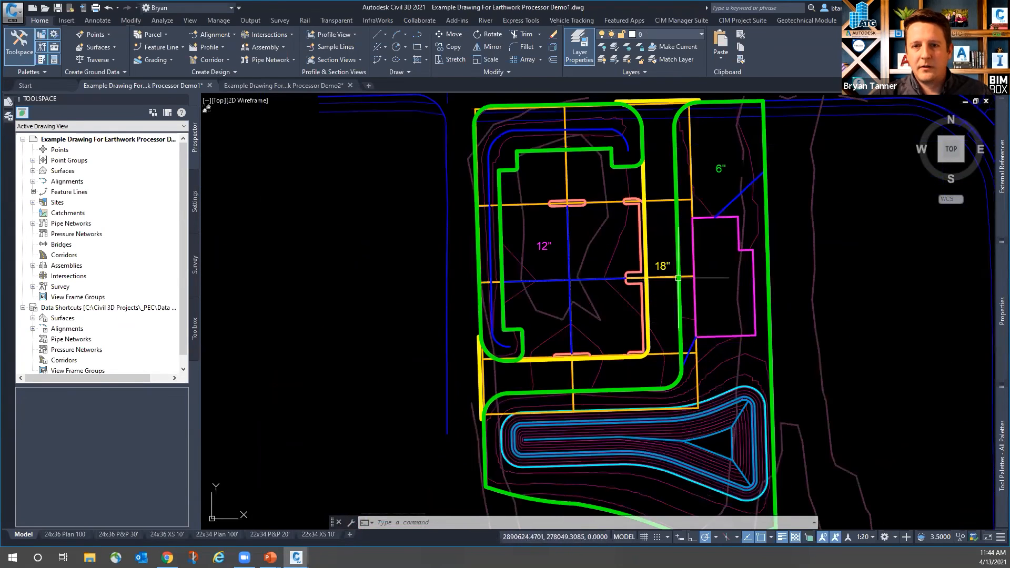
scroll(665, 208, up, 2)
key(Escape)
key(Escape)
scroll(611, 254, up, 4)
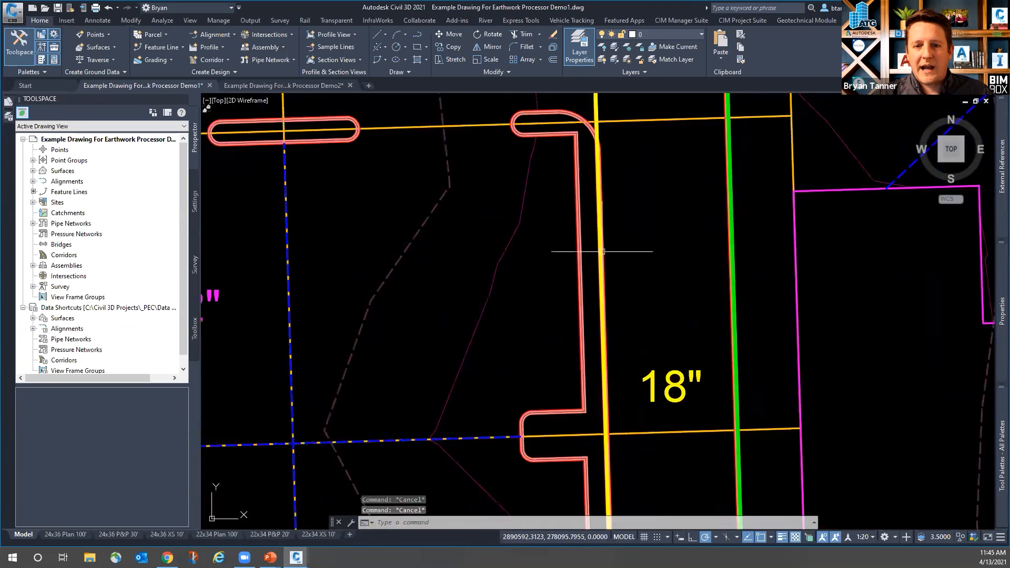
scroll(679, 277, down, 6)
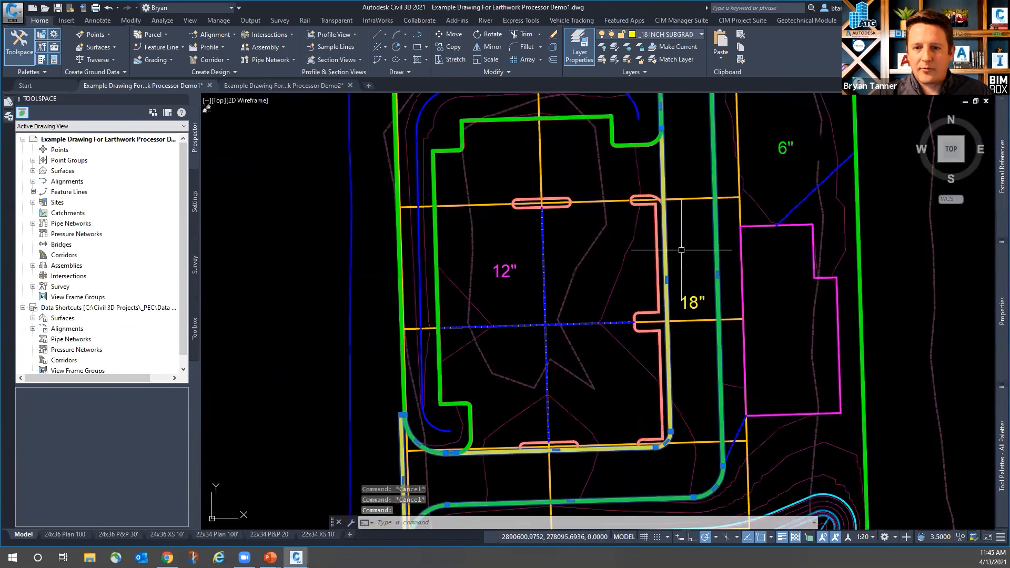
mouse_move(684, 280)
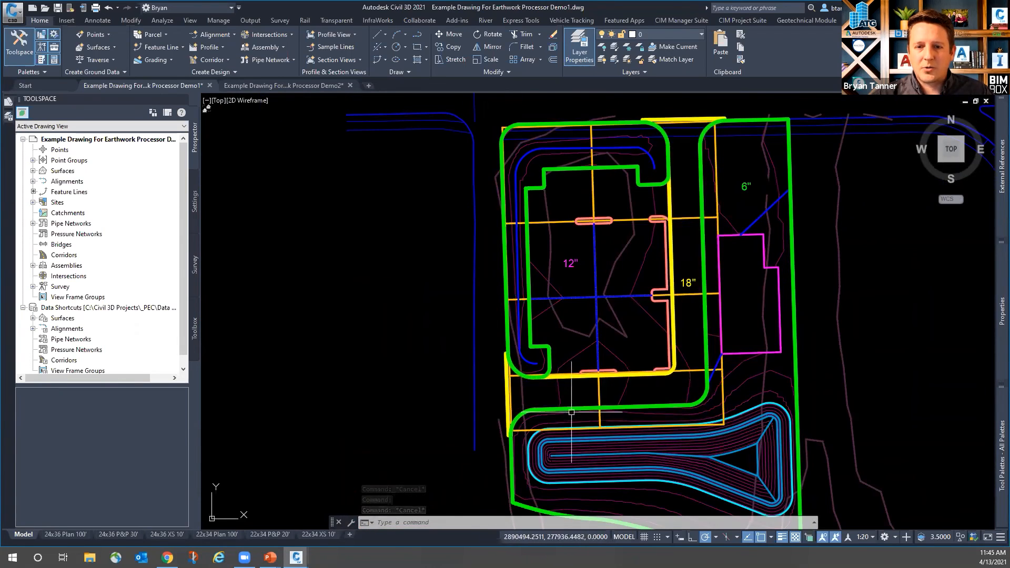
- Examine the boundaries enclosing the 12" subgrade area and the grading between the building and the pond
click(585, 378)
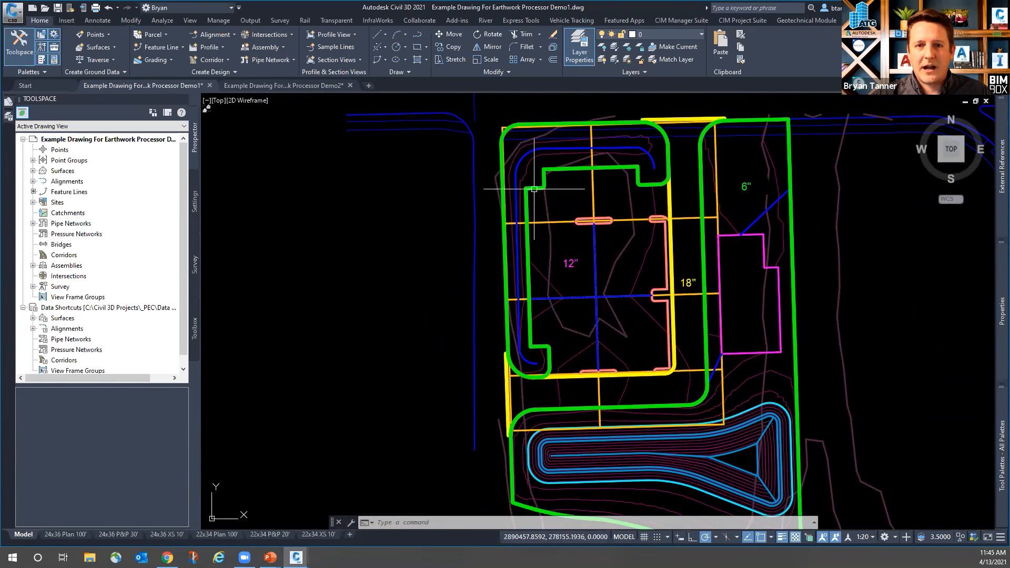
key(Escape)
key(Escape)
scroll(548, 189, up, 5)
scroll(547, 190, down, 4)
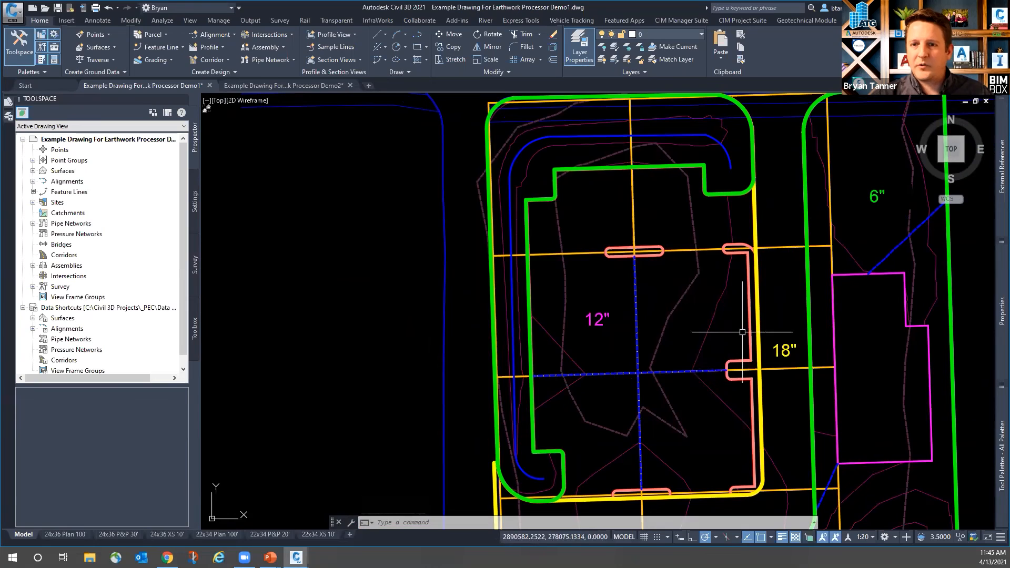
mouse_move(742, 332)
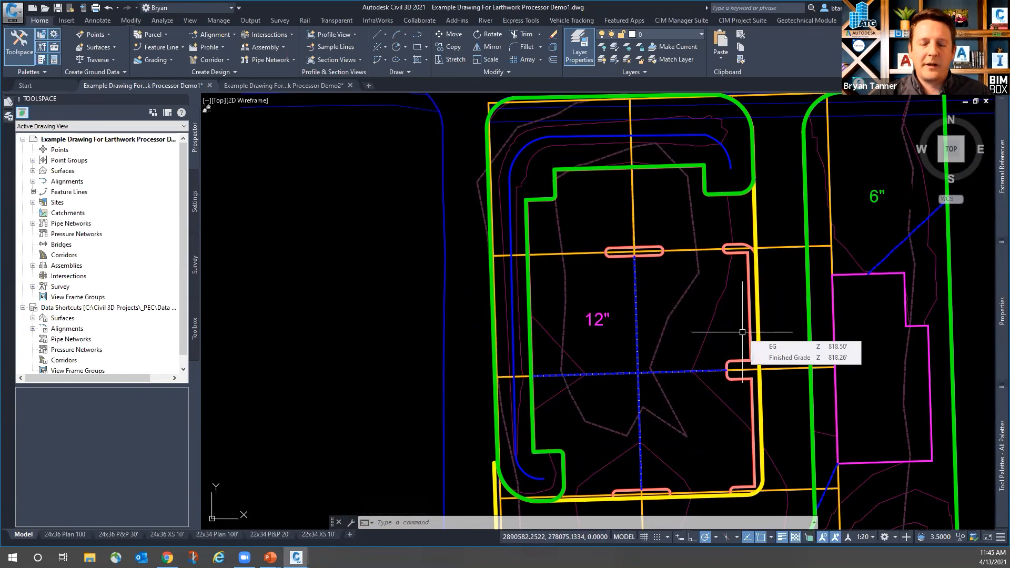
scroll(542, 324, down, 2)
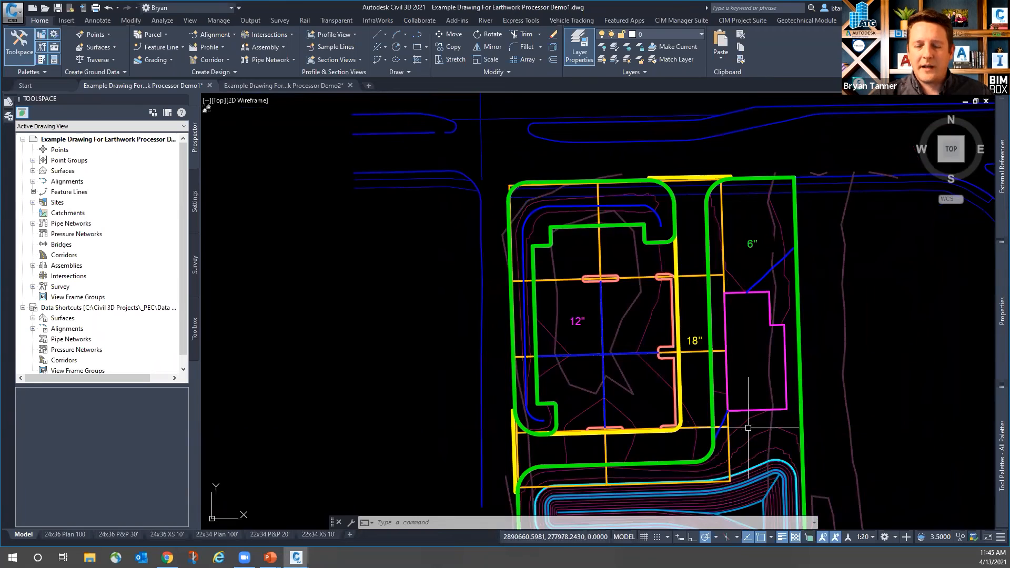
middle_drag(748, 428, 707, 346)
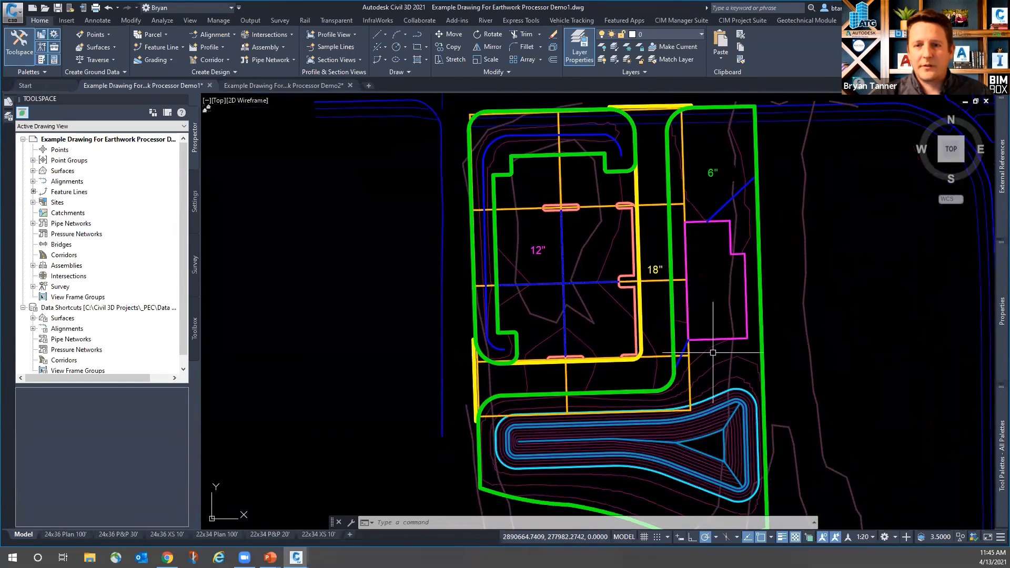
- Check the layer and closed setting in the properties of the 6-inch subgrade polyline around the building, then deselect it
click(762, 298)
mouse_move(998, 311)
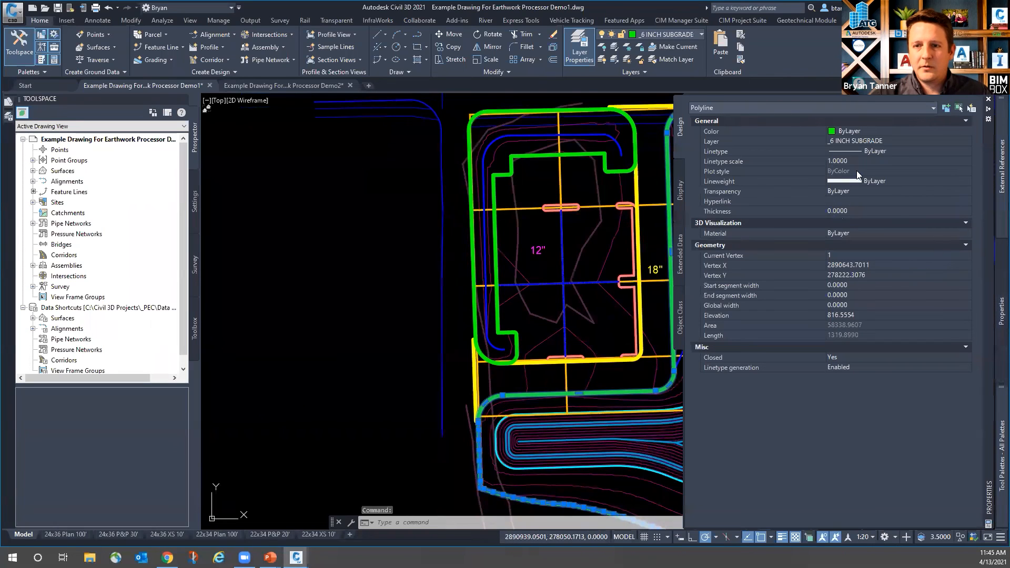
key(Escape)
key(Escape)
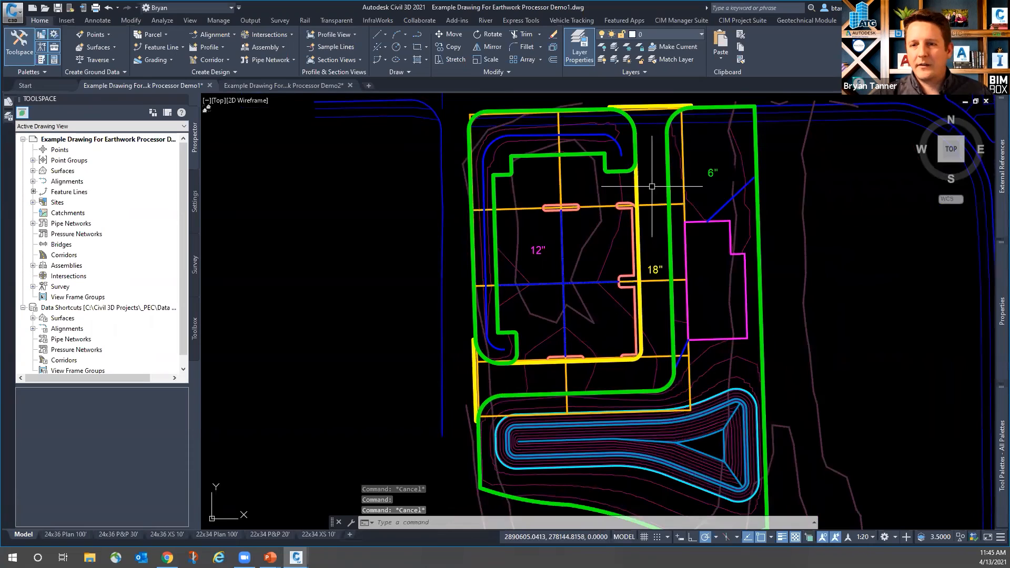
mouse_move(652, 187)
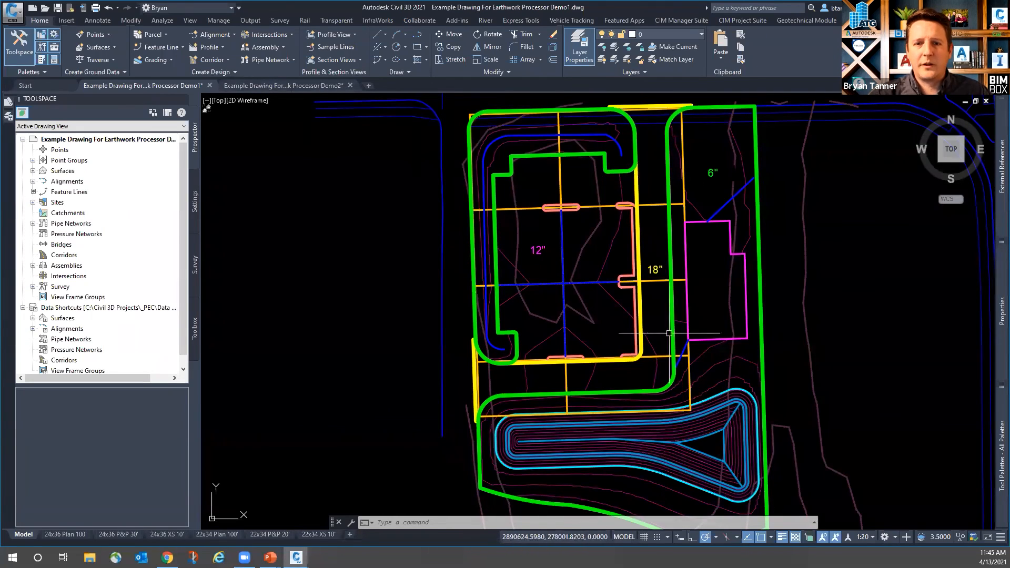
mouse_move(653, 332)
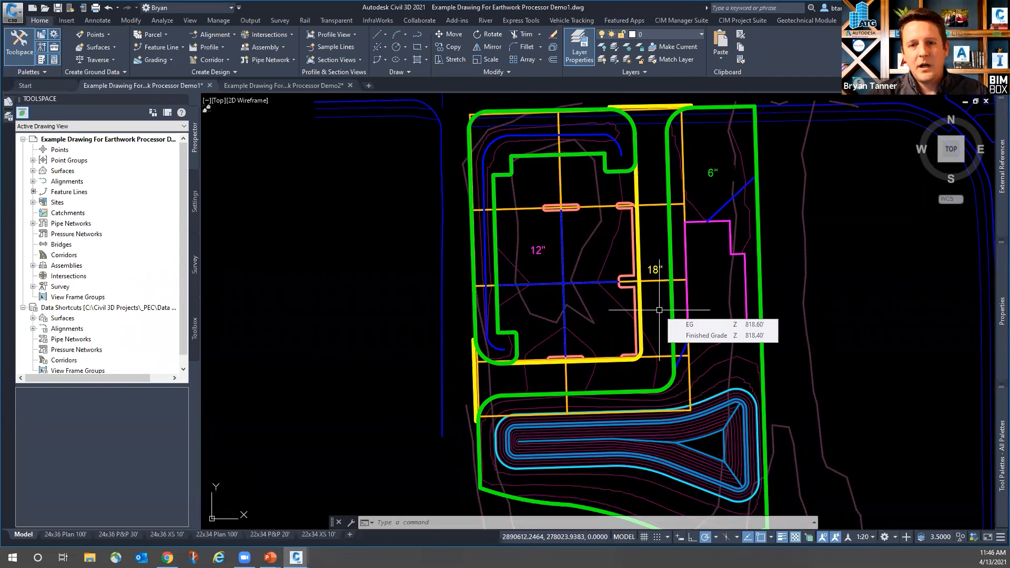
mouse_move(659, 307)
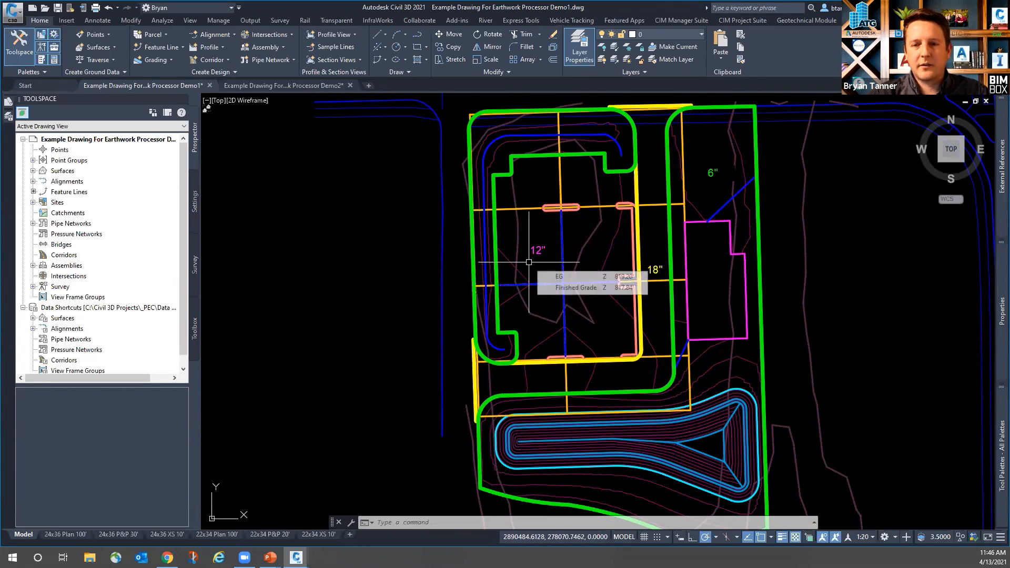
- Select the Finished Grade surface in the Proposed Grading folder to highlight its extent in the drawing, then clear the selection
click(33, 171)
click(43, 203)
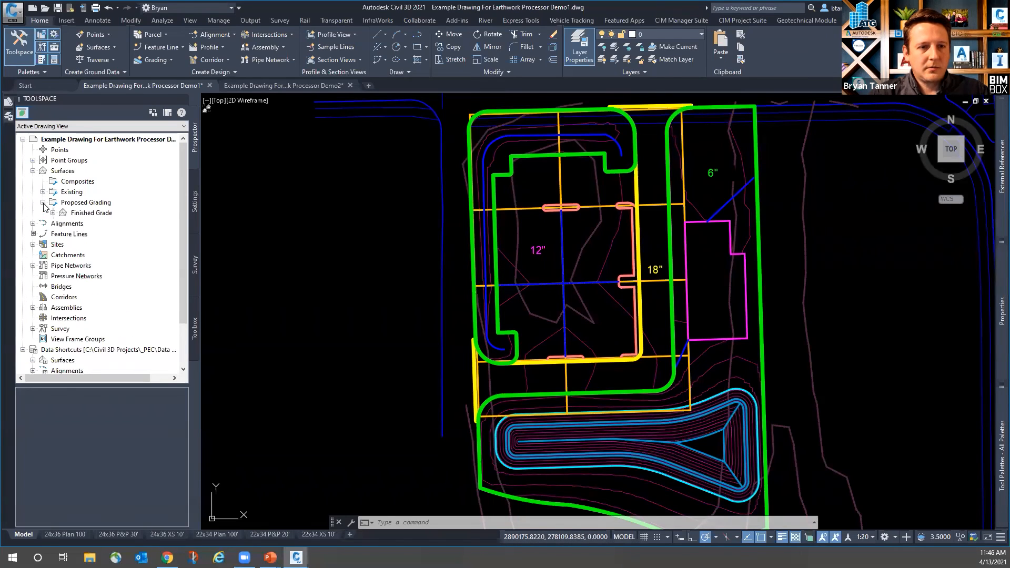
right_click(94, 213)
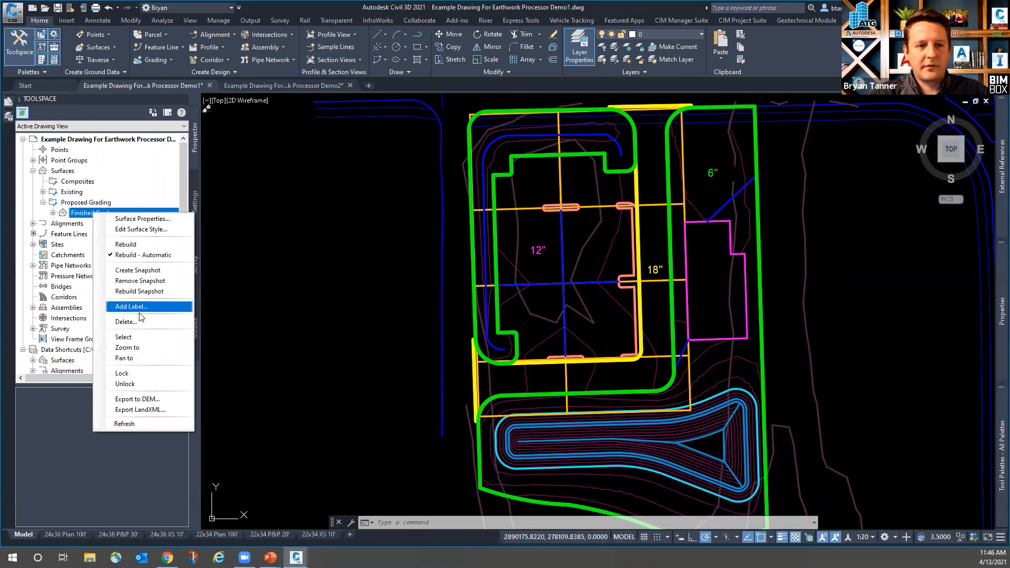
click(130, 337)
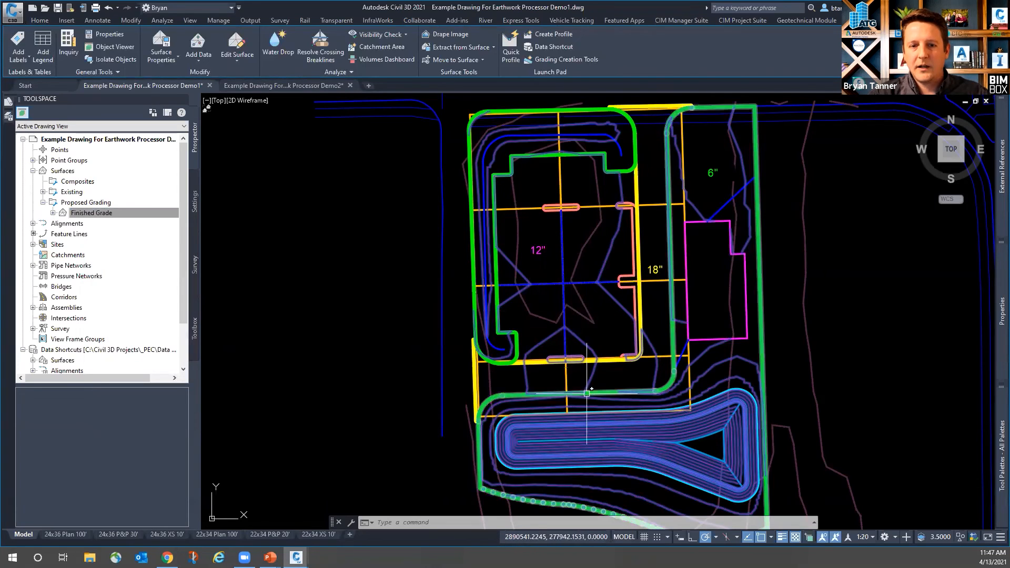
key(Escape)
key(Escape)
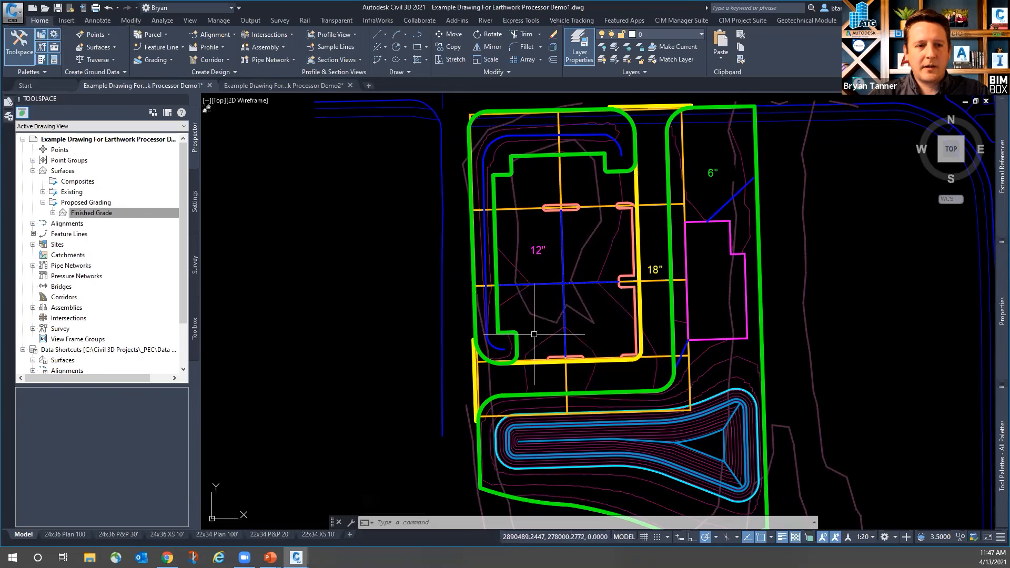
- Expand the Existing and Proposed Grading surface folders to review the surfaces they contain, then collapse both folders
mouse_move(532, 328)
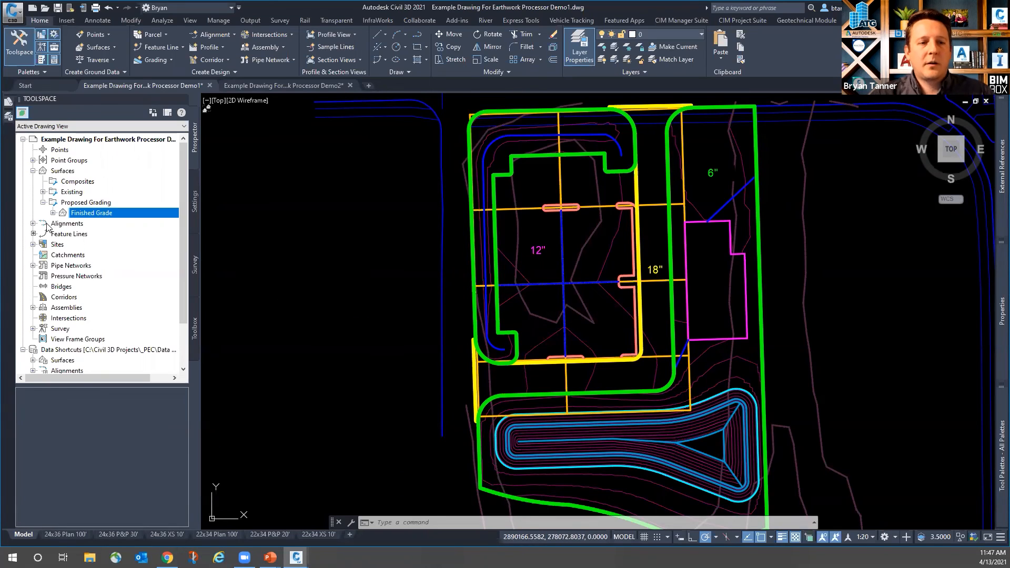
click(43, 202)
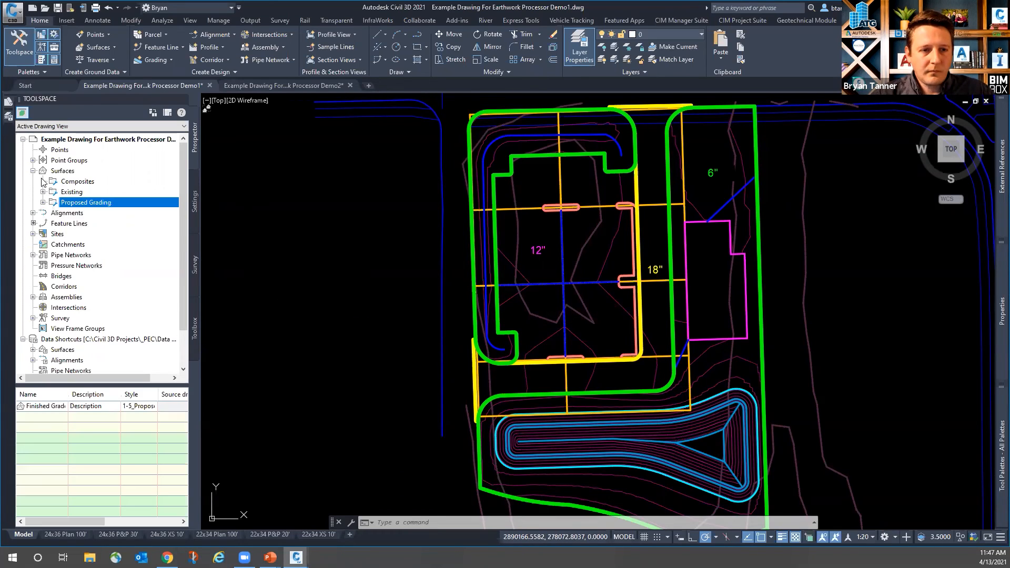
click(43, 192)
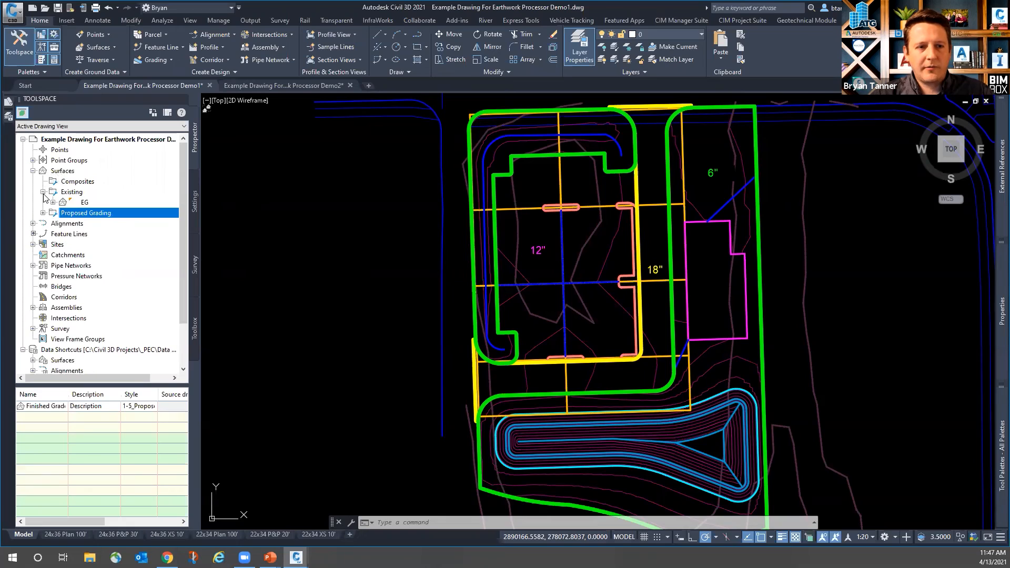
click(44, 212)
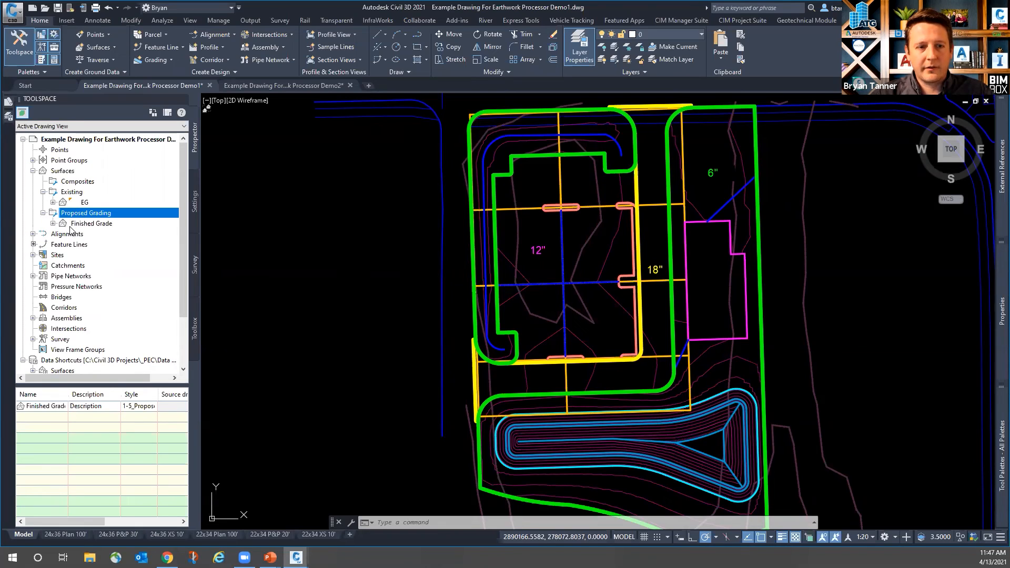
click(43, 213)
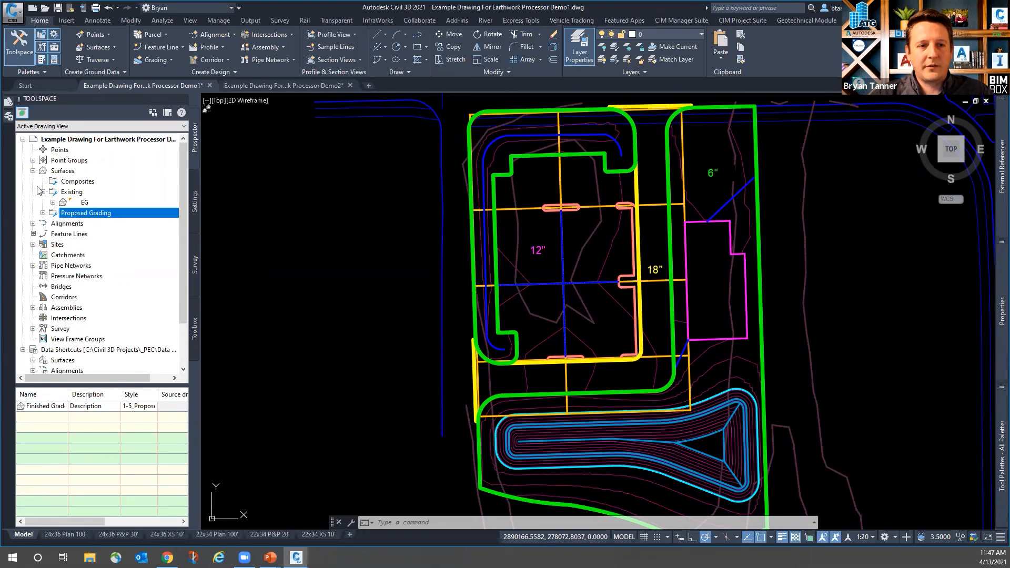
click(43, 192)
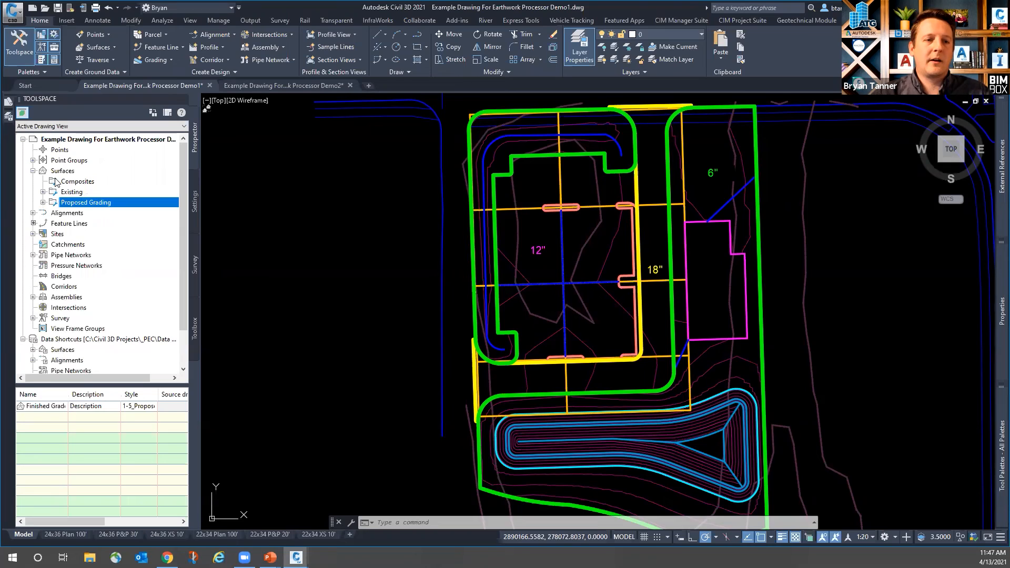
- Create a new folder named Subgrade under the drawing's Surfaces collection
right_click(59, 172)
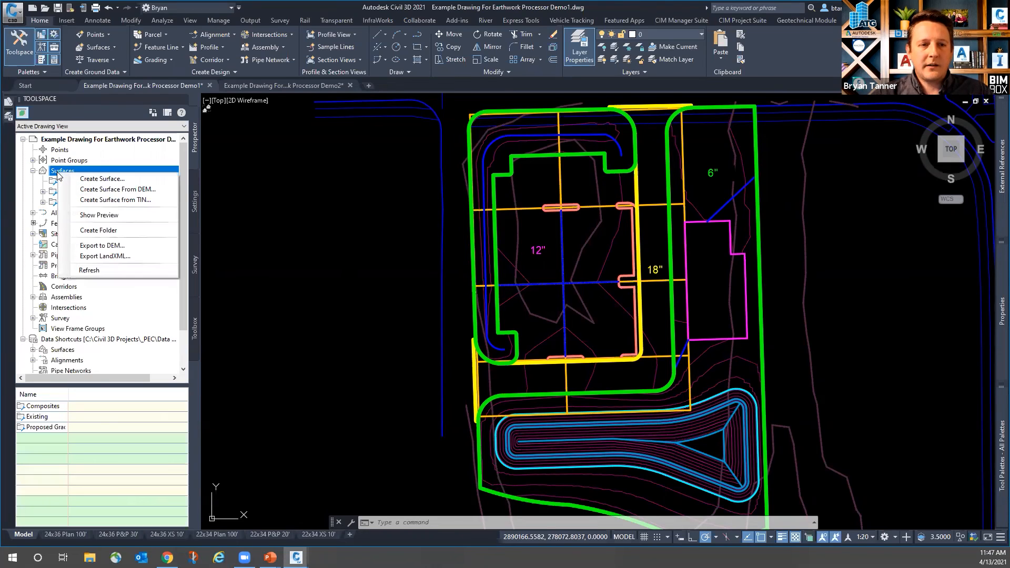
click(91, 232)
text(S)
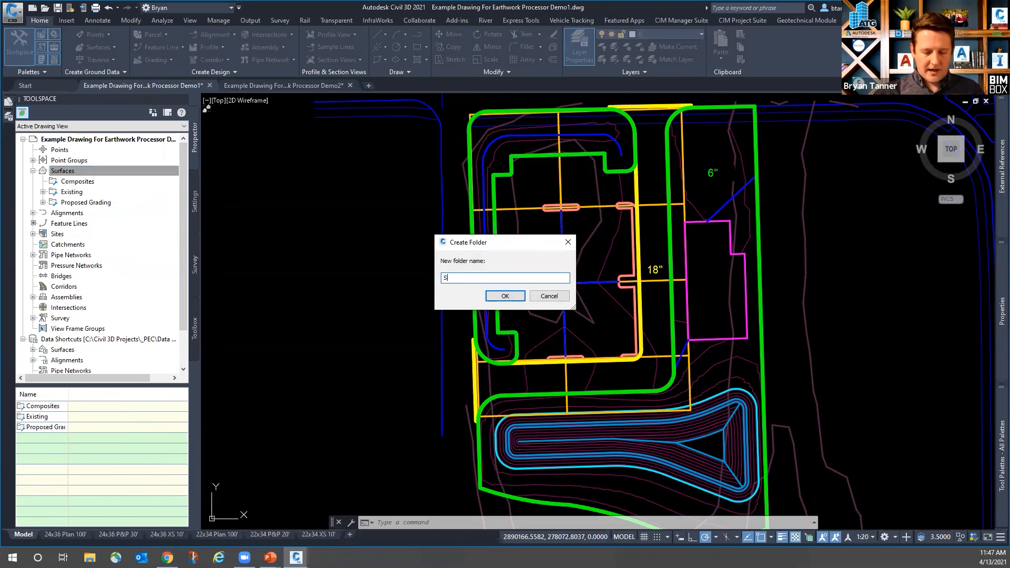
text(ubrrade)
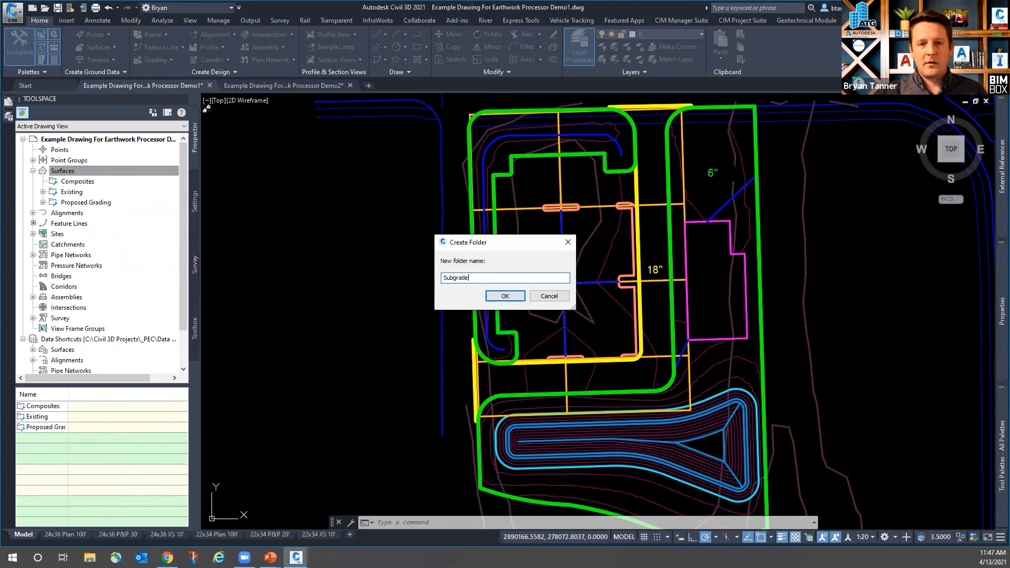
click(502, 296)
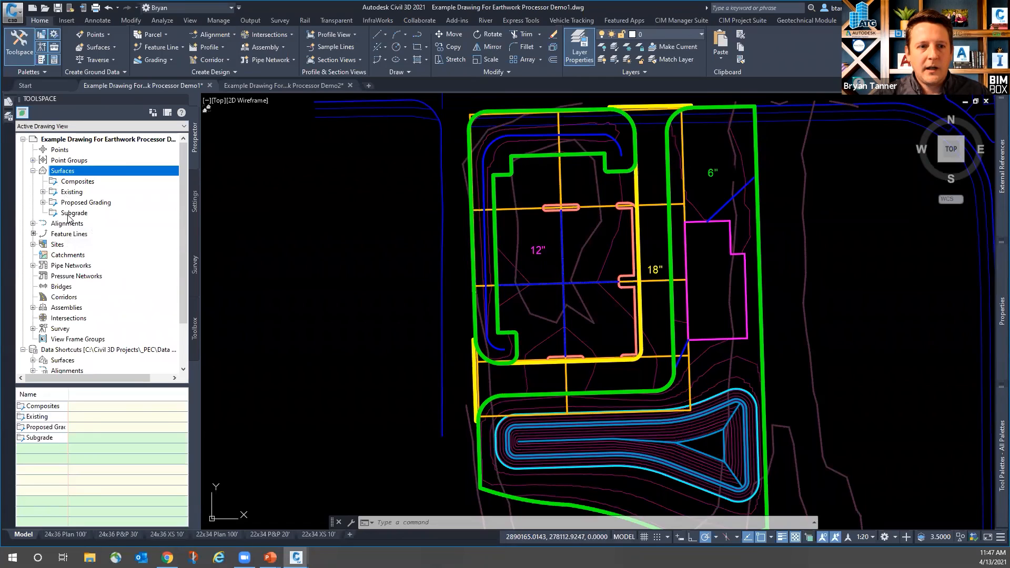
- Create a new TIN surface named Parking in the Surfaces collection
right_click(68, 214)
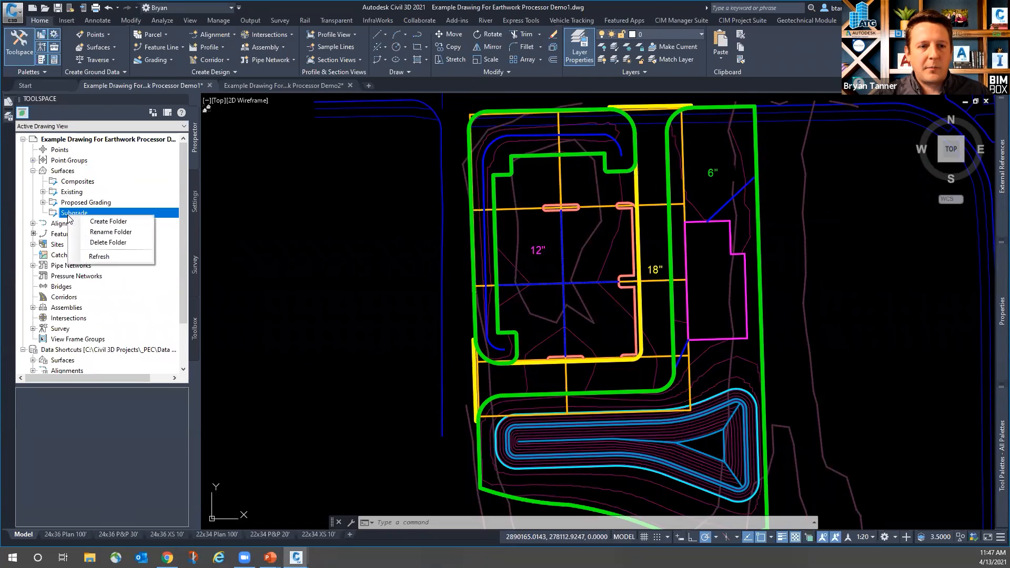
right_click(61, 173)
click(101, 181)
click(545, 236)
text(Parking)
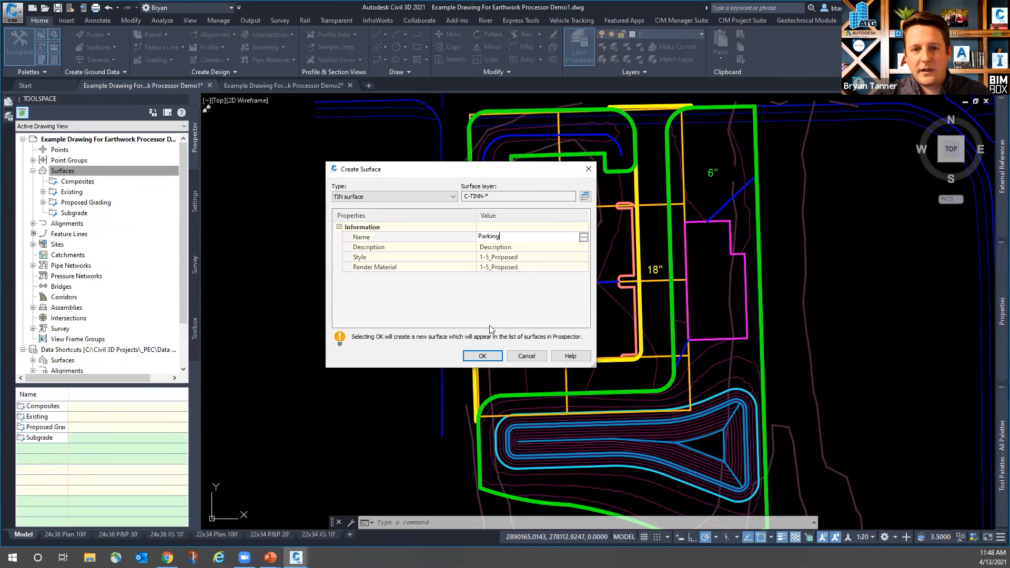
click(482, 357)
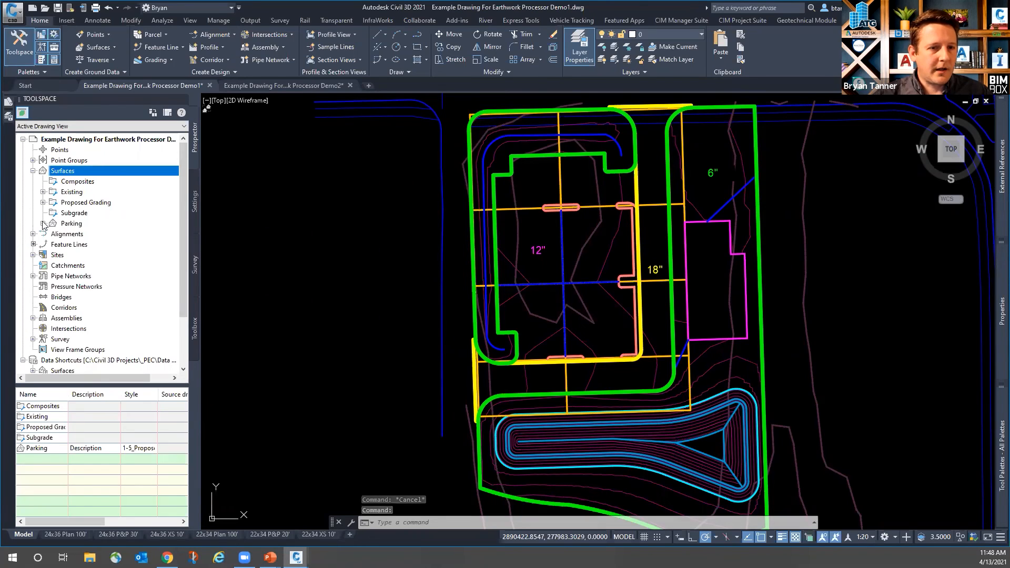
- Create another TIN surface in the Surfaces collection and name it Drive
click(43, 224)
click(43, 224)
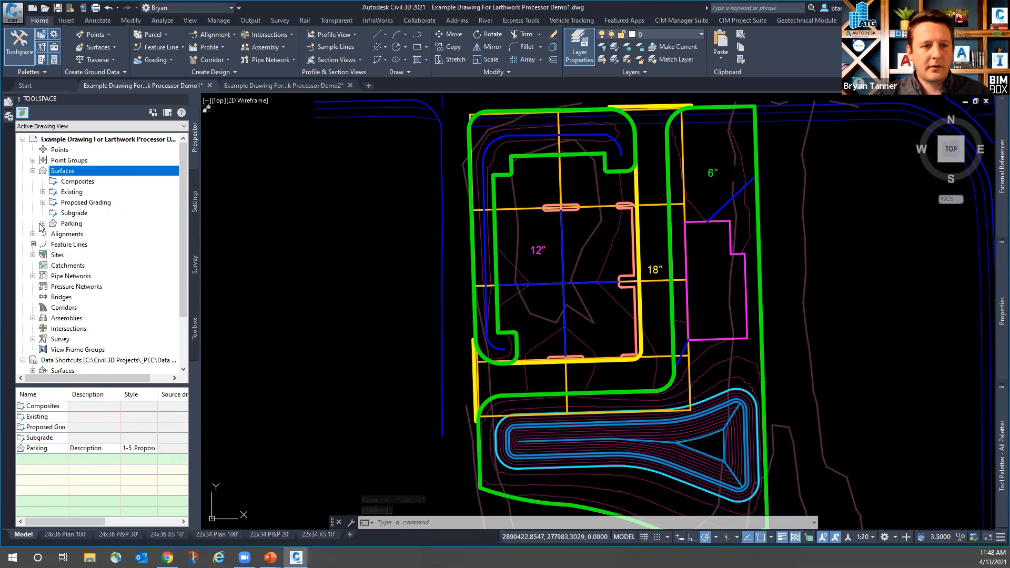
right_click(62, 171)
click(87, 179)
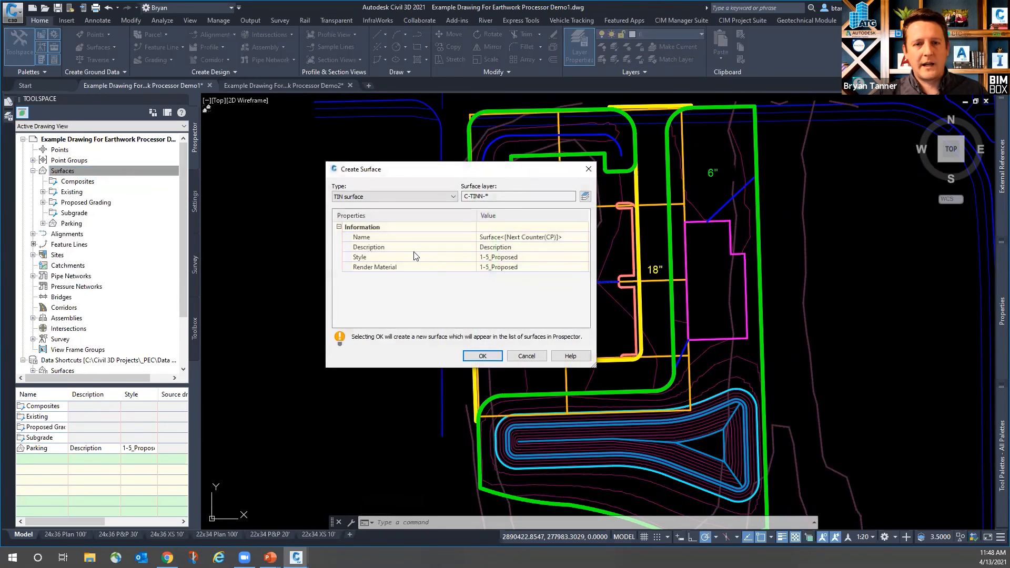
click(532, 240)
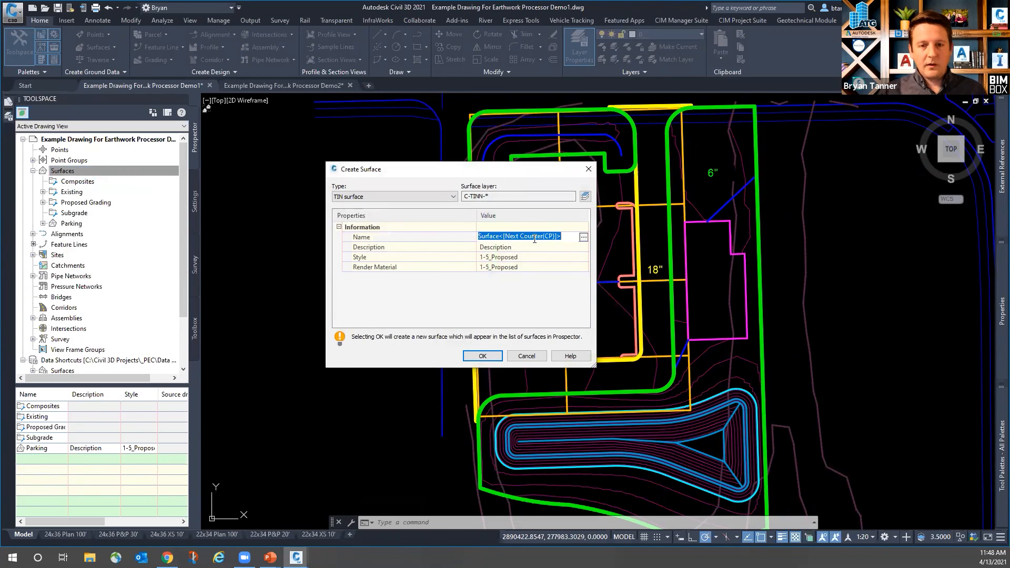
text(Drive)
key(Return)
click(489, 357)
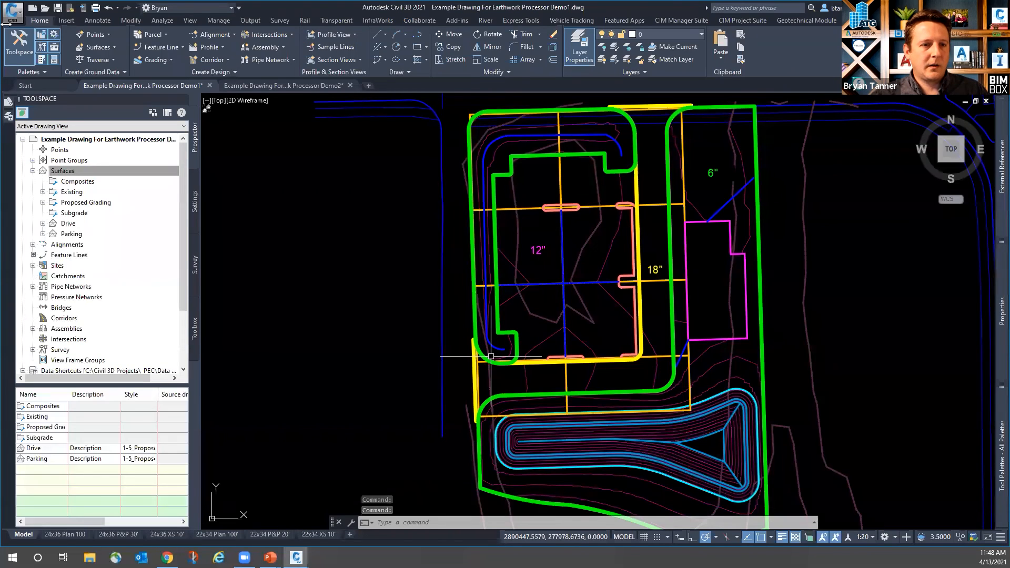
- Create a third TIN surface named Sod in the Surfaces collection
click(63, 171)
right_click(65, 174)
click(105, 180)
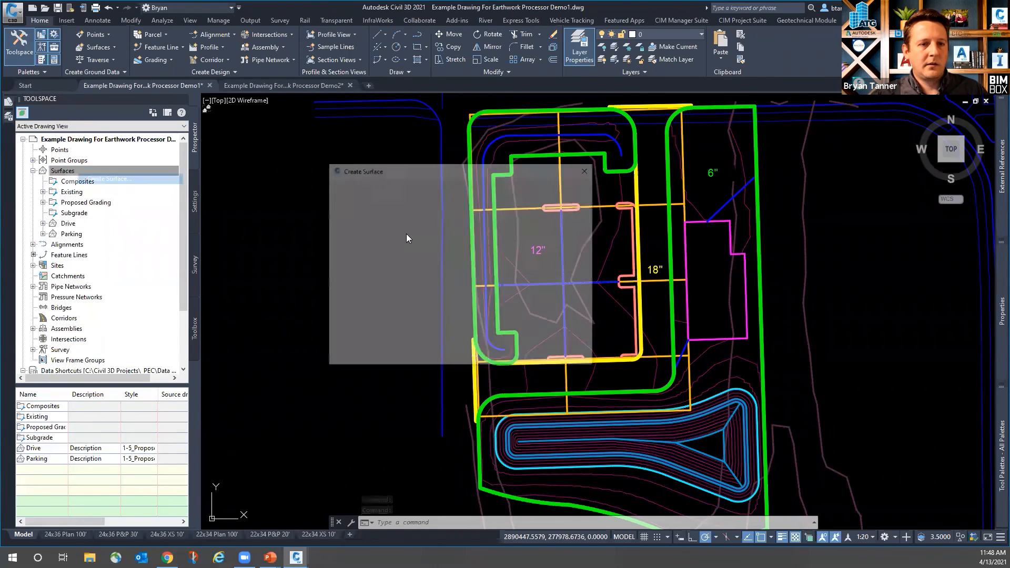
click(530, 237)
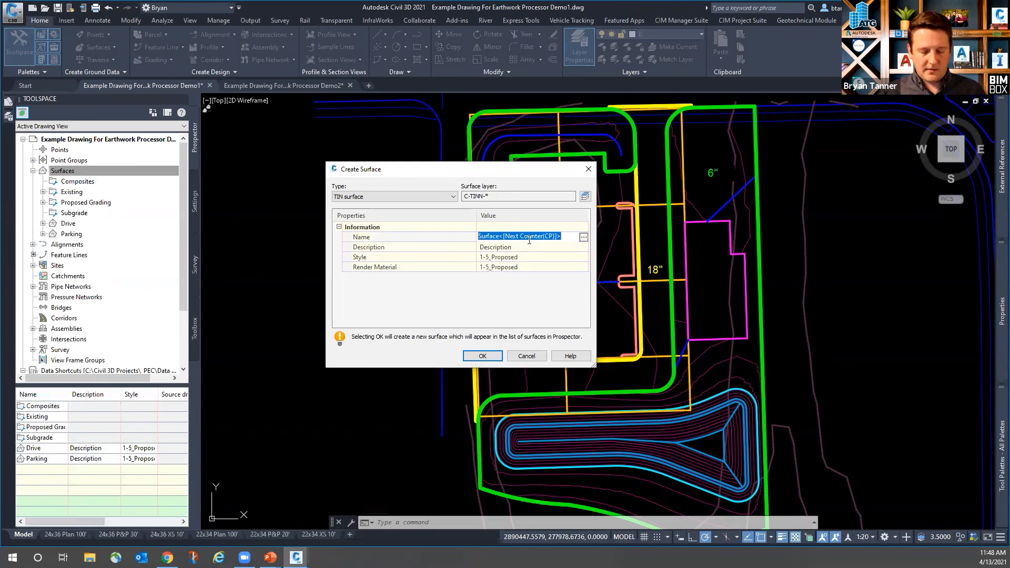
text(Sod)
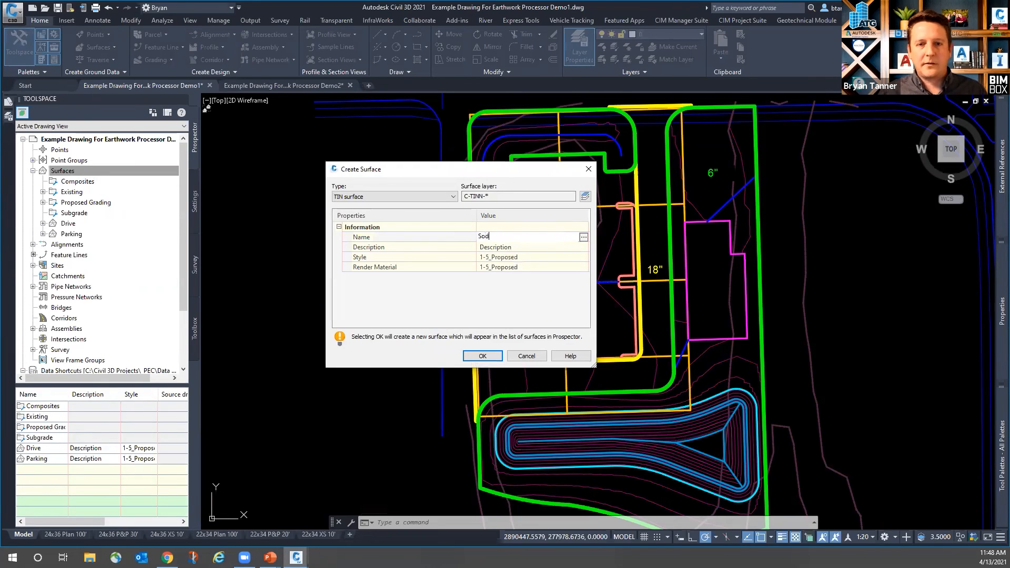
click(483, 357)
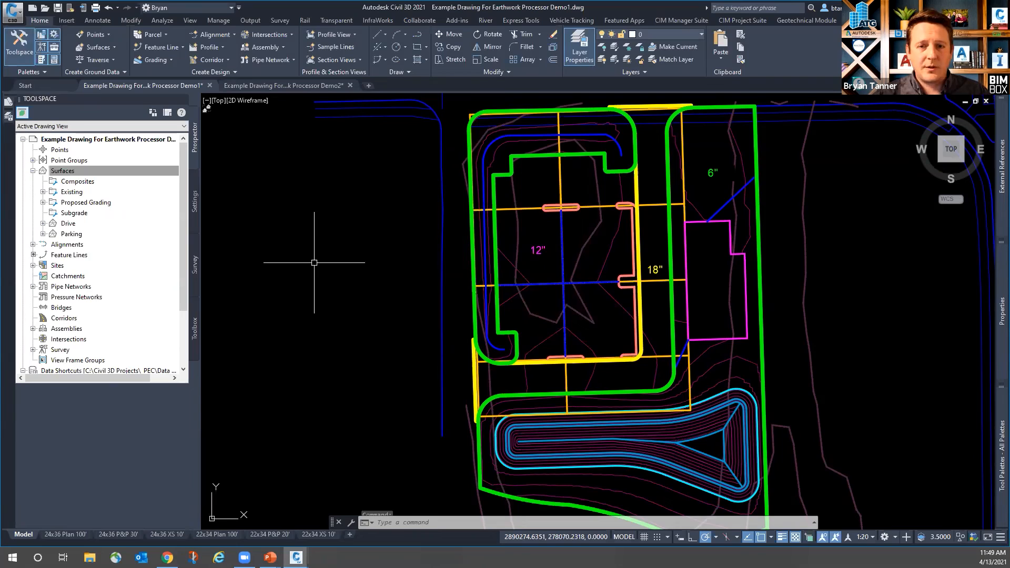
- Move the Drive, Parking and Sod surfaces into the Subgrade folder and expand the folder
click(68, 225)
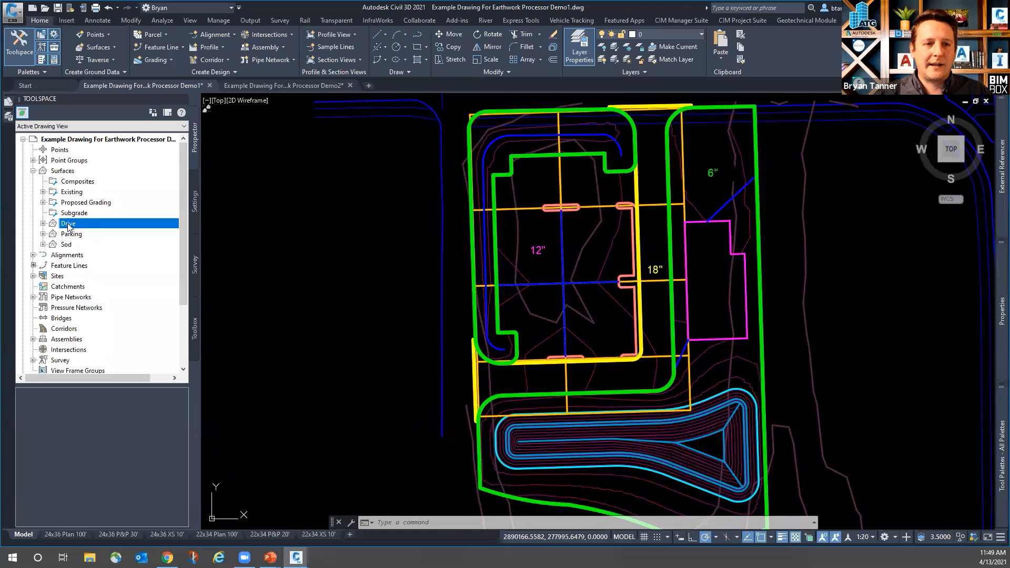
drag(68, 223, 71, 214)
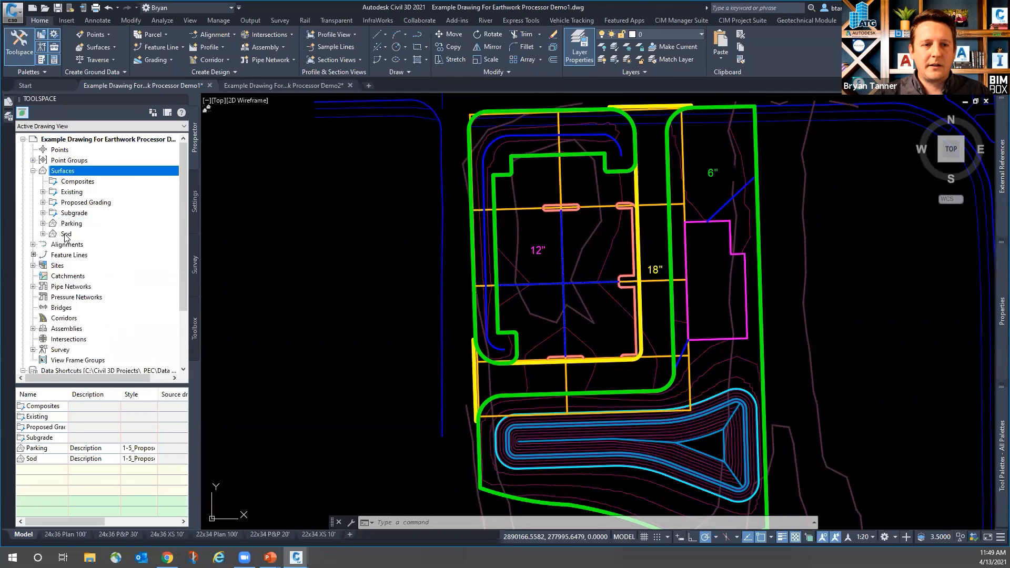
click(71, 225)
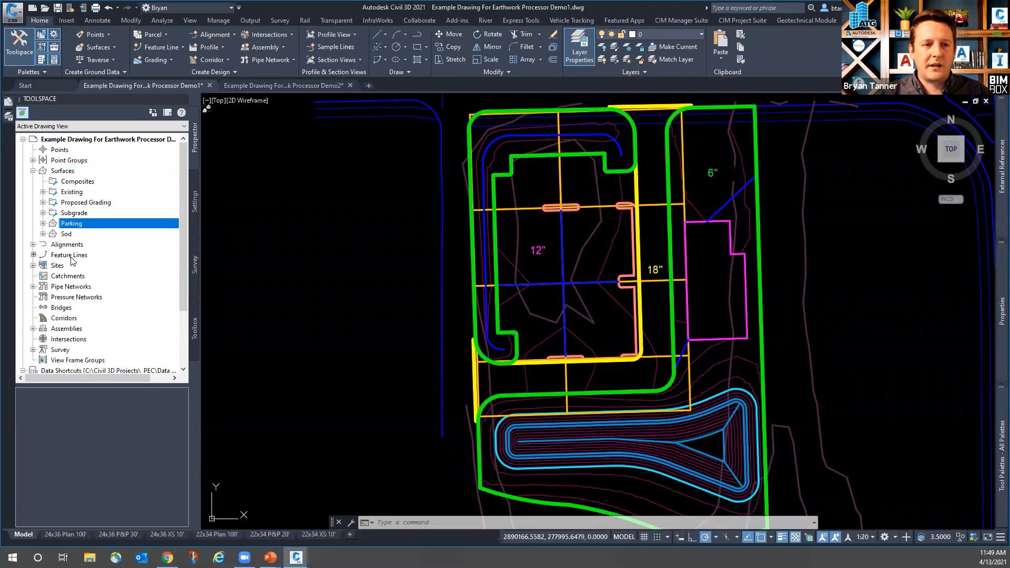
drag(73, 223, 73, 214)
click(69, 224)
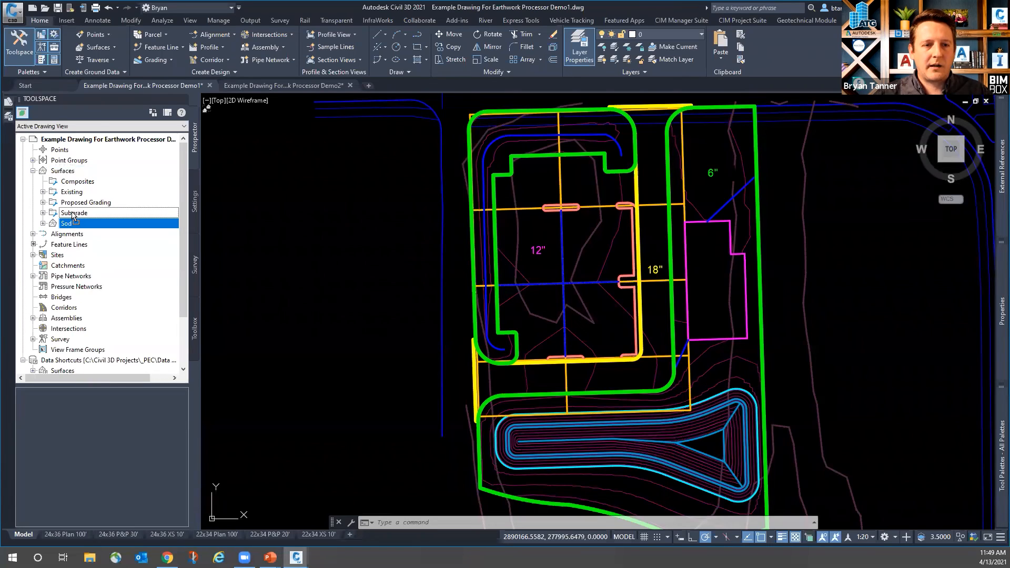
click(43, 213)
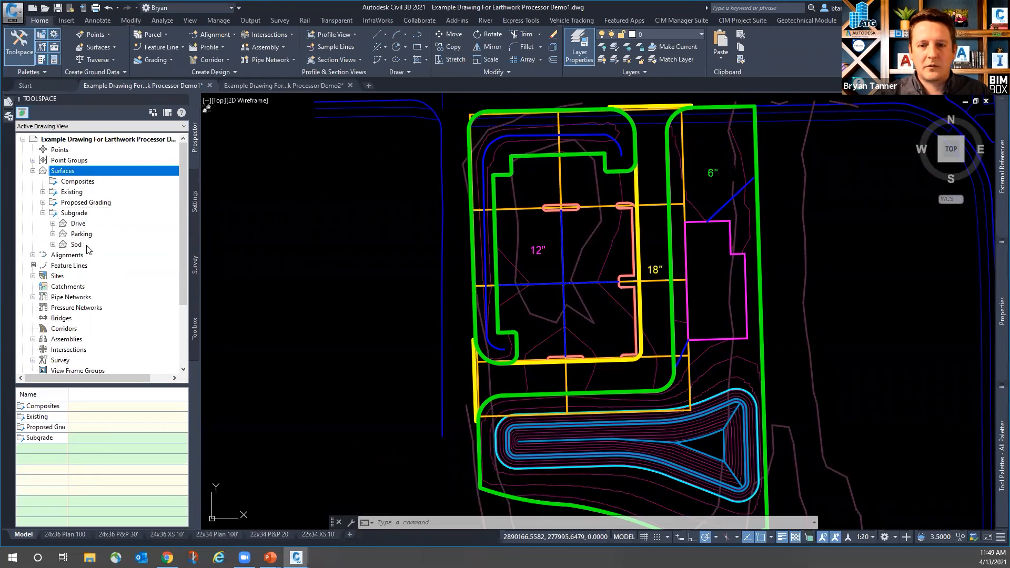
- Paste the Finished Grade surface into the Drive surface as a definition edit, then collapse Drive
click(53, 224)
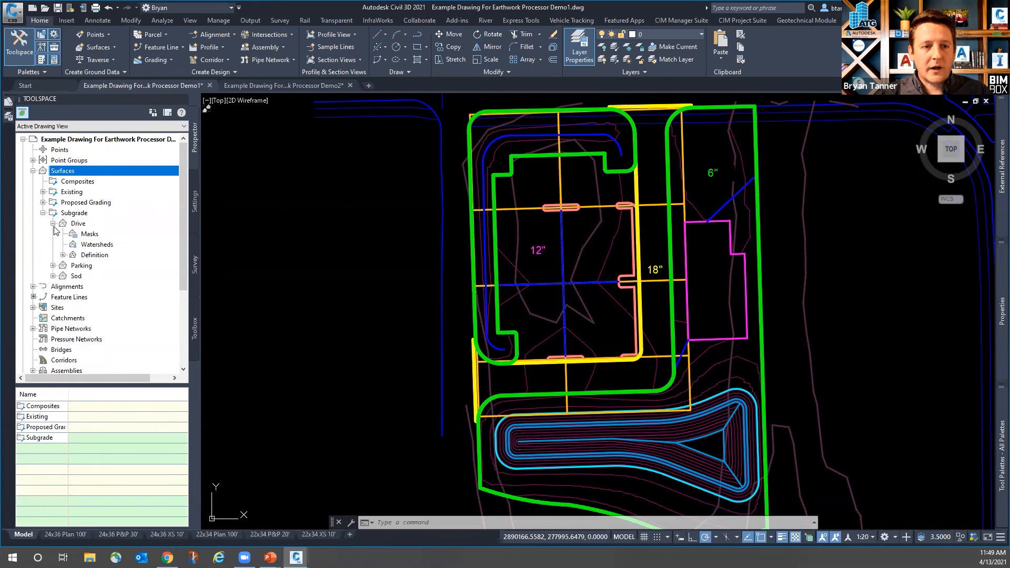
click(63, 256)
right_click(98, 319)
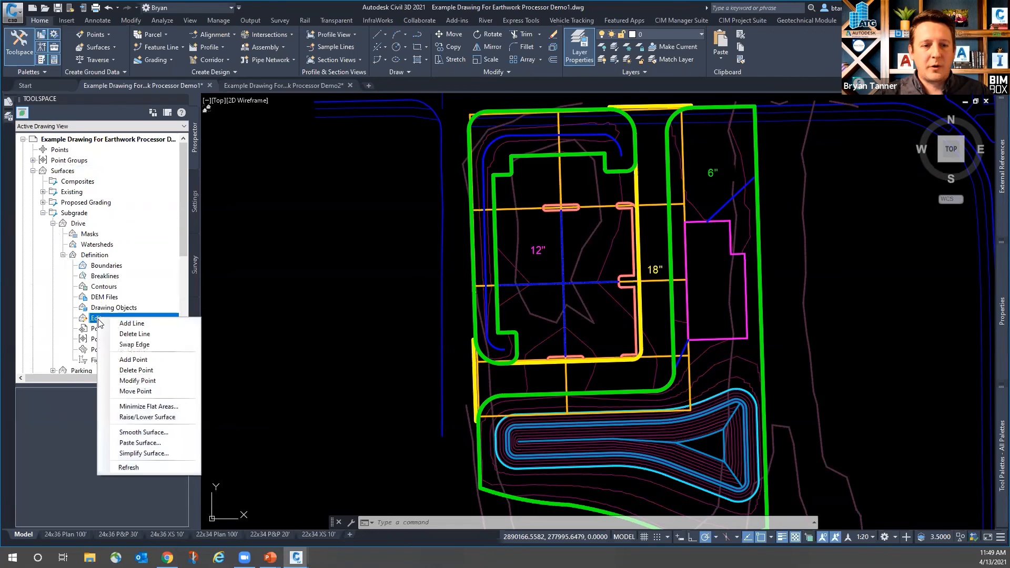
click(140, 443)
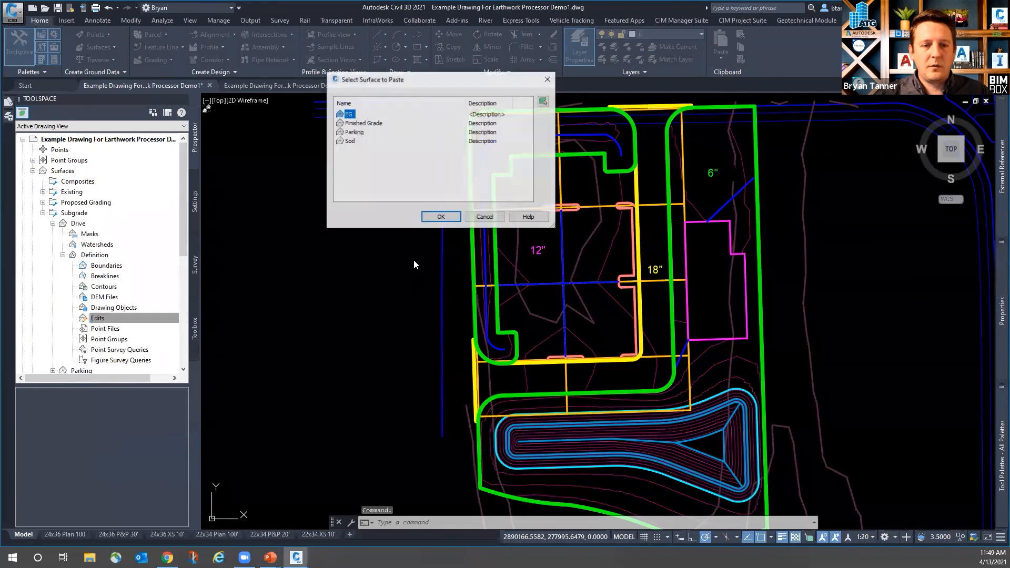
click(363, 123)
click(432, 216)
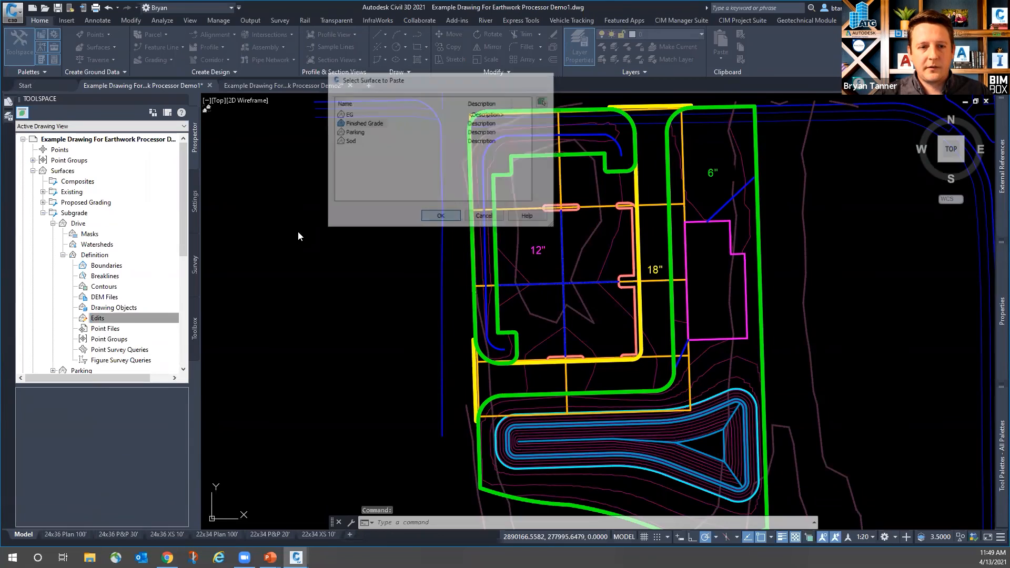
click(63, 254)
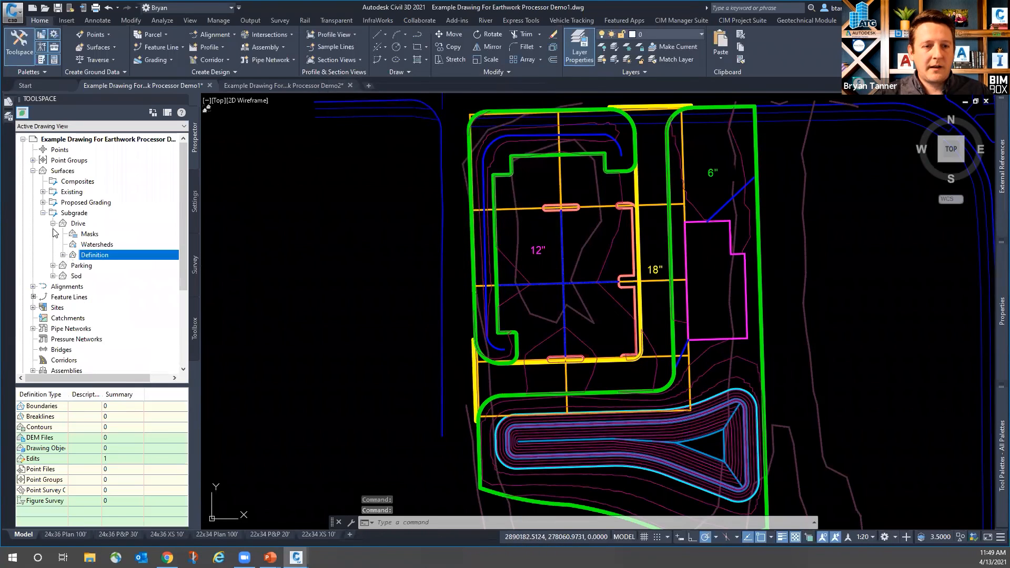
click(52, 223)
- Paste the Finished Grade surface into the Parking surface's definition edits, then collapse Parking
click(53, 234)
click(63, 265)
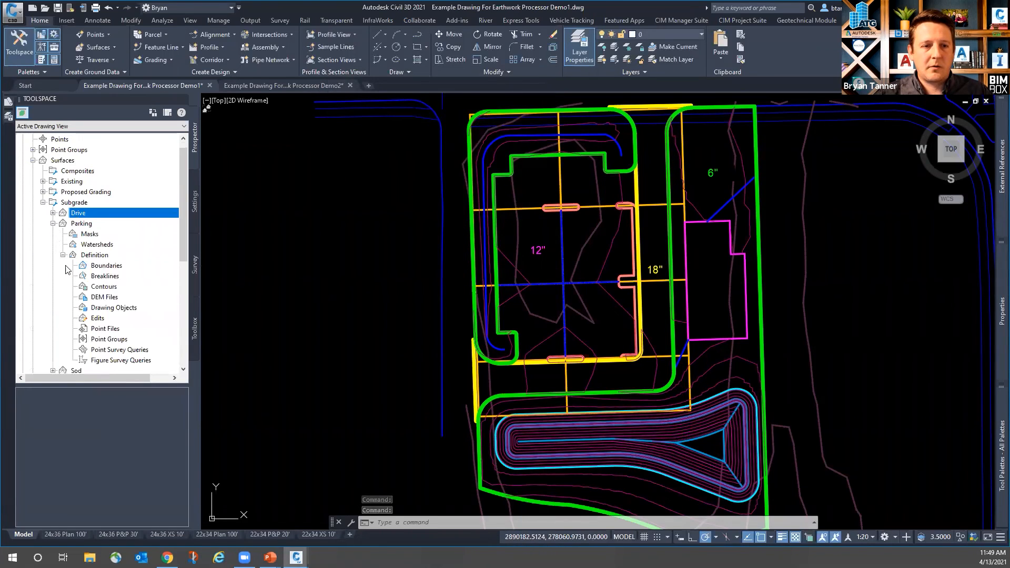
right_click(99, 318)
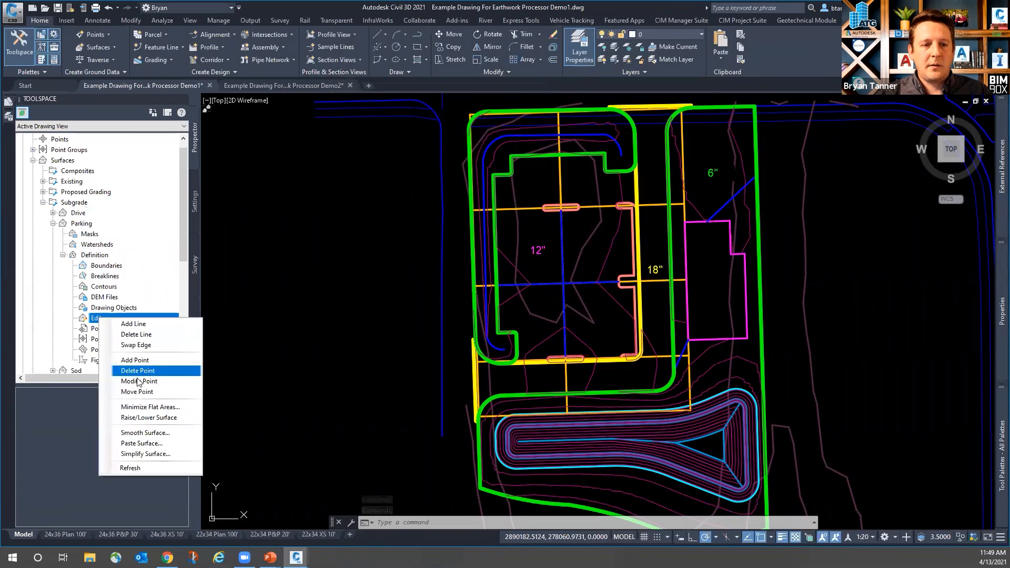
click(136, 444)
click(358, 132)
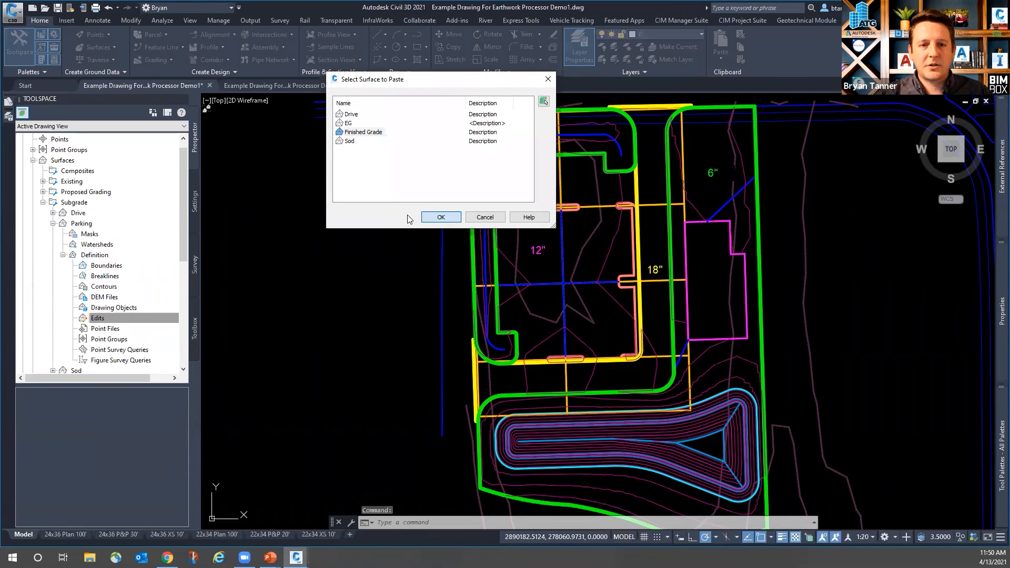
click(441, 217)
click(63, 255)
click(53, 223)
- Paste the Finished Grade surface into the Sod surface's definition edits, then collapse Sod
click(53, 234)
click(63, 265)
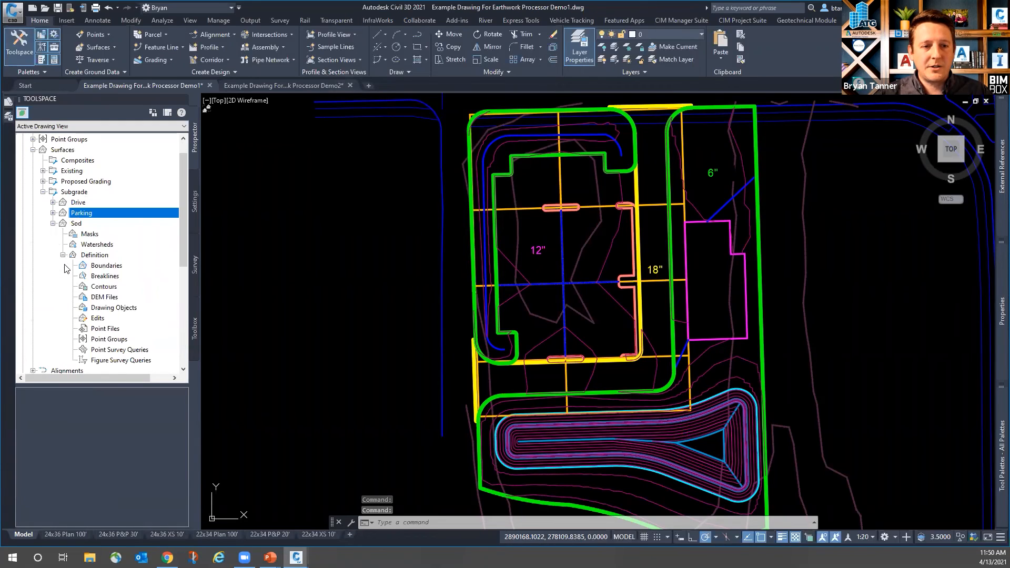
right_click(99, 318)
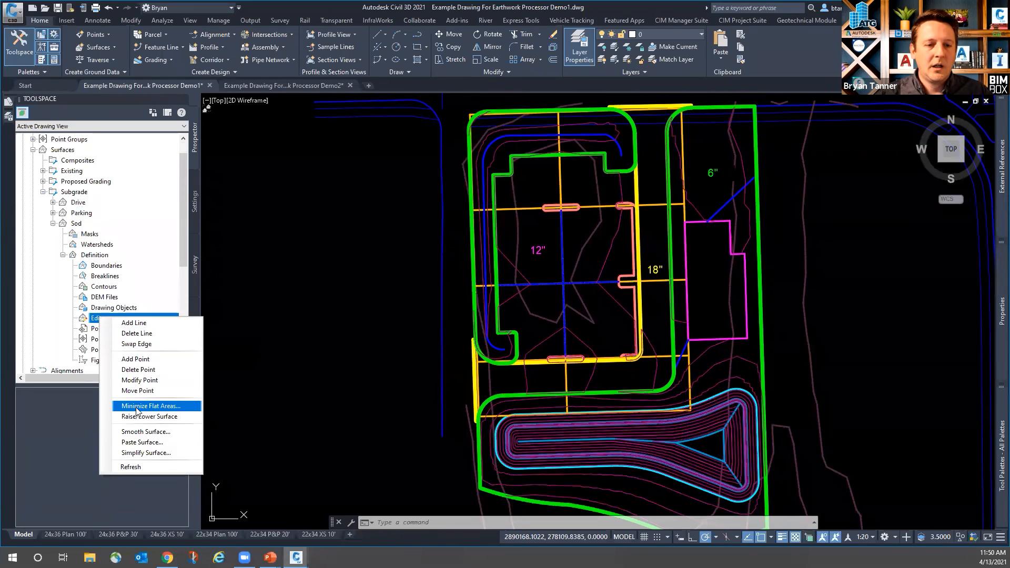
click(142, 442)
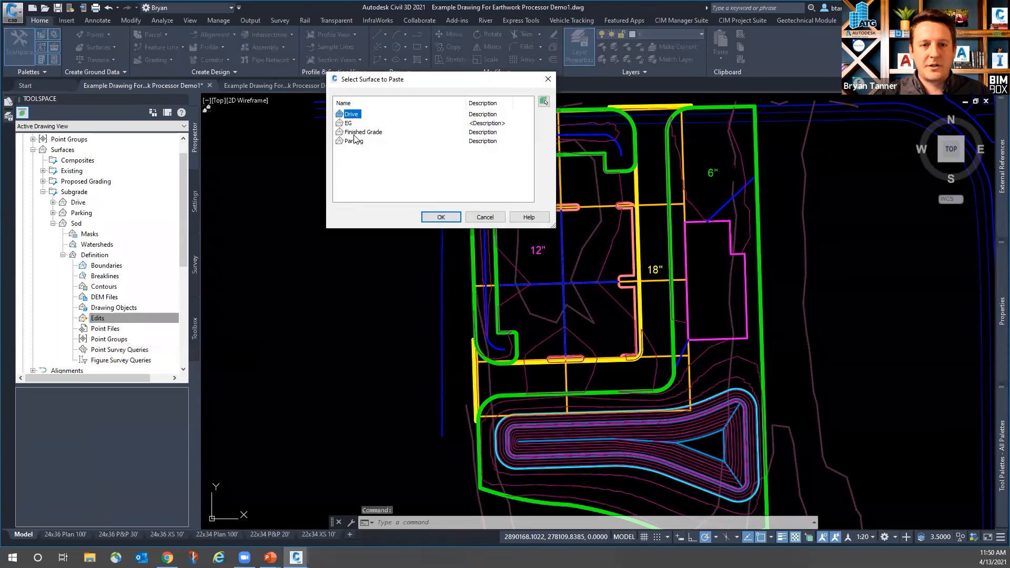
click(358, 132)
click(441, 218)
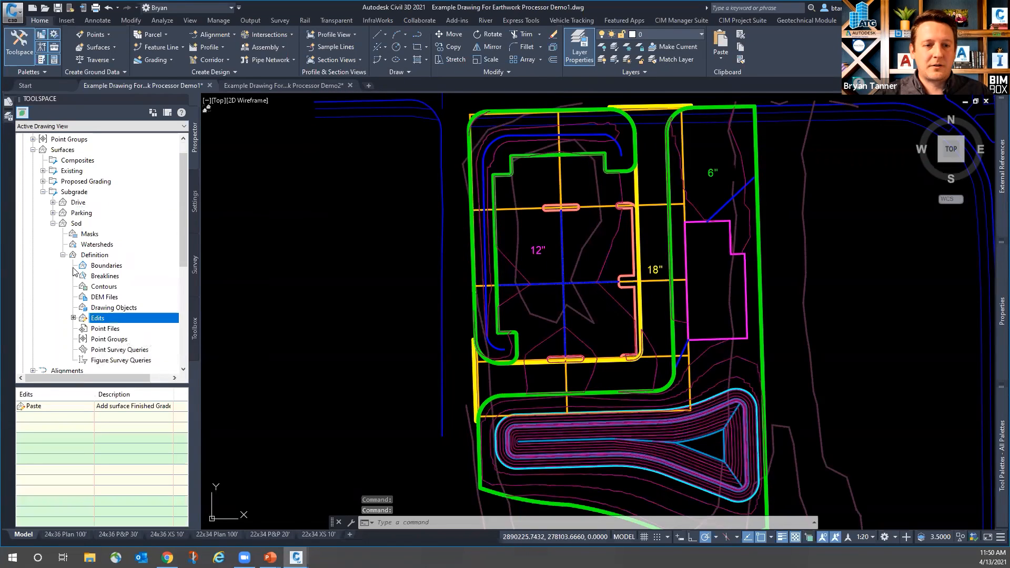
click(63, 254)
click(54, 223)
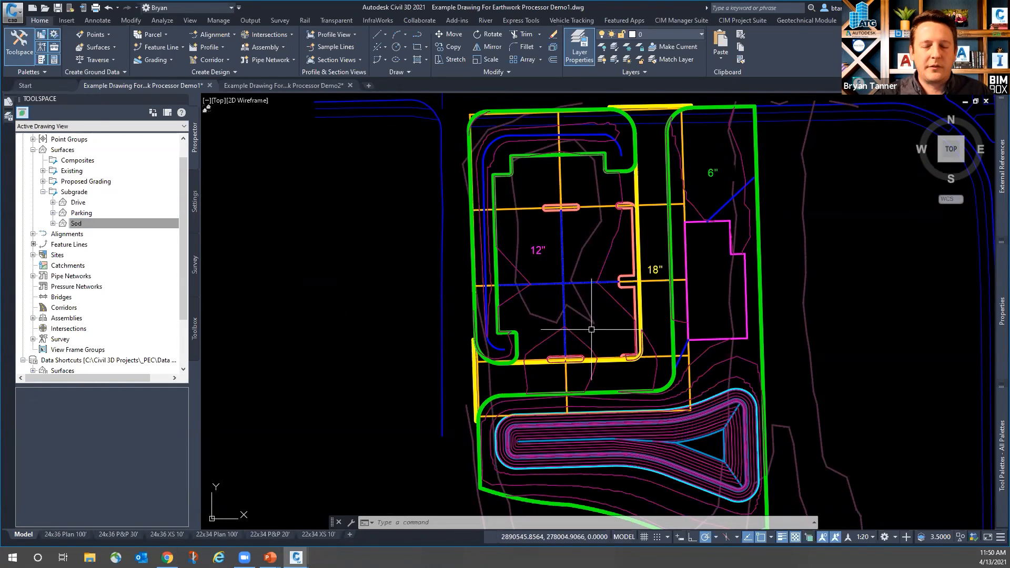
- Lower the Sod surface with a Raise/Lower Surface edit of -0.5, then collapse Sod
click(53, 224)
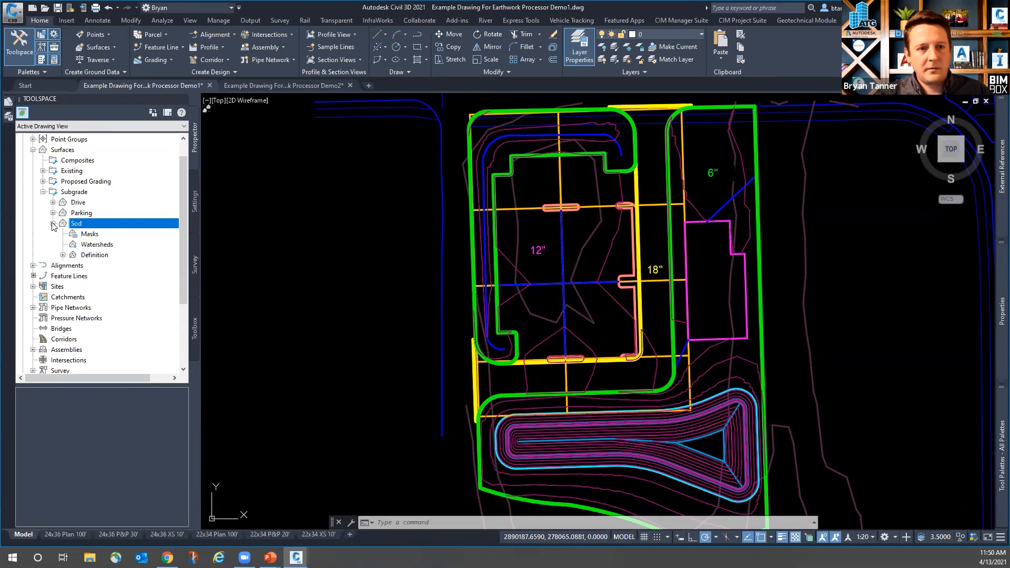
click(63, 255)
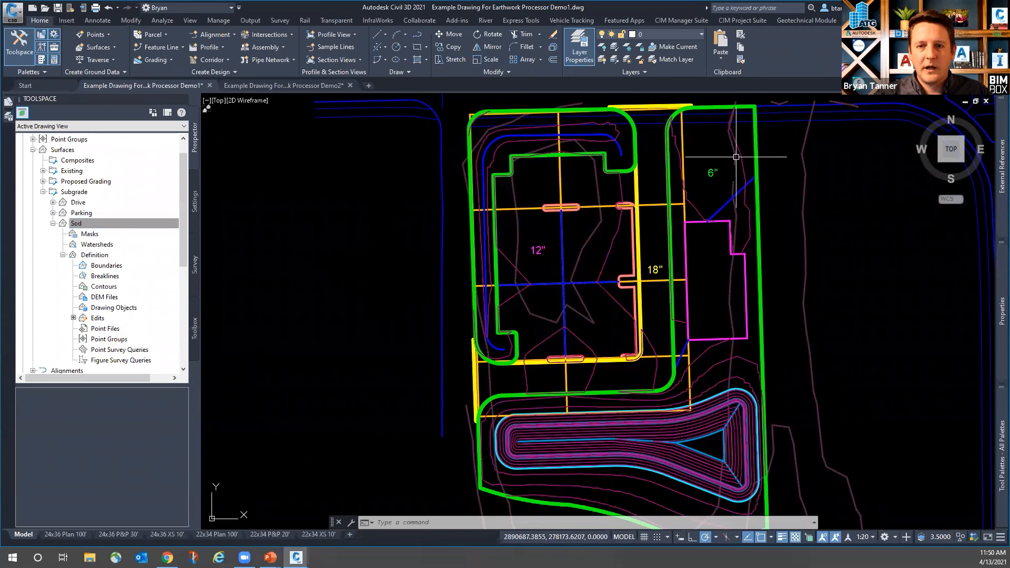
mouse_move(740, 158)
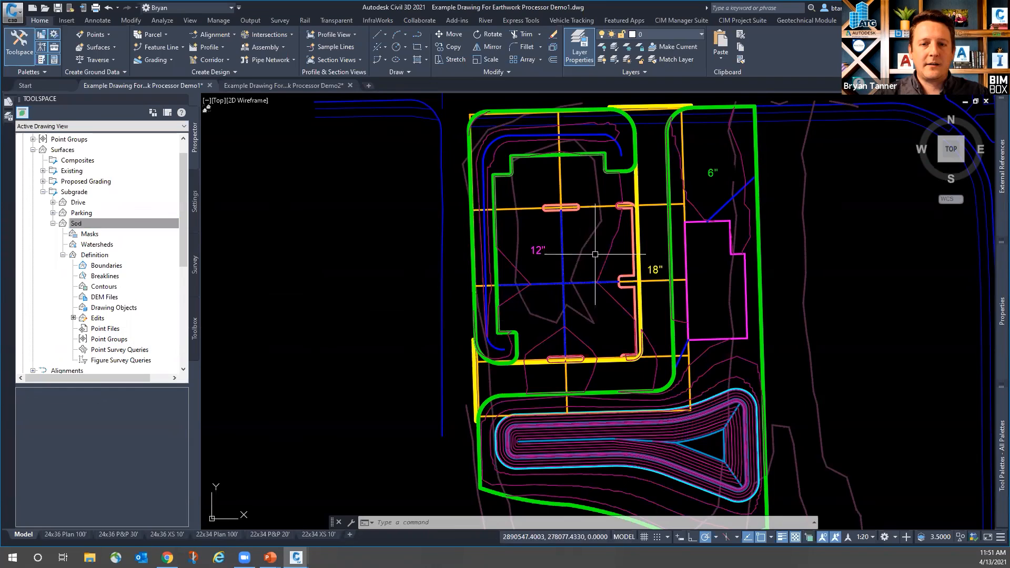
mouse_move(611, 248)
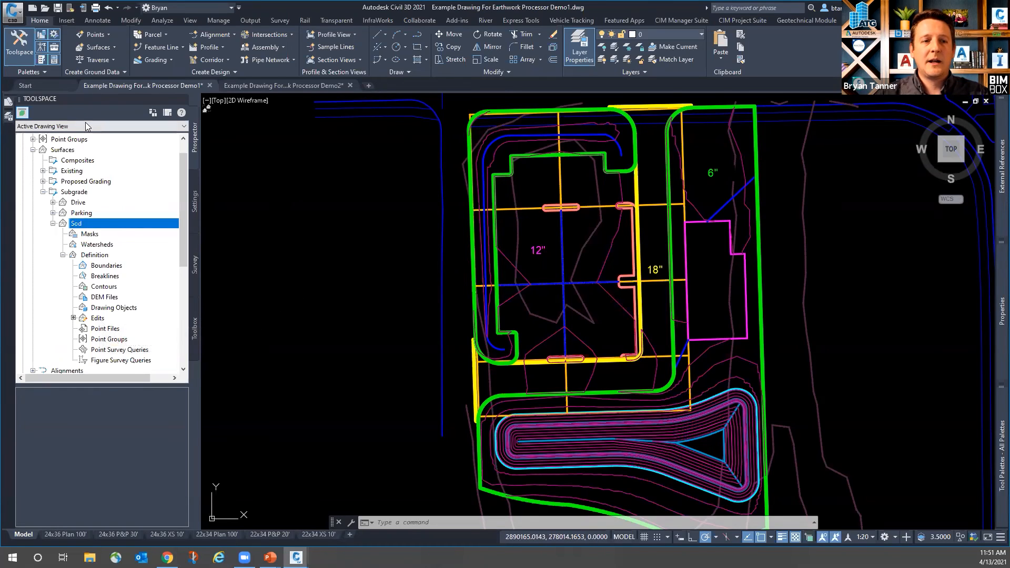
right_click(99, 320)
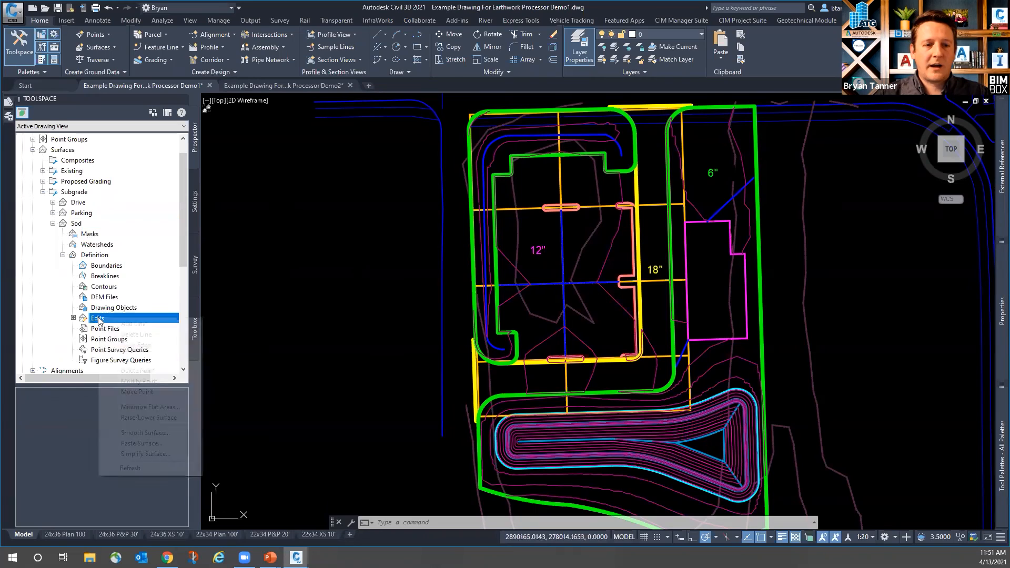
click(147, 419)
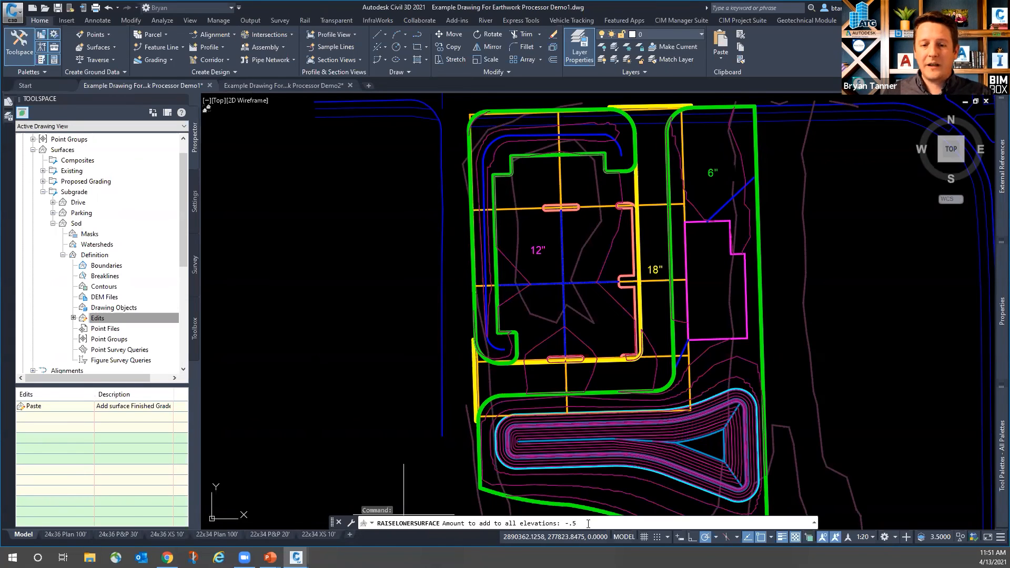
key(Return)
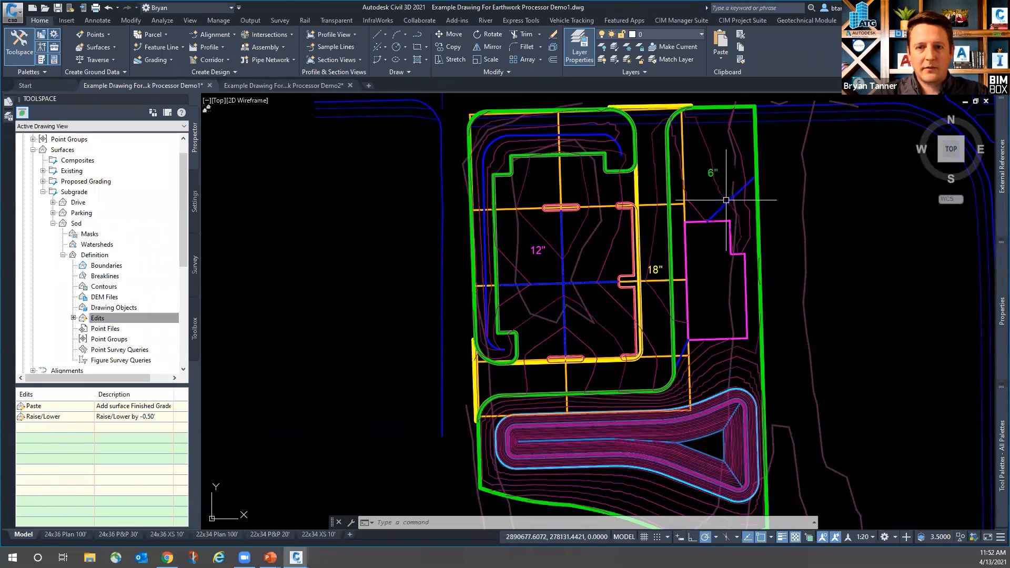
mouse_move(723, 189)
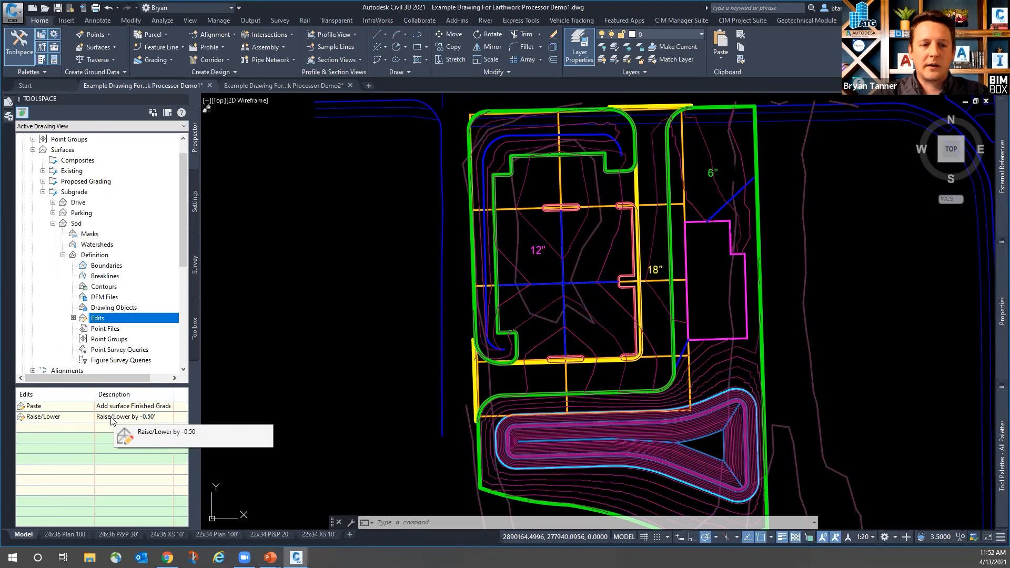
click(63, 255)
click(53, 223)
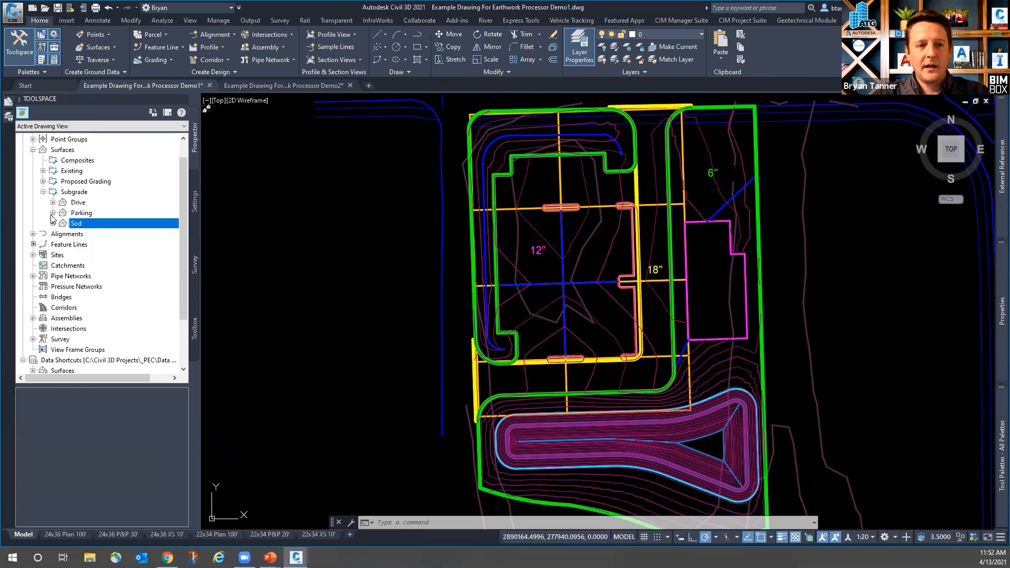
- Lower the Parking surface with a Raise/Lower Surface edit of -1, then collapse Parking
click(53, 213)
click(62, 245)
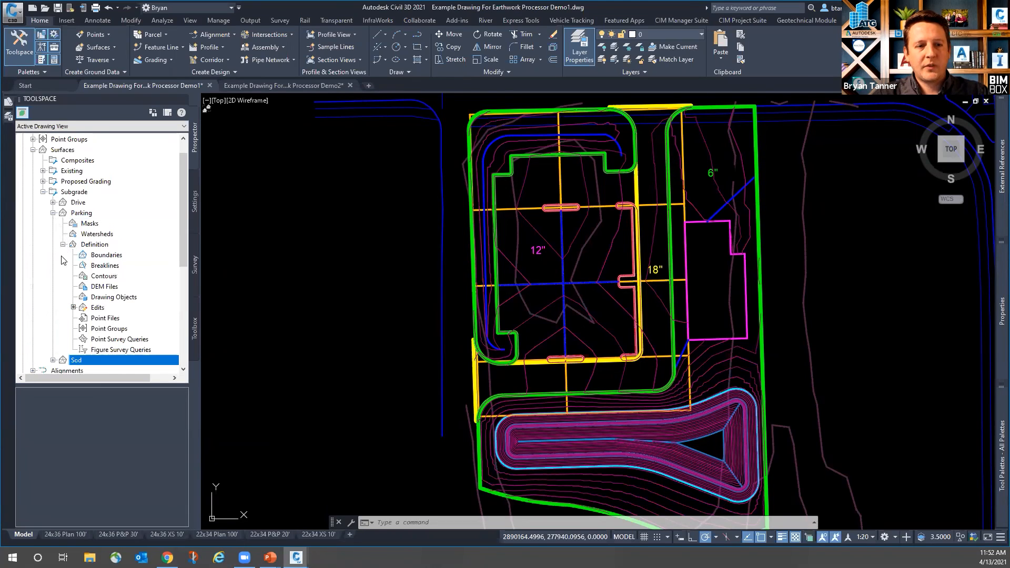
click(97, 308)
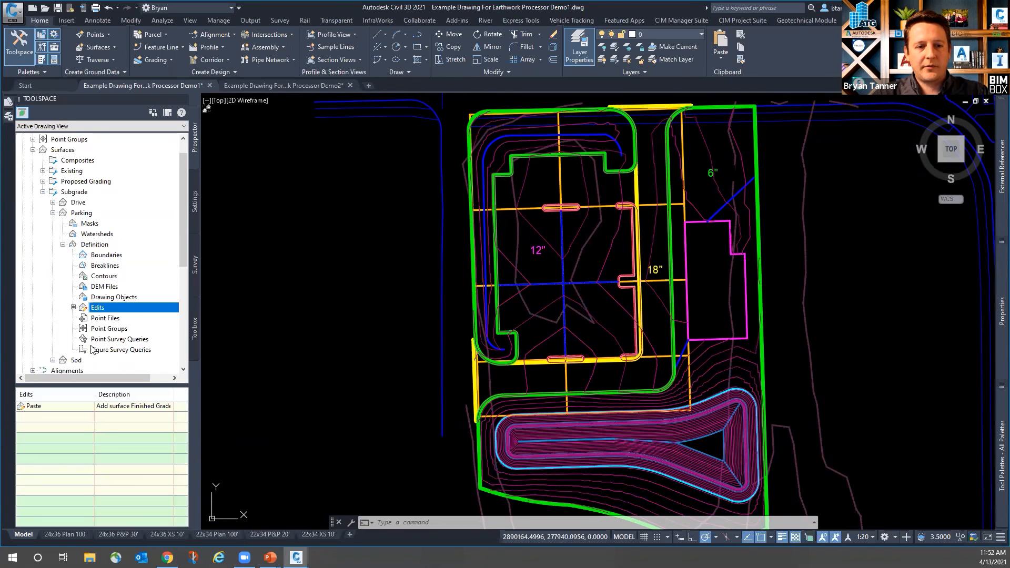
right_click(99, 309)
click(131, 406)
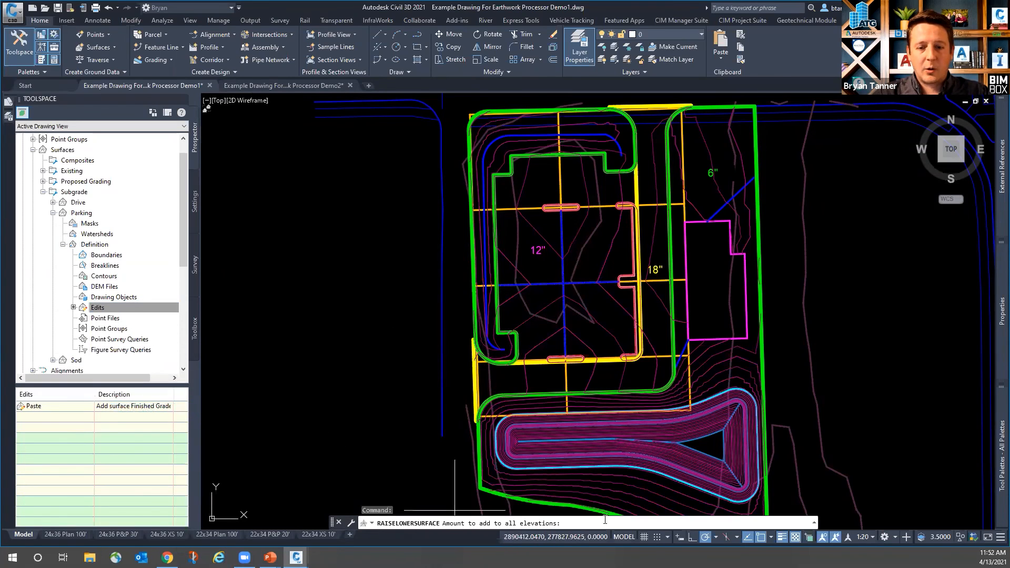
text(-1)
key(Return)
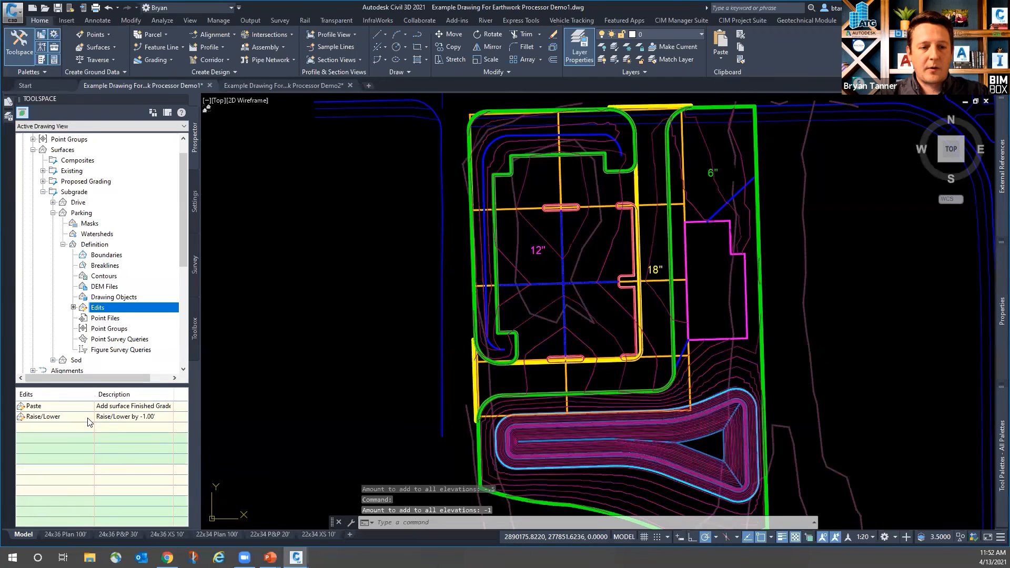
click(63, 245)
click(53, 213)
- Lower the Drive surface with a Raise/Lower Surface edit of -1.5
click(53, 202)
click(62, 234)
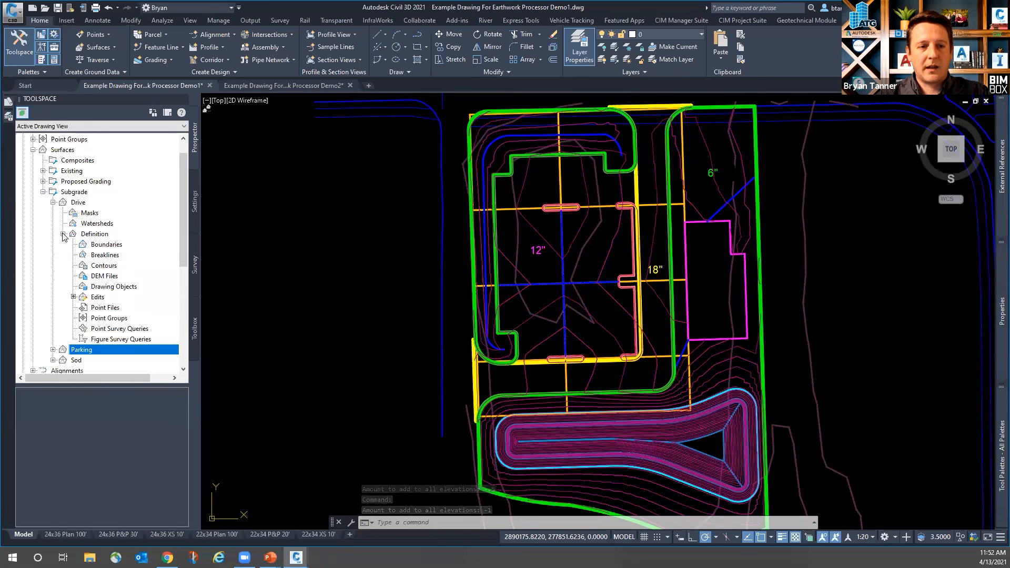
right_click(98, 298)
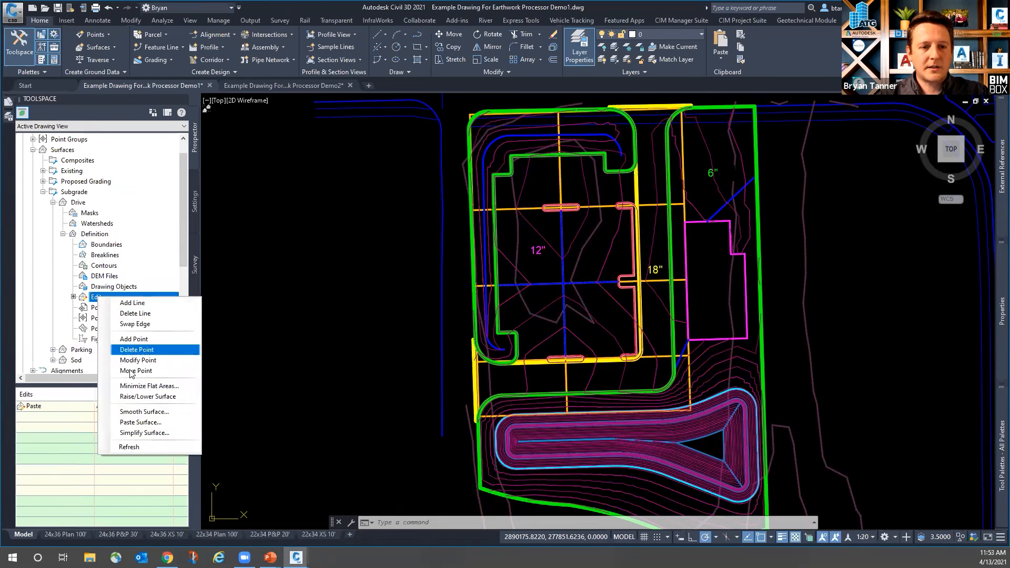
click(139, 397)
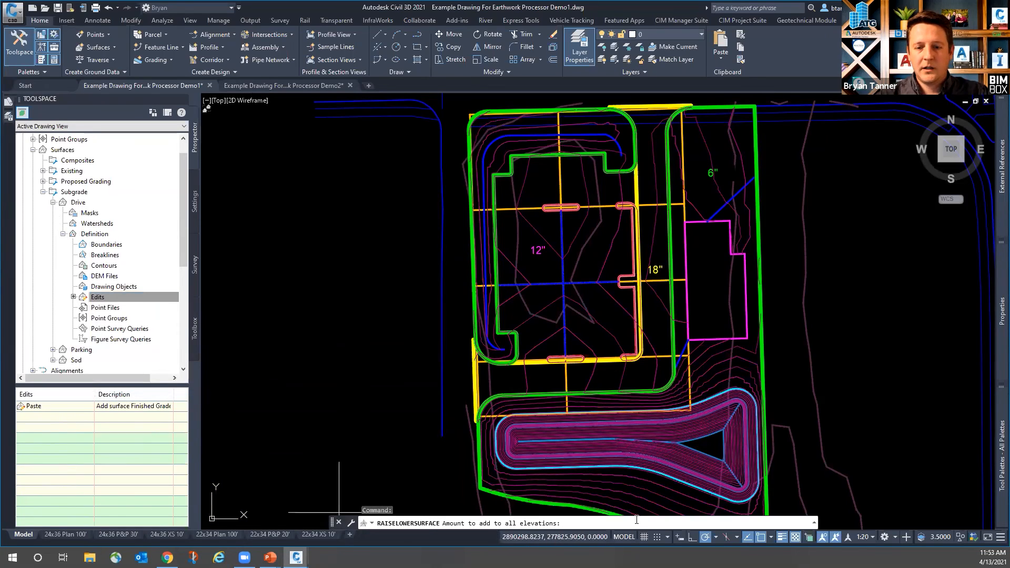
text(-1.)
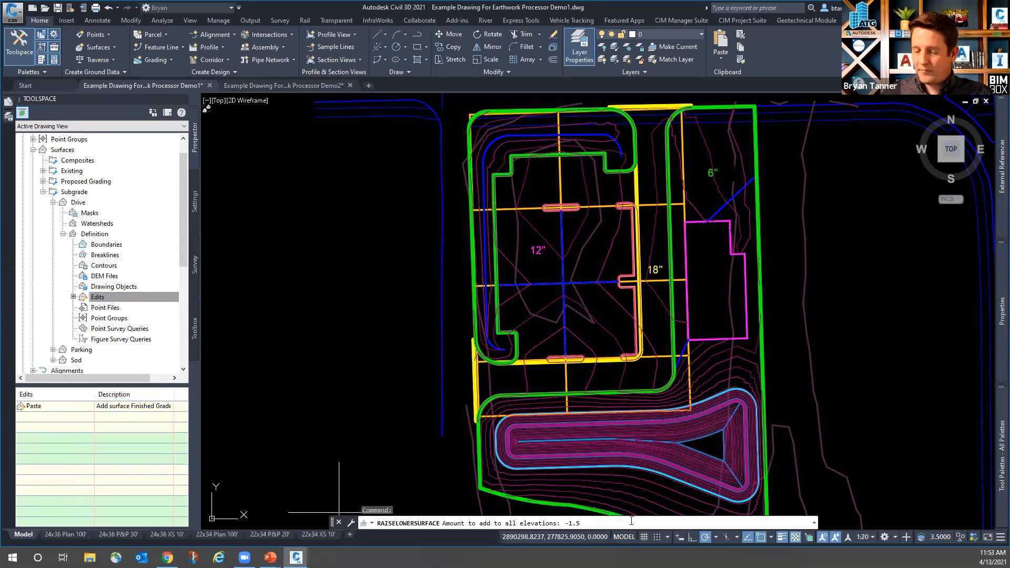
text(5)
key(Return)
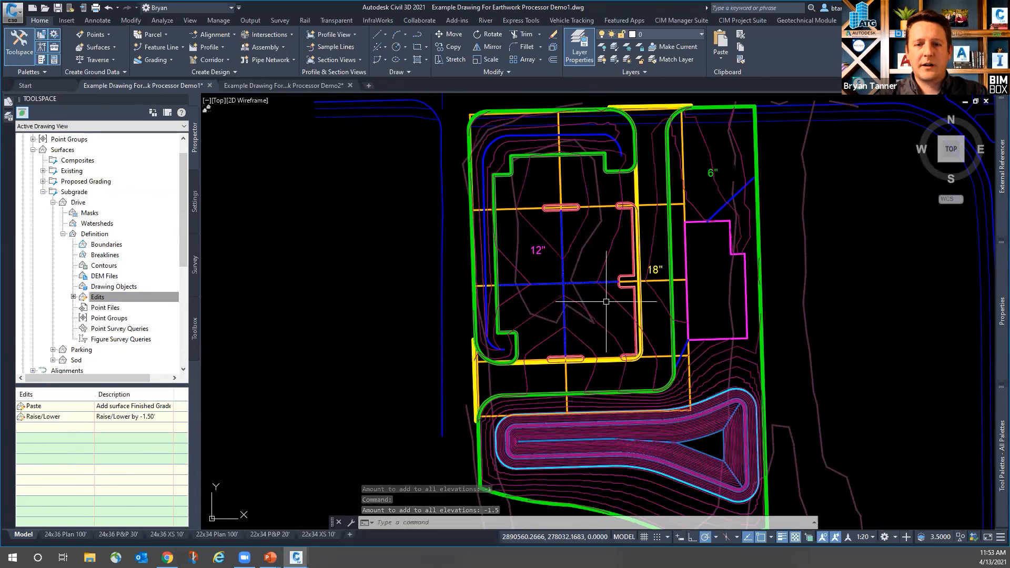
mouse_move(604, 305)
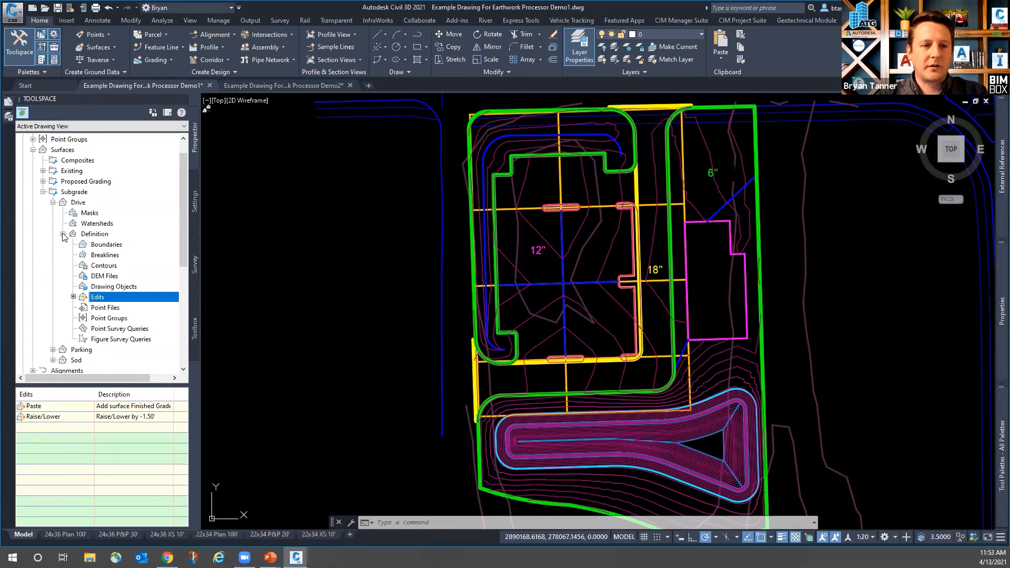
- Add a non-destructive outer boundary named Drive Limits to the Drive surface, with mid-ordinate distance 0.01, using the yellow drive outline
click(63, 235)
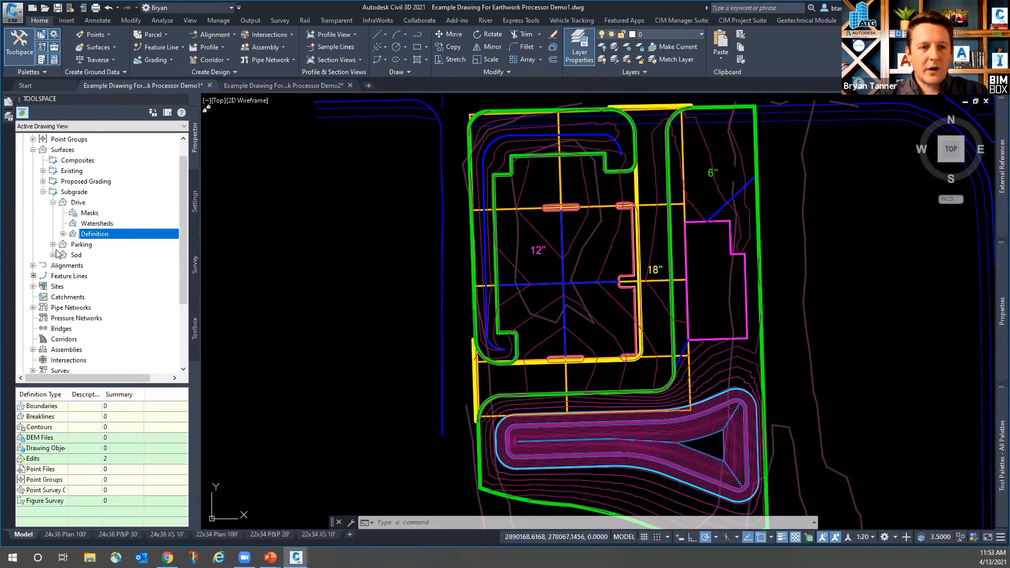
click(62, 234)
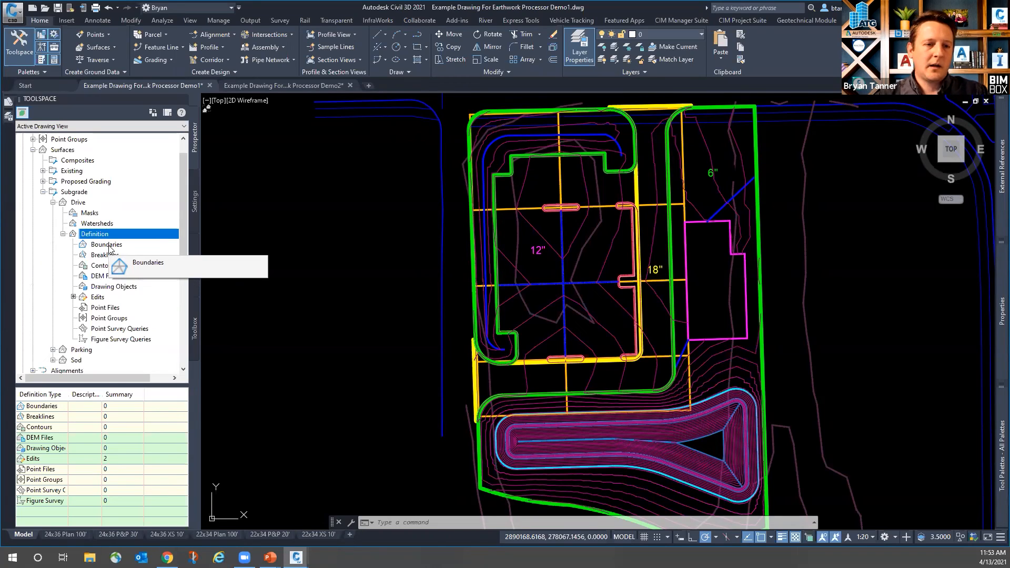
click(103, 246)
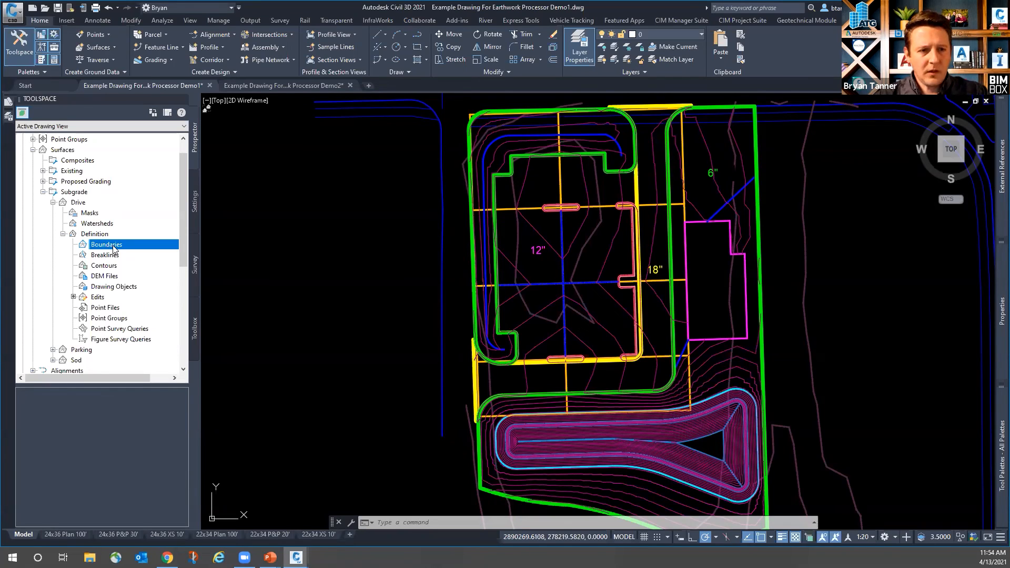
right_click(113, 245)
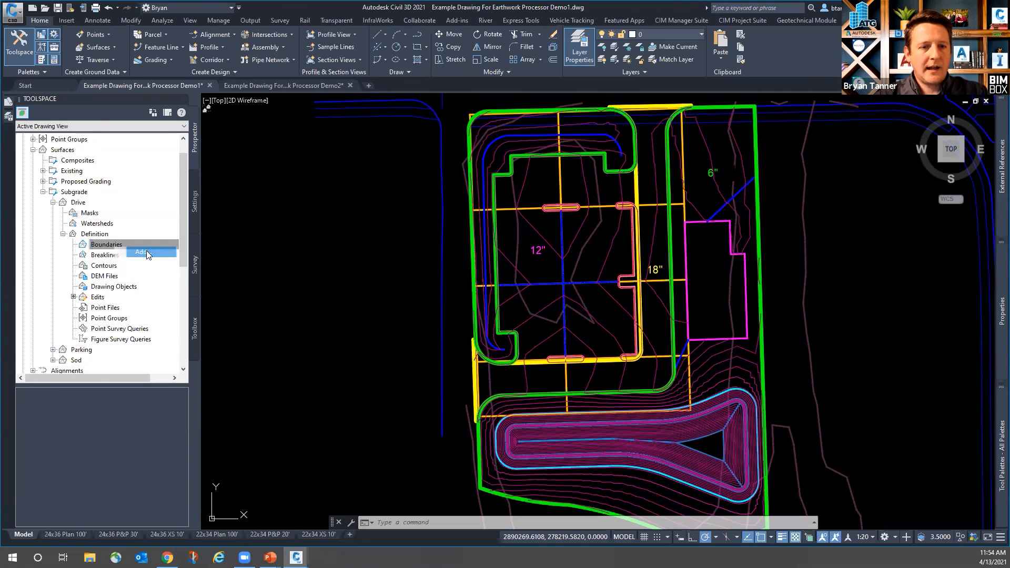
click(142, 252)
text(d)
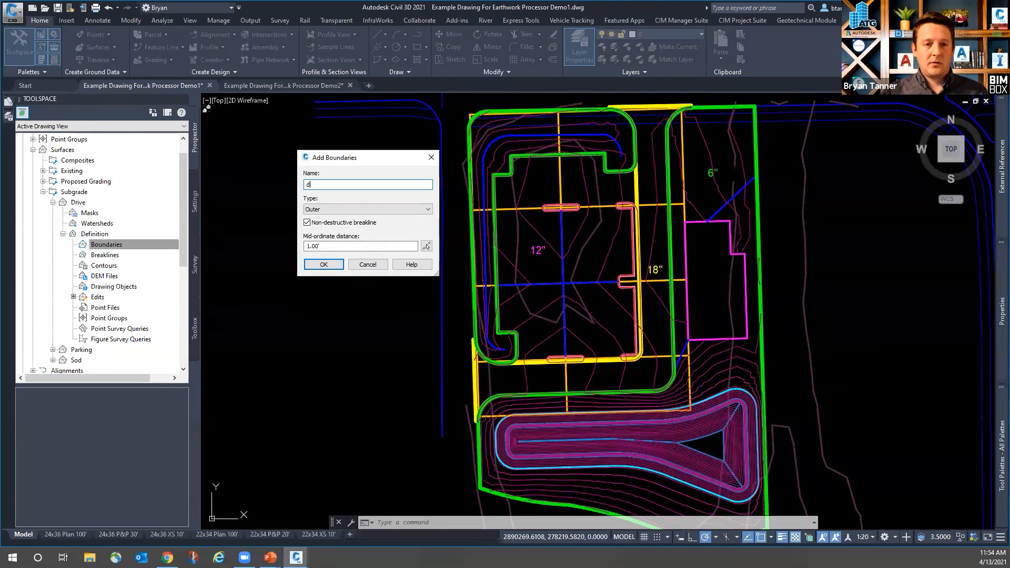
text(rive Limits)
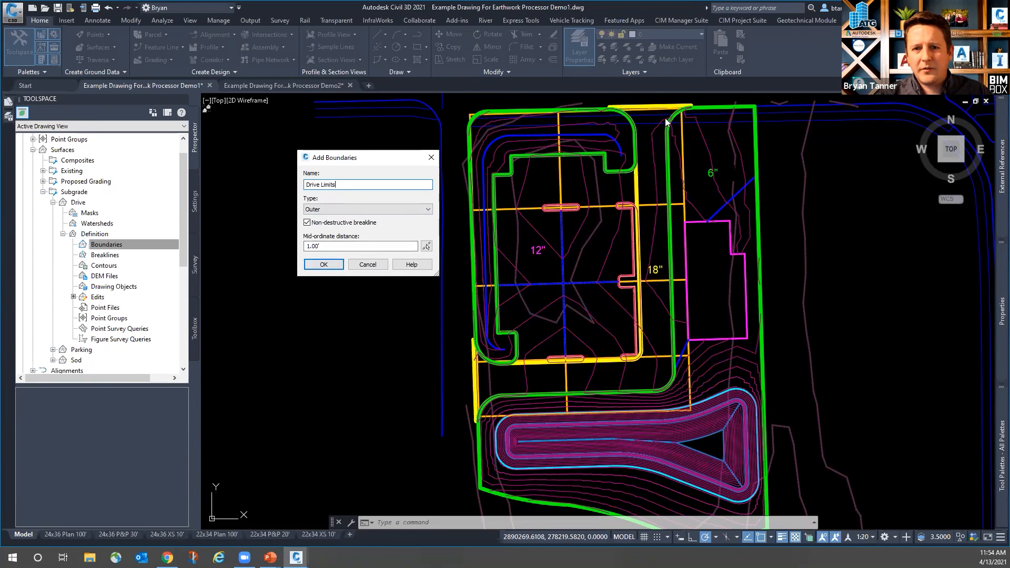
double_click(336, 248)
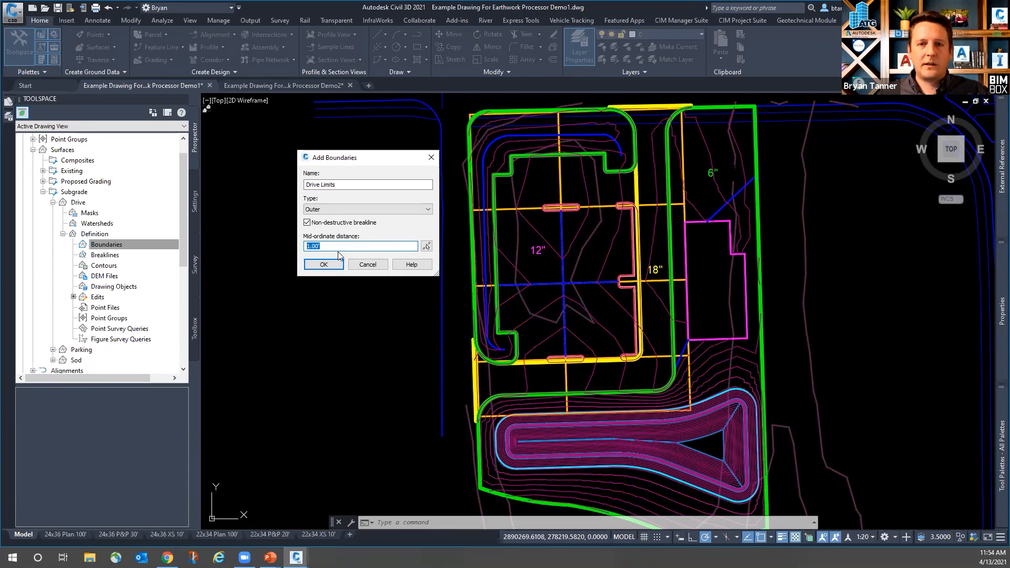
text(.01)
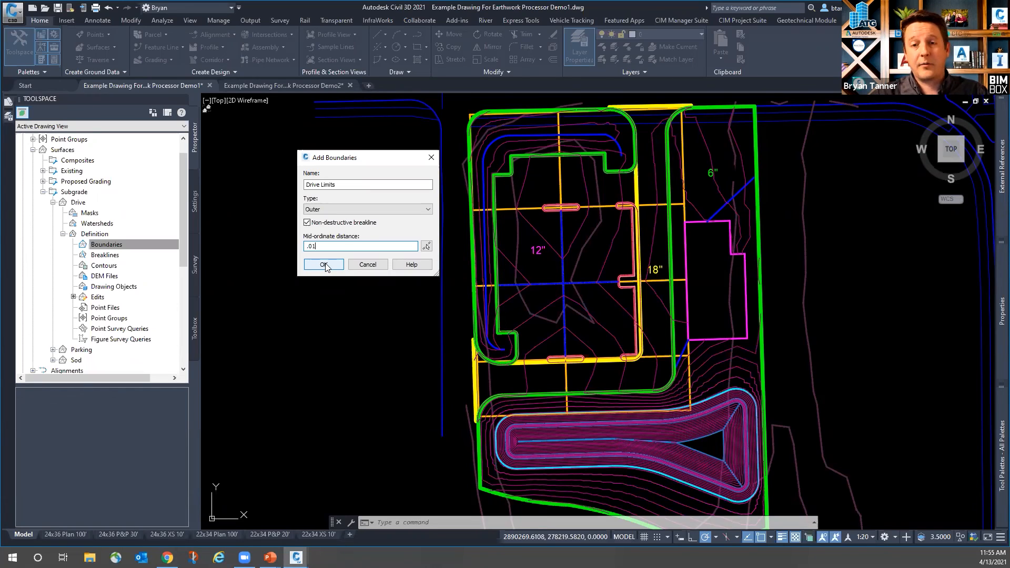
click(324, 265)
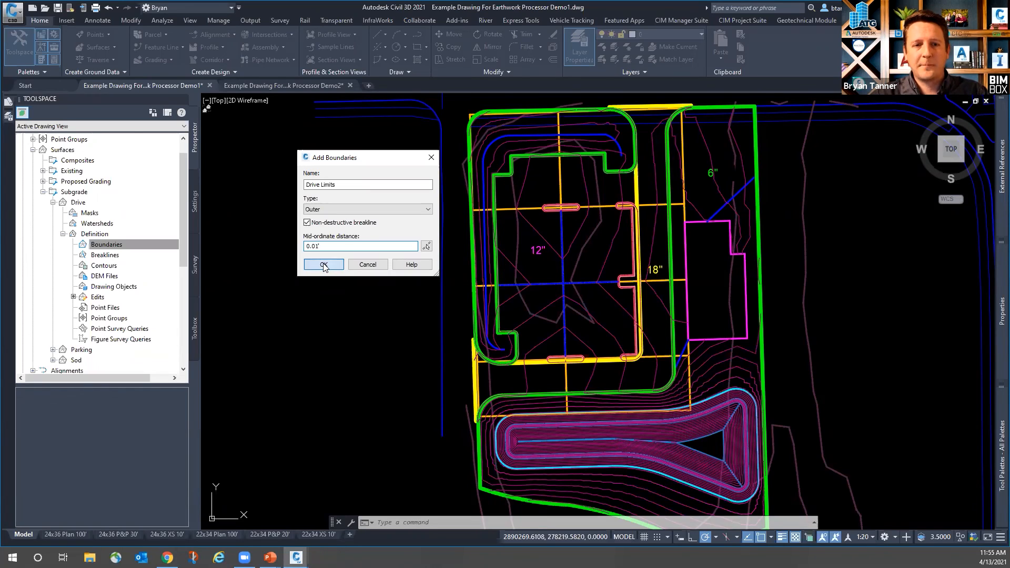
scroll(639, 106, up, 5)
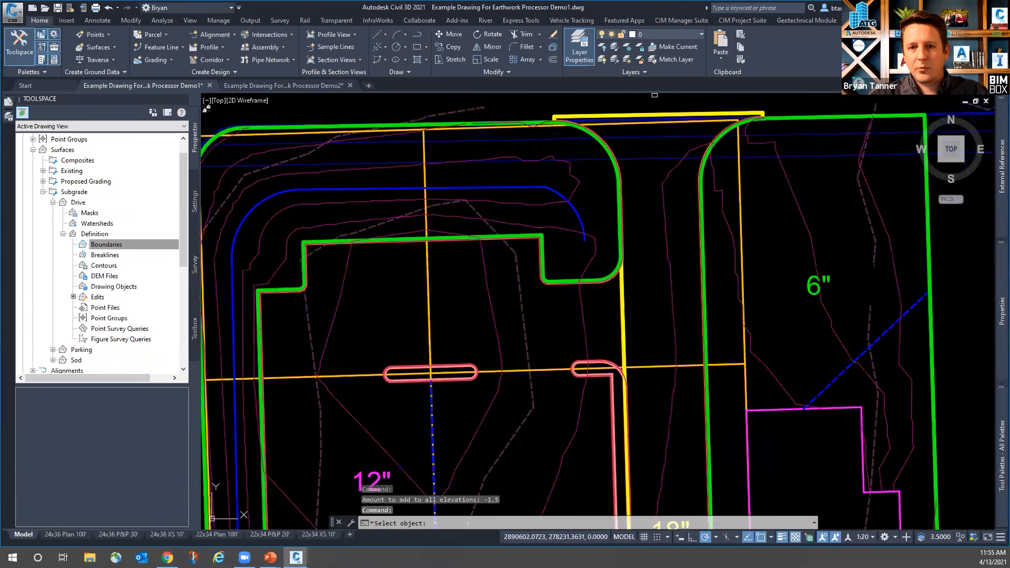
click(396, 180)
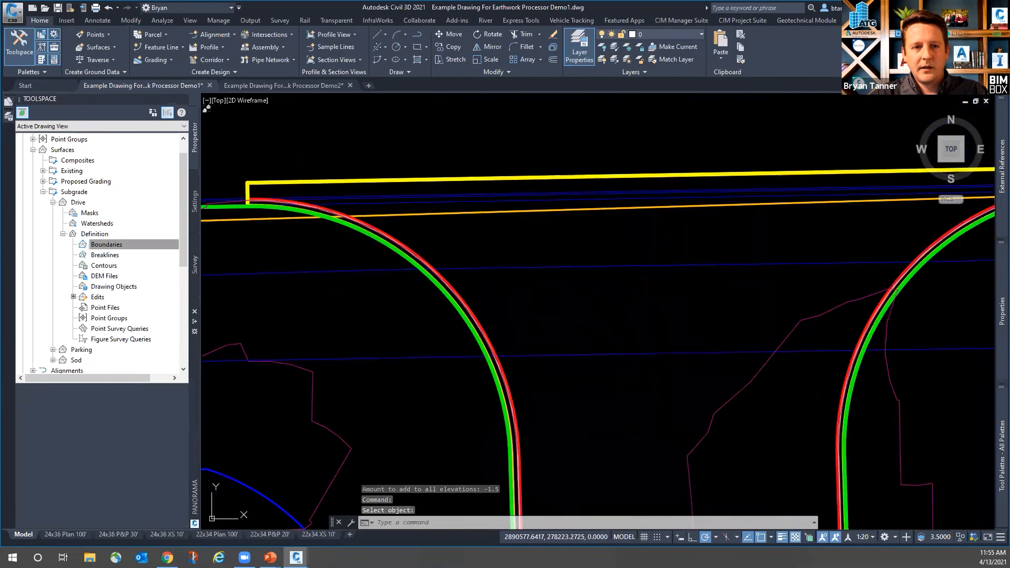
- Collapse the Drive surface and expand the Parking surface down to its definition items
scroll(652, 186, down, 4)
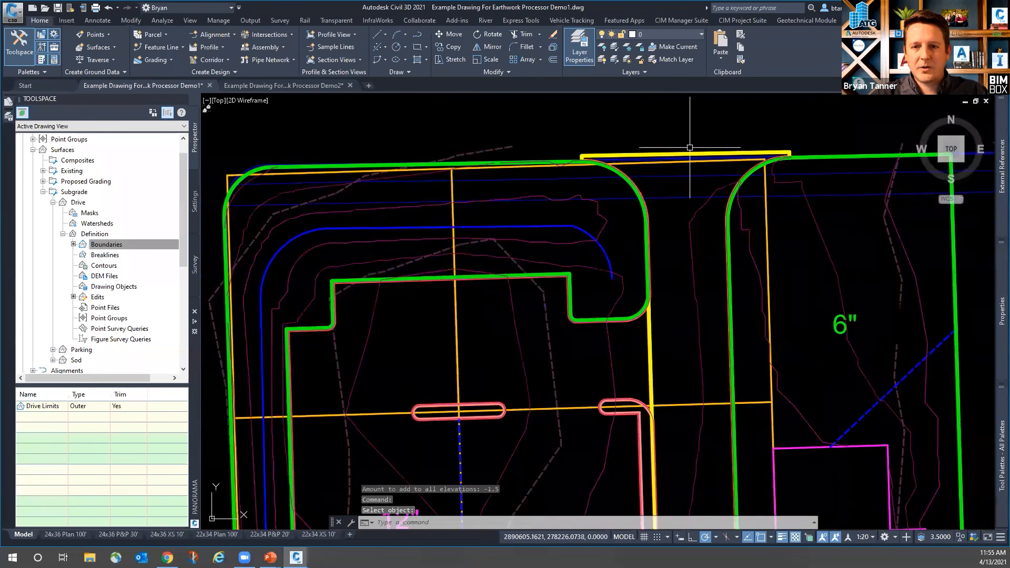
scroll(674, 203, down, 4)
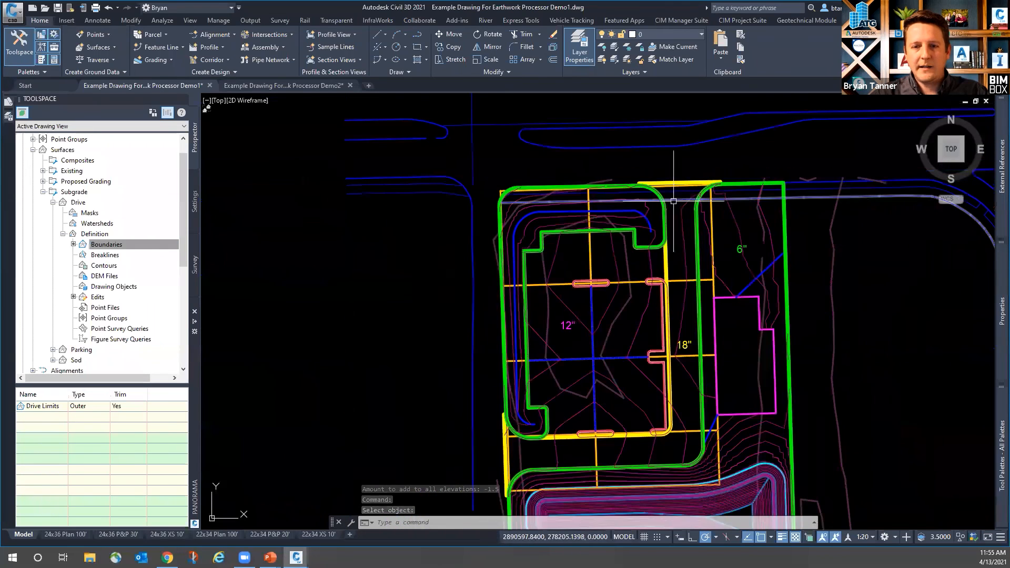
click(105, 244)
click(62, 233)
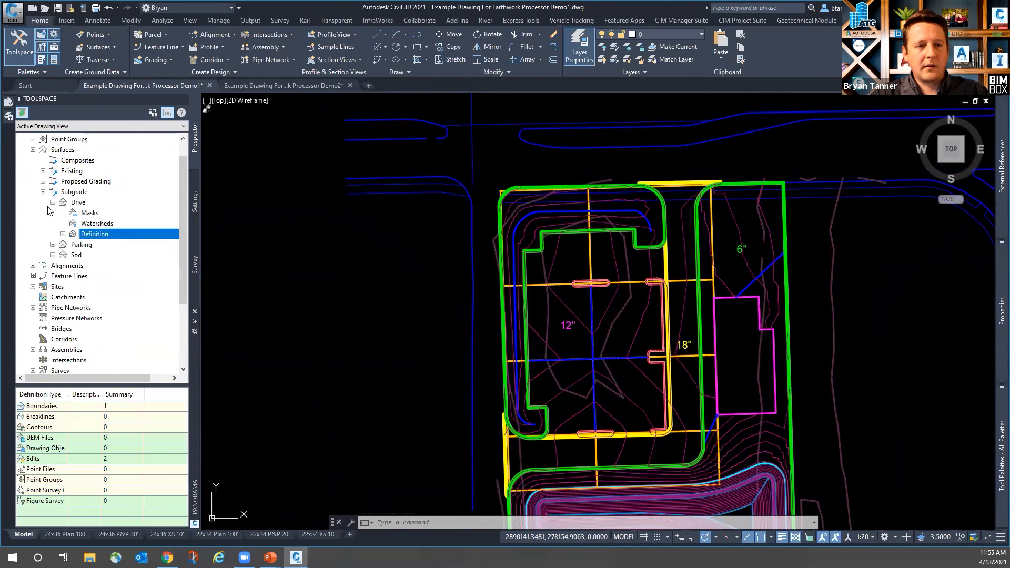
click(53, 202)
click(53, 212)
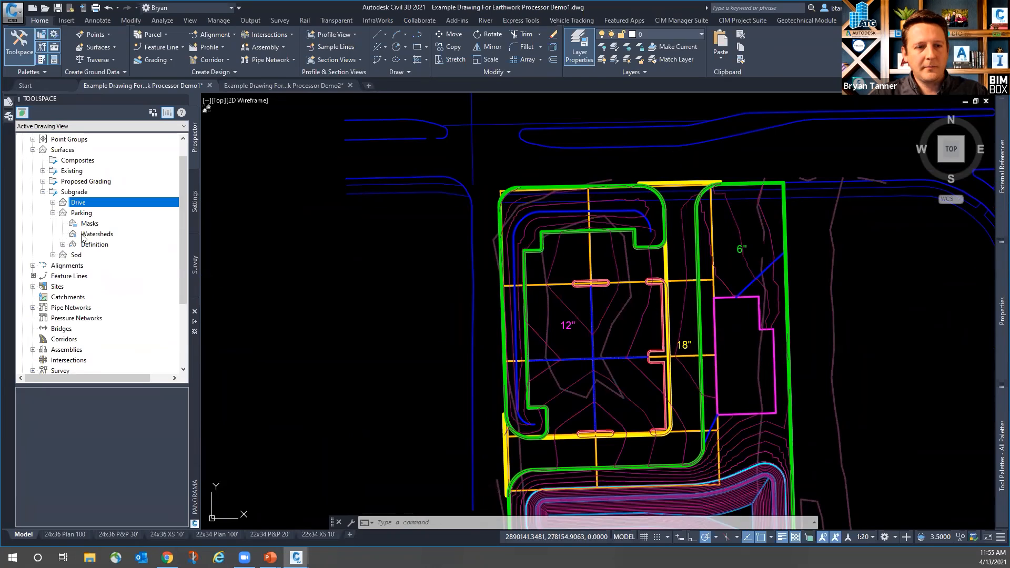
click(62, 244)
- Try to add a non-destructive outer boundary named Parking Limits to the Parking surface, with mid-ordinate distance .01, using the red curb line
right_click(100, 257)
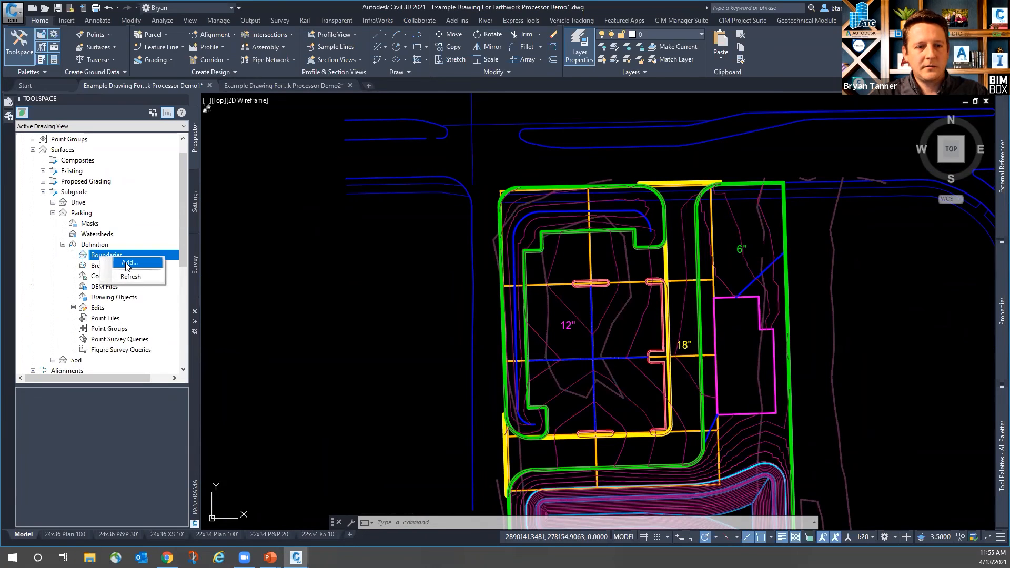
click(126, 263)
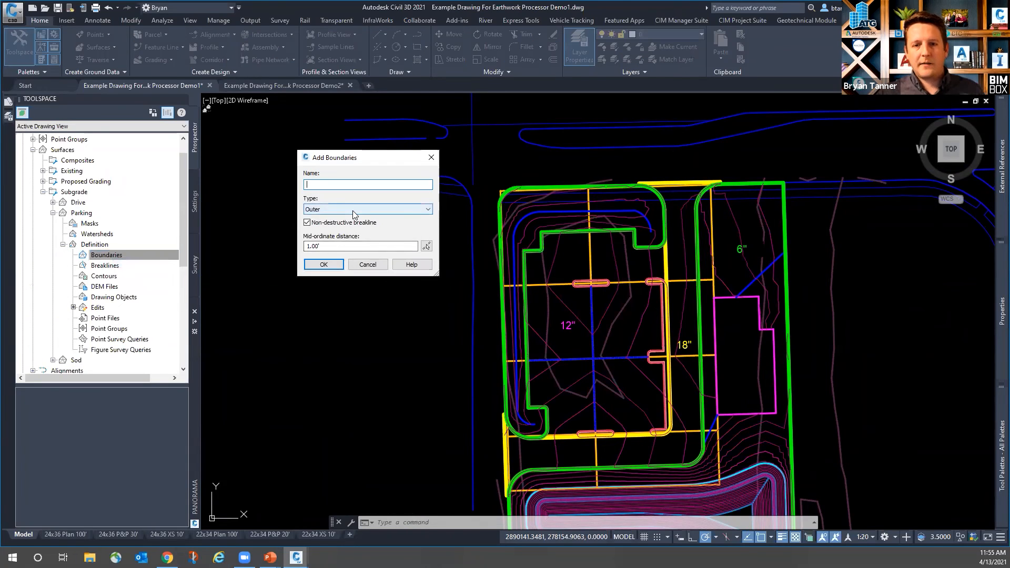
text(P)
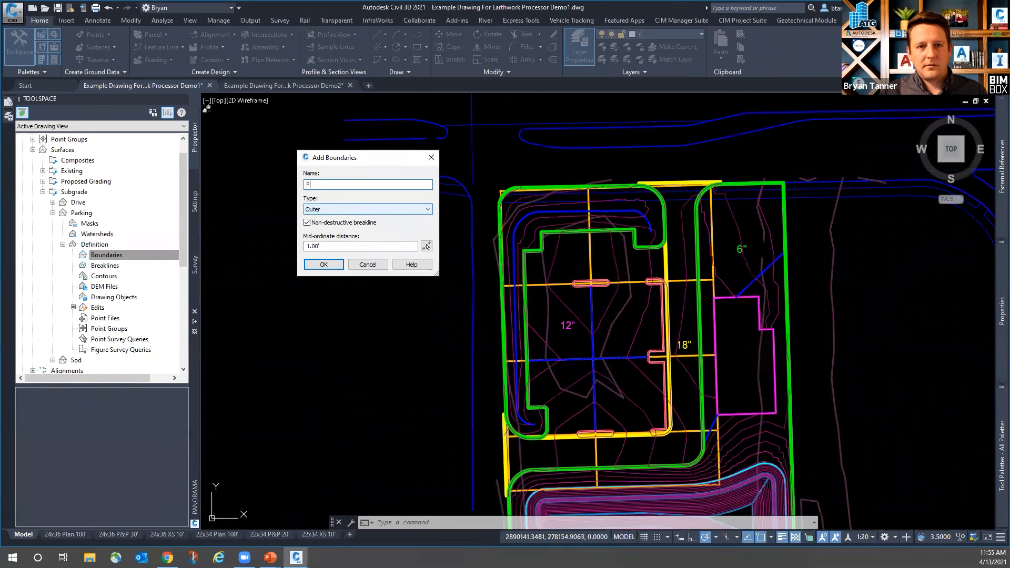
text(arking Limits)
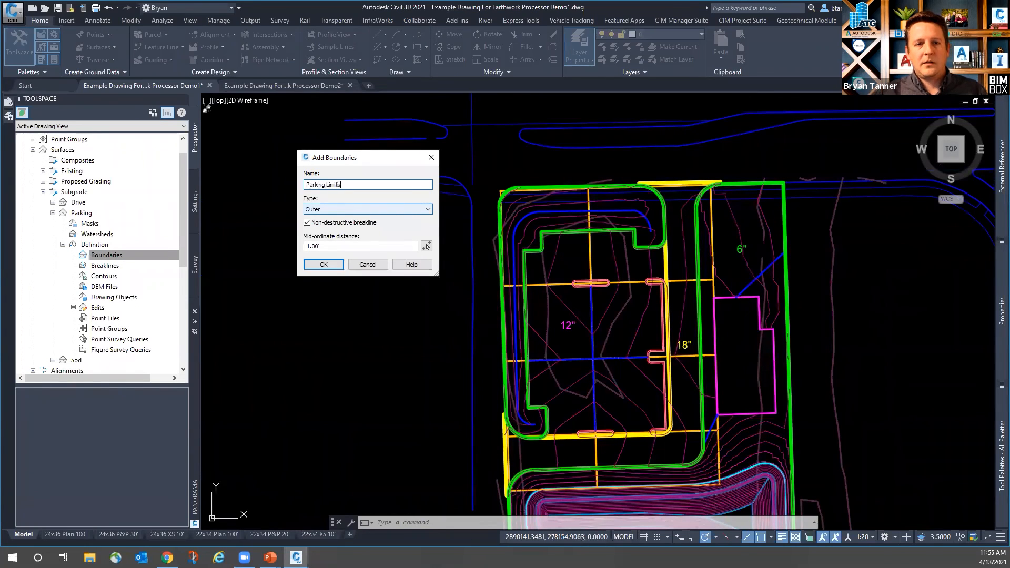
drag(329, 249, 286, 248)
text(.01)
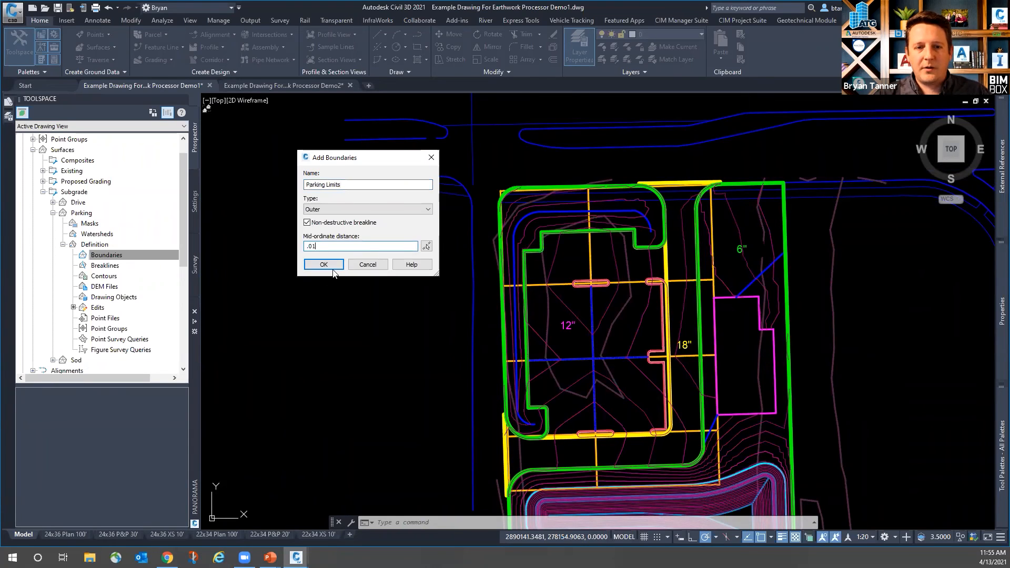
click(333, 269)
scroll(656, 253, up, 5)
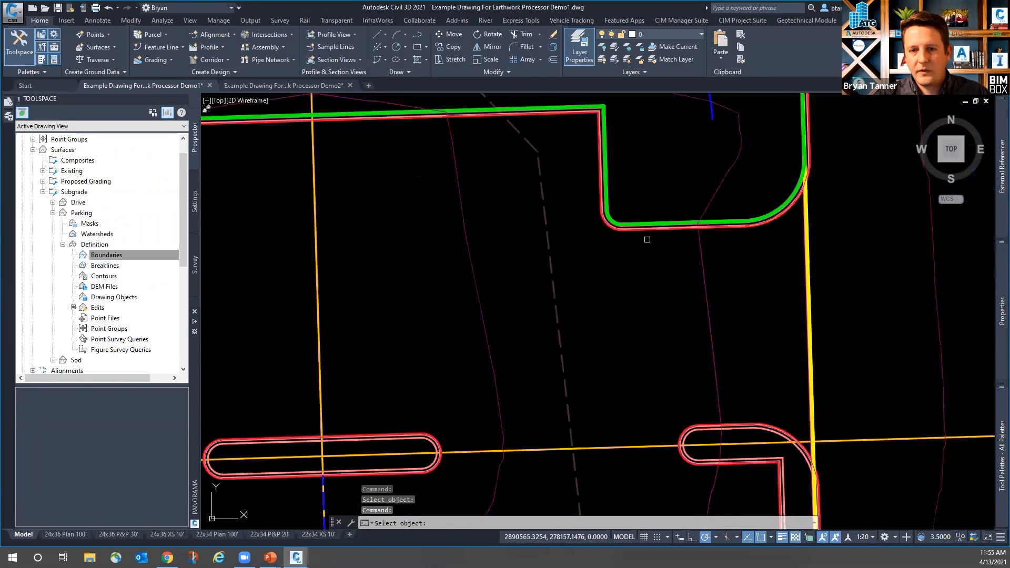
scroll(647, 239, up, 3)
scroll(575, 232, up, 4)
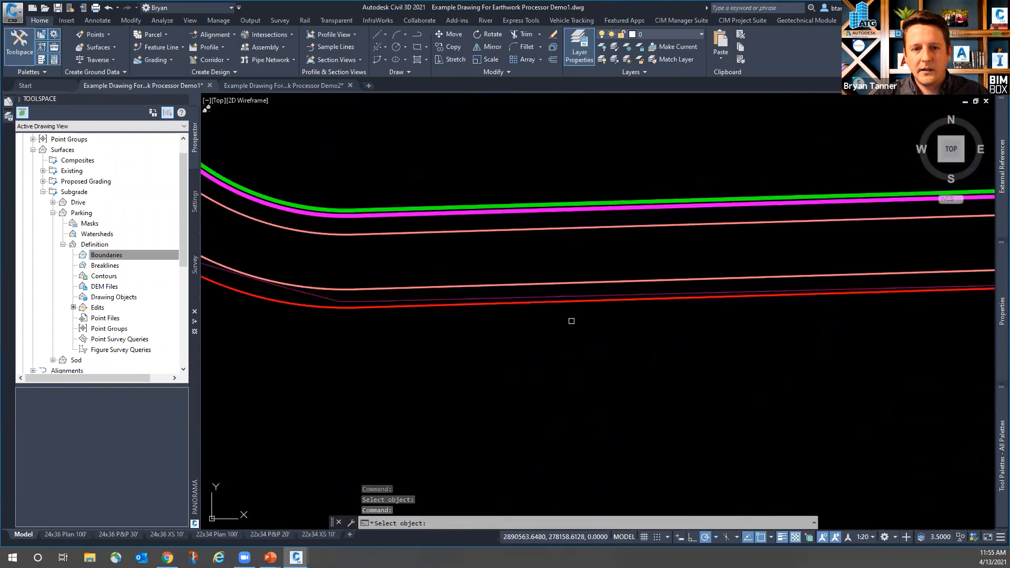
scroll(572, 321, up, 3)
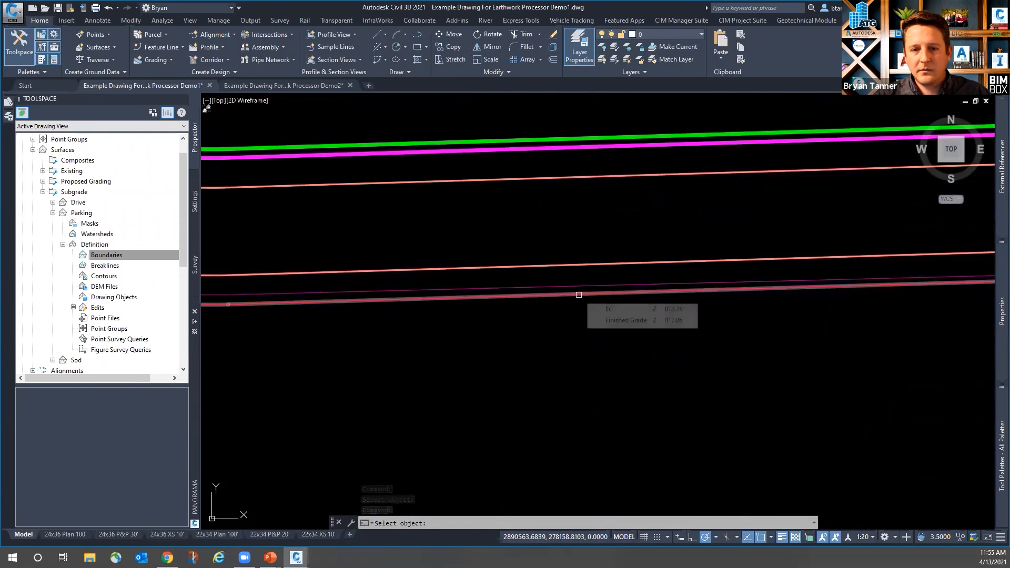
click(579, 295)
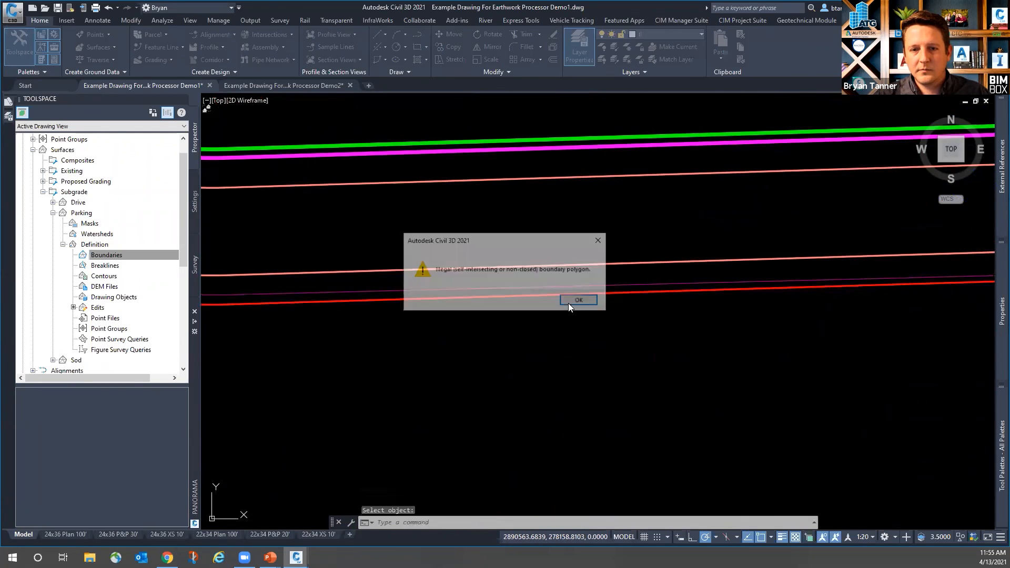
click(584, 302)
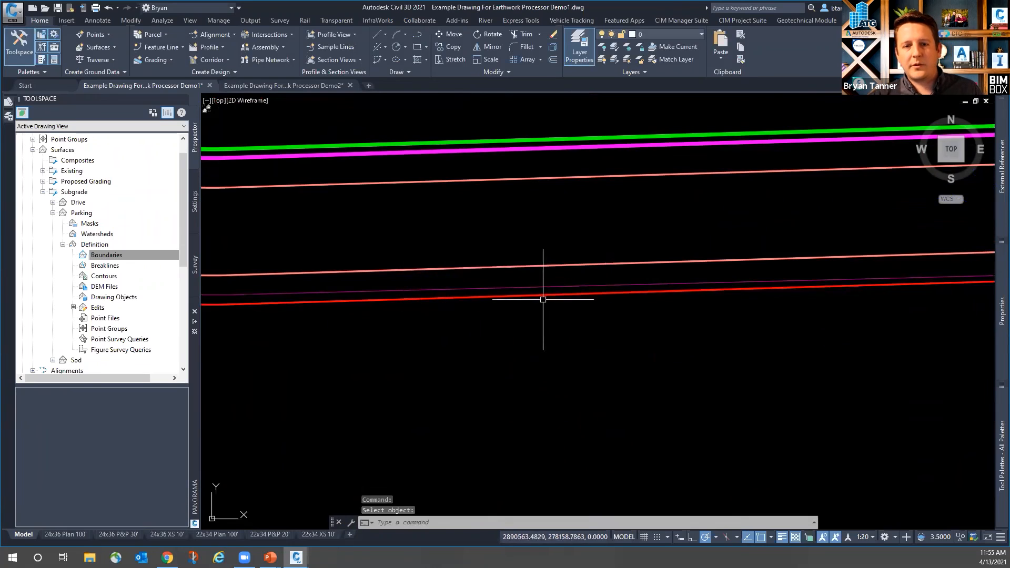
- Inspect the properties of the red curb line at the parking lot's northeast notch
scroll(514, 296, down, 3)
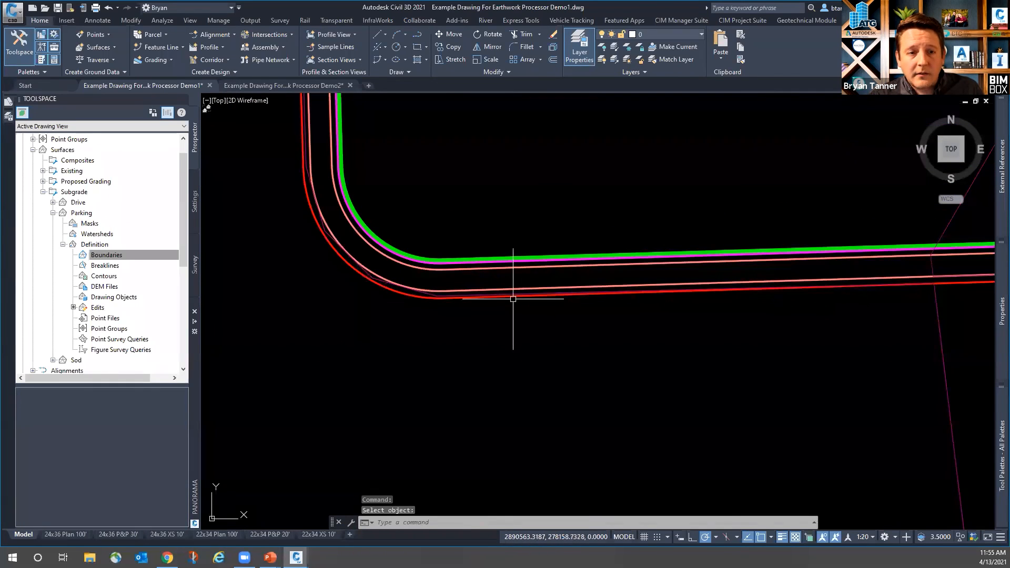
key(Escape)
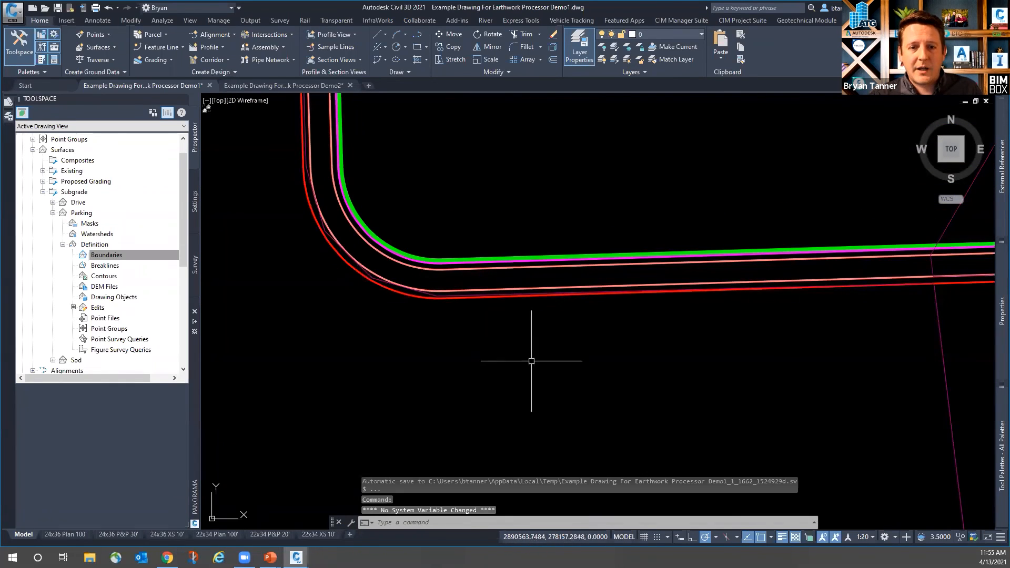
click(559, 289)
key(Escape)
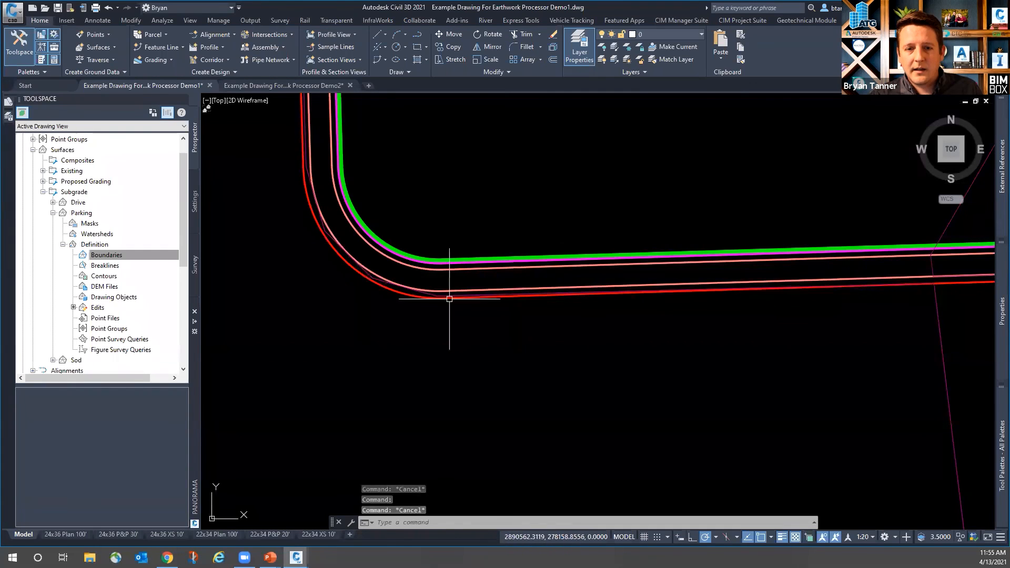
click(419, 300)
key(Escape)
click(414, 296)
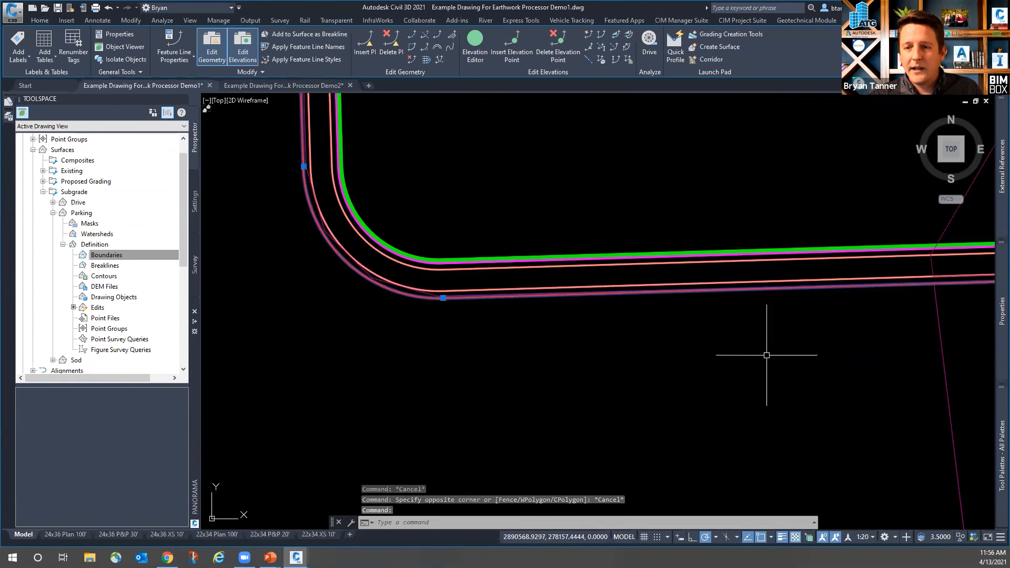
mouse_move(995, 289)
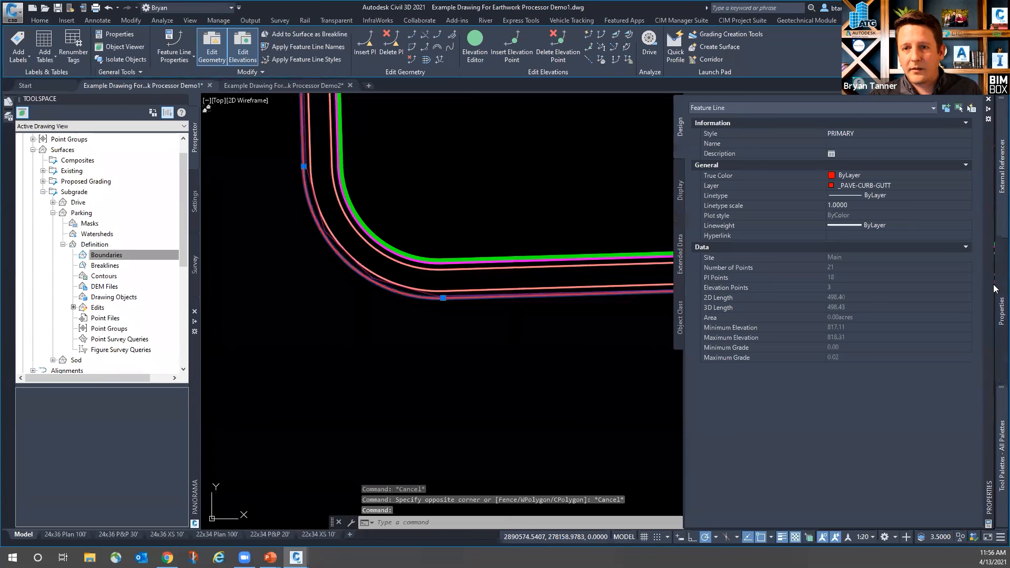
key(Escape)
- Check the properties of the magenta parking outline, including its layer and whether it is closed
scroll(469, 266, up, 3)
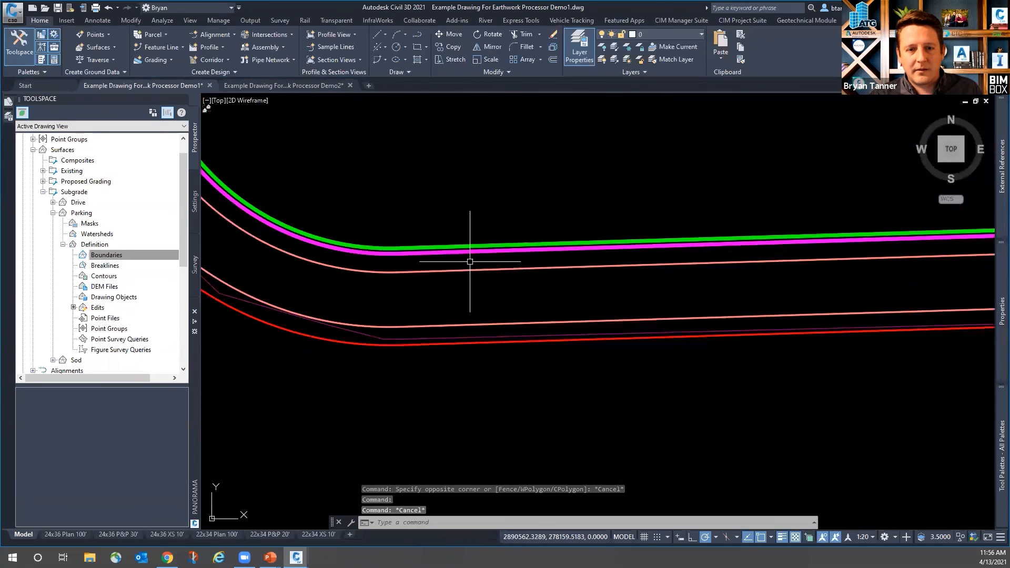
key(Escape)
click(471, 256)
key(Escape)
click(466, 252)
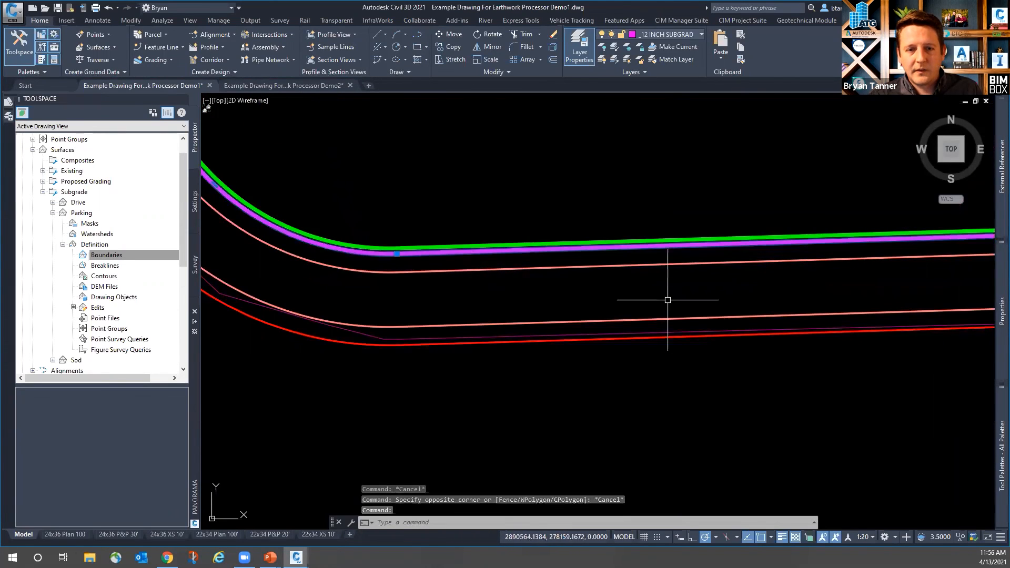
mouse_move(995, 299)
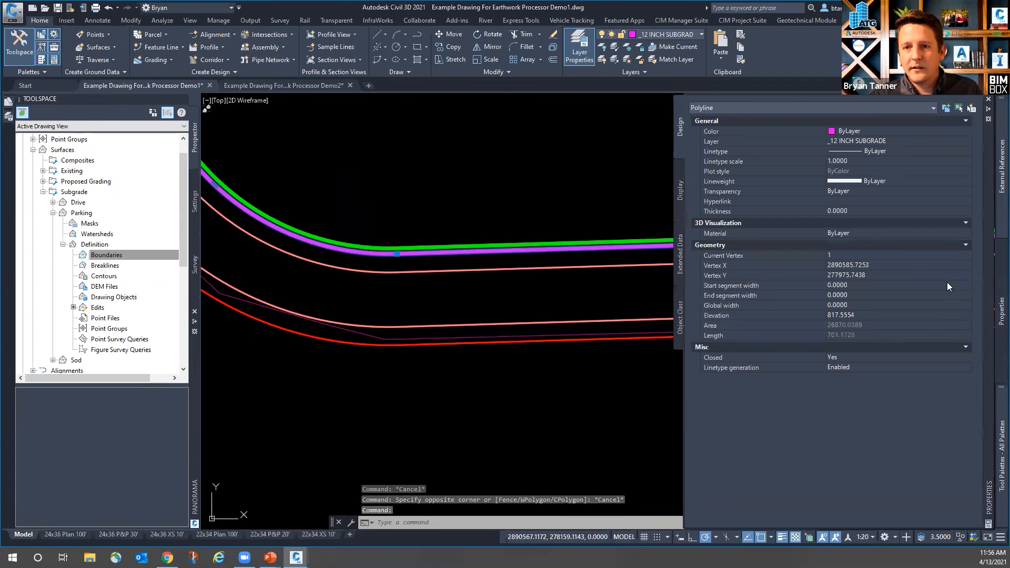
key(Escape)
key(Escape)
- Add a non-destructive outer boundary named Parking Limits to the Parking surface, with mid-ordinate distance .01, using the magenta parking outline
scroll(548, 279, down, 12)
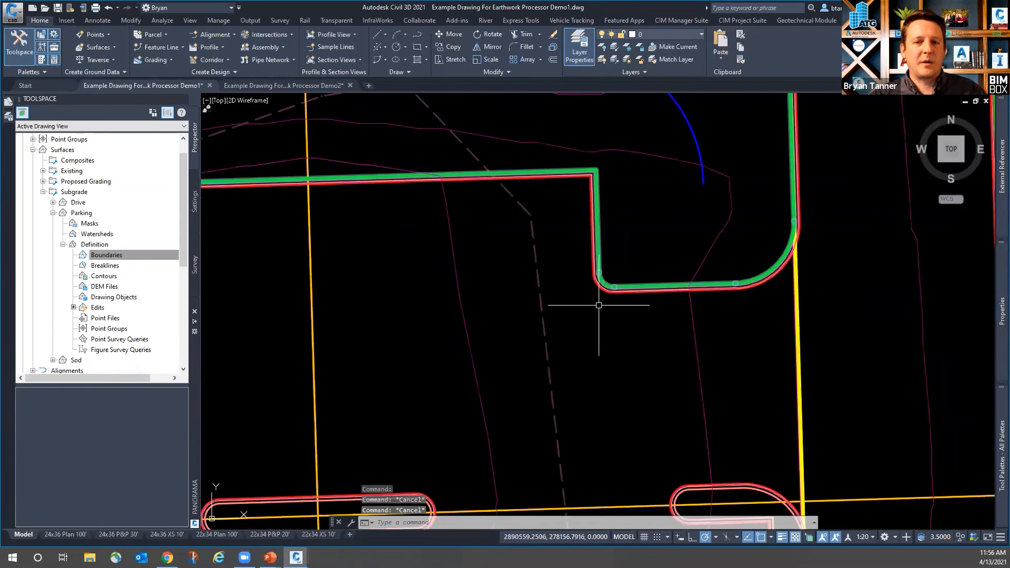
scroll(598, 305, down, 2)
scroll(665, 271, up, 10)
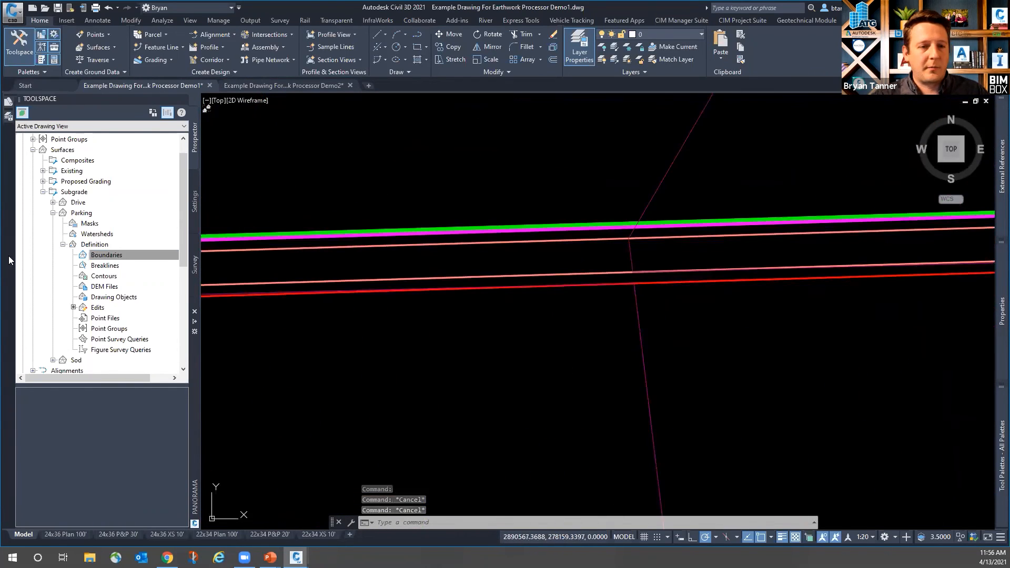
right_click(107, 255)
click(121, 262)
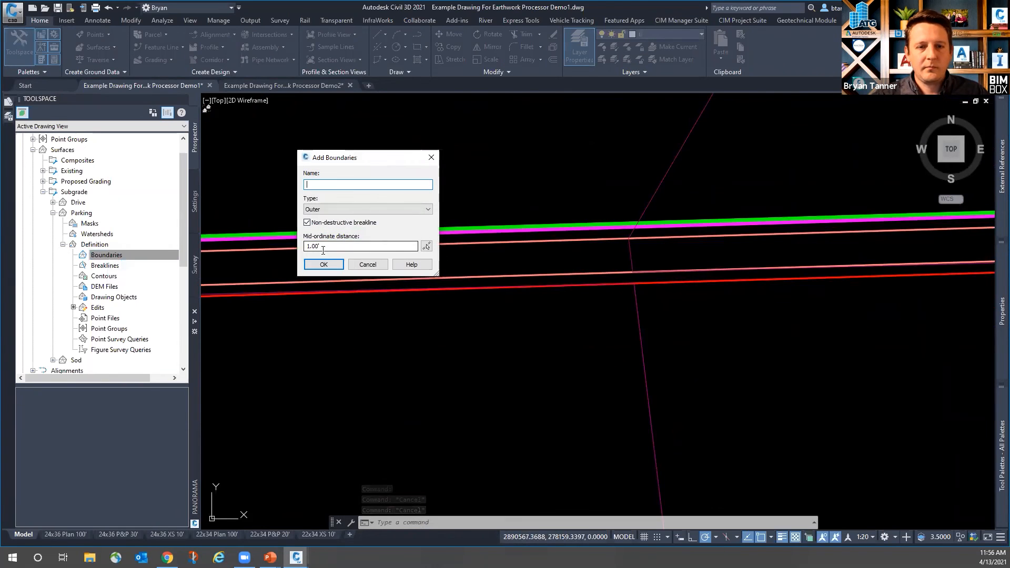
text(Parking Lmi)
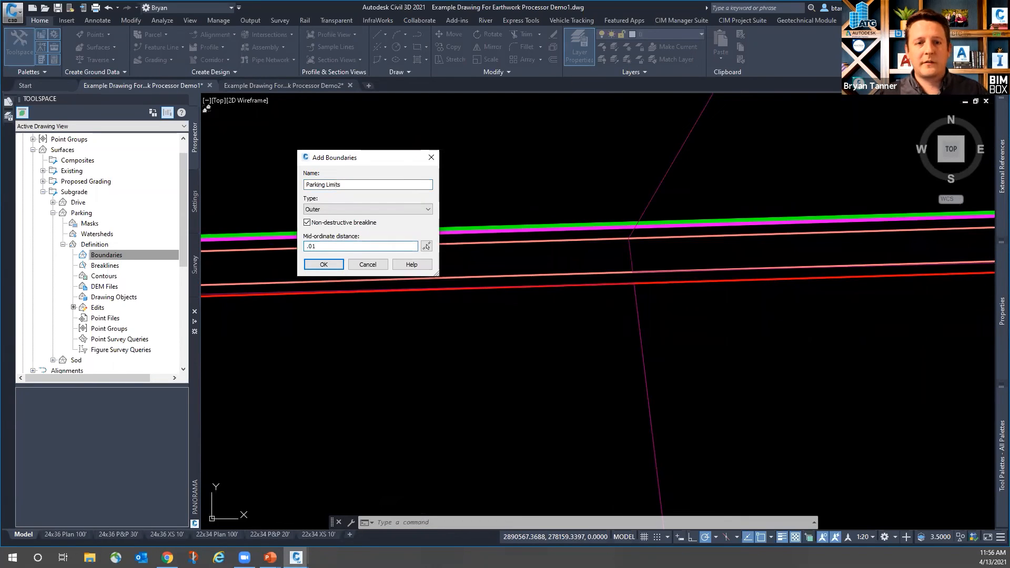
click(324, 264)
scroll(394, 230, up, 8)
click(394, 230)
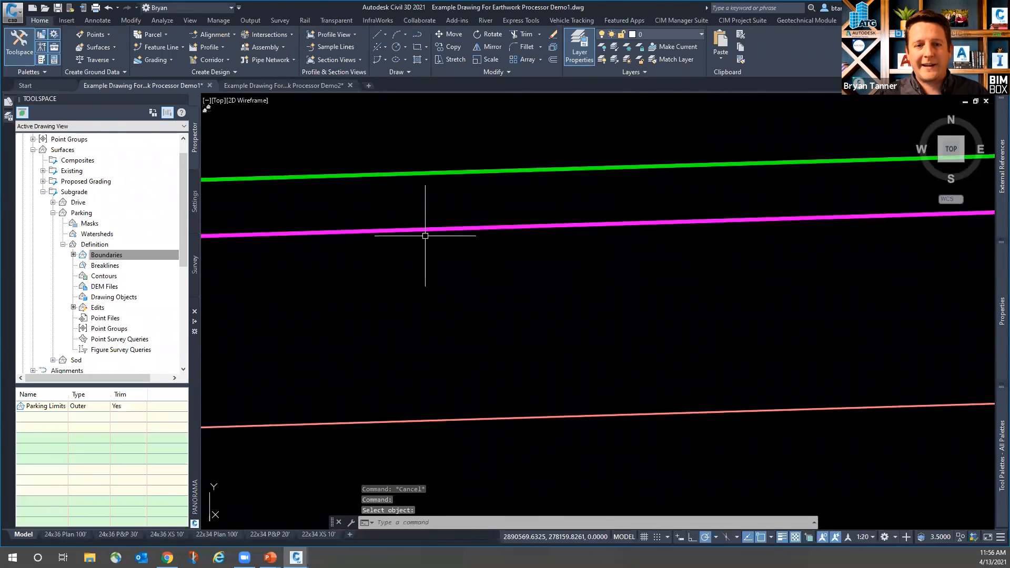
- Examine how the subgrade outlines meet at the drive entrance and parking corner, and check the surface elevations inside the parking area
scroll(464, 256, down, 2)
scroll(463, 256, down, 6)
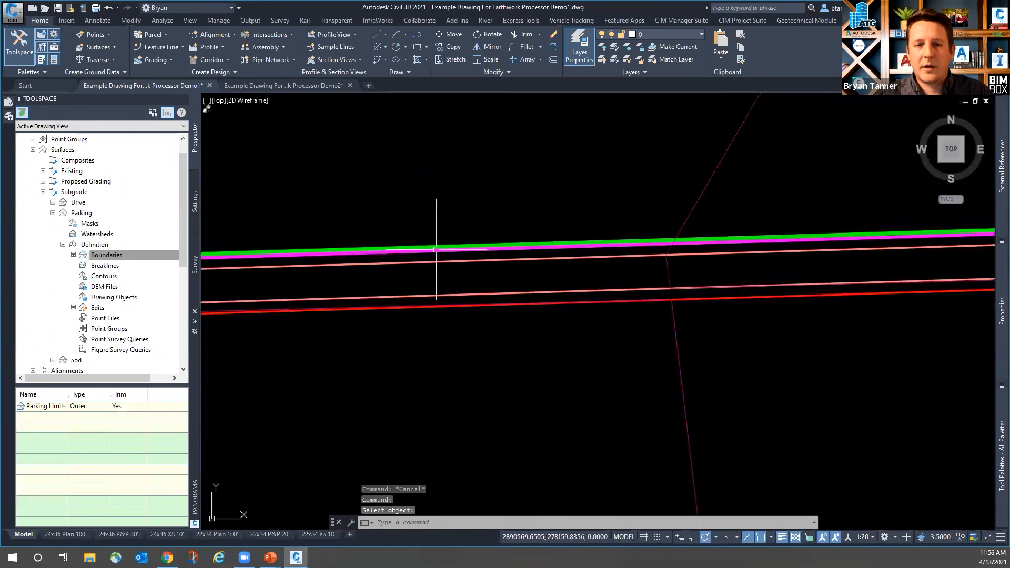
scroll(580, 270, down, 8)
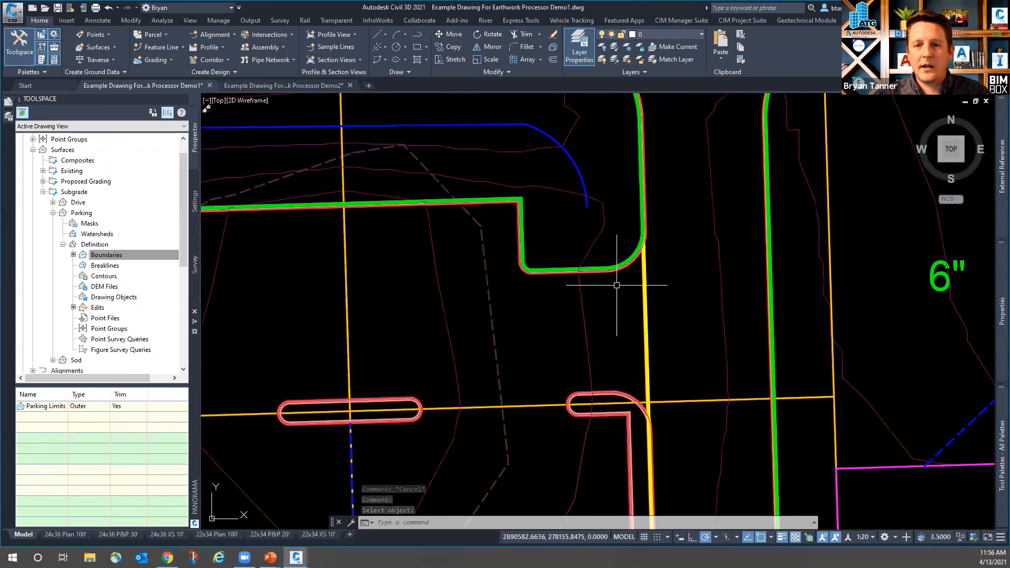
scroll(664, 173, up, 7)
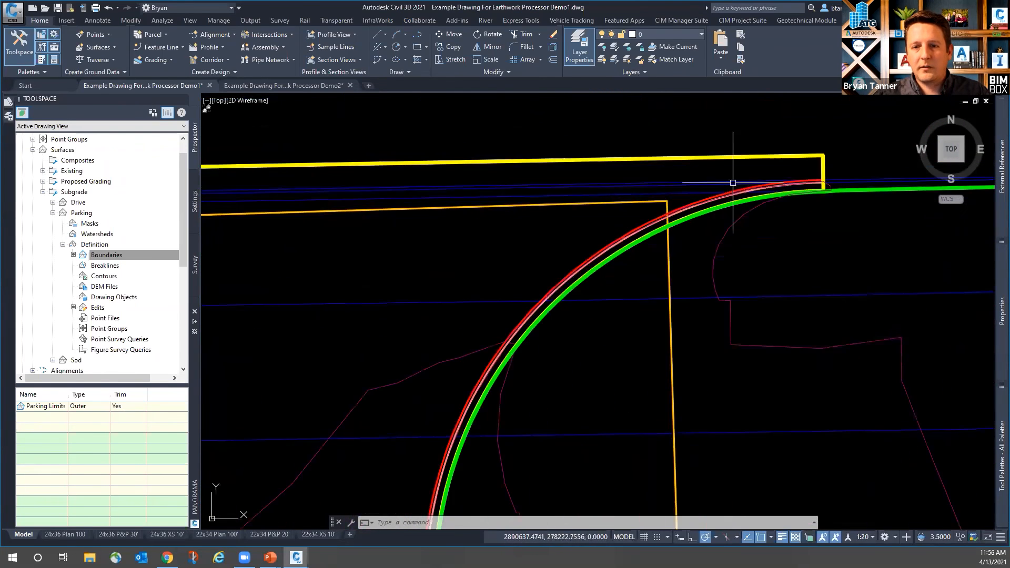
scroll(860, 192, up, 4)
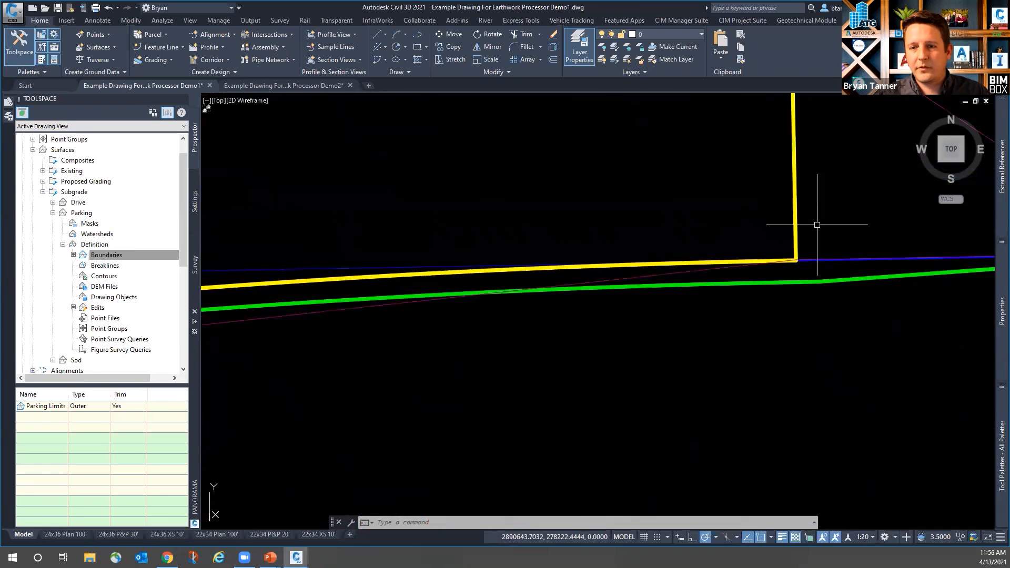
scroll(848, 226, down, 3)
scroll(850, 213, down, 6)
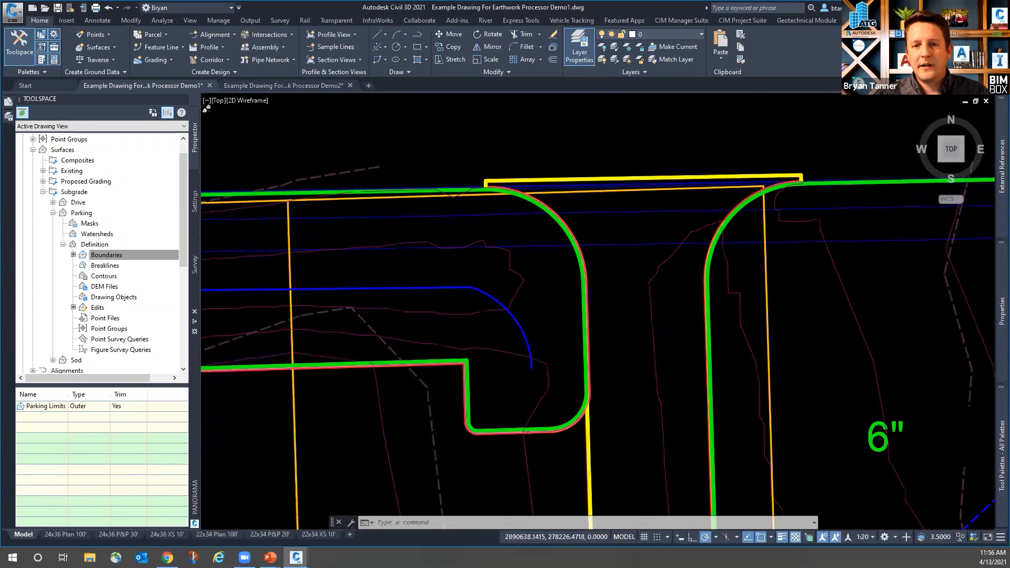
scroll(645, 294, down, 2)
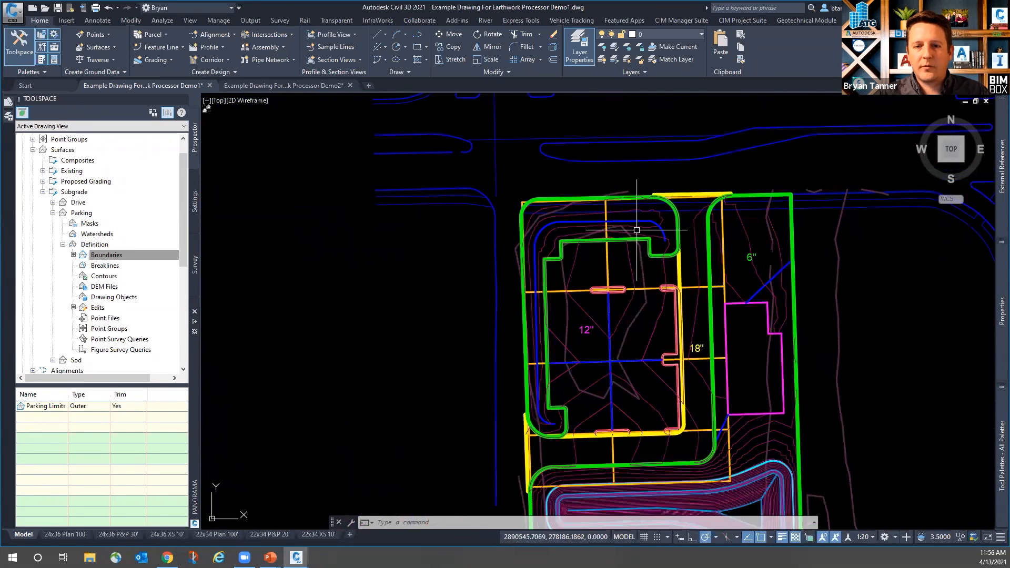
scroll(652, 345, up, 2)
mouse_move(651, 345)
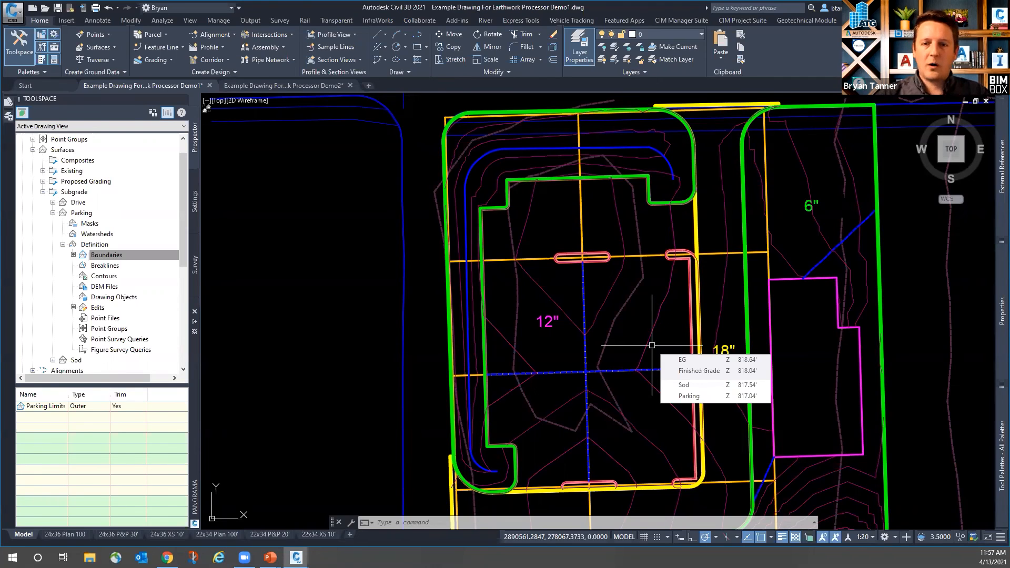
scroll(691, 220, up, 6)
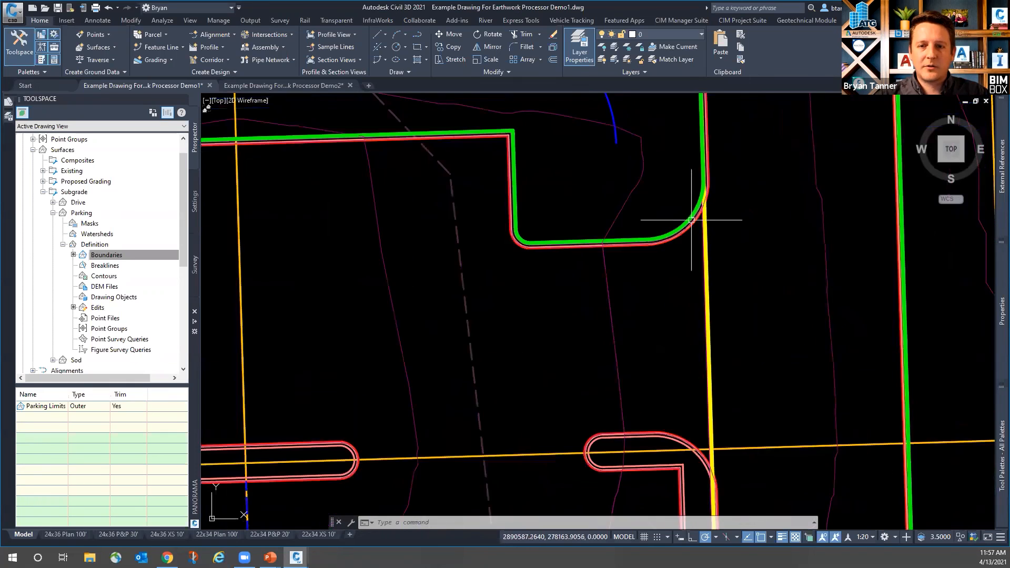
- Examine the spacing between the green sod outline, magenta parking outline and curb lines along the rounded corner of the parking notch
scroll(691, 220, up, 5)
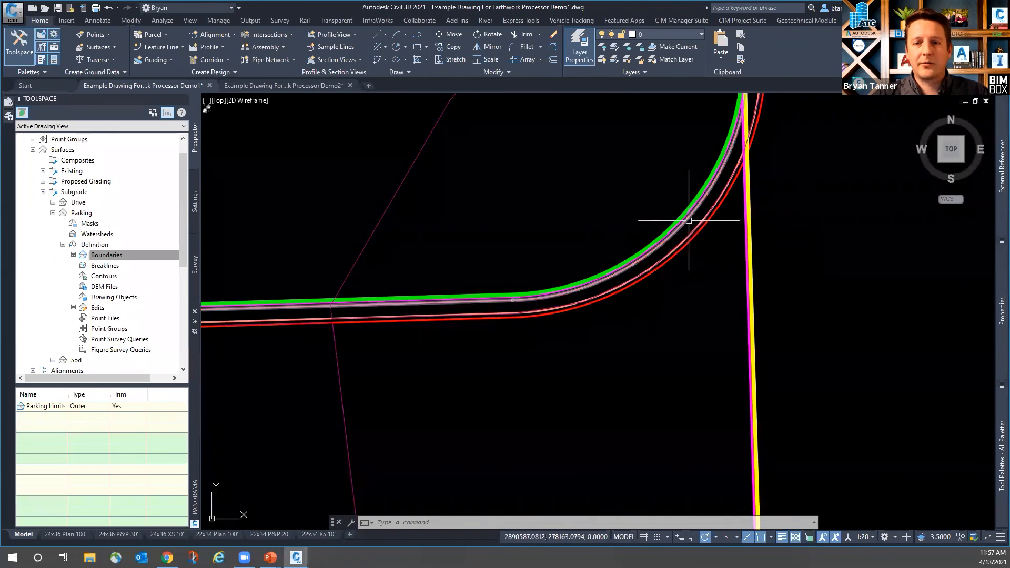
scroll(689, 221, up, 4)
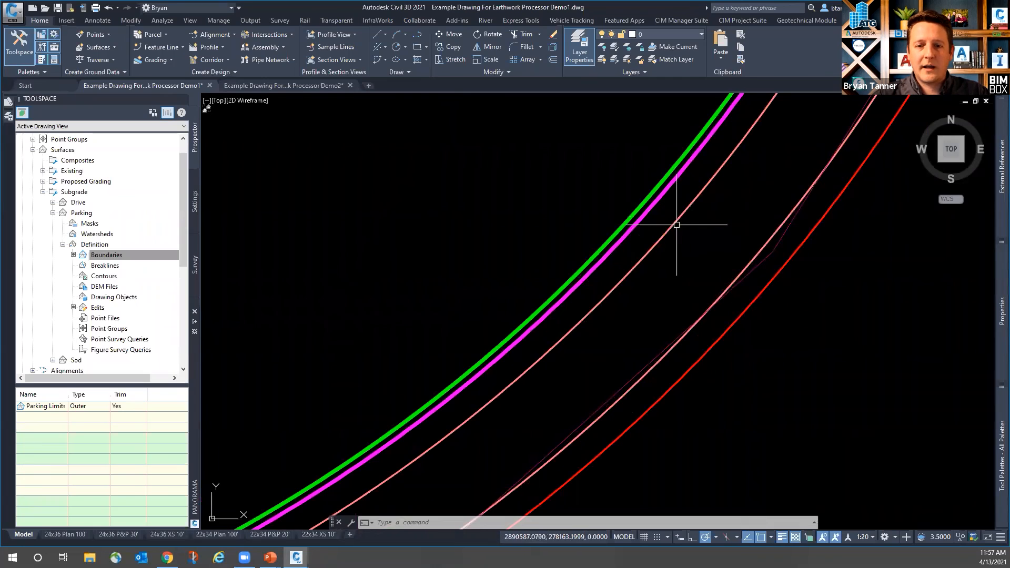
scroll(677, 227, down, 3)
scroll(767, 219, down, 3)
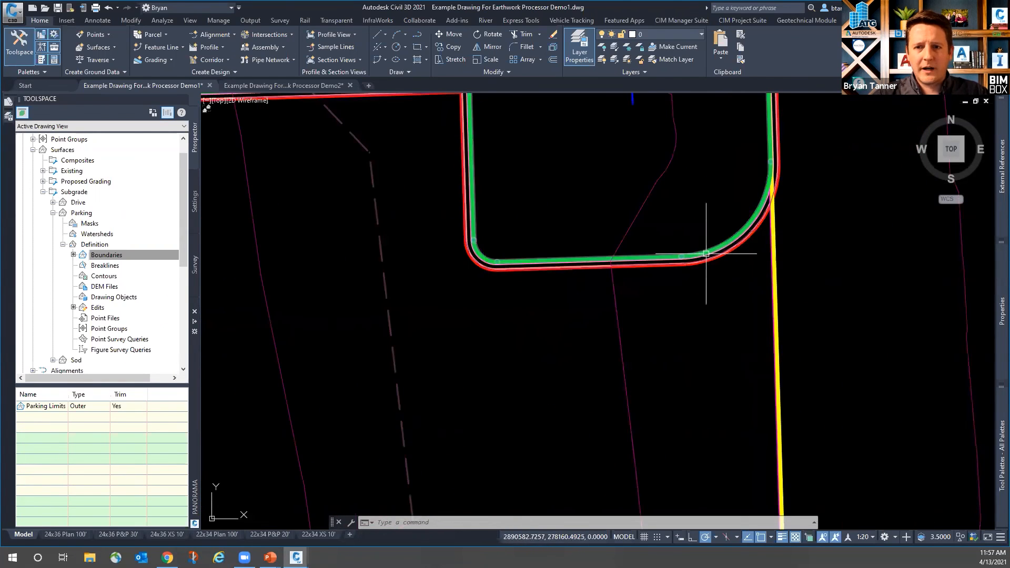
click(112, 256)
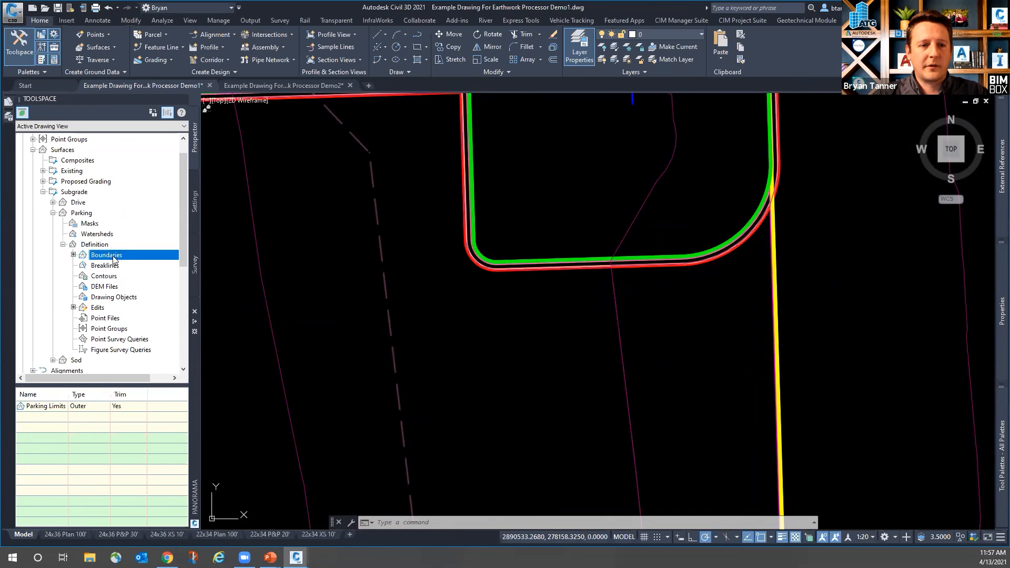
scroll(618, 331, down, 7)
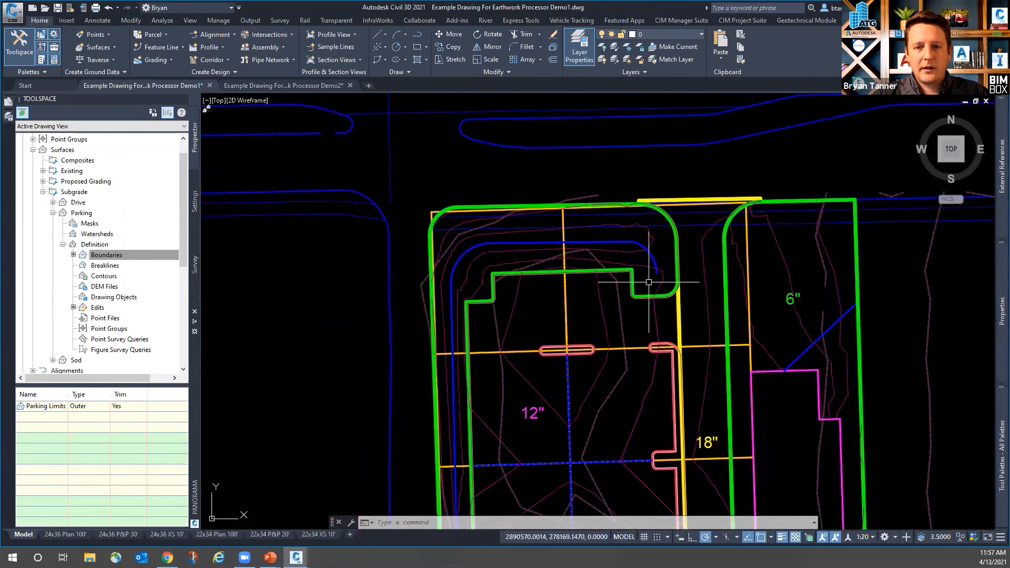
- Add a non-destructive outer boundary named Sod Limits to the Sod surface, with mid-ordinate distance .01, using the green outline around the northwest sod area
click(63, 244)
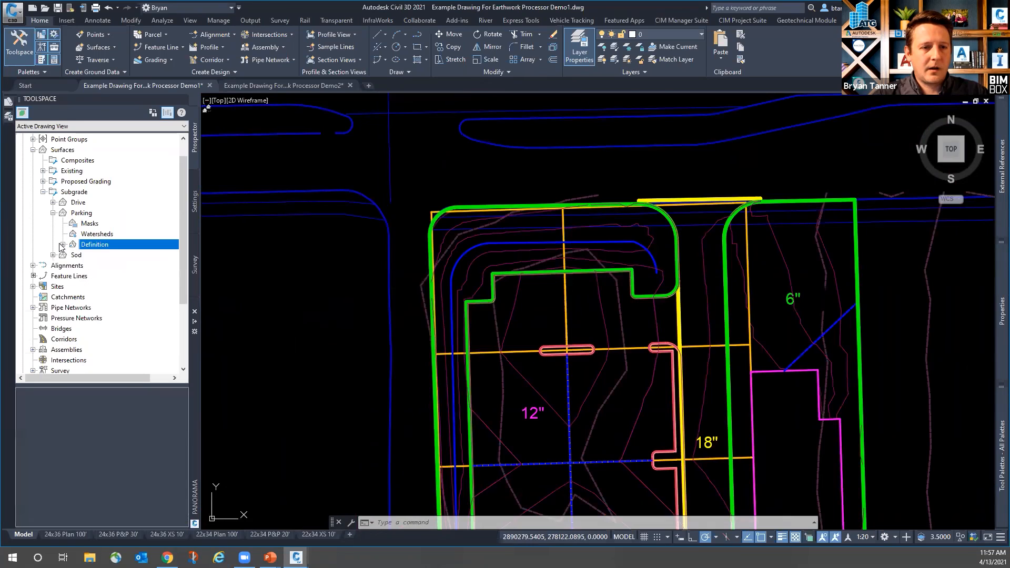
click(52, 213)
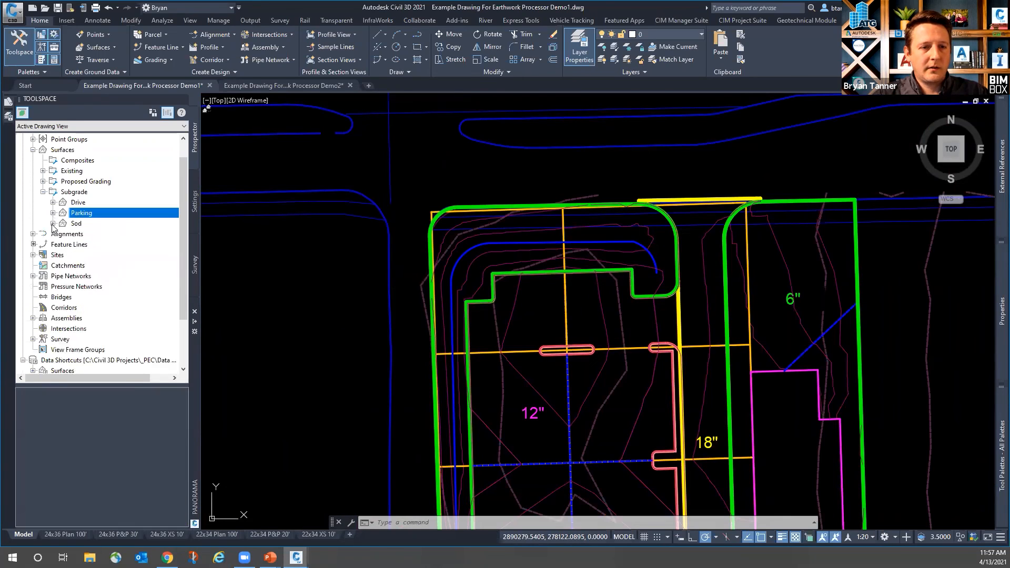
click(53, 223)
click(63, 255)
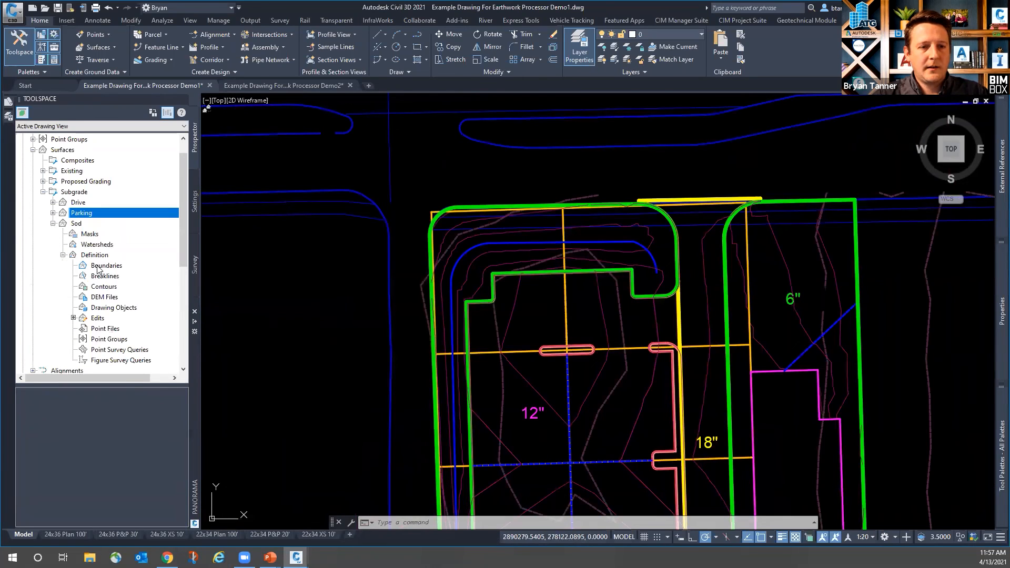
right_click(98, 270)
click(121, 274)
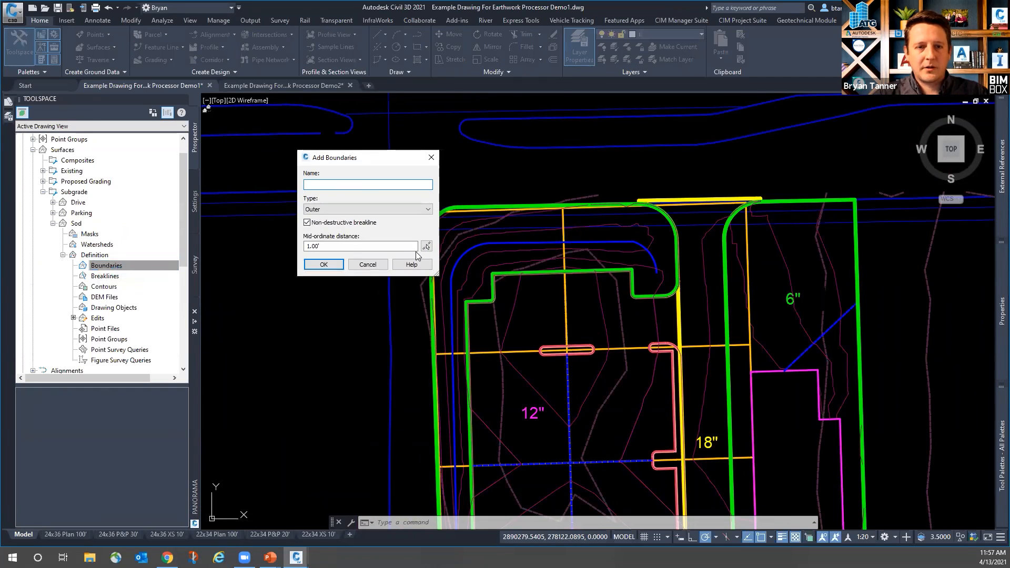
text(Sod Limits)
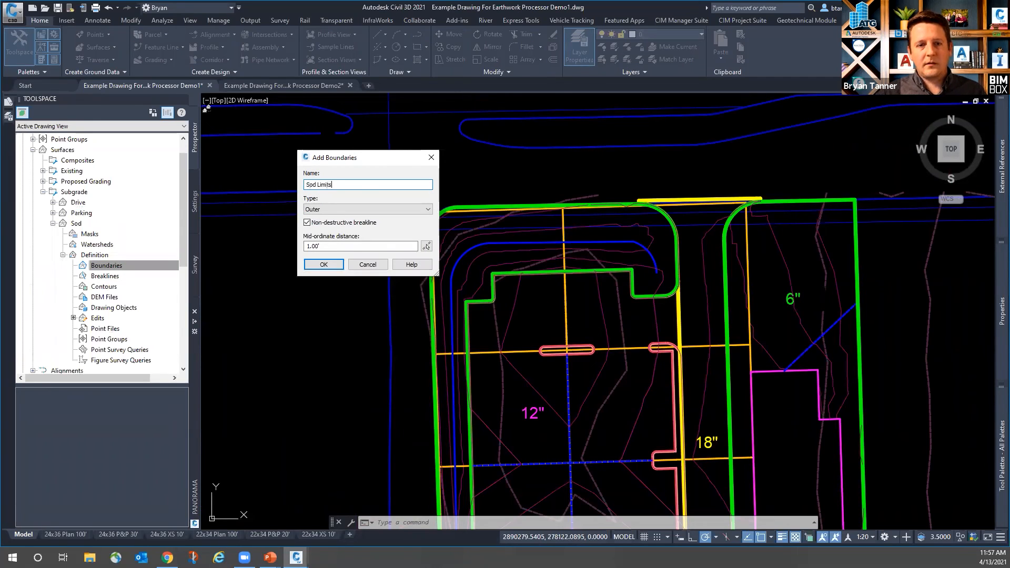
drag(324, 248, 309, 246)
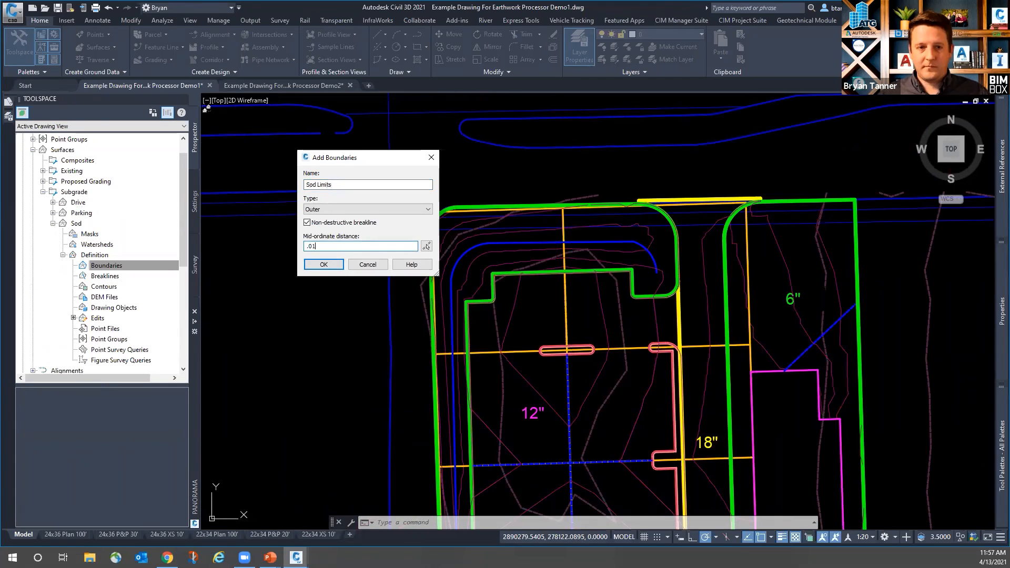
click(324, 264)
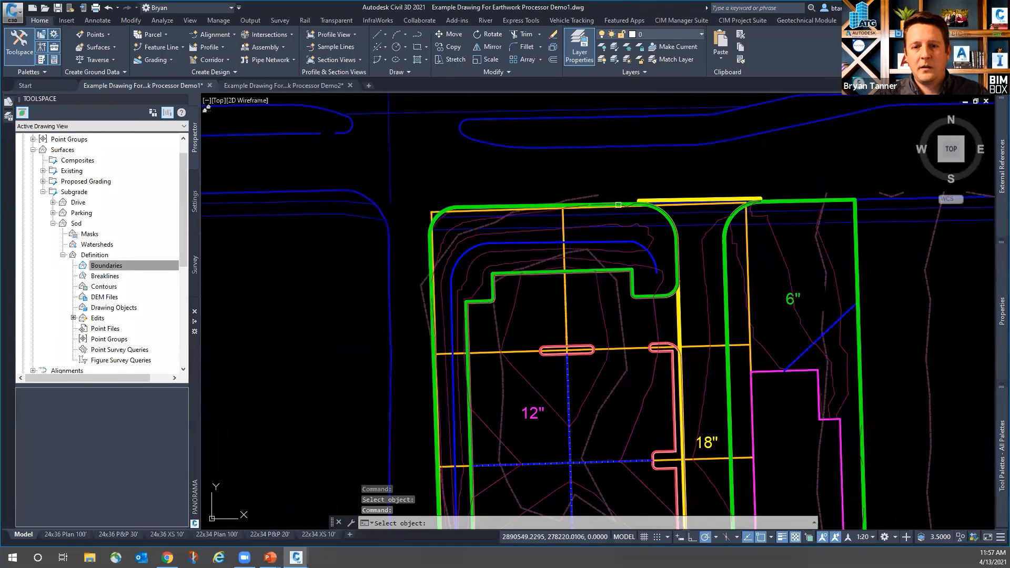
scroll(618, 205, up, 6)
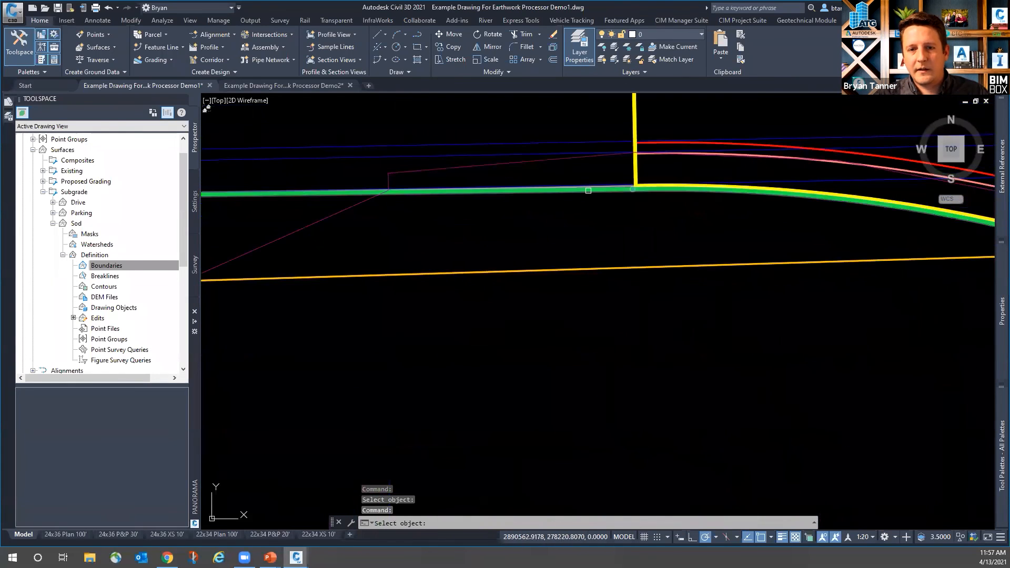
click(588, 191)
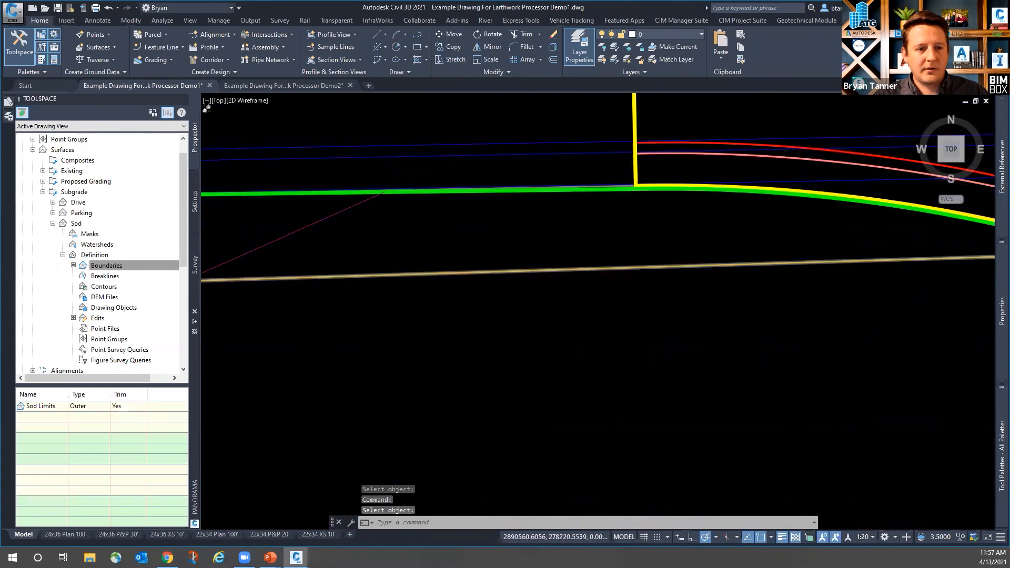
scroll(478, 159, down, 5)
scroll(479, 159, down, 4)
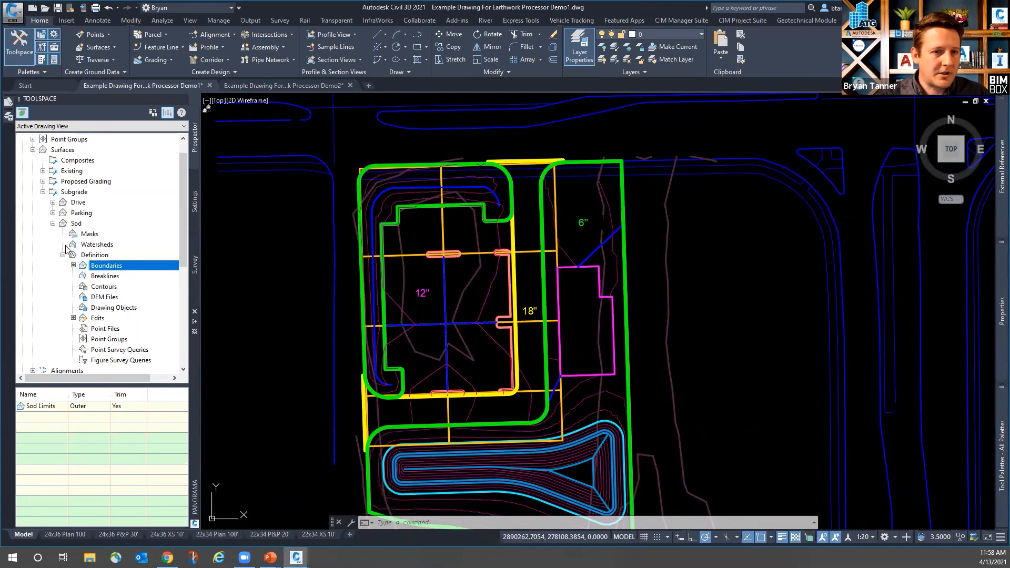
key(Escape)
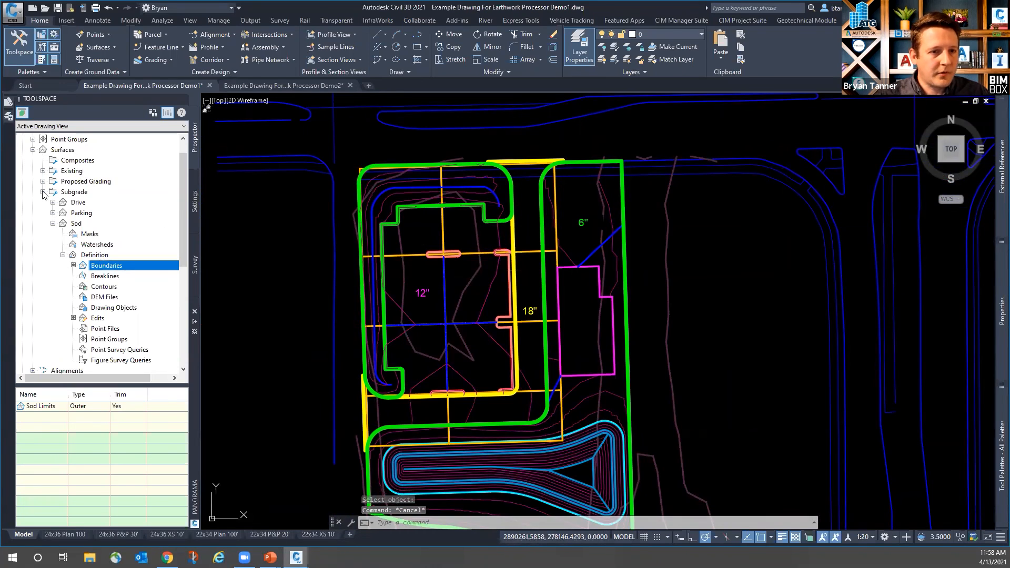
- Hide the Finished Grade surface by setting its surface style to _No Display
click(53, 223)
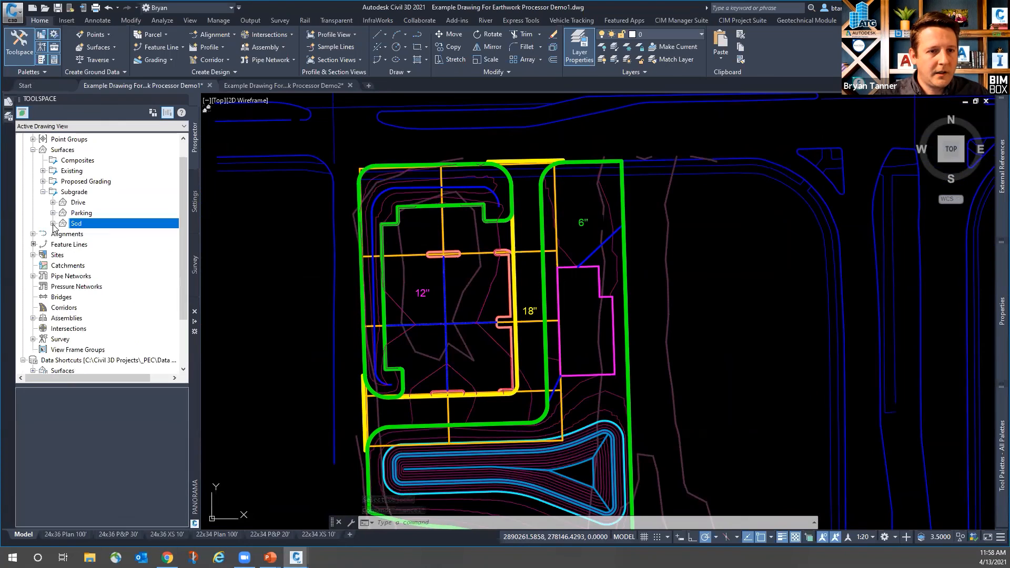
click(43, 181)
right_click(82, 192)
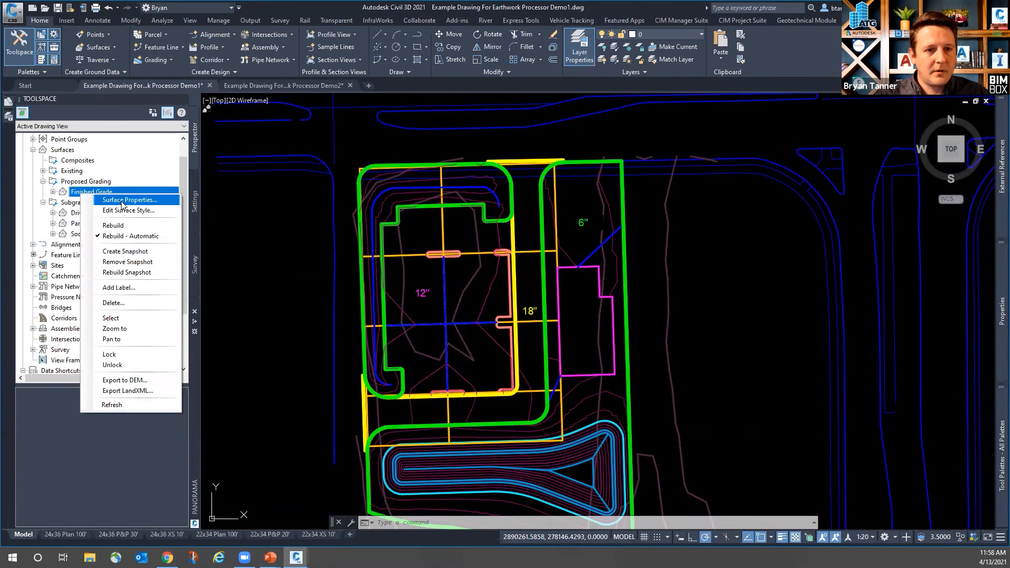
click(126, 200)
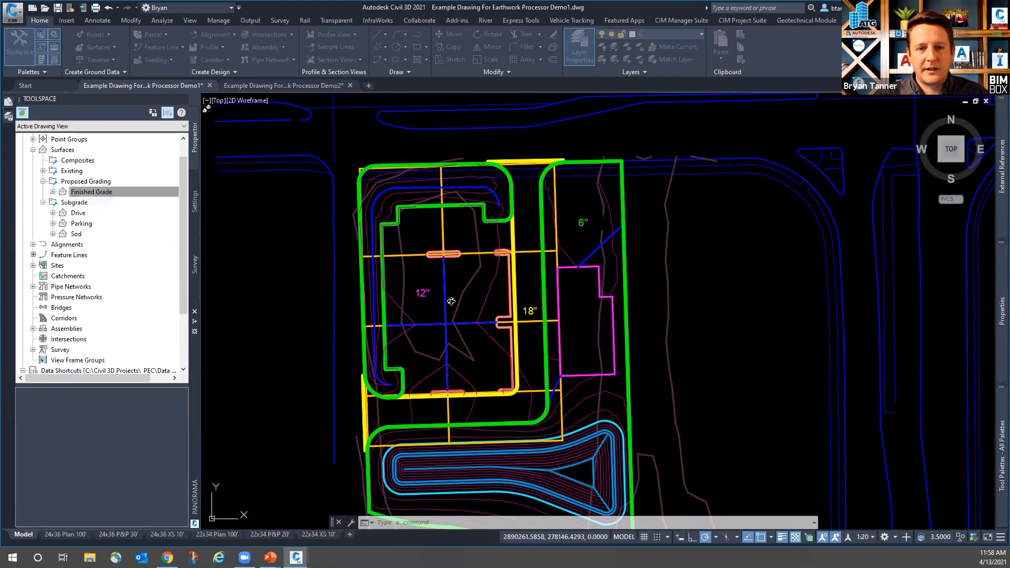
click(158, 225)
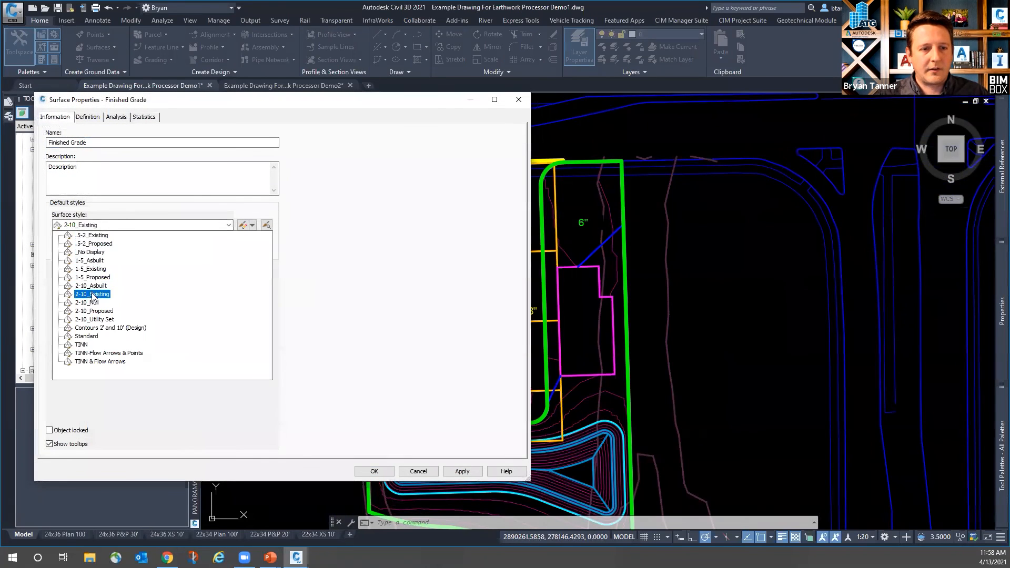
click(89, 252)
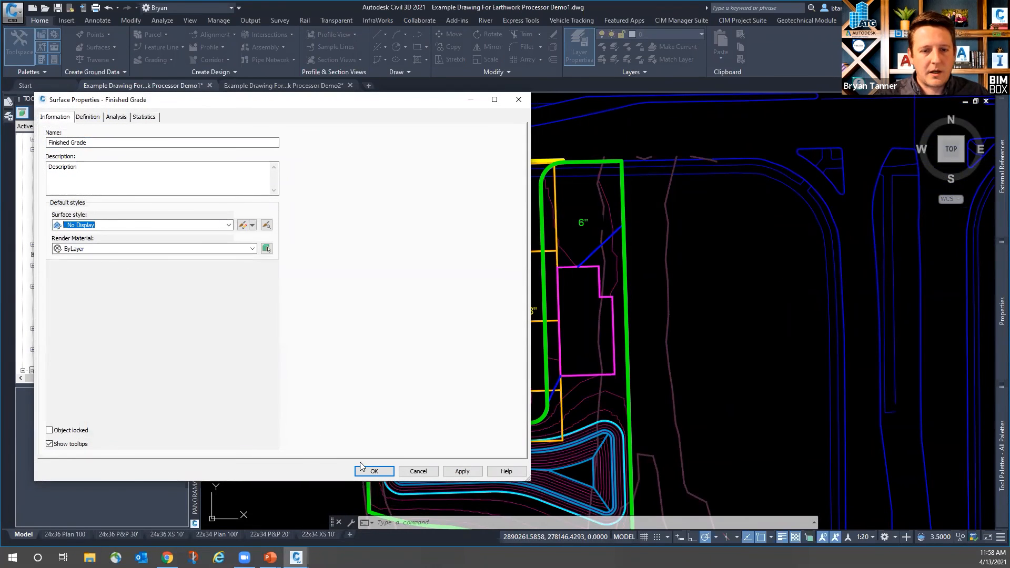
click(374, 471)
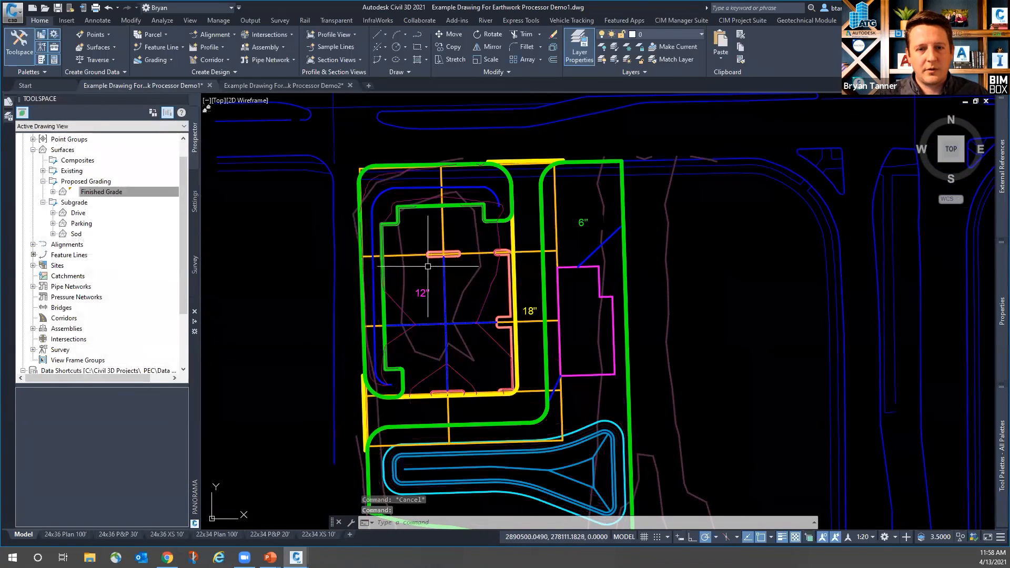
click(43, 181)
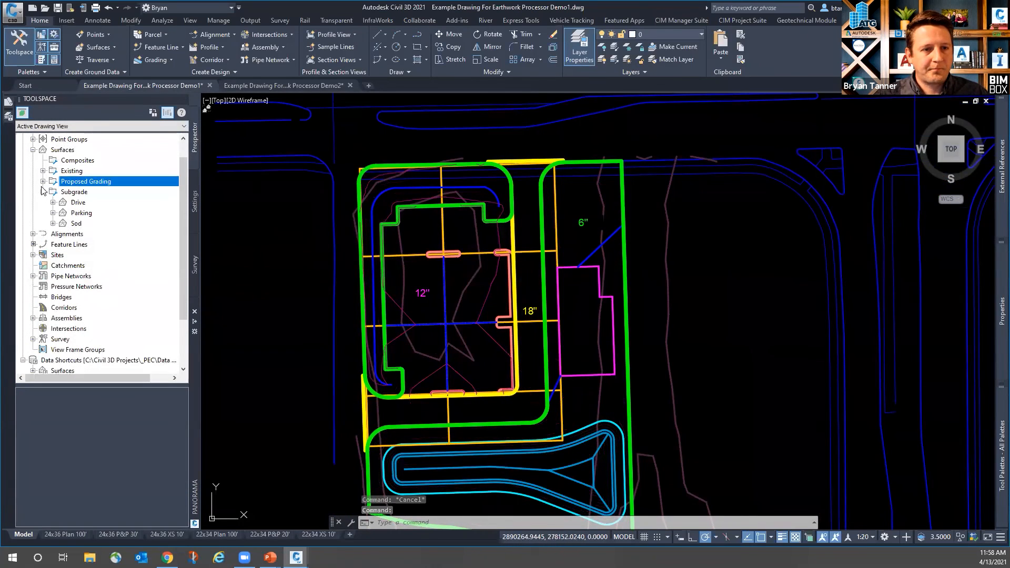
- Set the Parking subgrade surface's style to _No Display
right_click(75, 201)
click(93, 208)
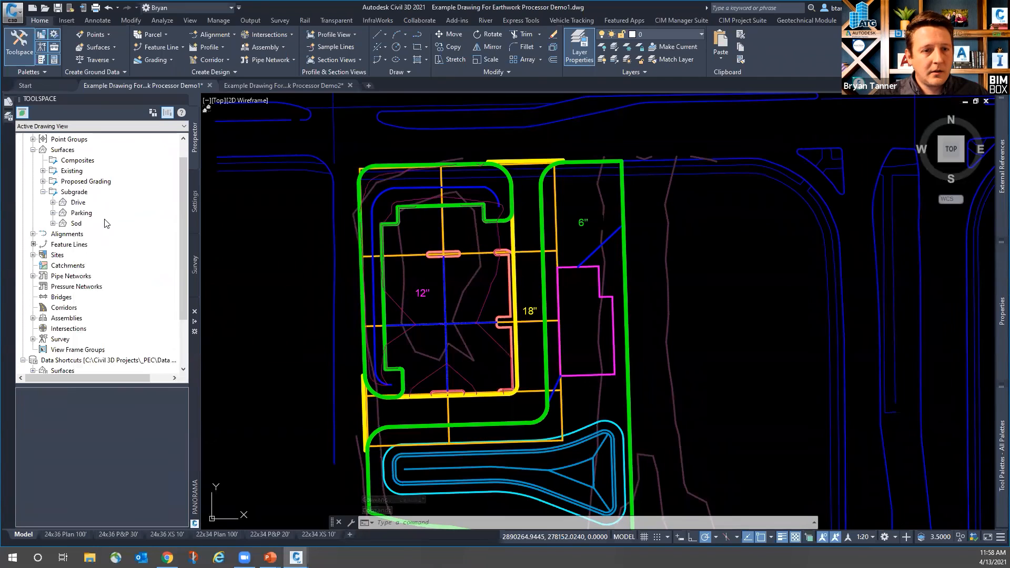
right_click(80, 212)
click(158, 219)
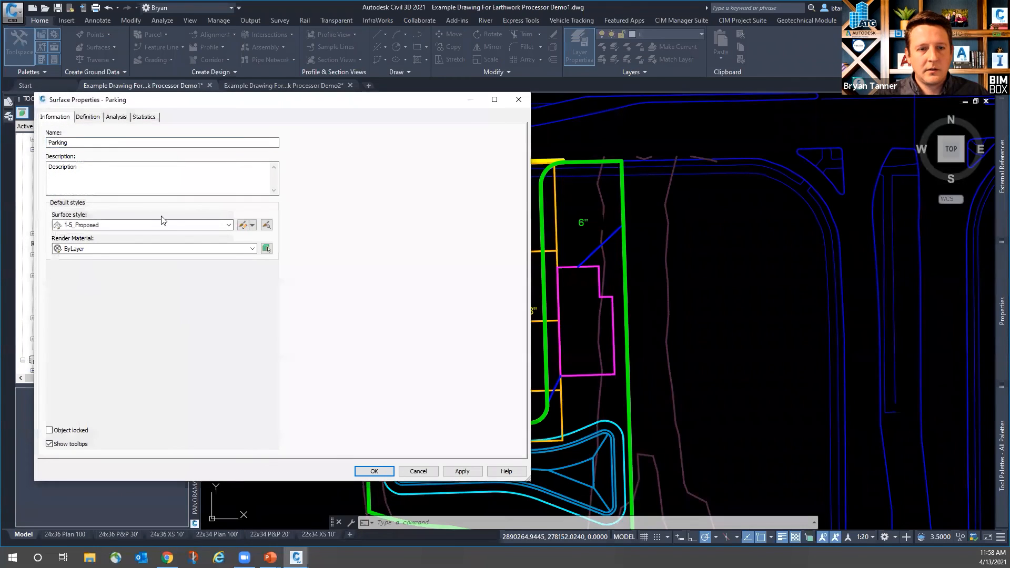
click(162, 225)
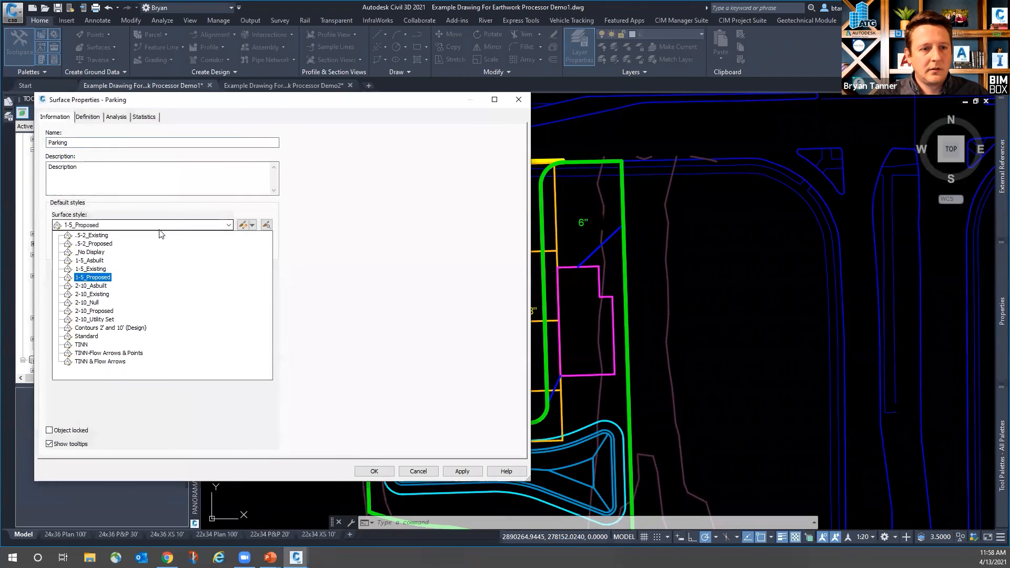
click(89, 254)
click(374, 472)
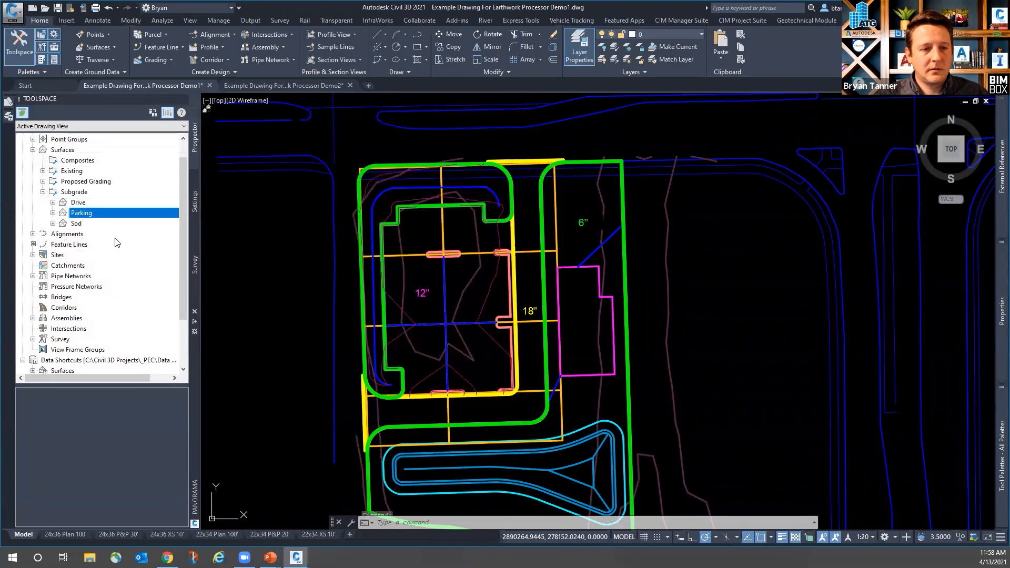
- Change the Drive subgrade surface's style to _No Display
right_click(76, 204)
click(121, 207)
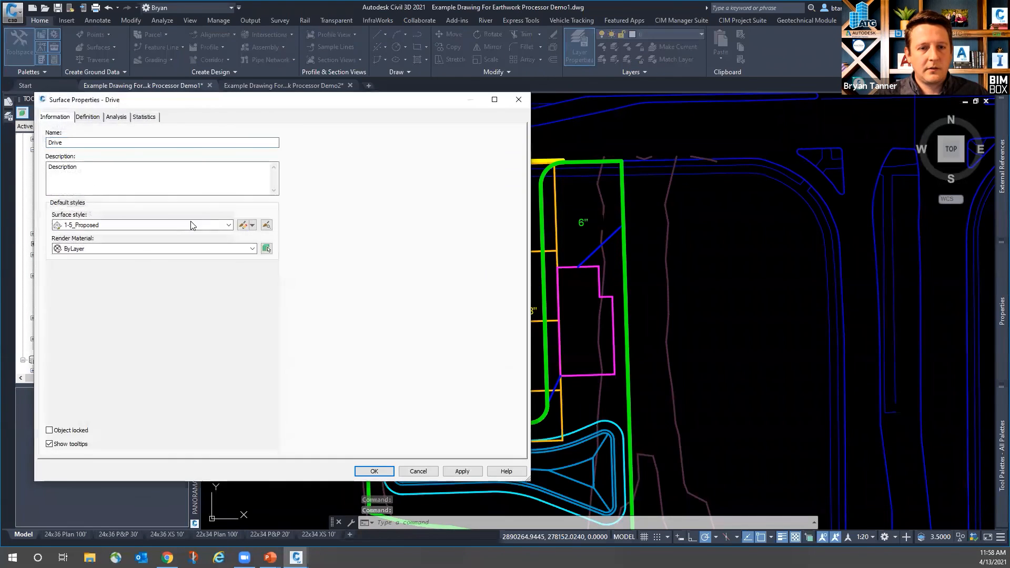
click(179, 225)
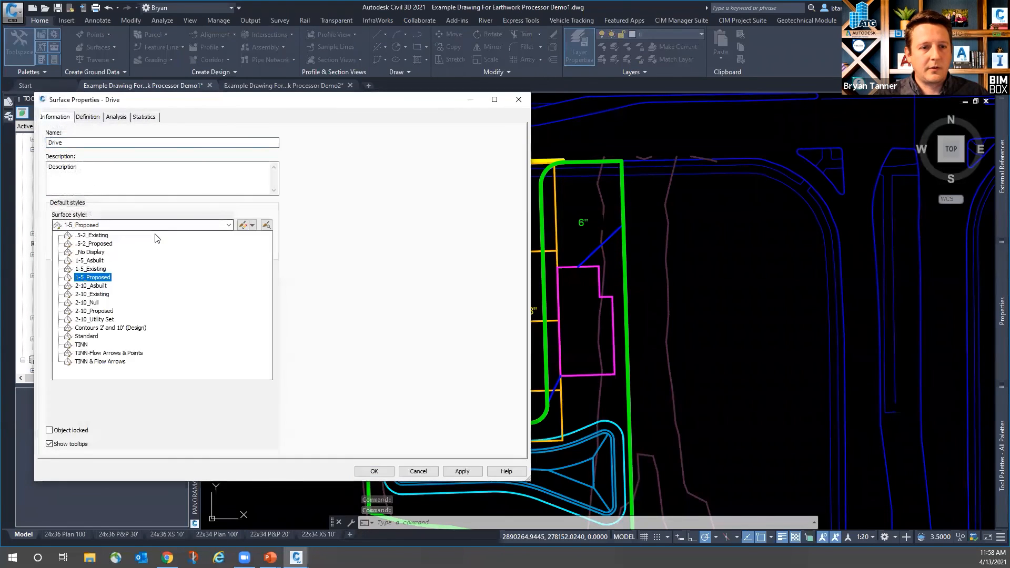
click(90, 252)
click(374, 471)
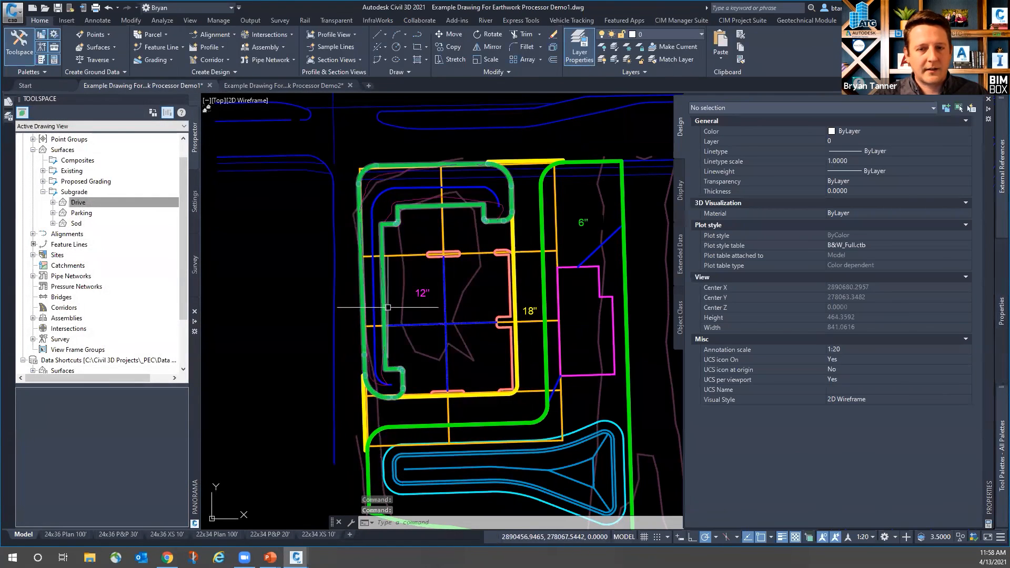
click(67, 204)
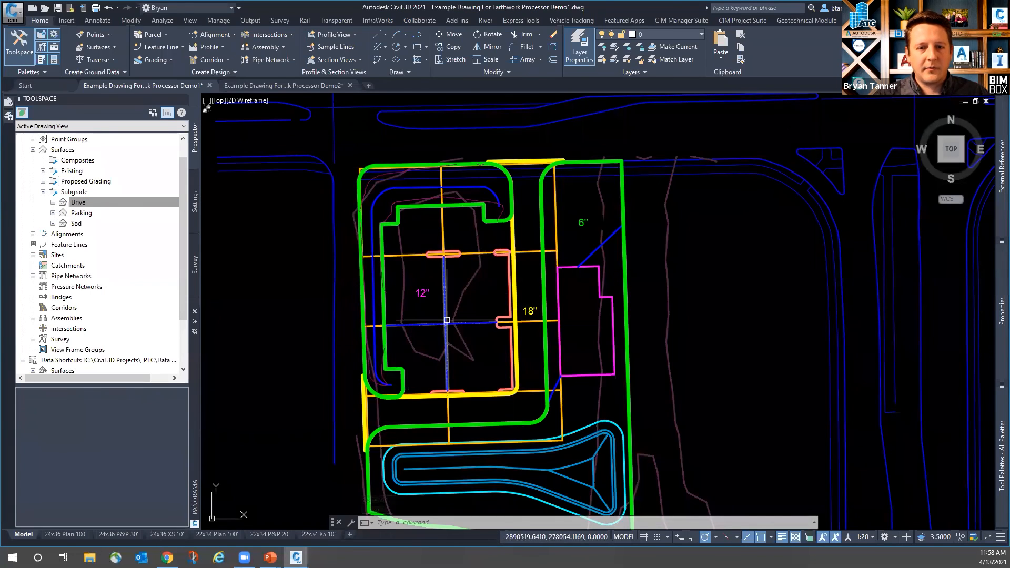
- Examine the remaining contours across the site and how the Sod surface fits its green outline at the parking lot's southwest corner
scroll(461, 300, up, 2)
scroll(537, 229, down, 2)
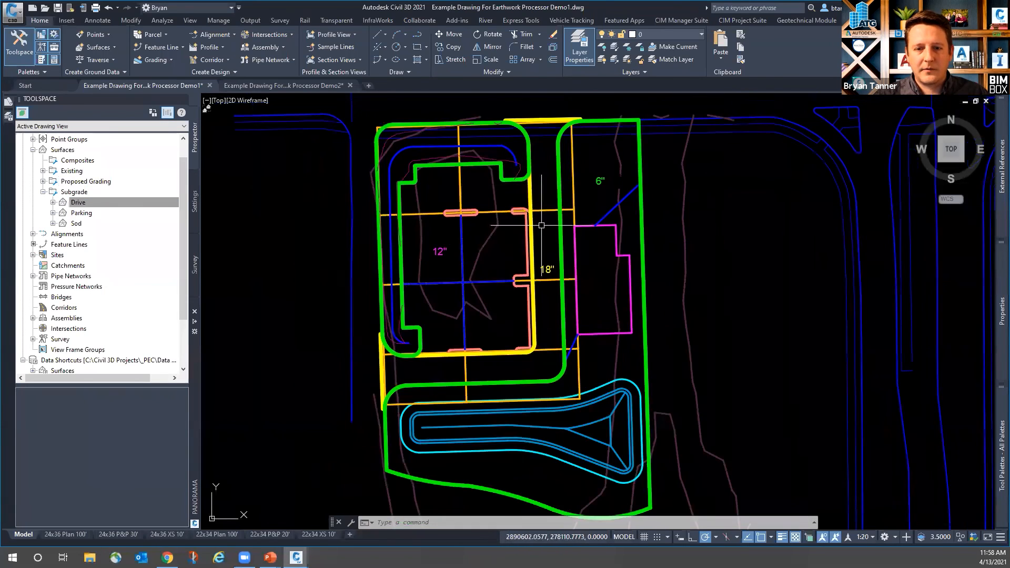
scroll(558, 218, down, 2)
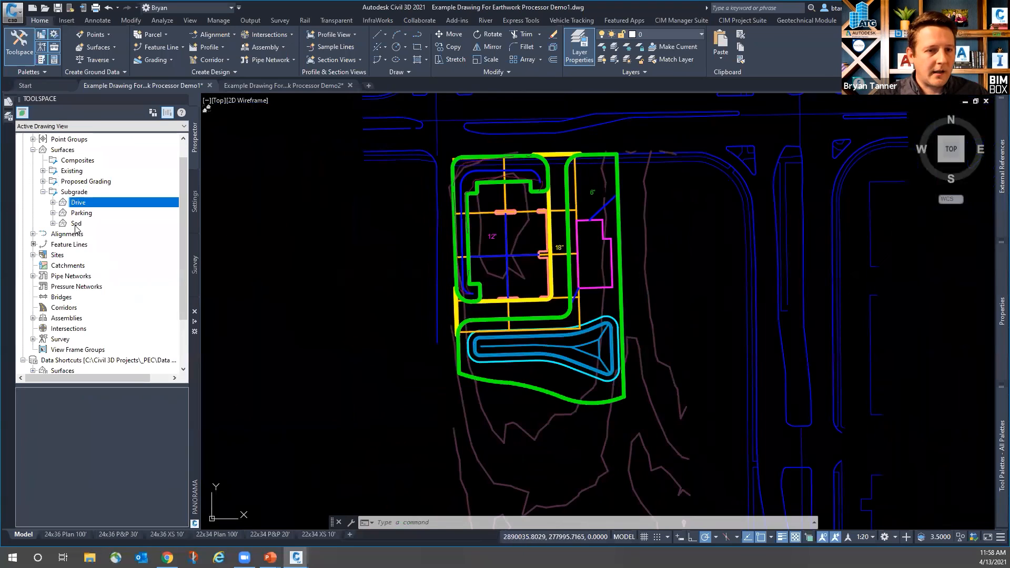
scroll(574, 183, up, 2)
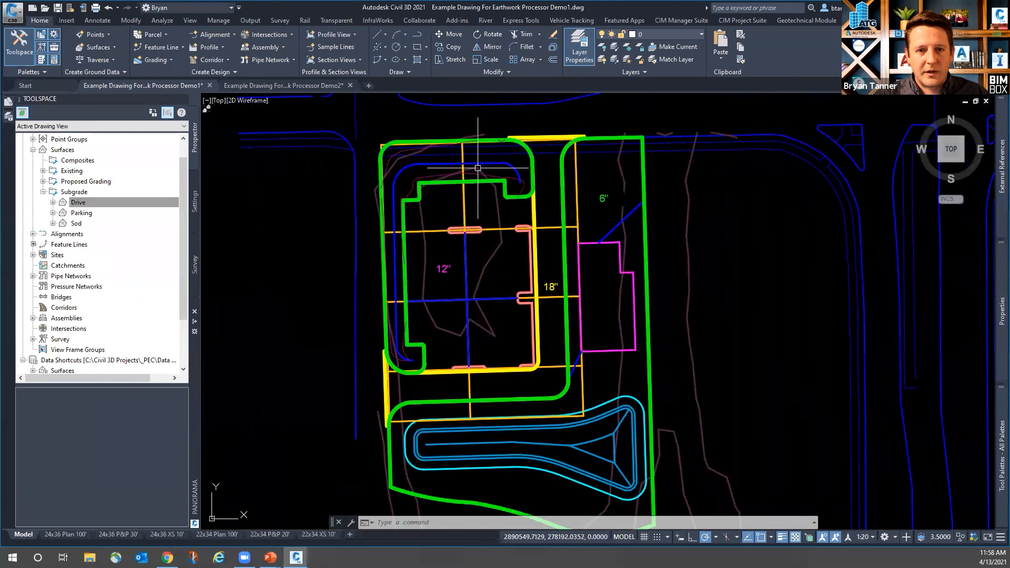
scroll(478, 168, up, 2)
scroll(338, 342, down, 3)
scroll(421, 280, up, 8)
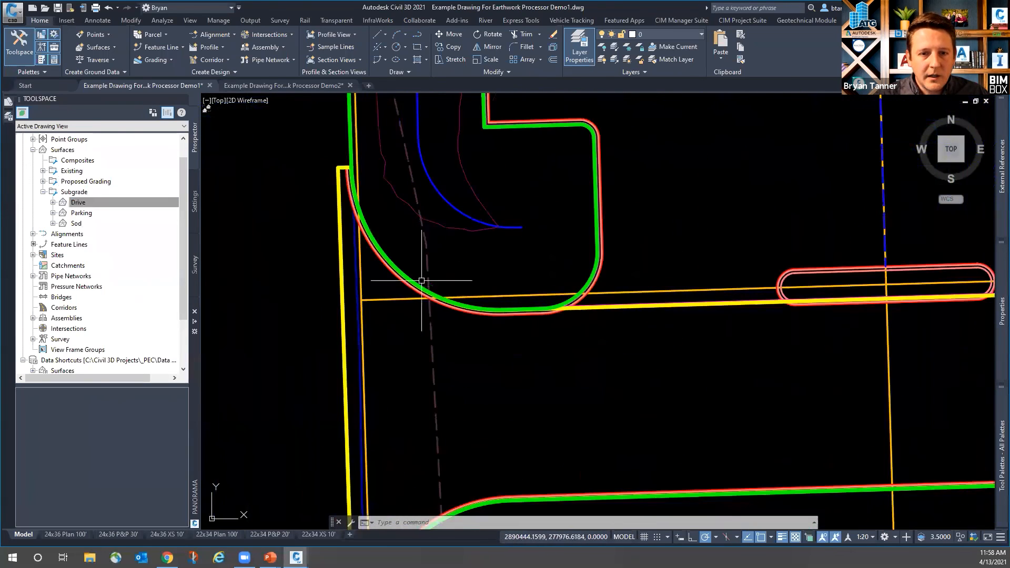
click(442, 227)
scroll(428, 284, down, 8)
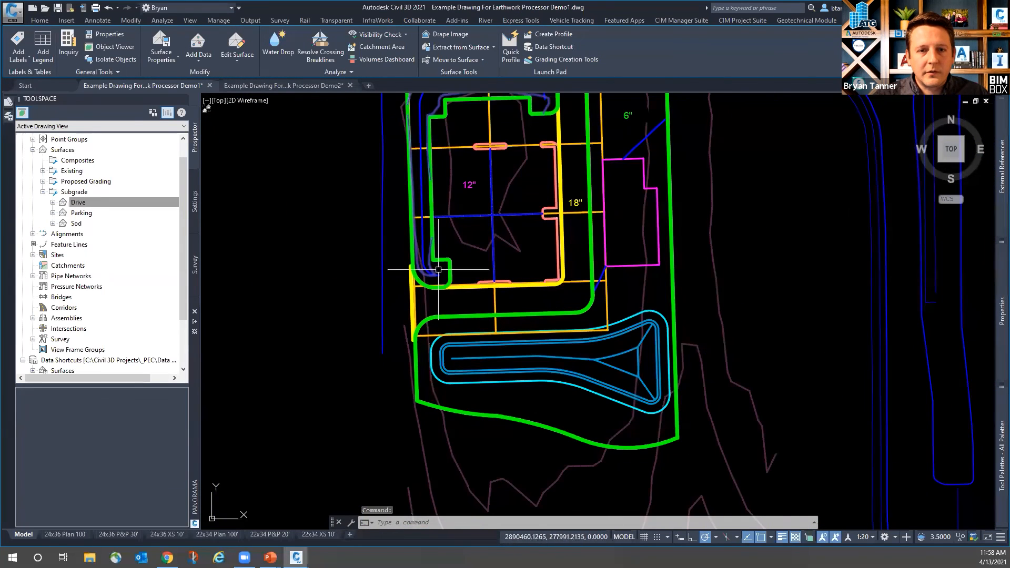
scroll(369, 295, down, 2)
scroll(283, 235, up, 2)
key(Escape)
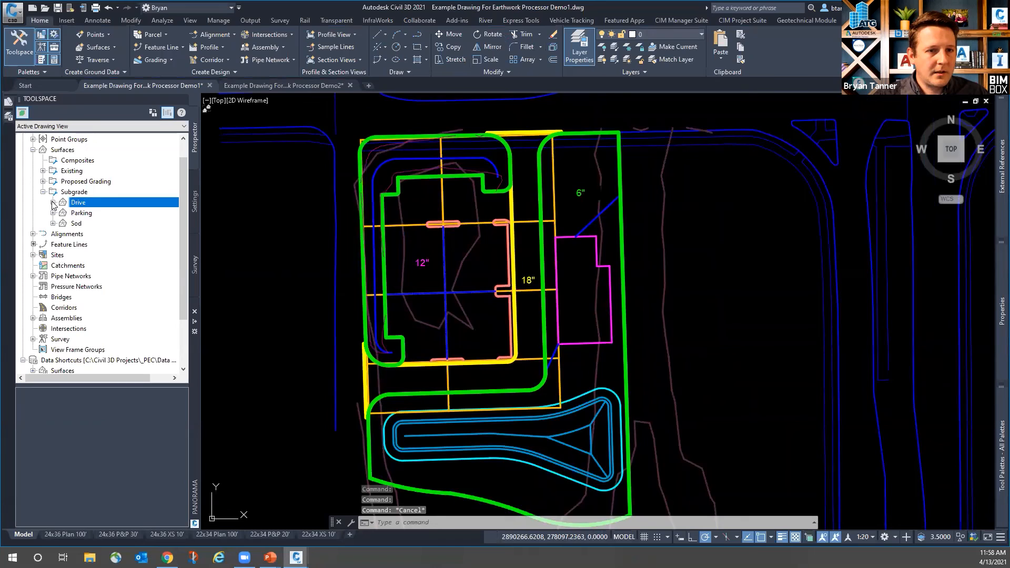
click(53, 224)
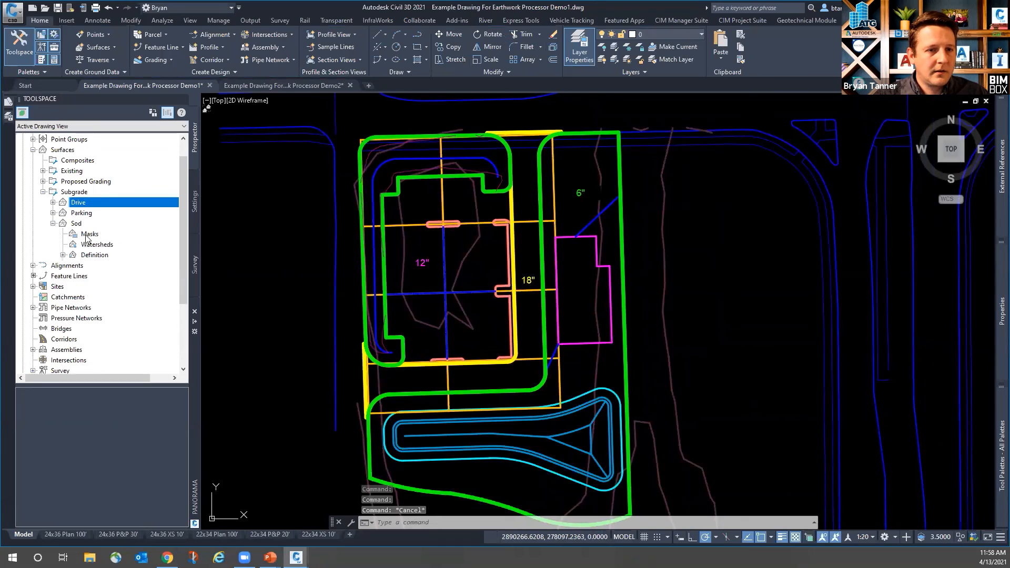
click(63, 255)
right_click(101, 266)
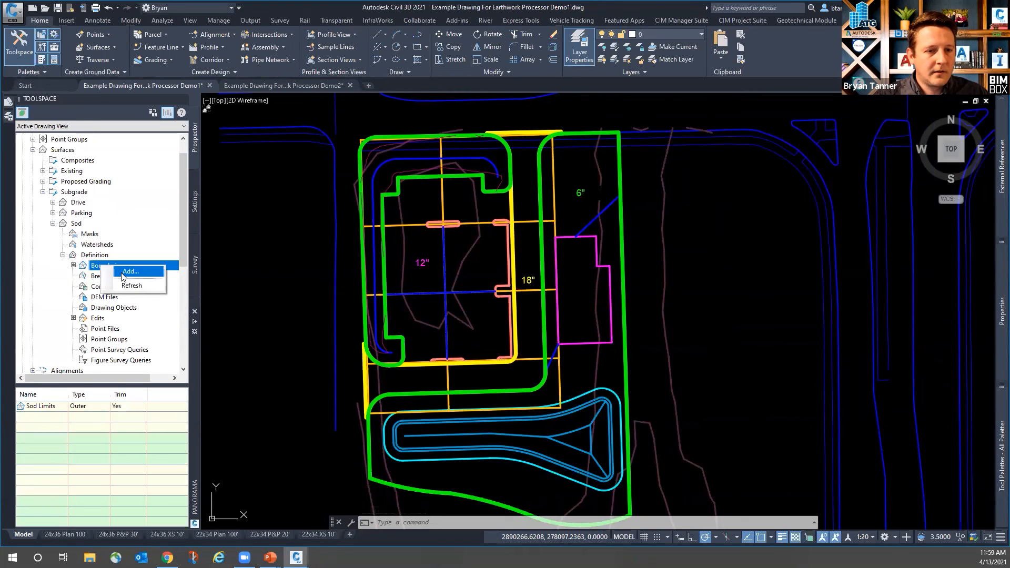
click(130, 274)
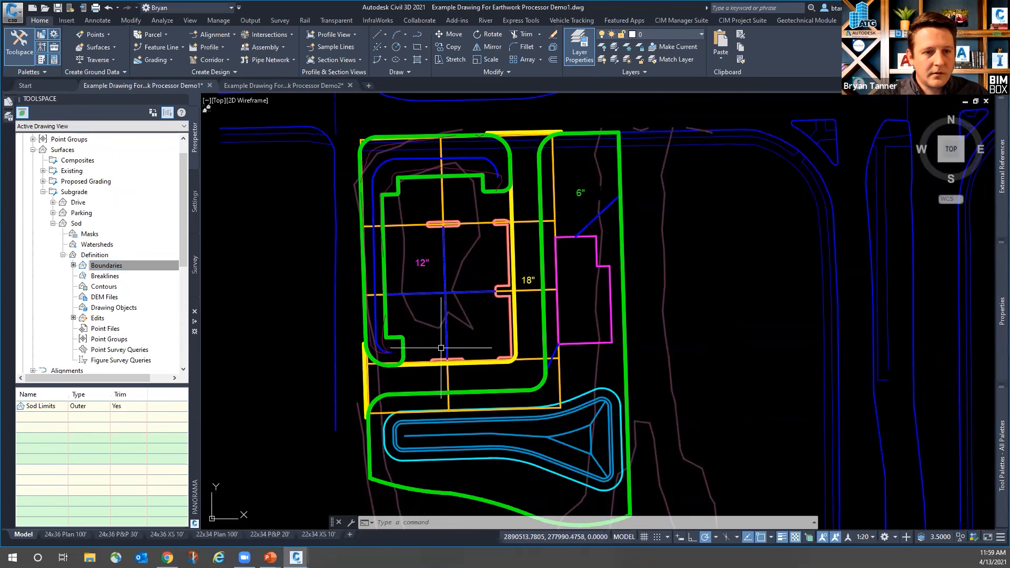
key(Escape)
key(Escape)
- Select the green 6-inch subgrade outline around the building and pond and check the area it encloses
click(621, 314)
key(Escape)
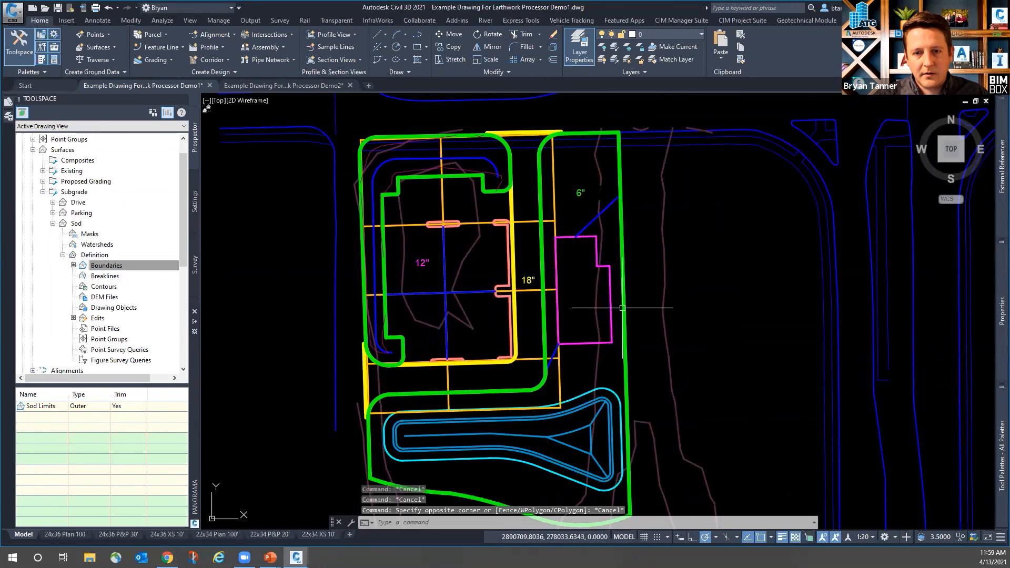
click(625, 307)
scroll(627, 230, down, 2)
scroll(625, 280, up, 2)
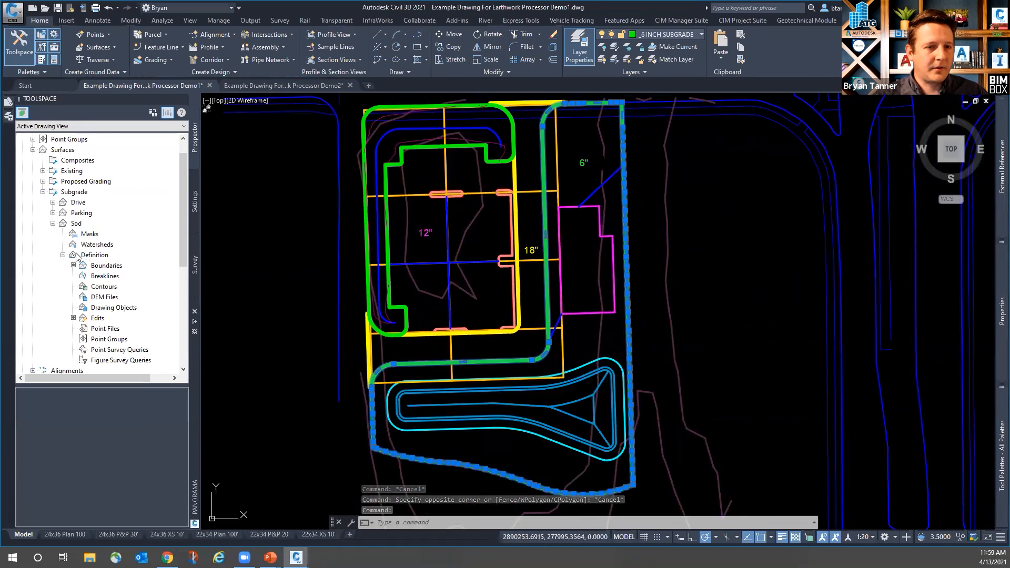
- Rename the Sod subgrade surface as "Sod around Parking"
right_click(78, 223)
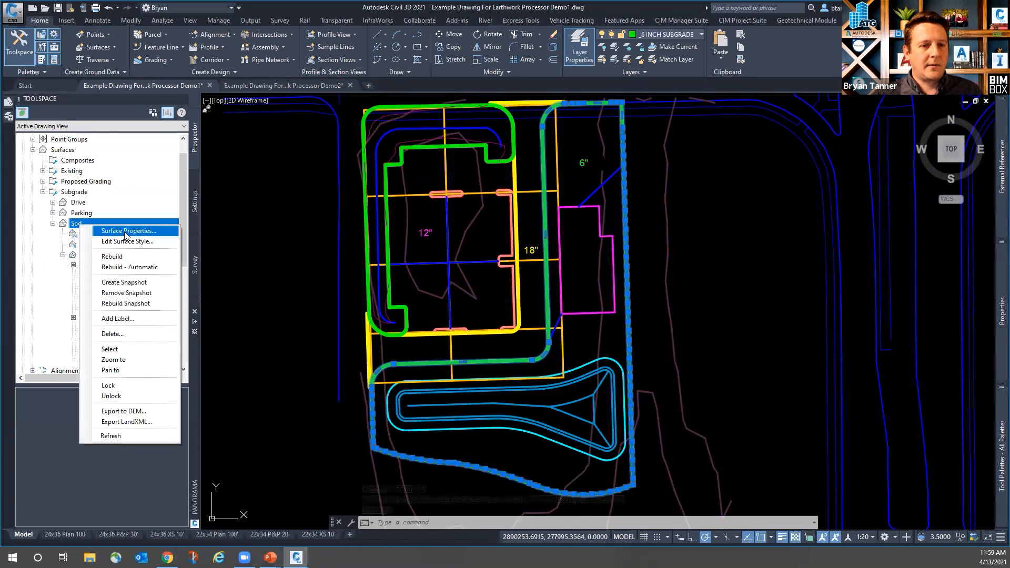
click(127, 231)
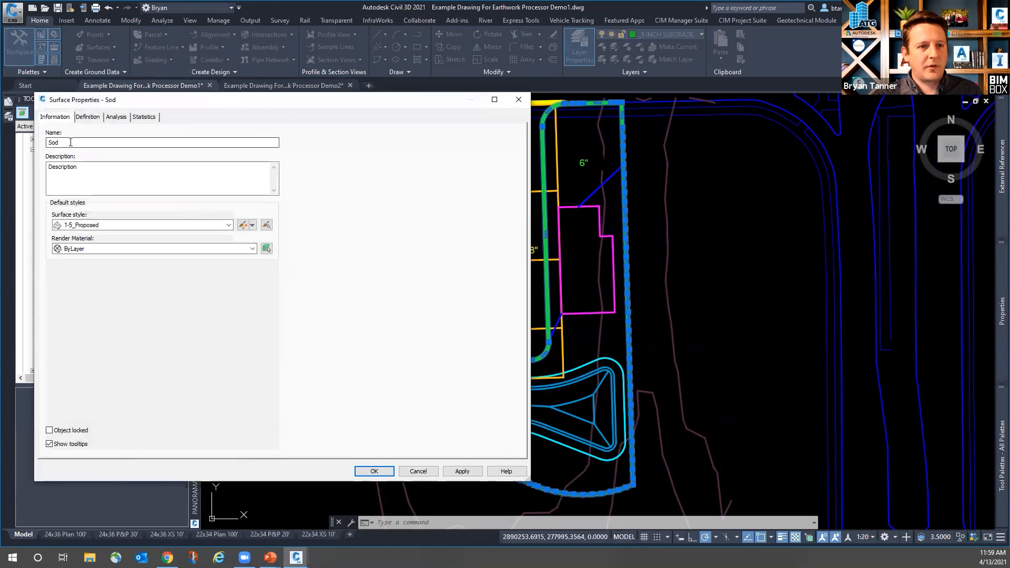
double_click(62, 142)
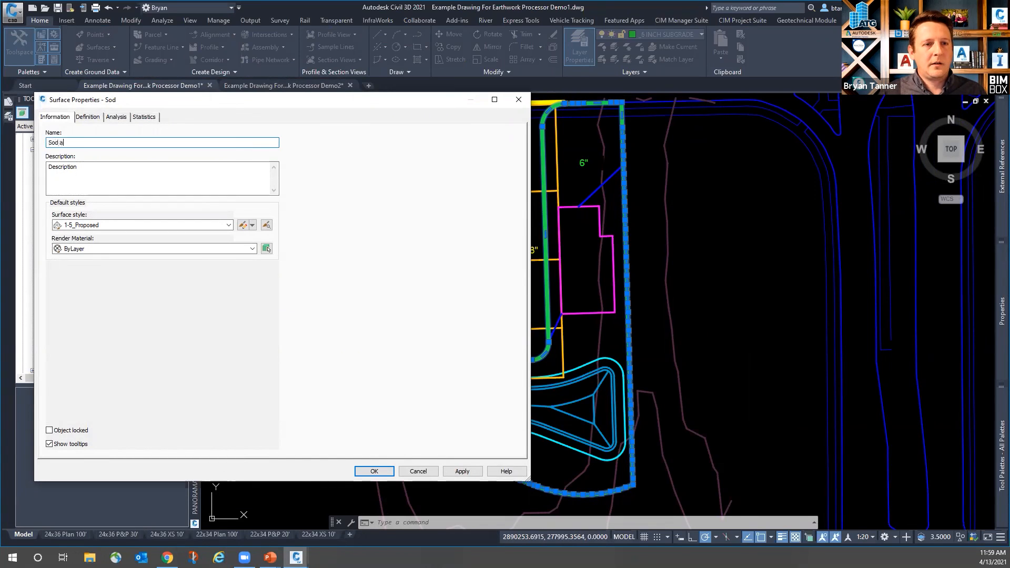
text(rking)
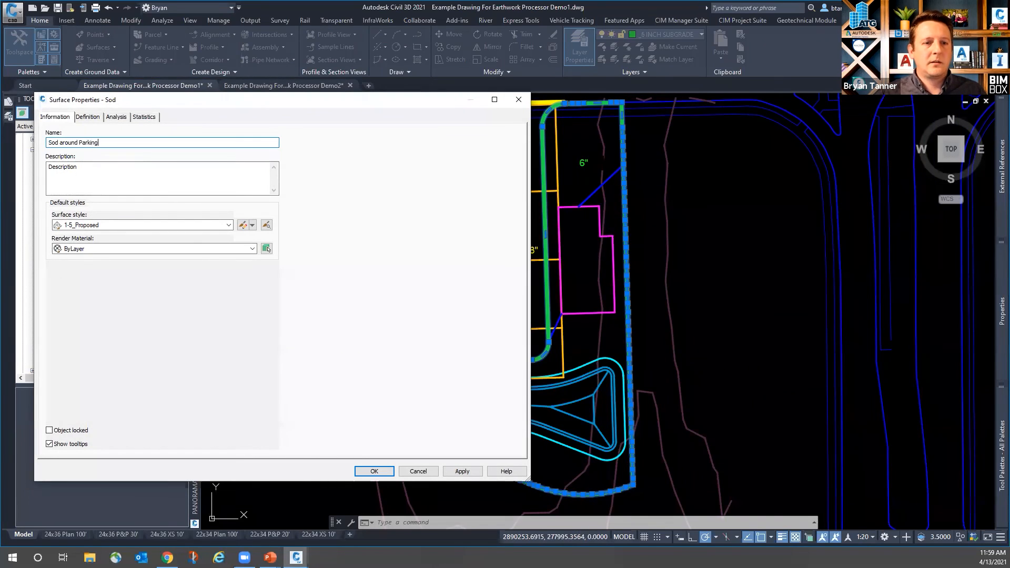
click(387, 470)
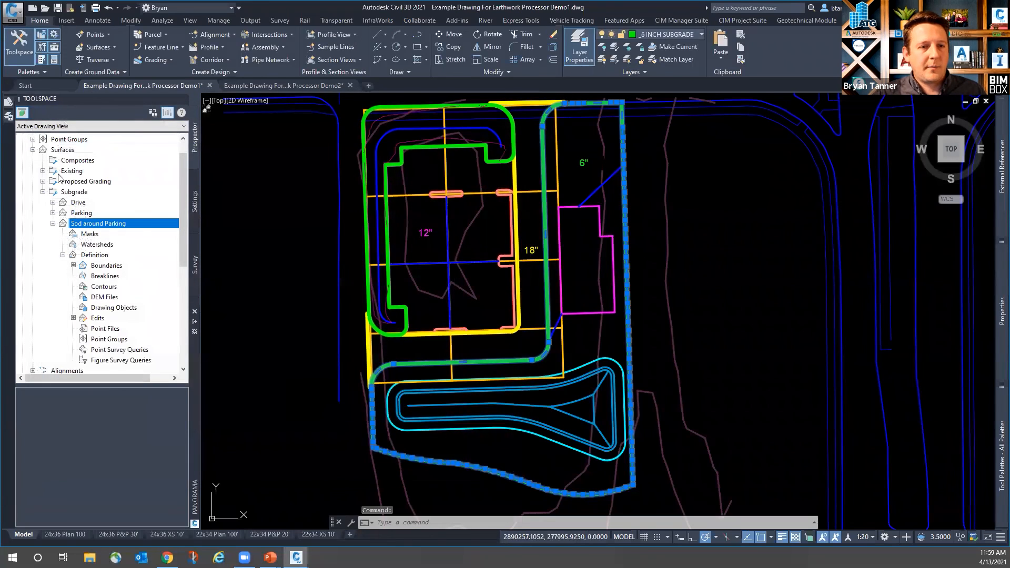
- Create a new TIN surface named "Sod Around Building" with the 1-5_Proposed style
right_click(63, 151)
click(105, 160)
click(520, 240)
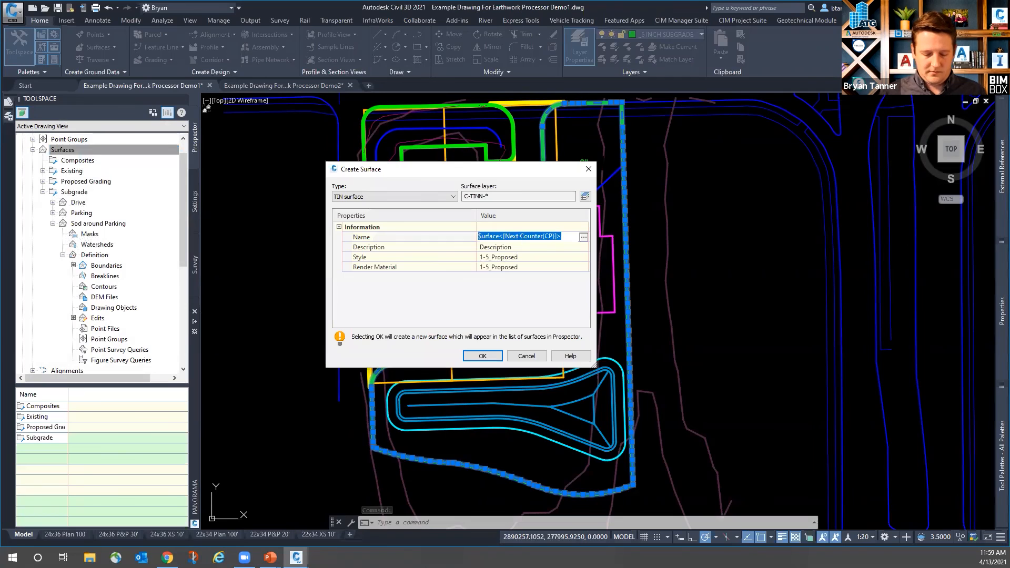
text(Sod Around Buil)
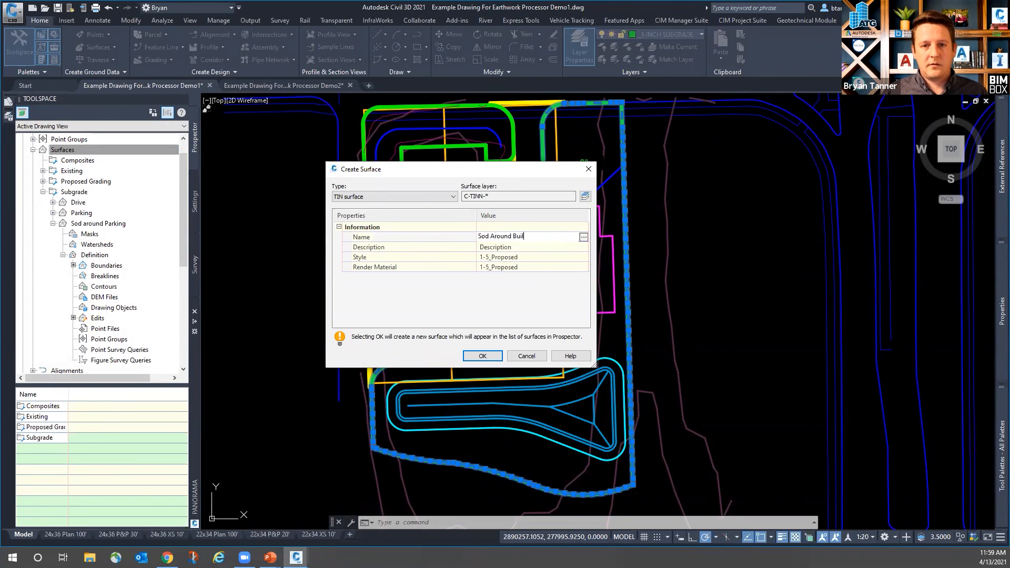
text(ding)
click(483, 356)
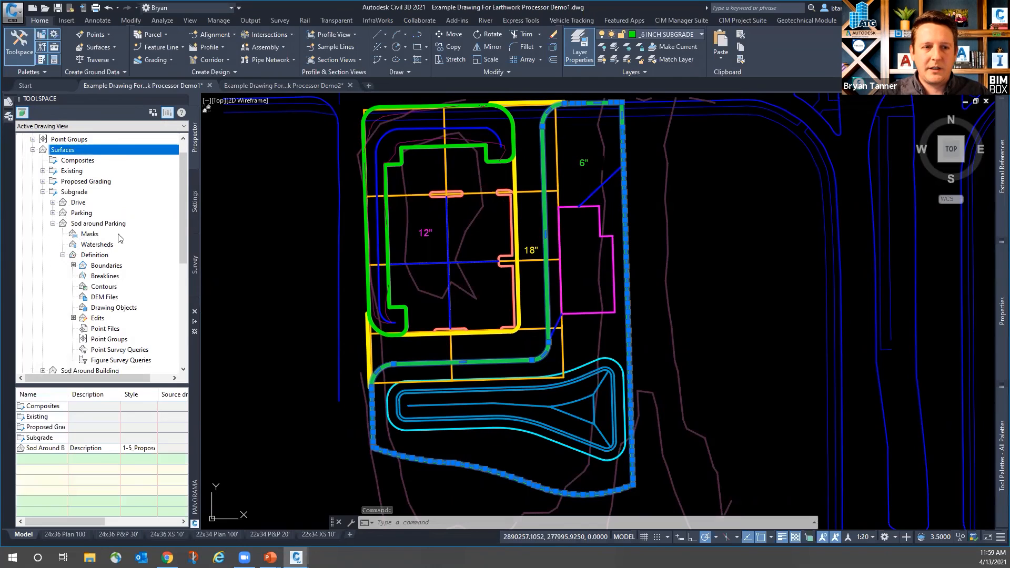
- Paste the Finished Grade surface into the Sod Around Building surface as an edit
scroll(111, 239, down, 1)
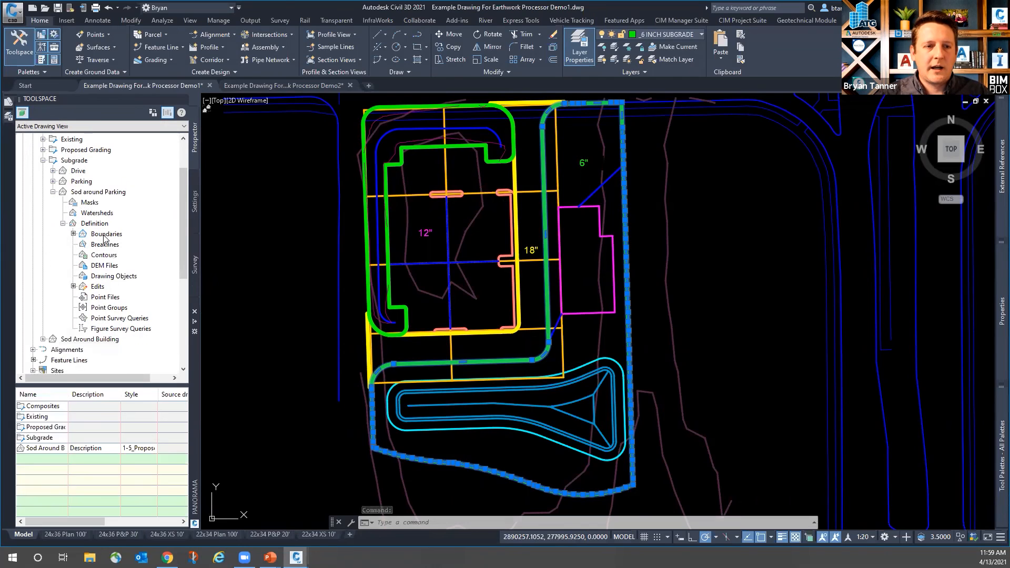
click(53, 192)
click(43, 202)
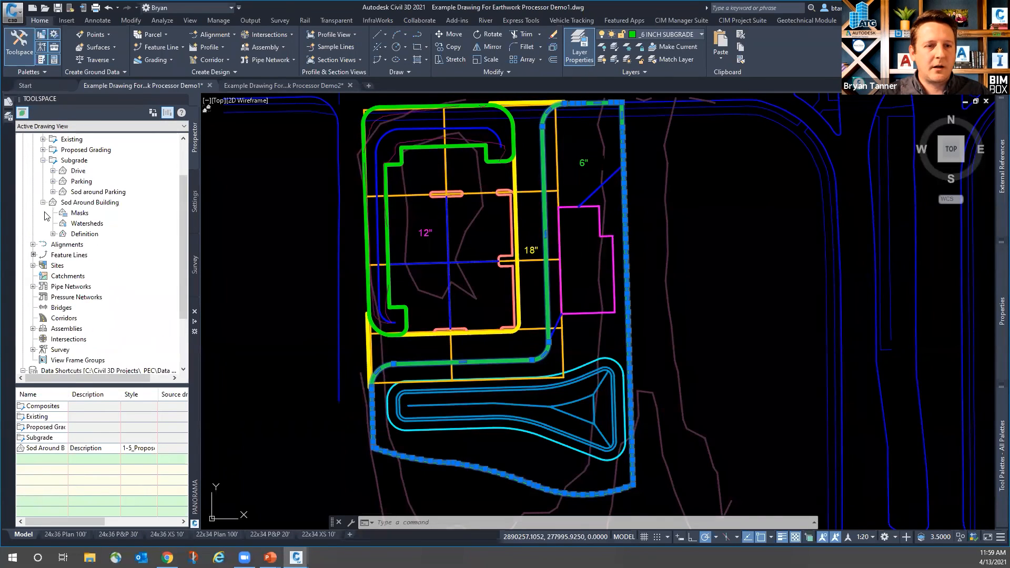
click(54, 234)
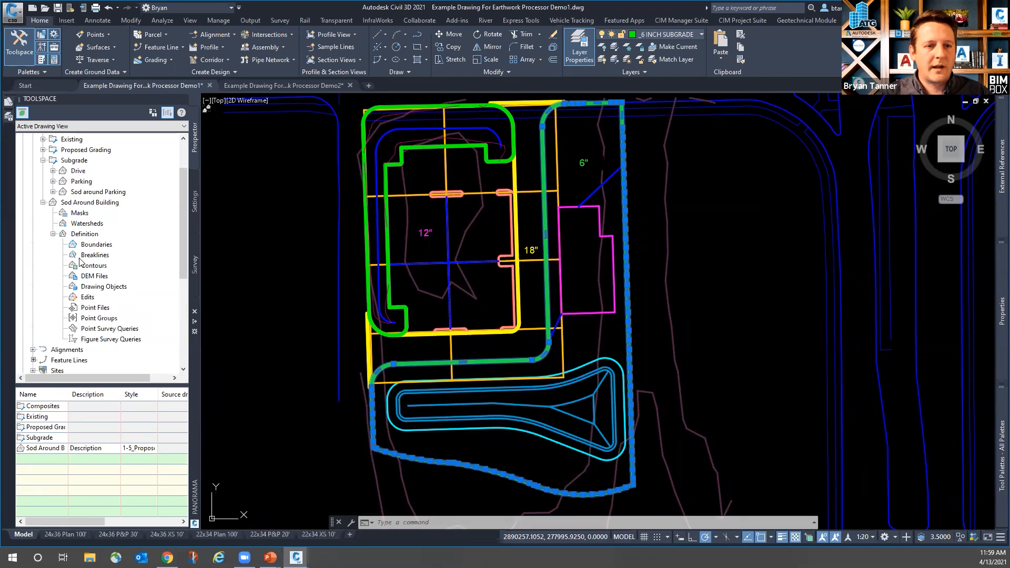
right_click(88, 297)
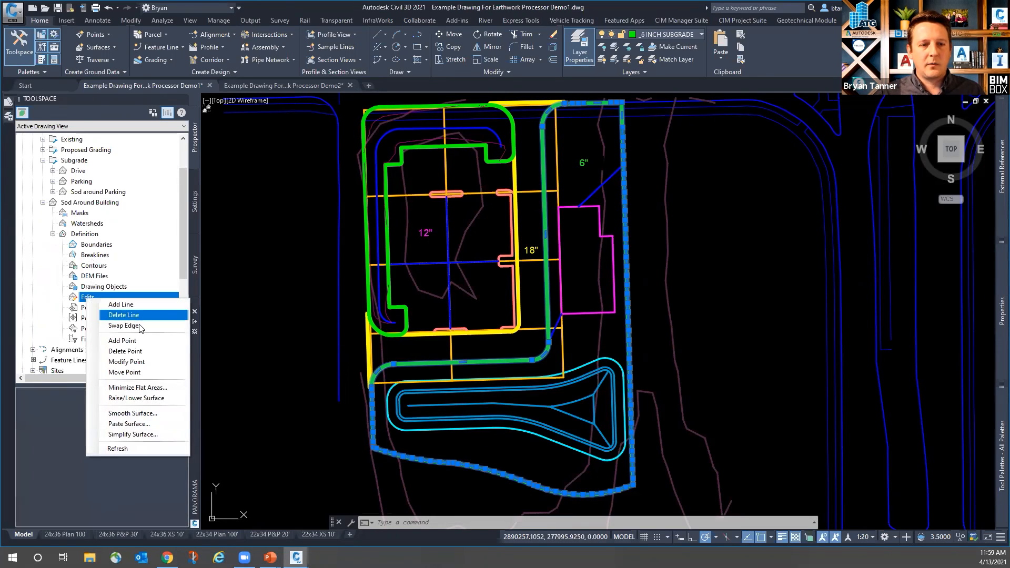
click(131, 425)
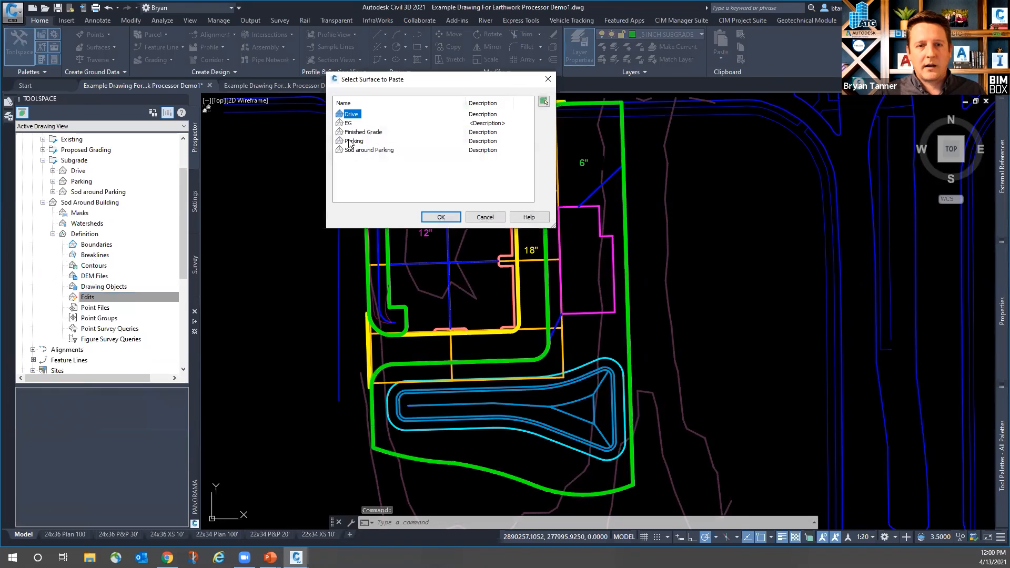
click(363, 132)
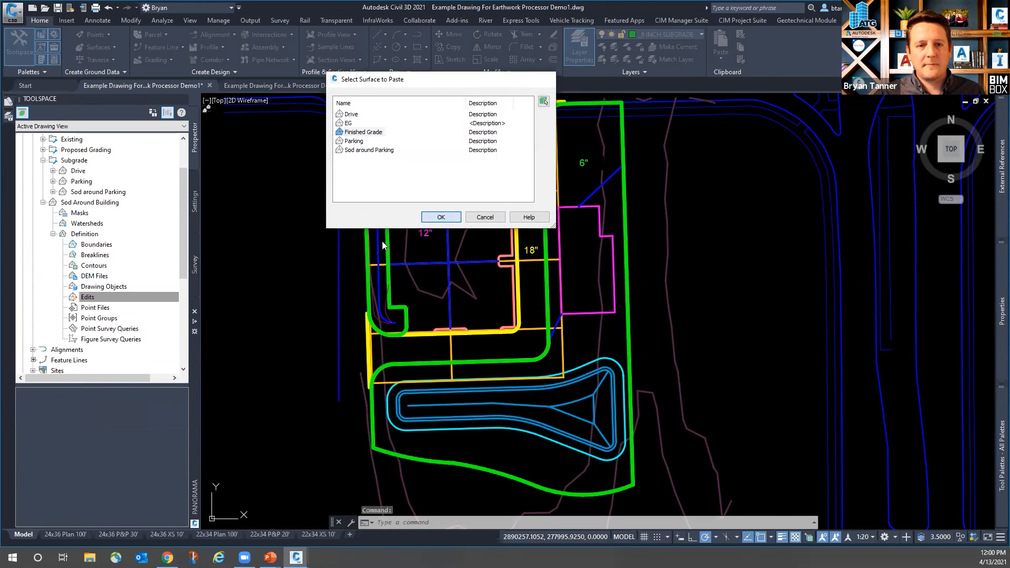
click(441, 217)
- Lower the whole Sod Around Building surface by 0.5 ft
right_click(105, 300)
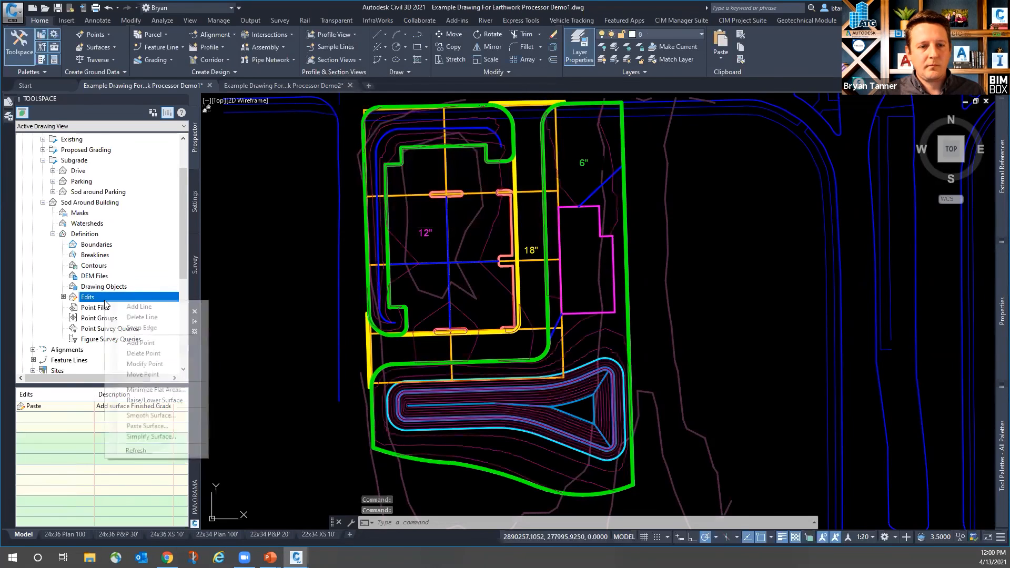
click(150, 400)
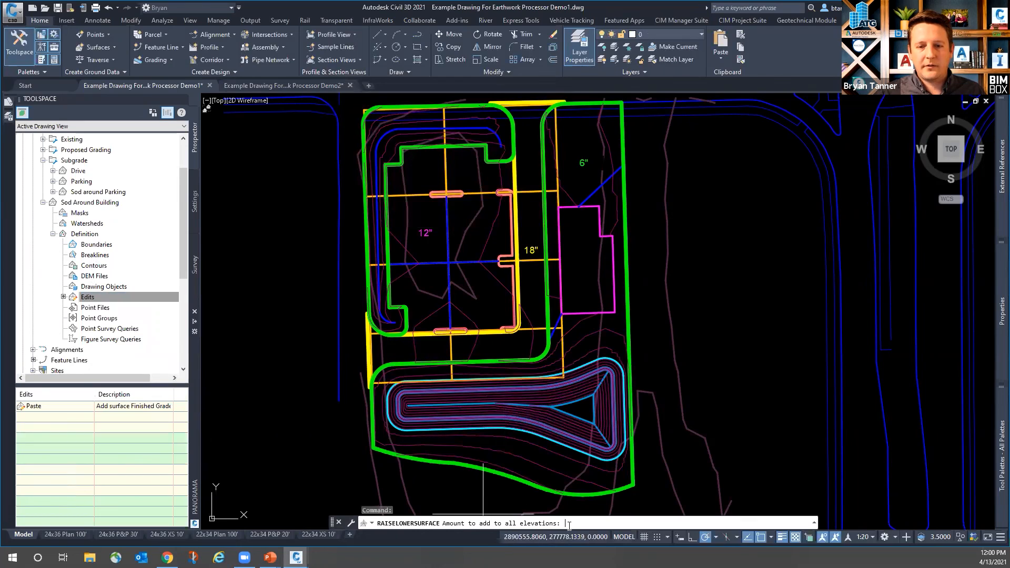
text(-.5)
key(Return)
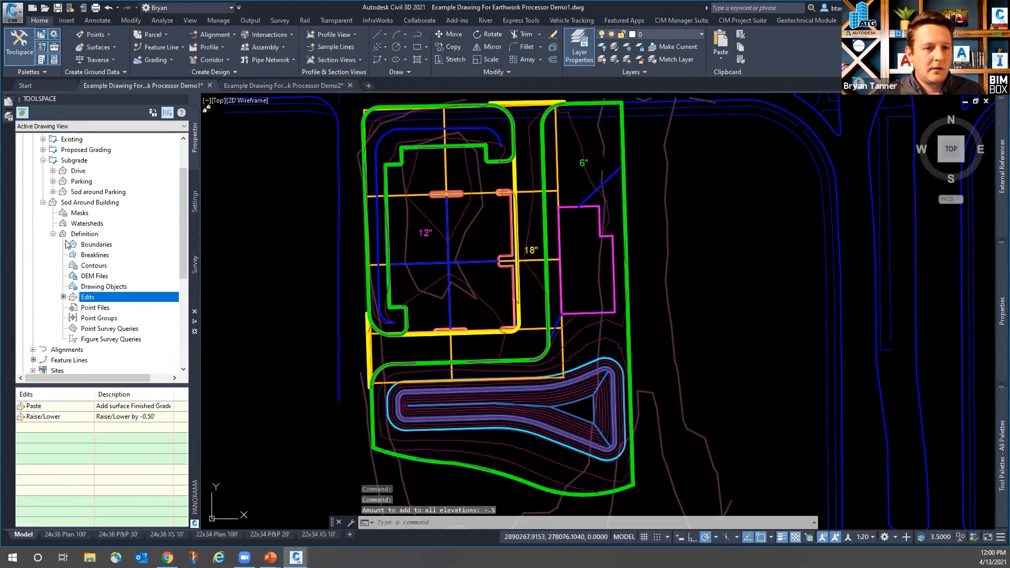
- Move the Sod Around Building surface into the Subgrade folder
click(76, 203)
scroll(81, 216, up, 2)
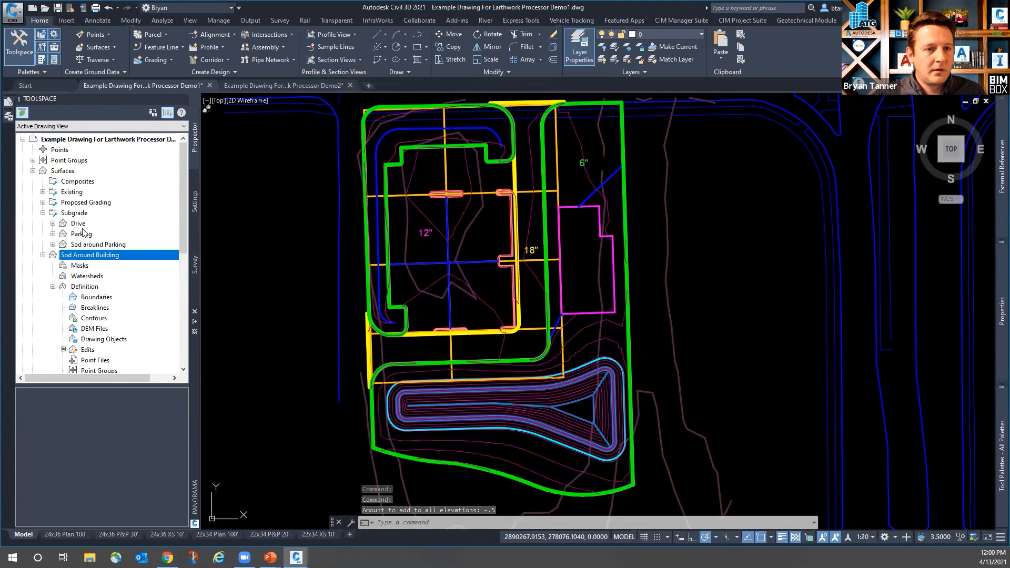
drag(78, 257, 83, 235)
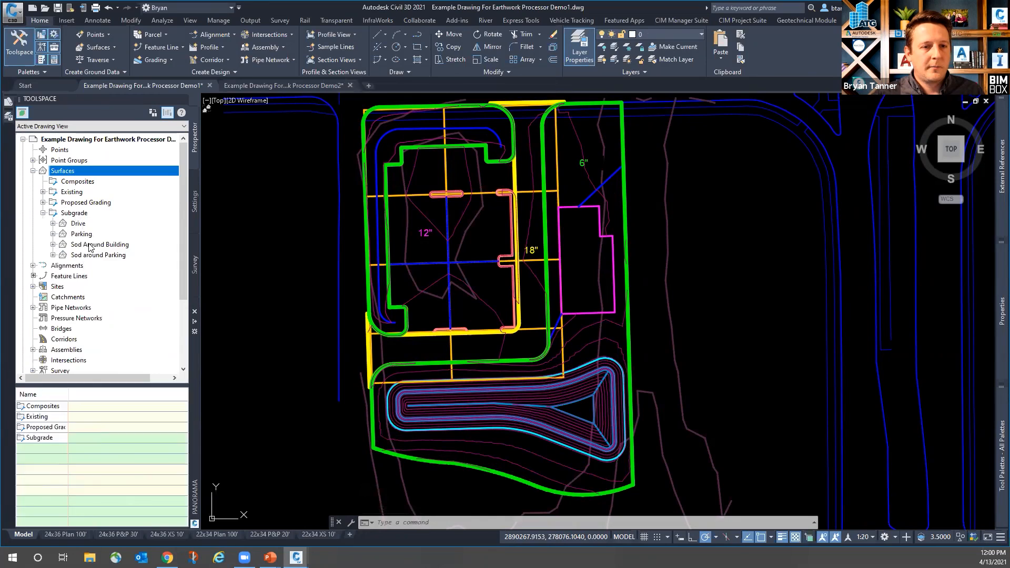
- Add the green outline around the building and pond to Sod Around Building as a non-destructive outer boundary named "Sod Limits"
right_click(89, 245)
click(53, 244)
click(63, 275)
right_click(106, 265)
click(125, 276)
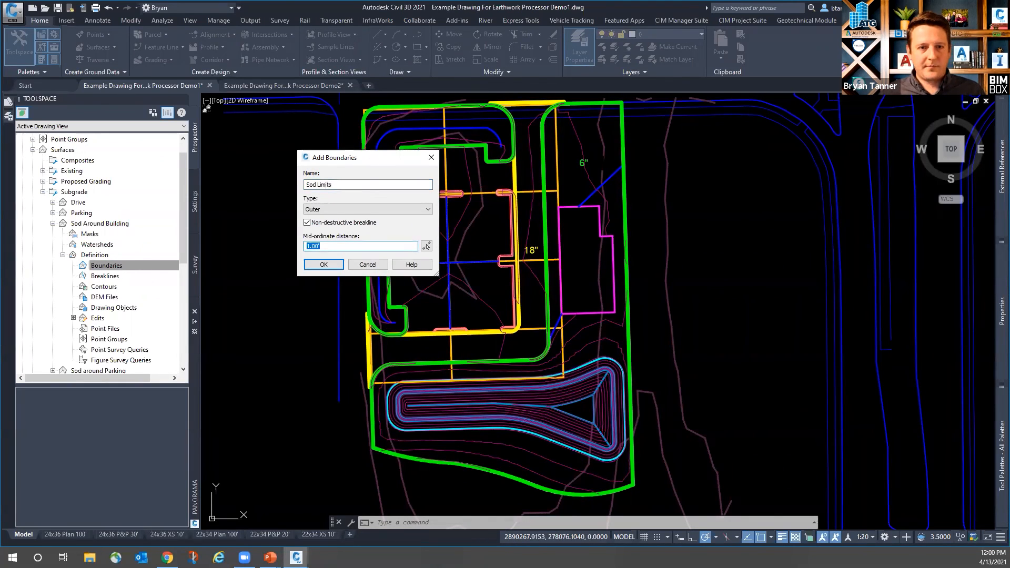
key(Return)
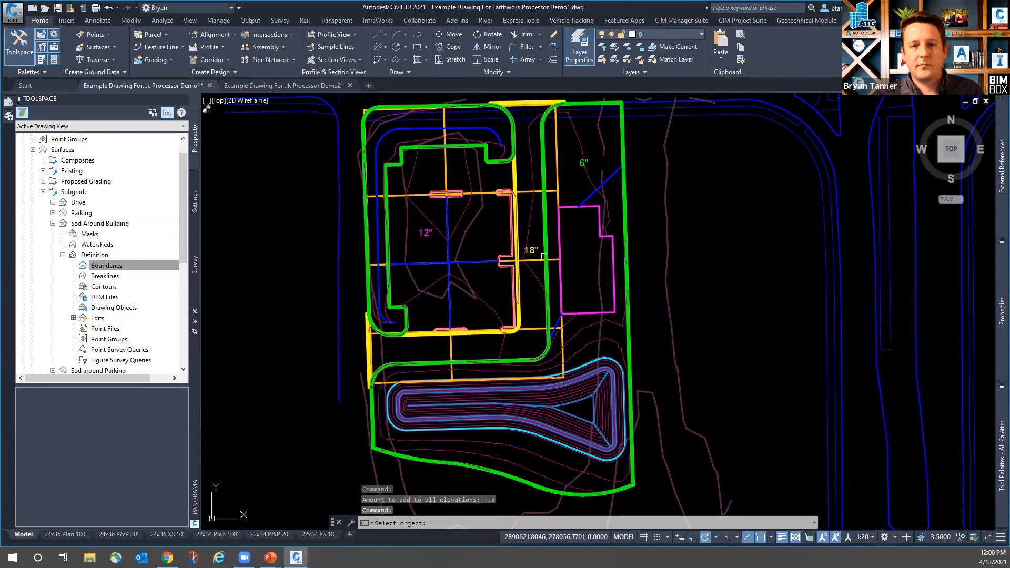
click(626, 207)
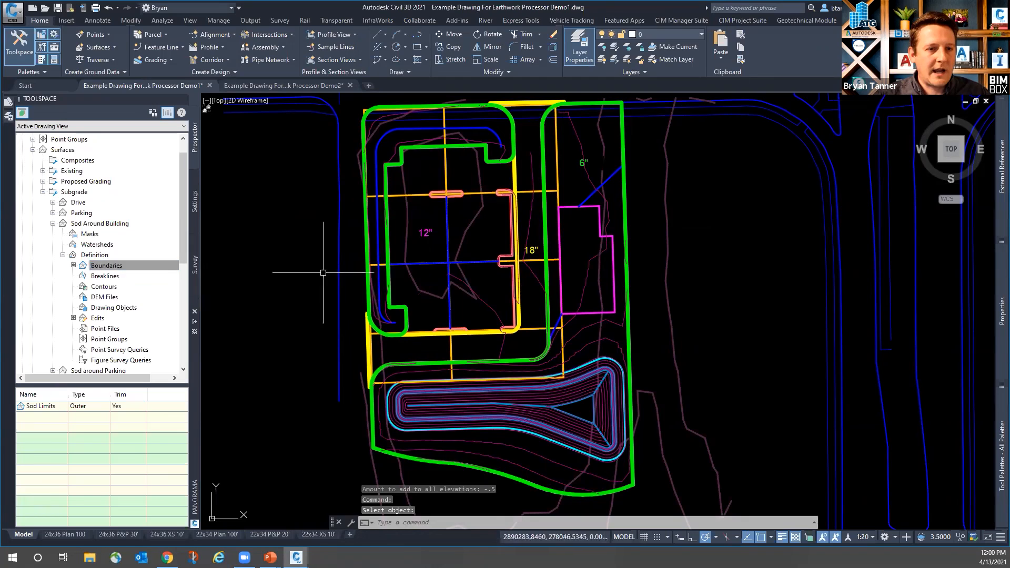
- Set the Parking subgrade surface's style to 1-5_Proposed
click(53, 223)
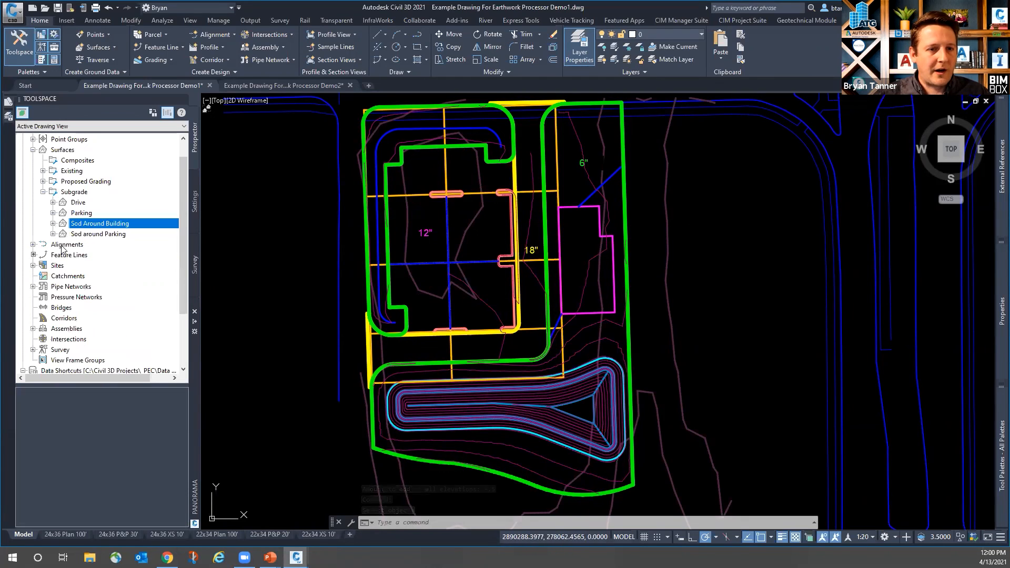
click(54, 213)
right_click(82, 213)
click(110, 215)
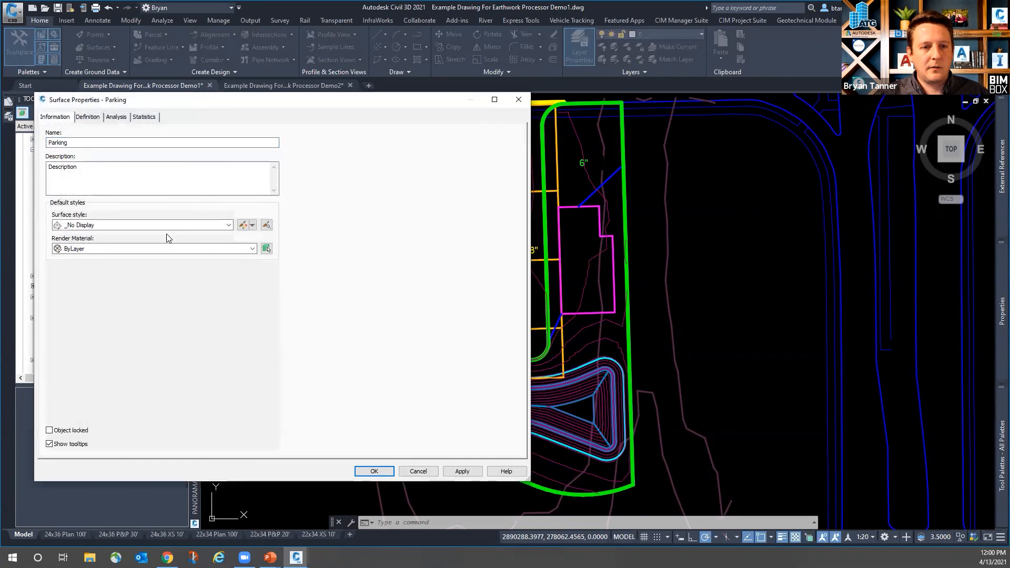
click(167, 226)
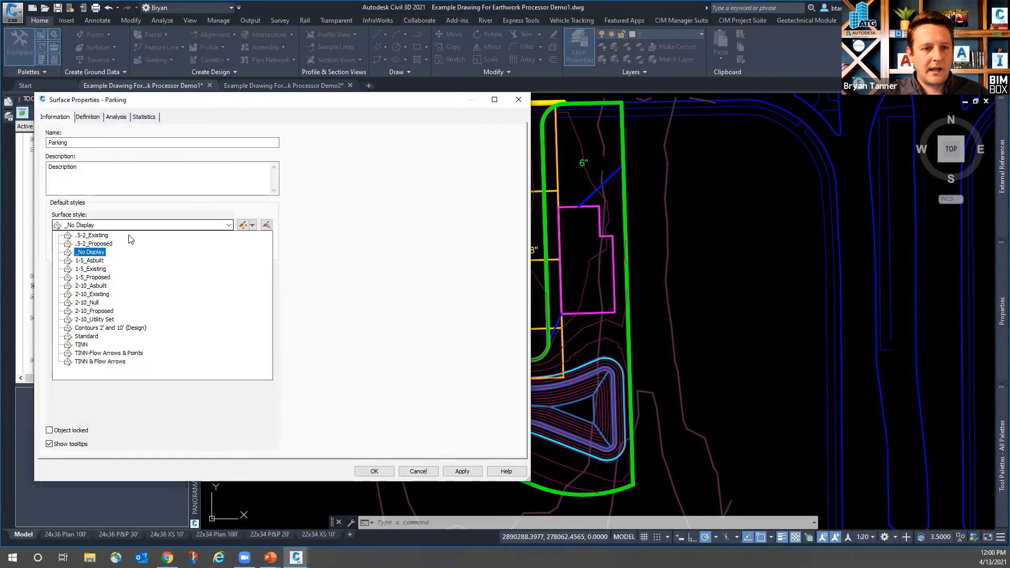
click(92, 277)
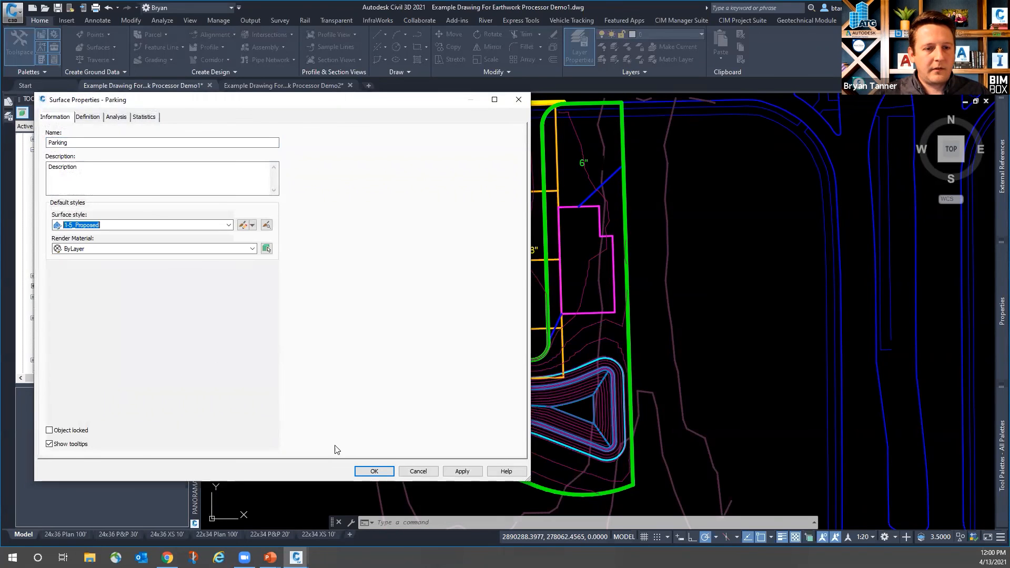
click(361, 472)
- Set the Drive subgrade surface's style to 1-5_Proposed
click(52, 202)
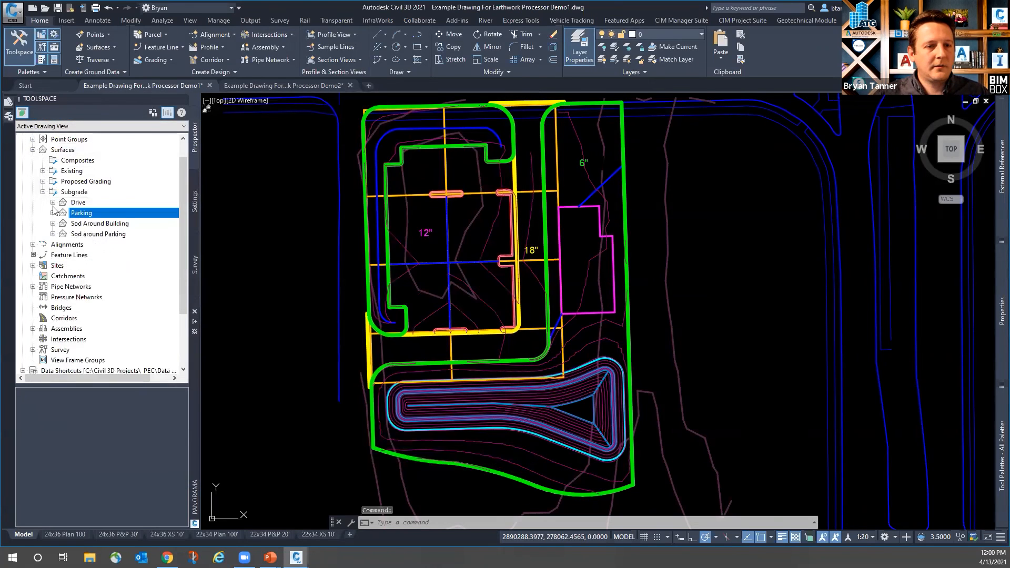
right_click(79, 203)
click(108, 211)
click(140, 225)
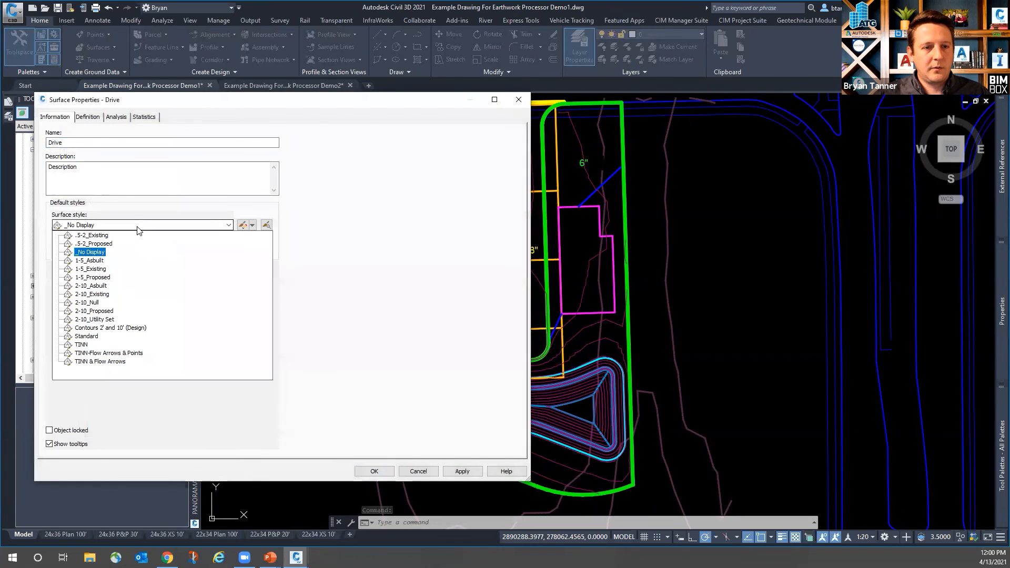
click(92, 277)
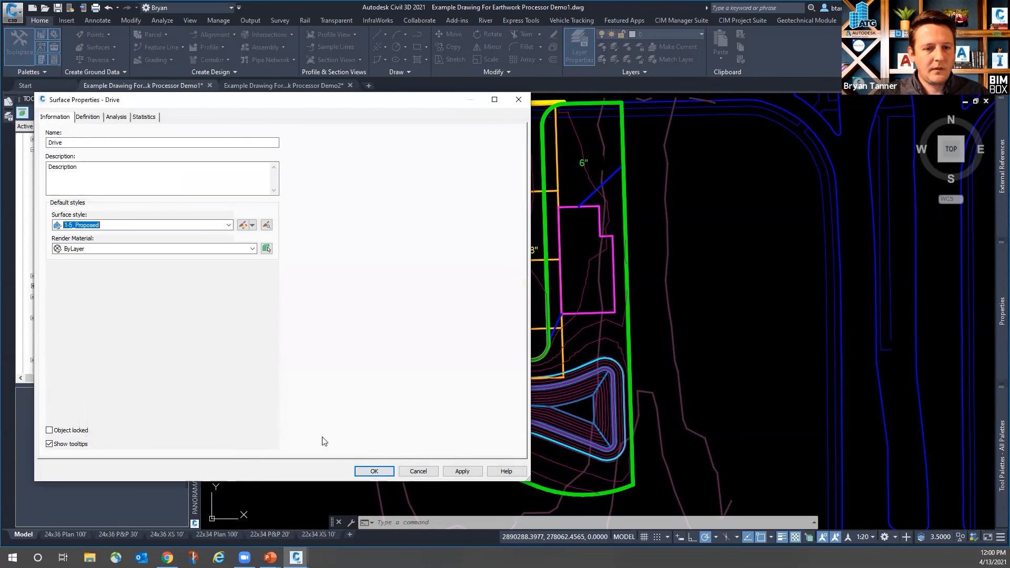
click(373, 471)
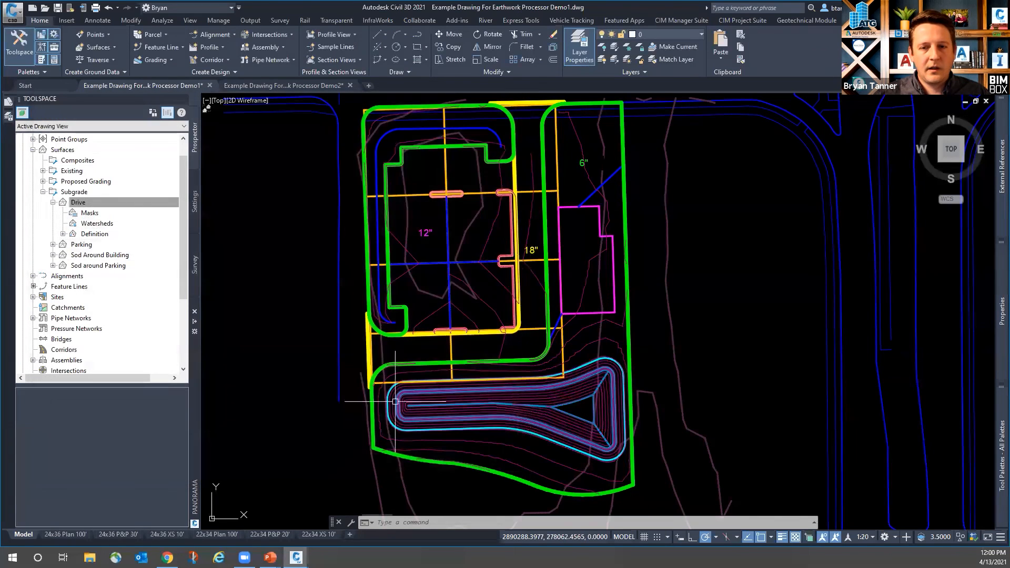
- Select the contours east of the building and check in the object properties which surface they belong to
right_click(576, 270)
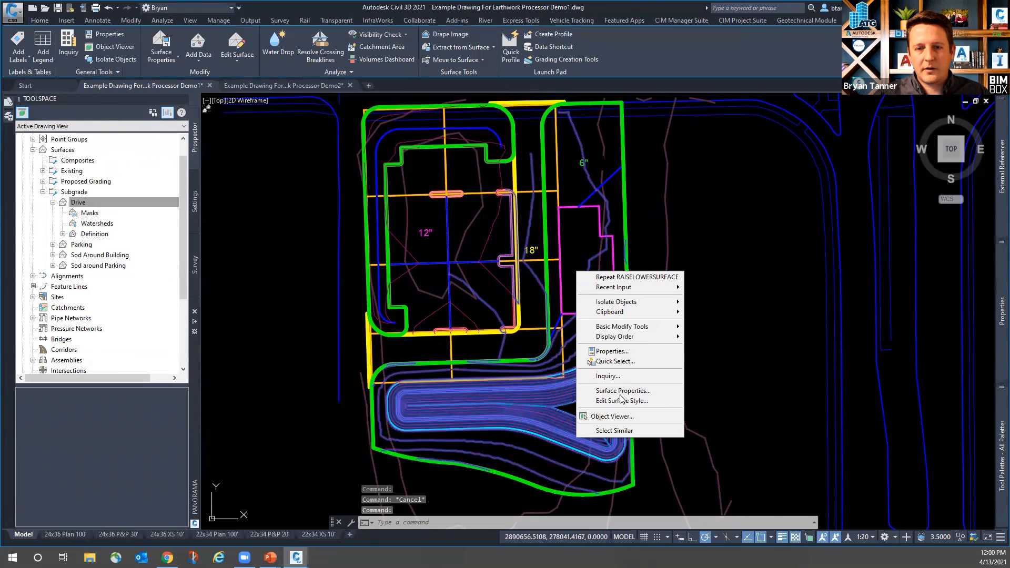
click(606, 431)
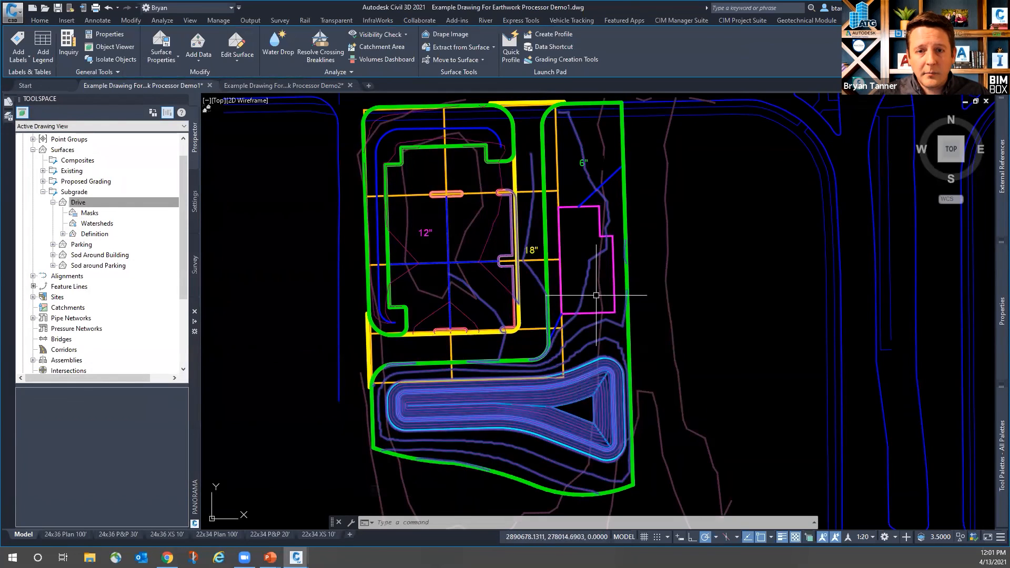
key(Escape)
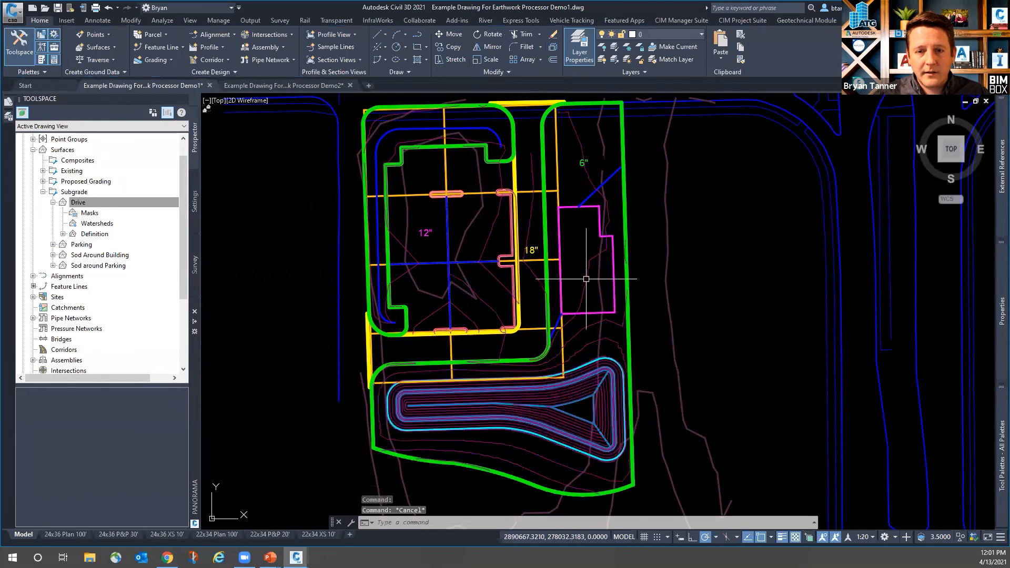
click(586, 279)
mouse_move(994, 275)
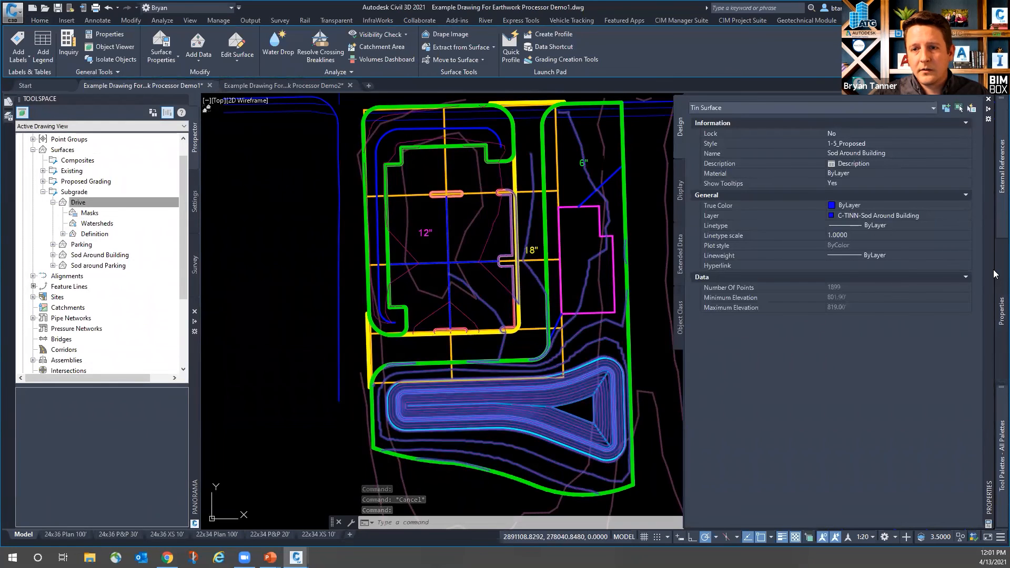
scroll(531, 308, up, 2)
key(Escape)
- Compare the contours crossing the 18" drive area with the green 6-inch subgrade outline by selecting each in turn
click(543, 262)
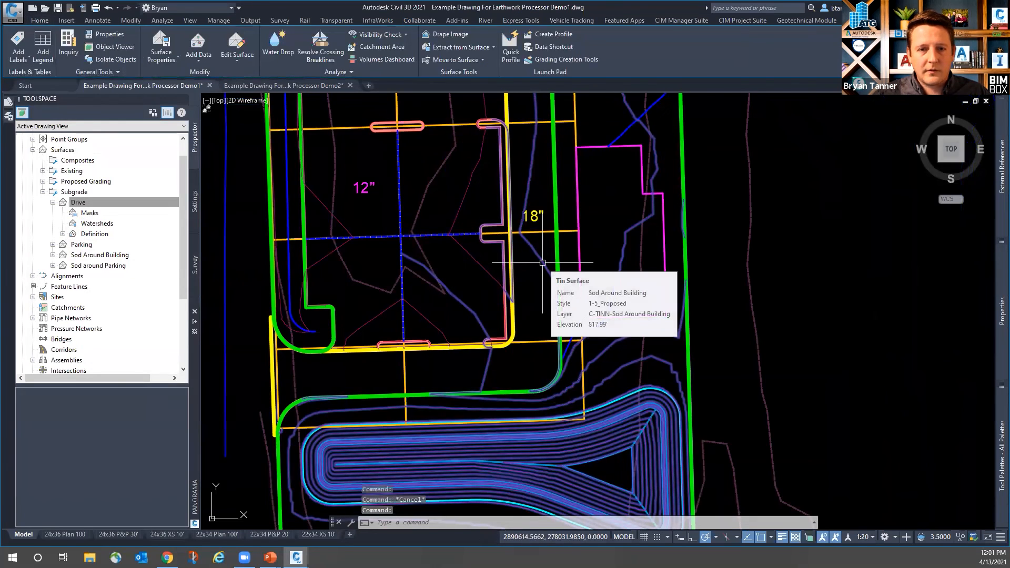
scroll(538, 281, down, 2)
key(Escape)
click(549, 230)
key(Escape)
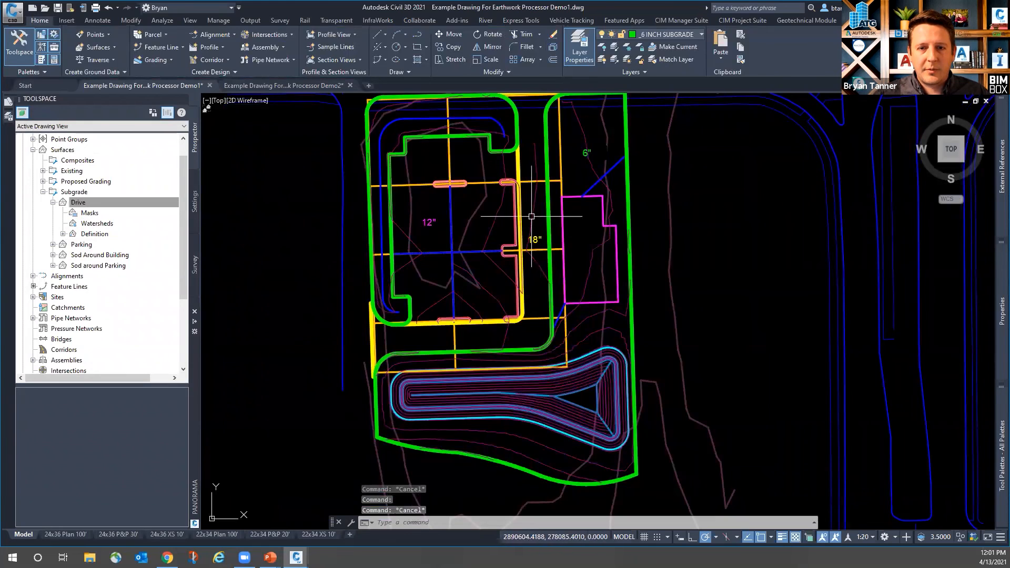
click(531, 216)
key(Escape)
click(546, 206)
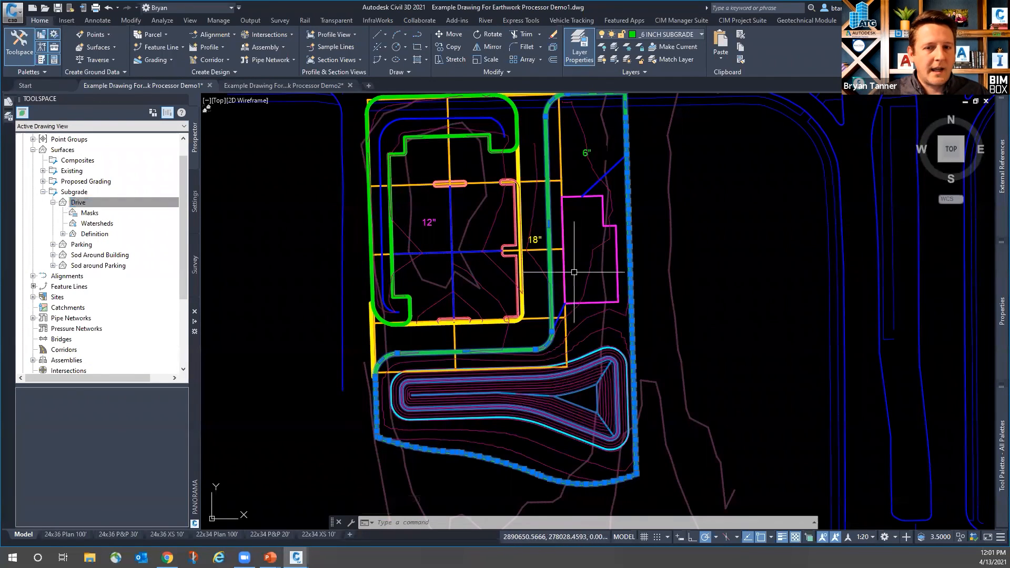
key(Escape)
click(534, 188)
key(Escape)
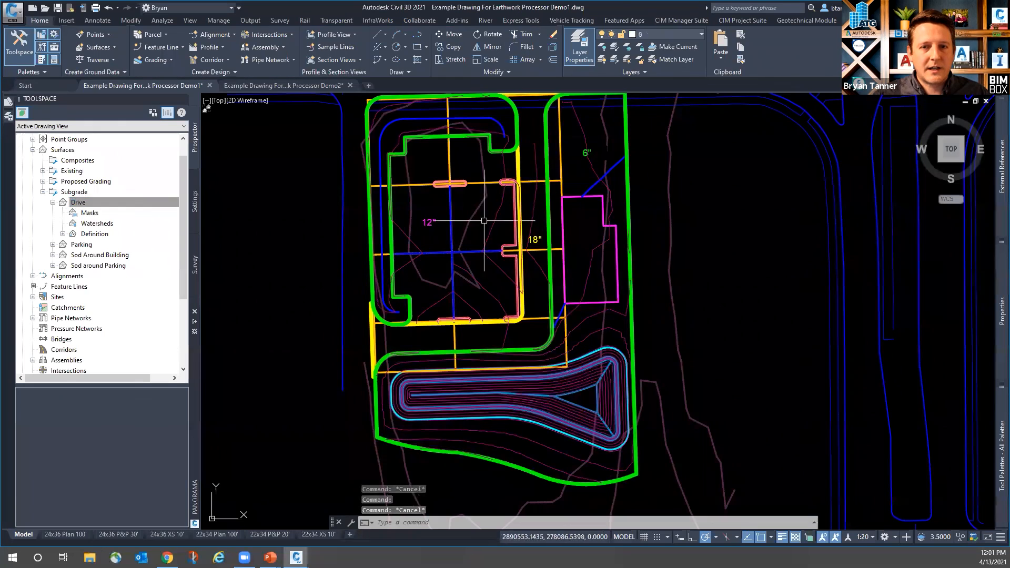
click(535, 190)
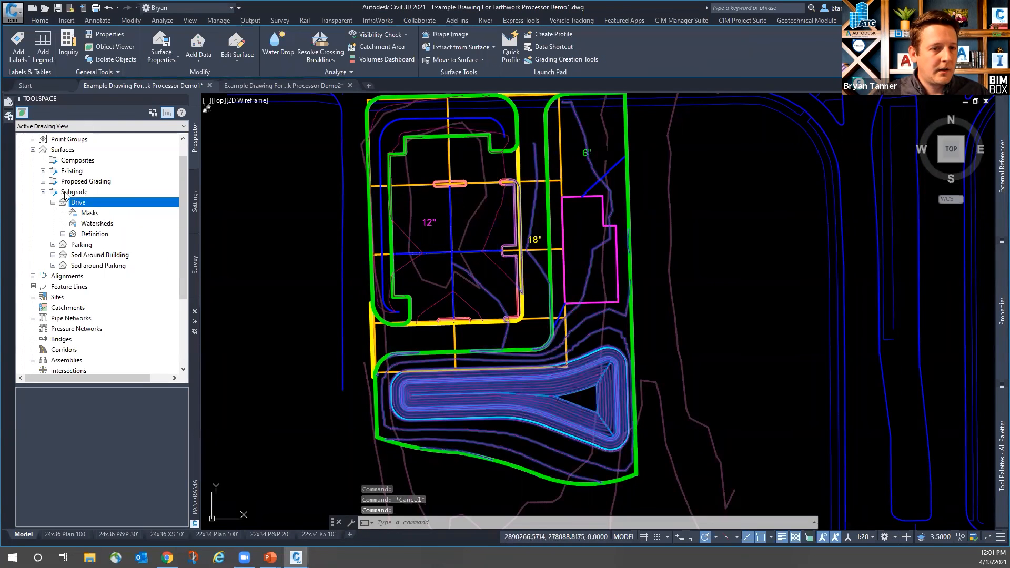
- Review the Drive surface's definition operations and their order in its surface properties
right_click(76, 204)
click(111, 210)
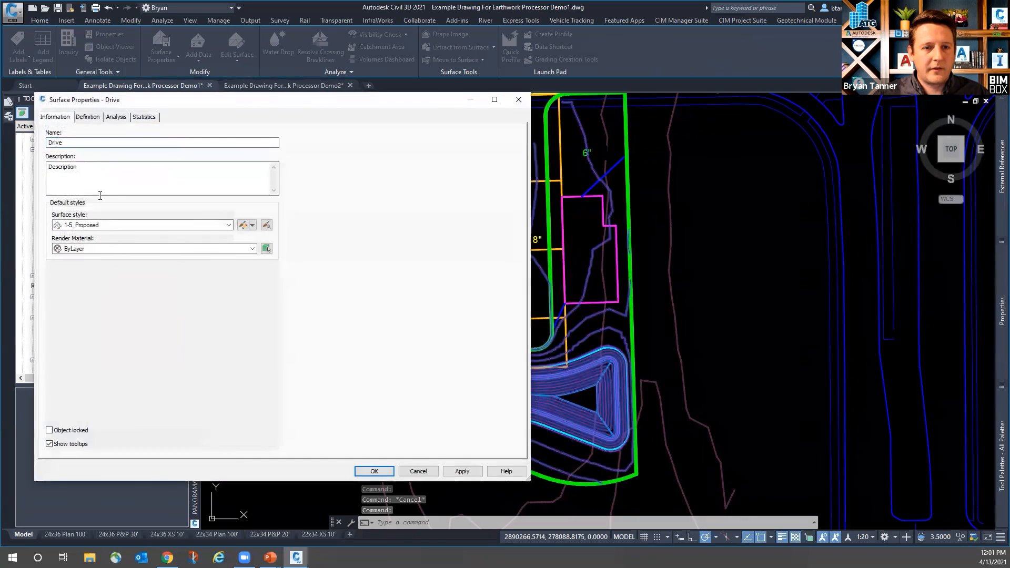
click(87, 117)
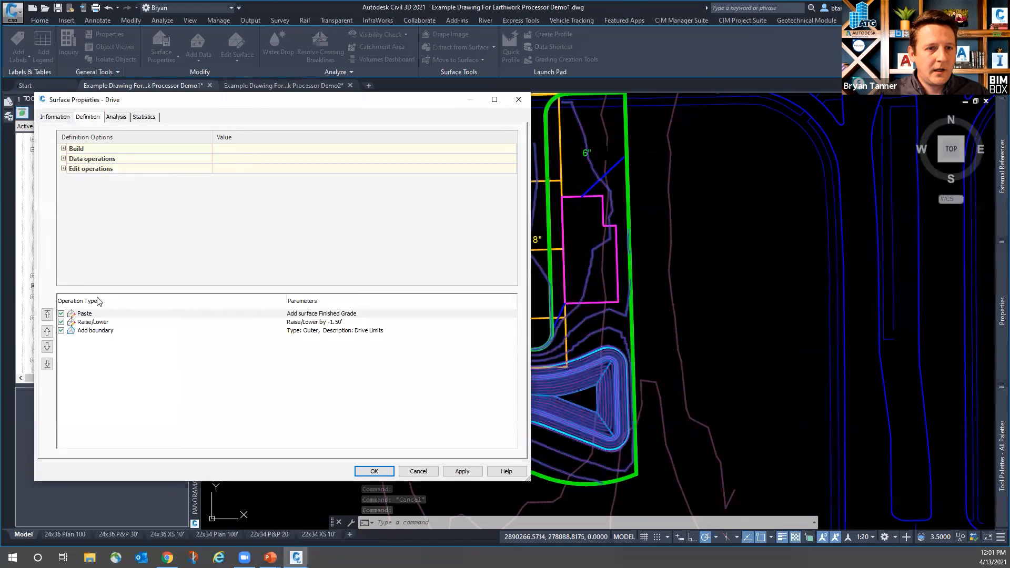
click(374, 471)
key(Escape)
key(Escape)
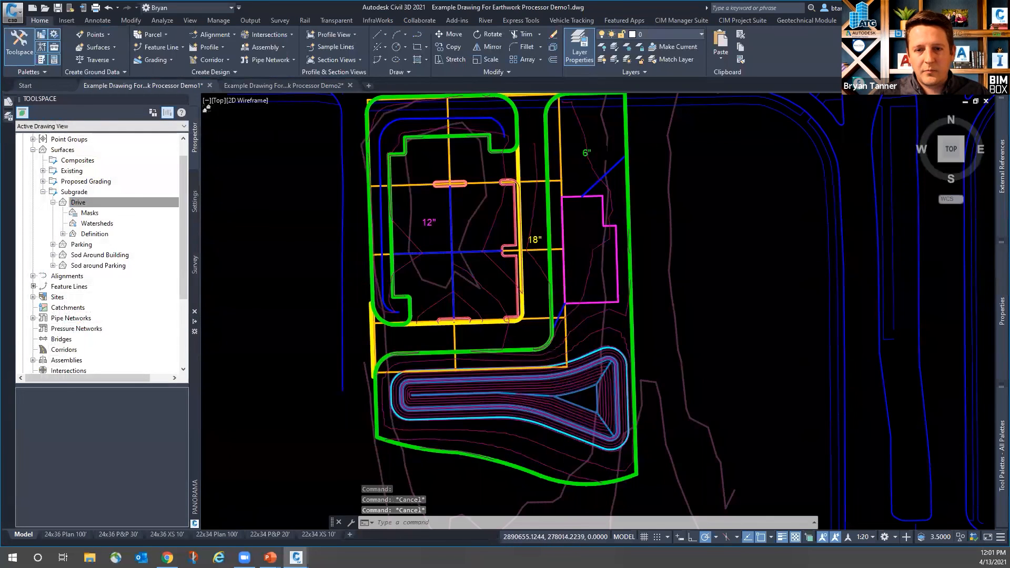
- Set the Sod Around Building surface's style to TINN to display its triangles
scroll(521, 253, up, 4)
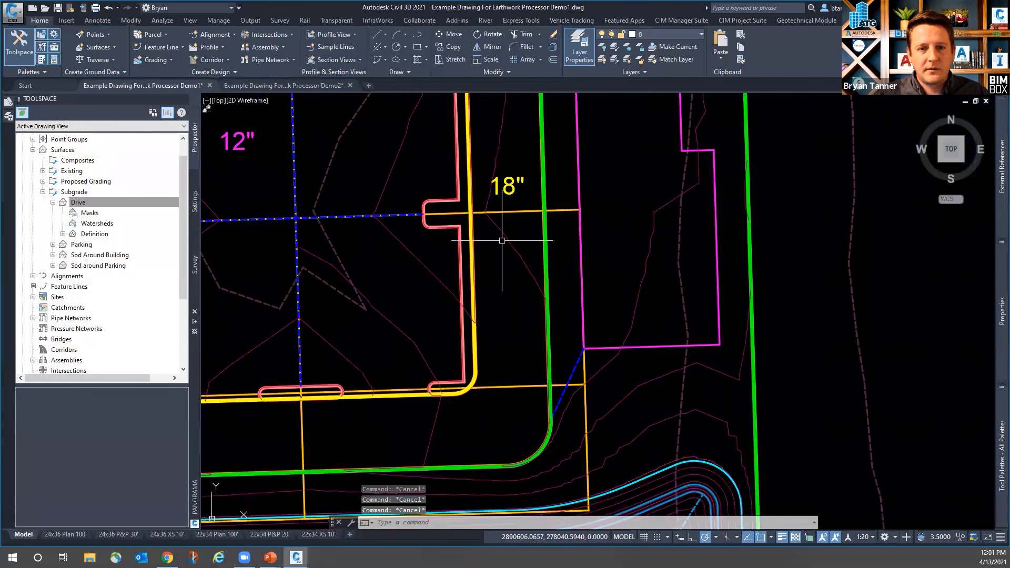
click(506, 245)
scroll(526, 279, down, 3)
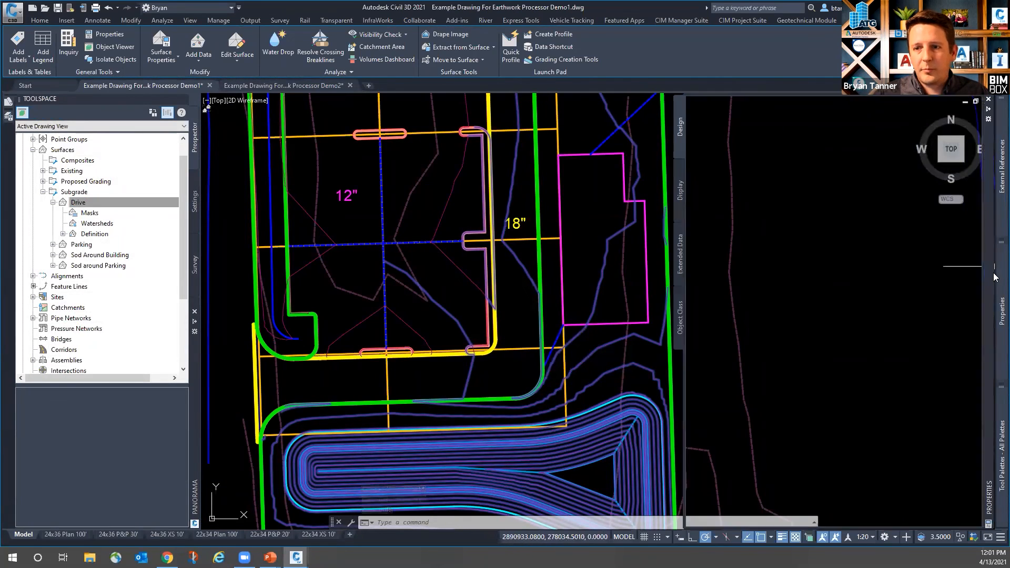
click(857, 144)
click(856, 144)
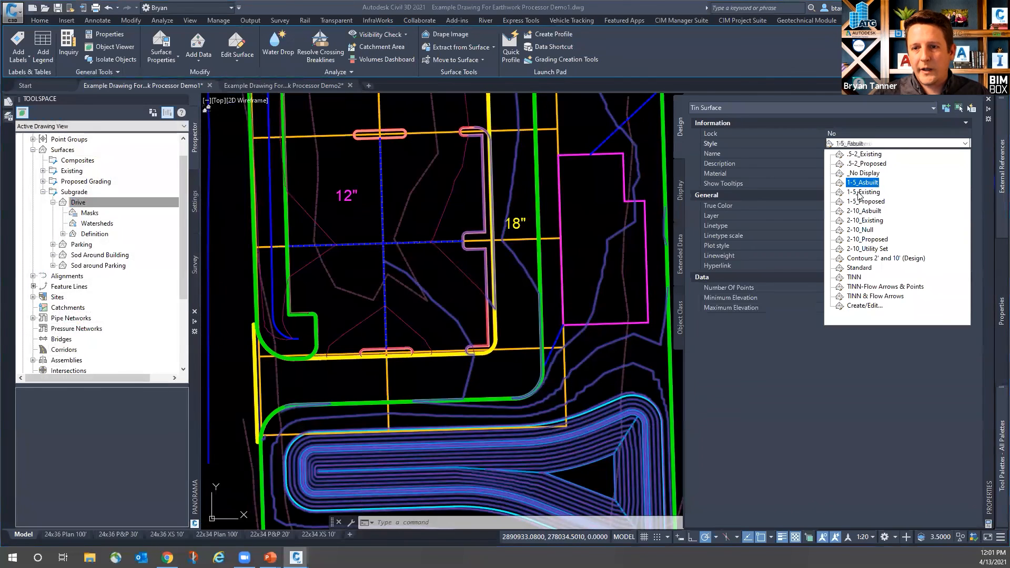
click(852, 276)
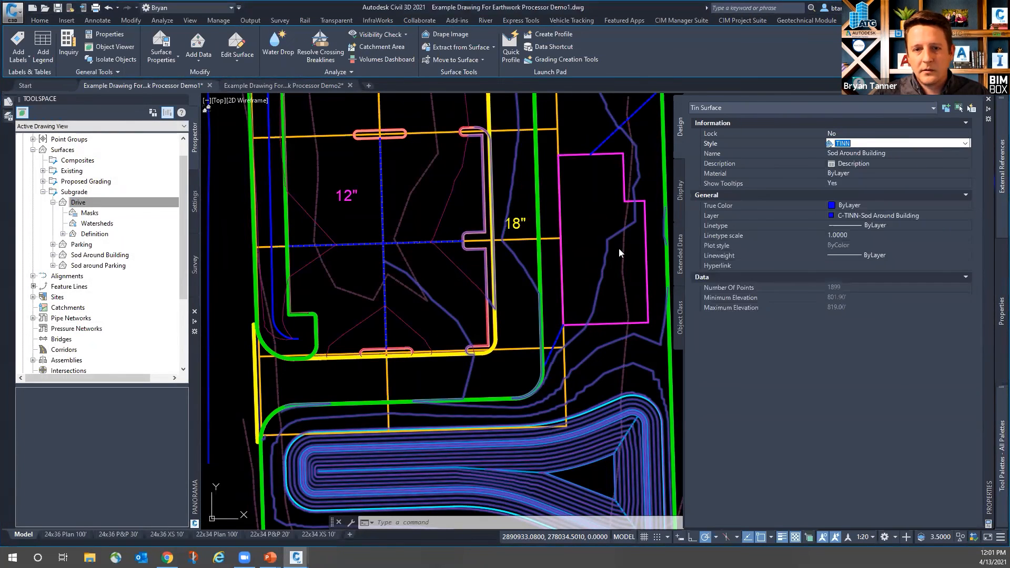
key(Escape)
key(Escape)
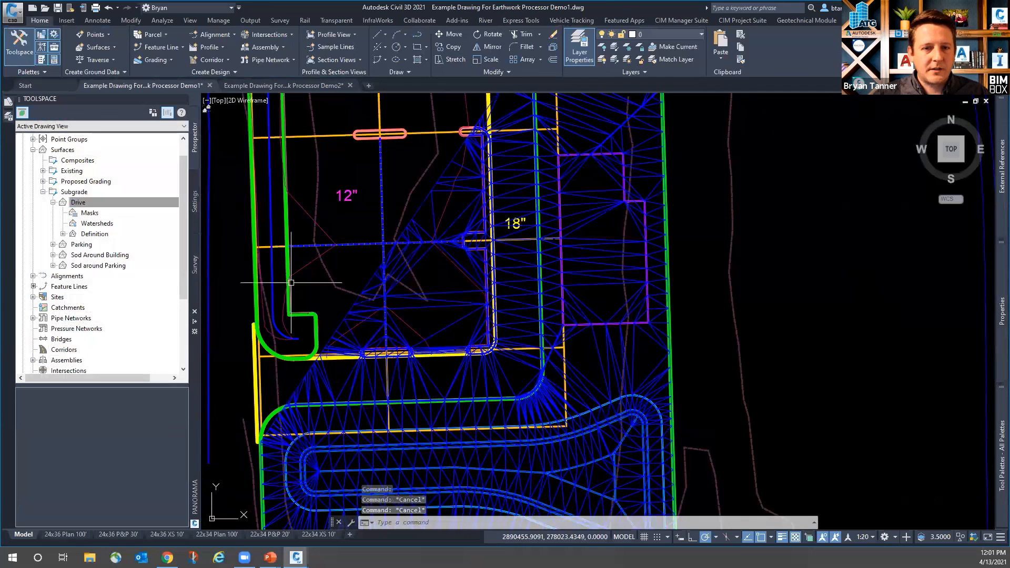
- Place the Add boundary operation last in the Sod Around Building surface's definition and apply the surface properties
scroll(540, 338, down, 2)
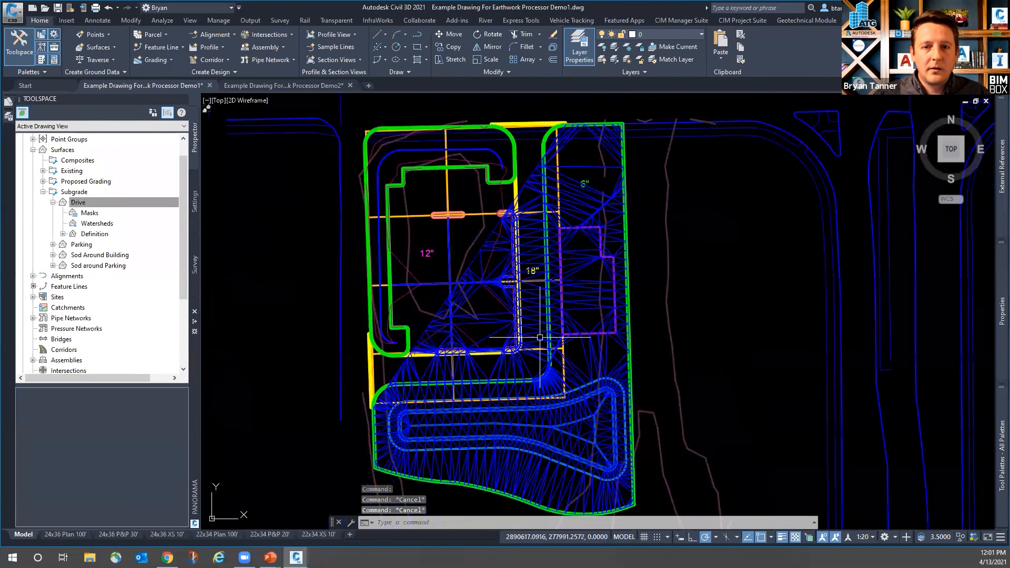
click(79, 202)
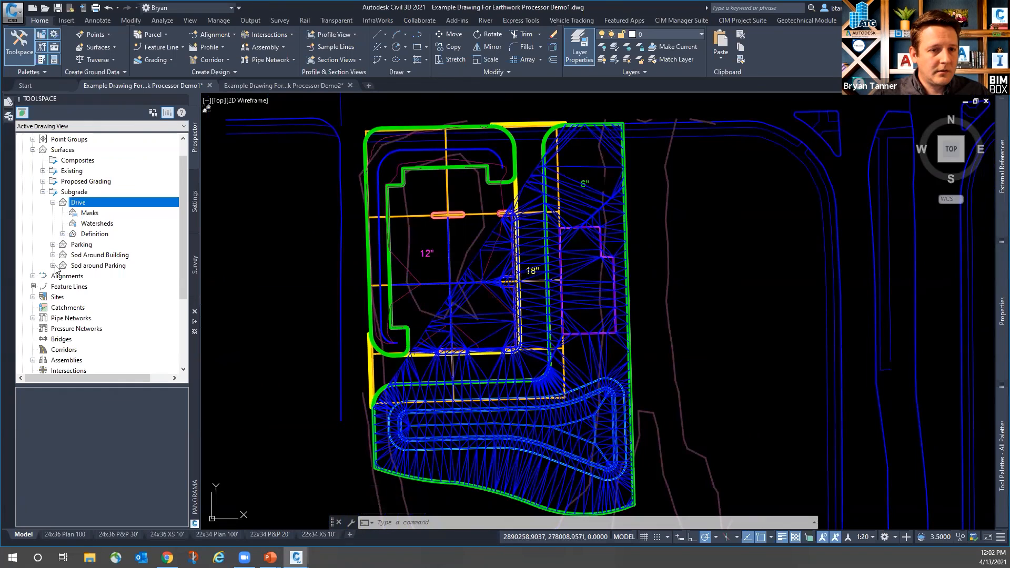
click(52, 255)
click(63, 287)
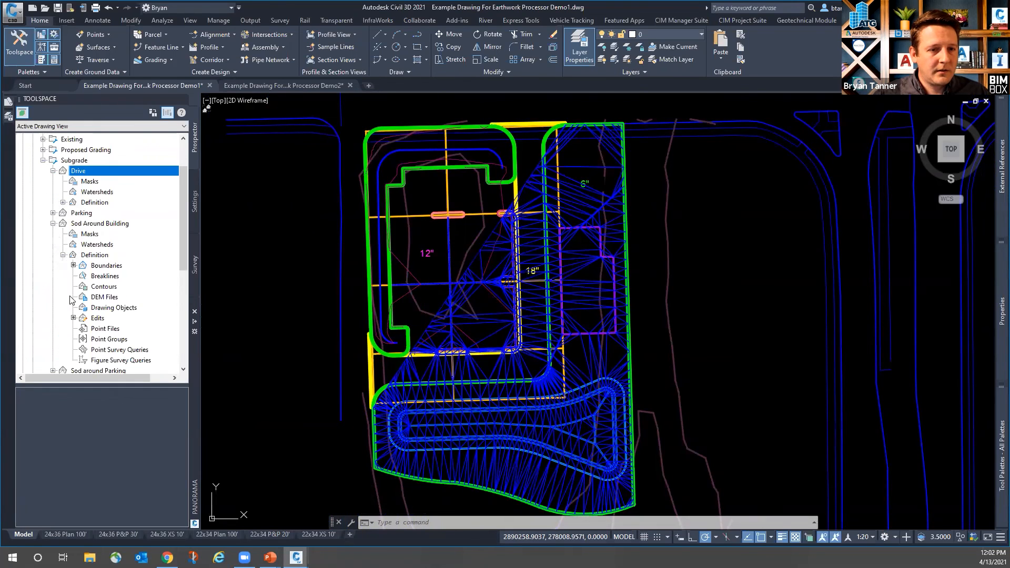
right_click(79, 223)
click(105, 234)
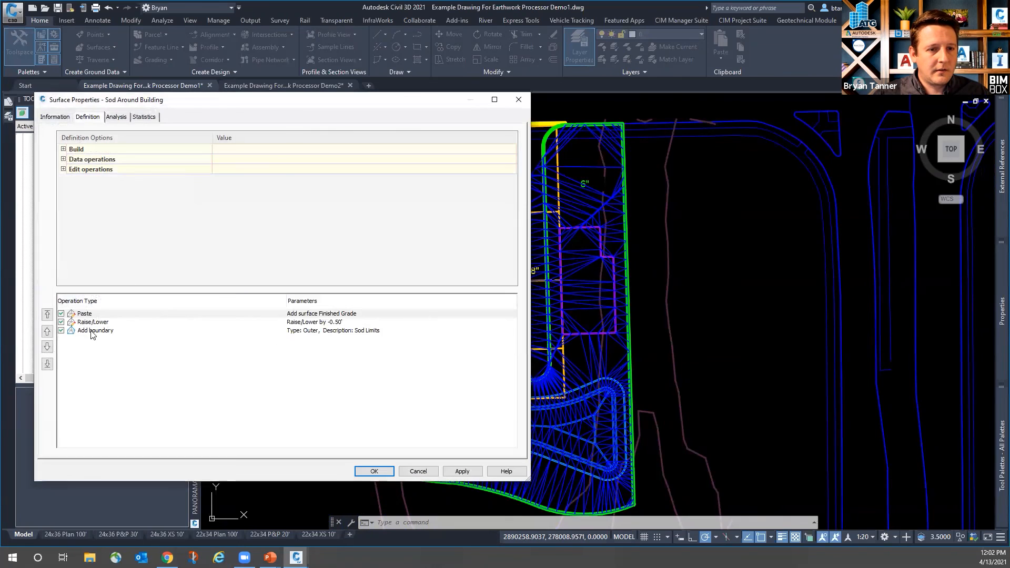
click(67, 331)
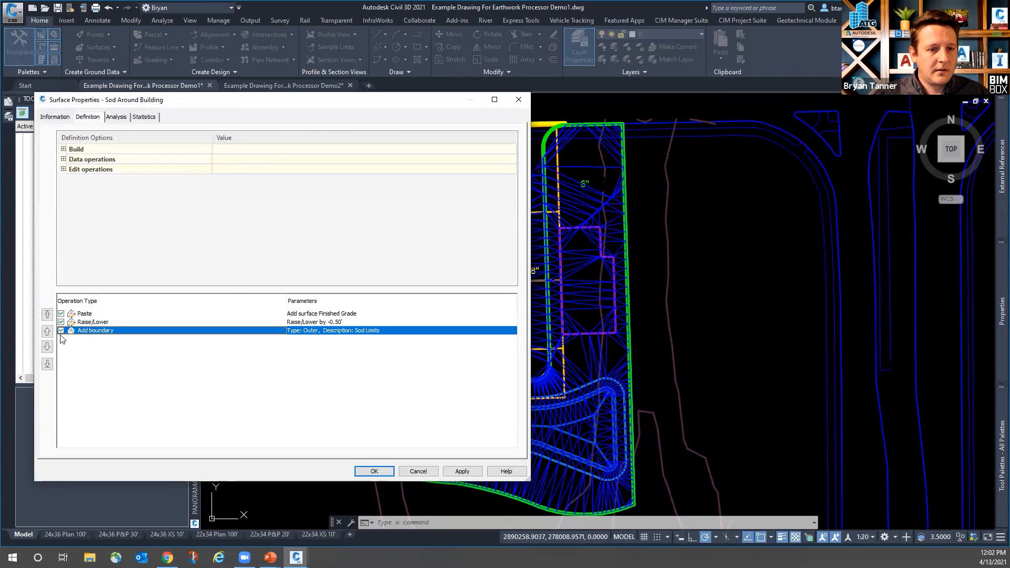
click(48, 365)
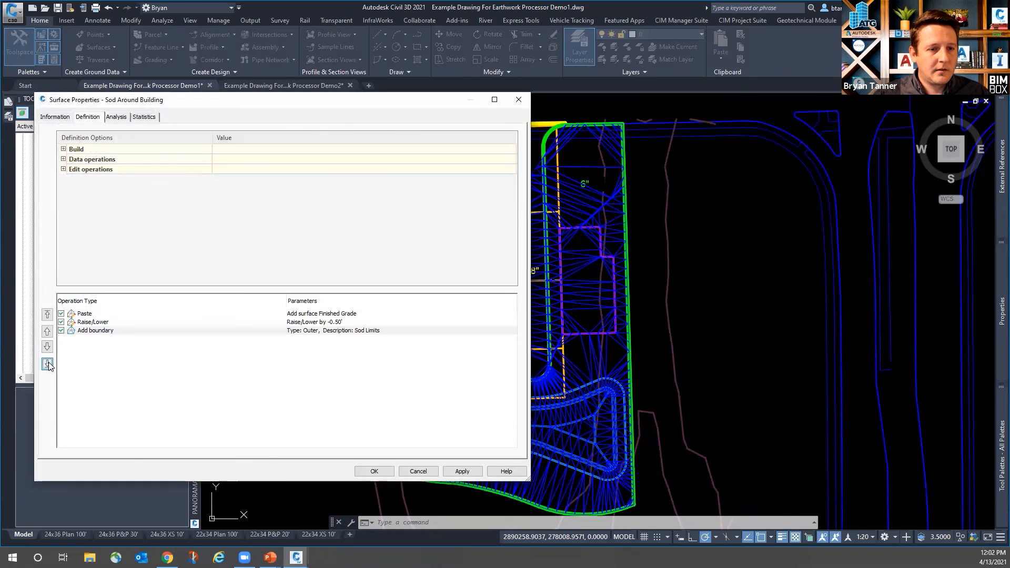
click(372, 472)
click(456, 266)
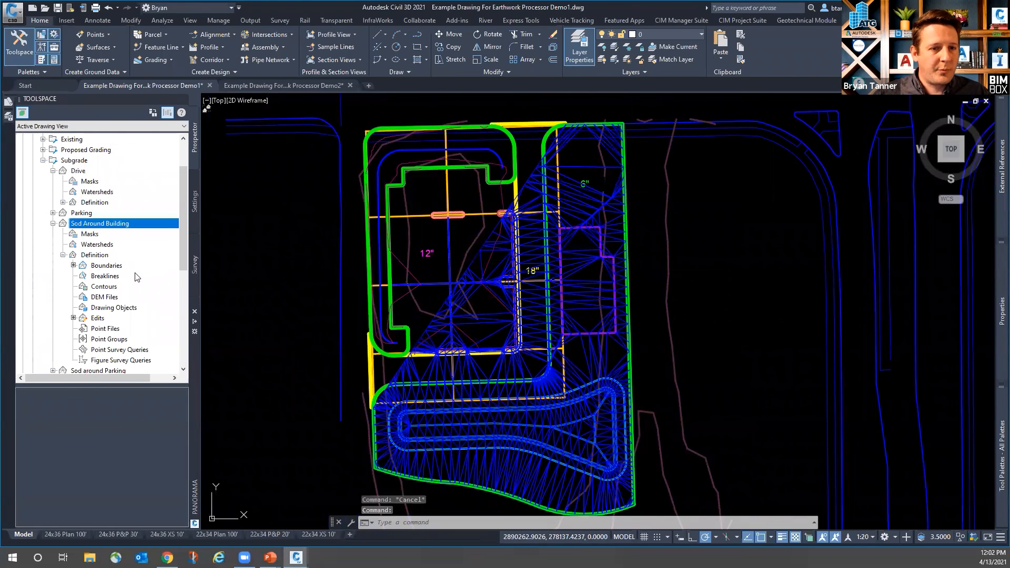
- Inspect the green 6-inch subgrade polyline near the drive's north entrance and its geometry properties, then collapse the Sod Around Building tree entry
scroll(566, 117, up, 6)
scroll(563, 119, up, 5)
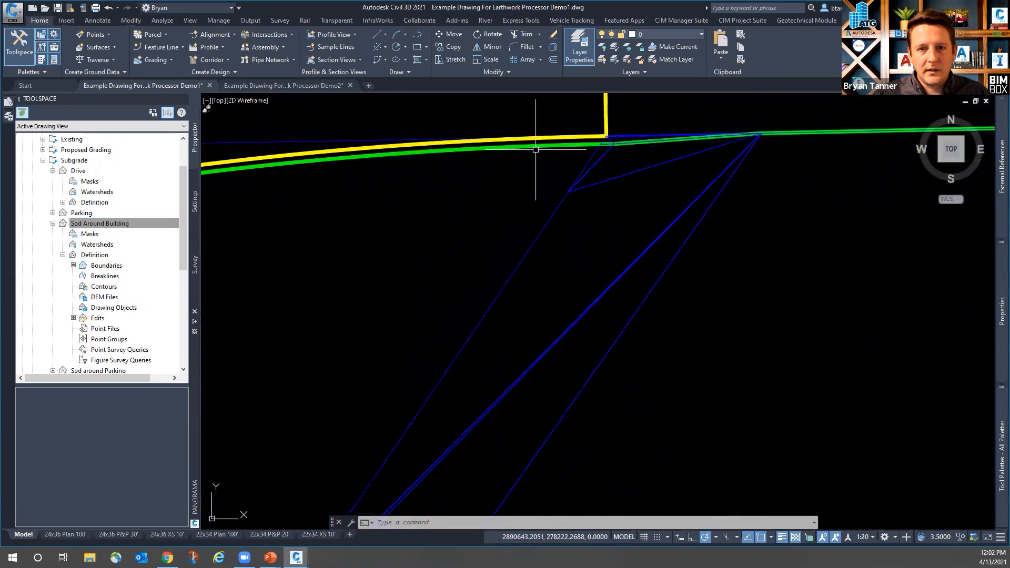
scroll(584, 148, up, 4)
key(Escape)
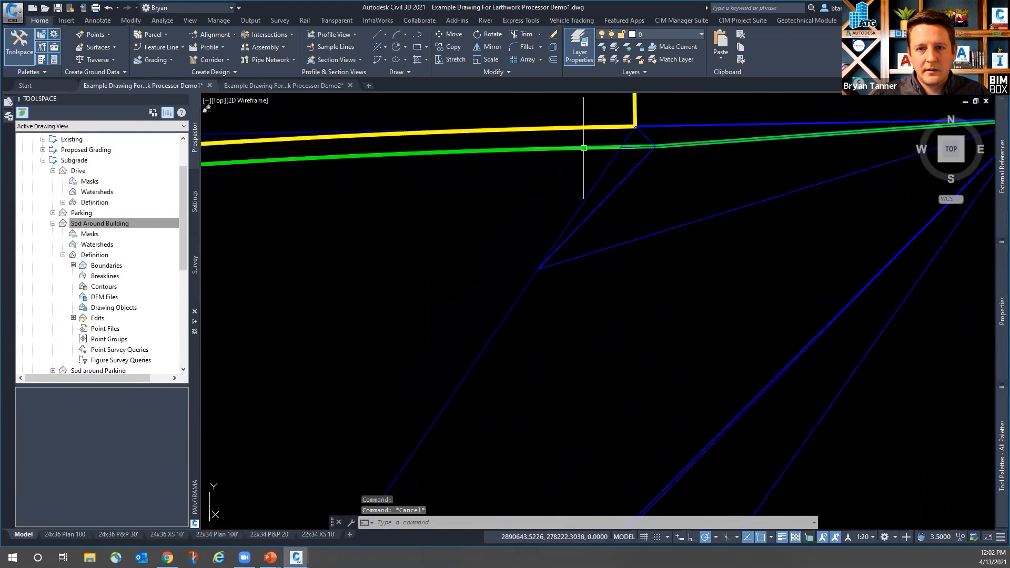
key(Escape)
click(583, 148)
scroll(643, 134, down, 6)
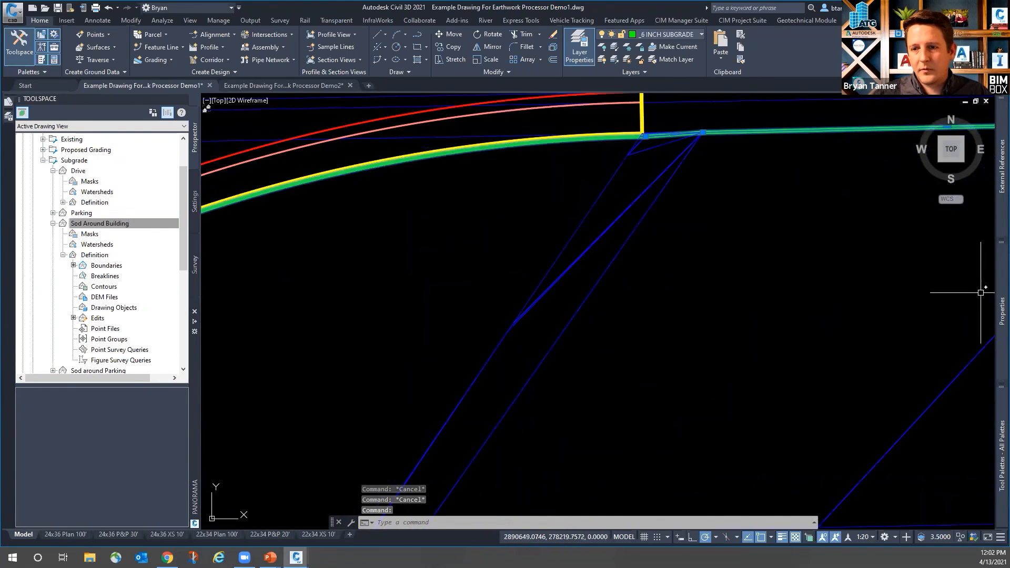
mouse_move(993, 288)
key(Escape)
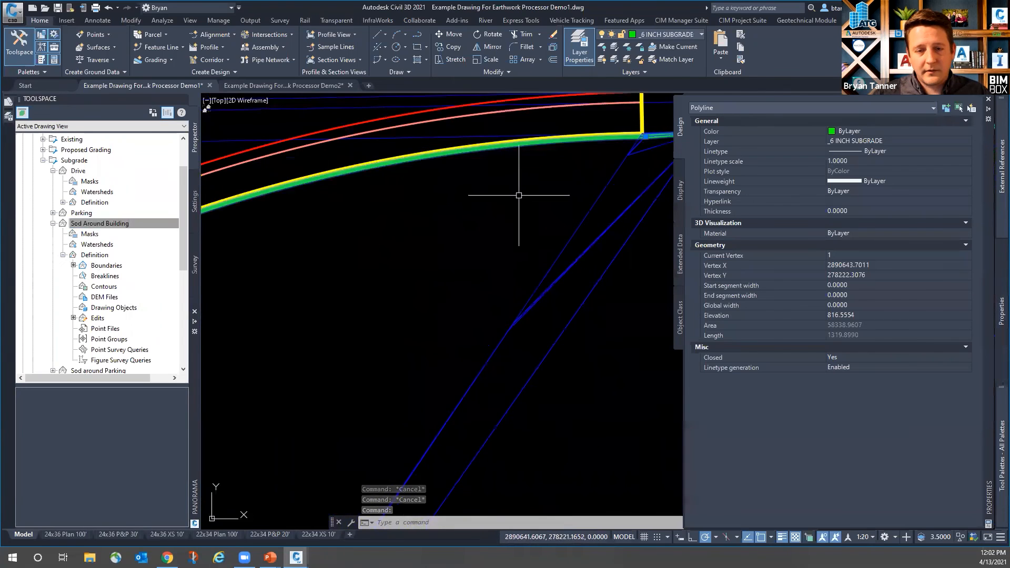
scroll(605, 158, down, 8)
scroll(656, 189, down, 5)
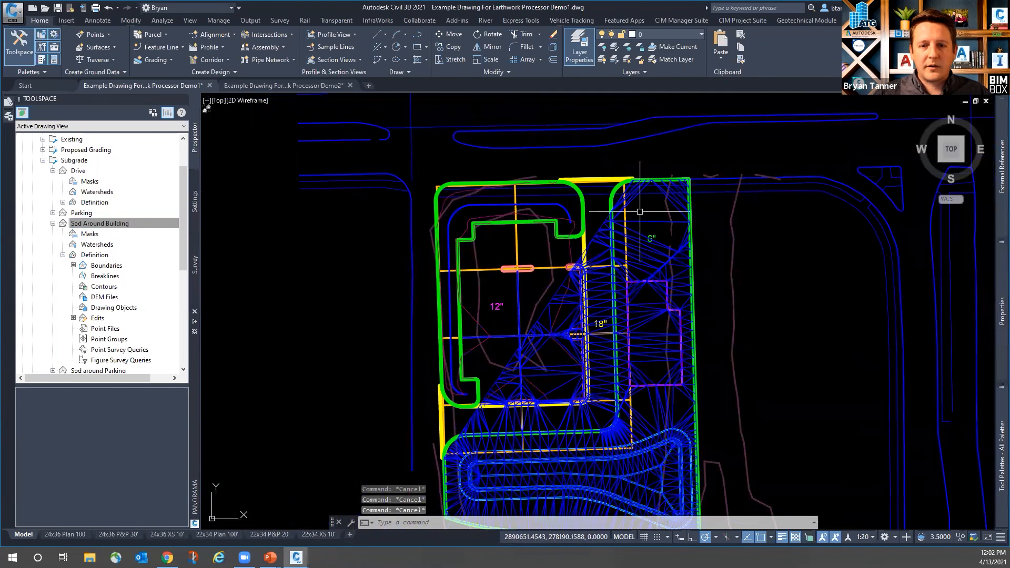
click(63, 255)
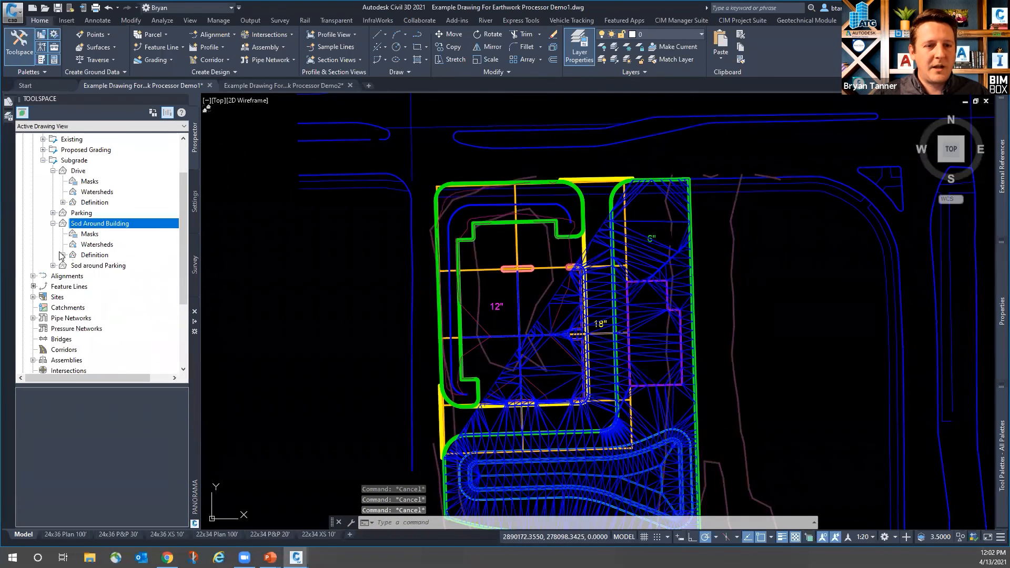
click(52, 223)
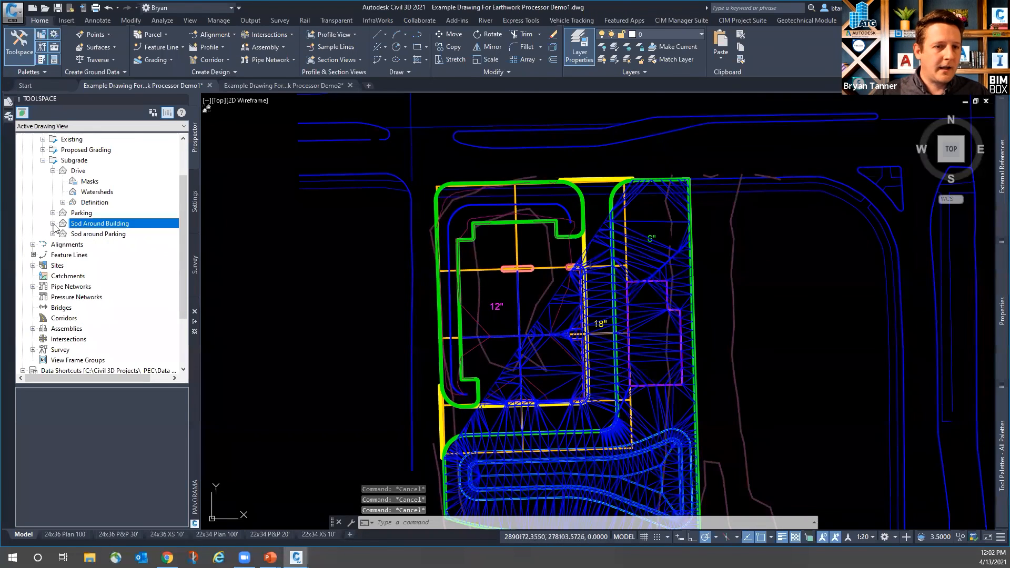
- Delete the Sod Around Building surface from the Subgrade surfaces and confirm its removal
click(642, 257)
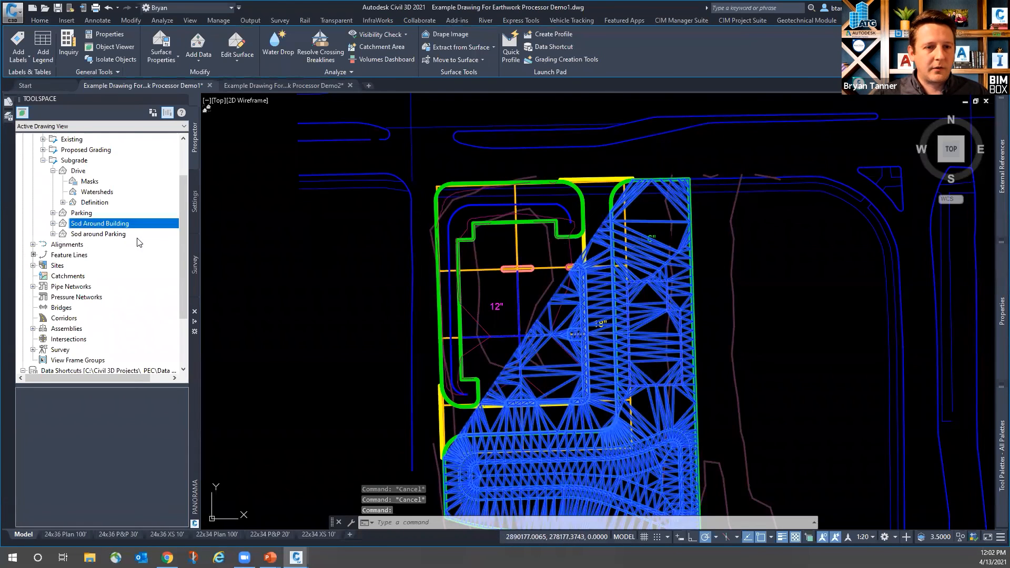
click(101, 224)
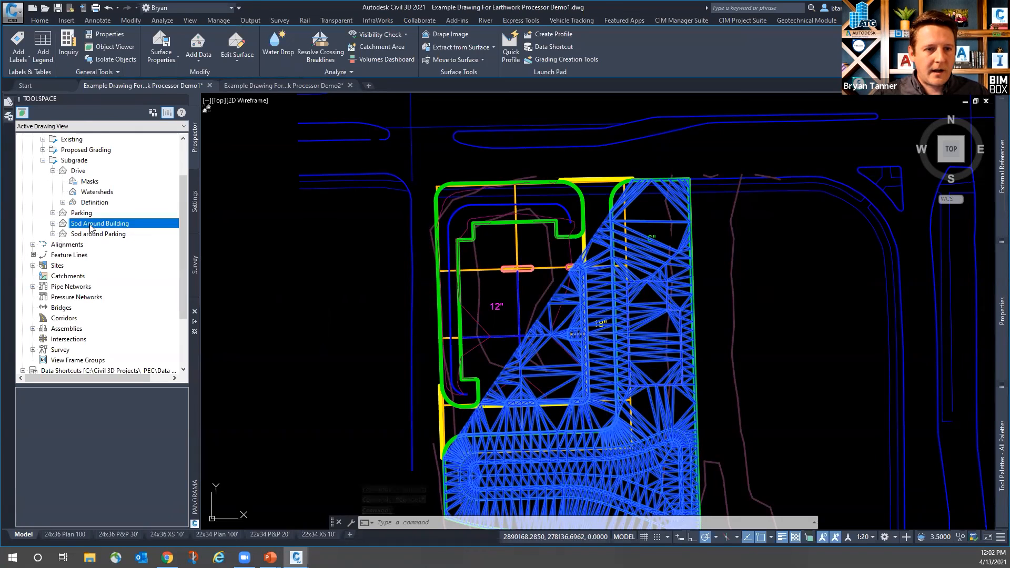
right_click(91, 226)
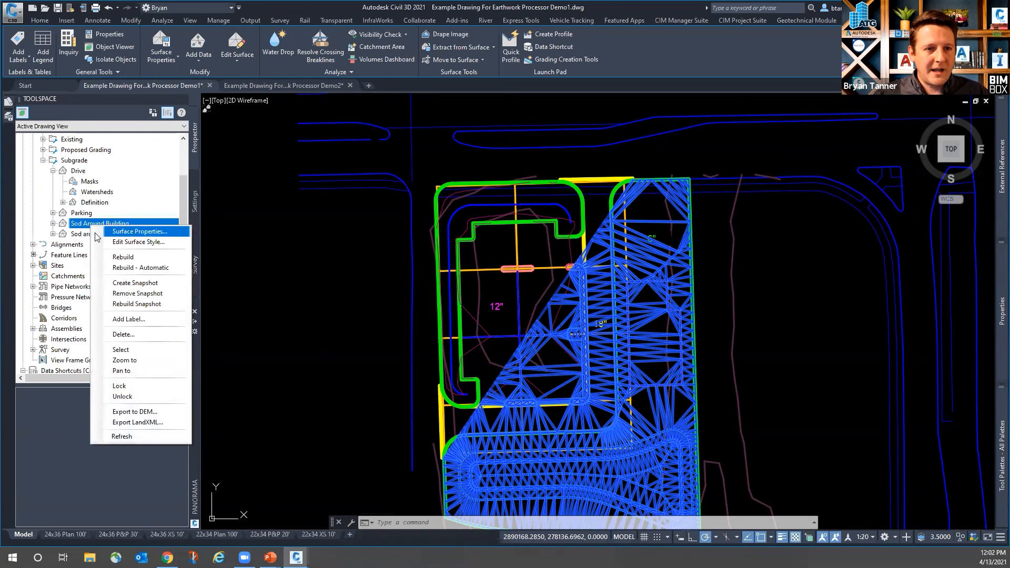
click(122, 335)
click(533, 301)
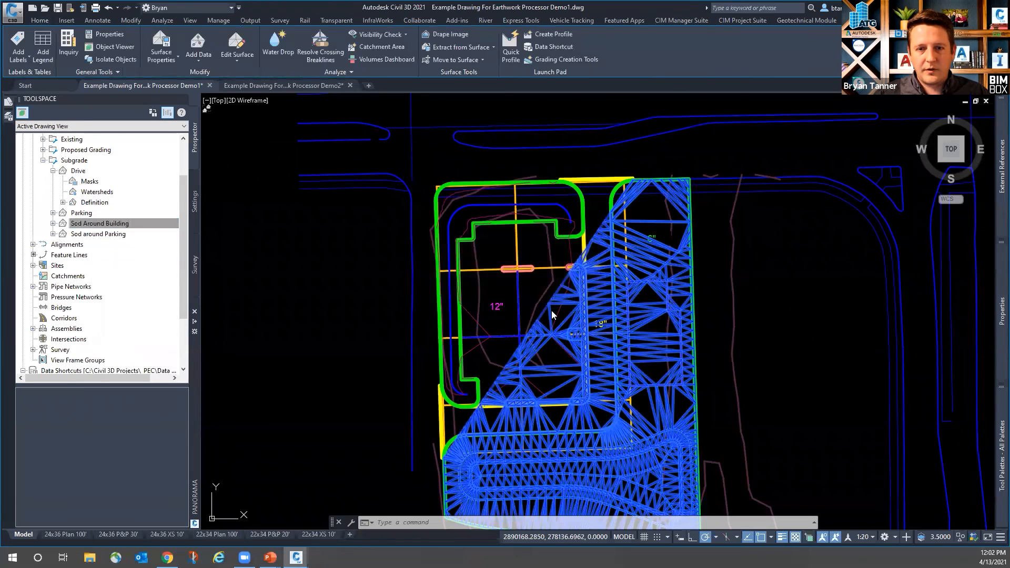
- Collapse the Drive entry, select the Parking surface in the drawing, and examine the boundaries listed in its definition
scroll(651, 330, down, 2)
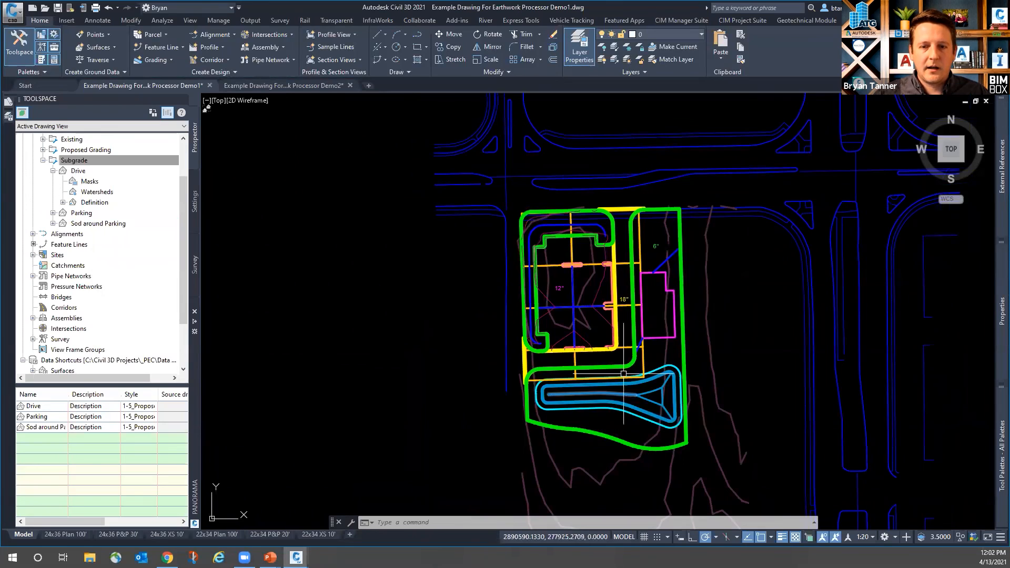
scroll(581, 267, up, 4)
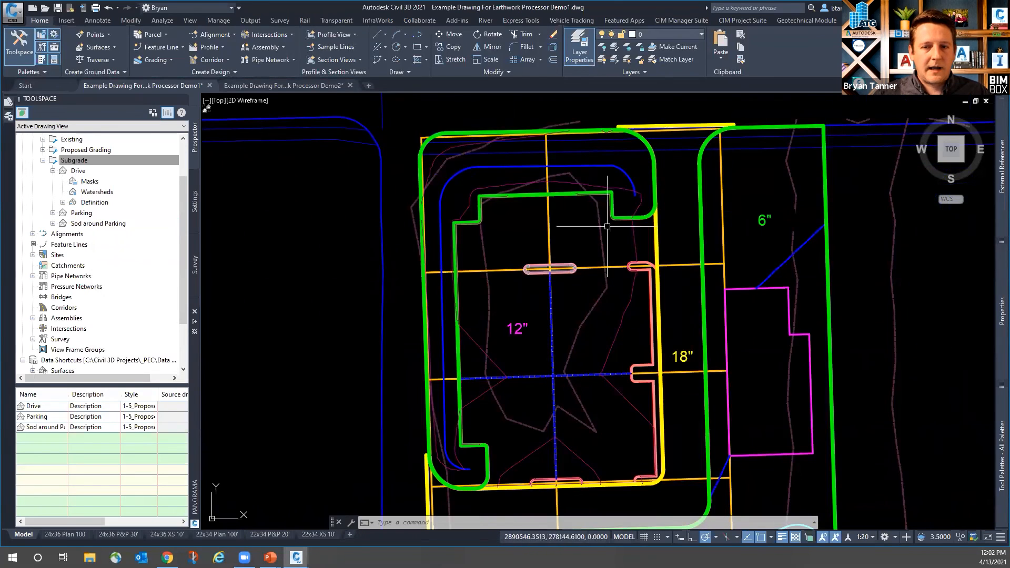
scroll(610, 223, down, 2)
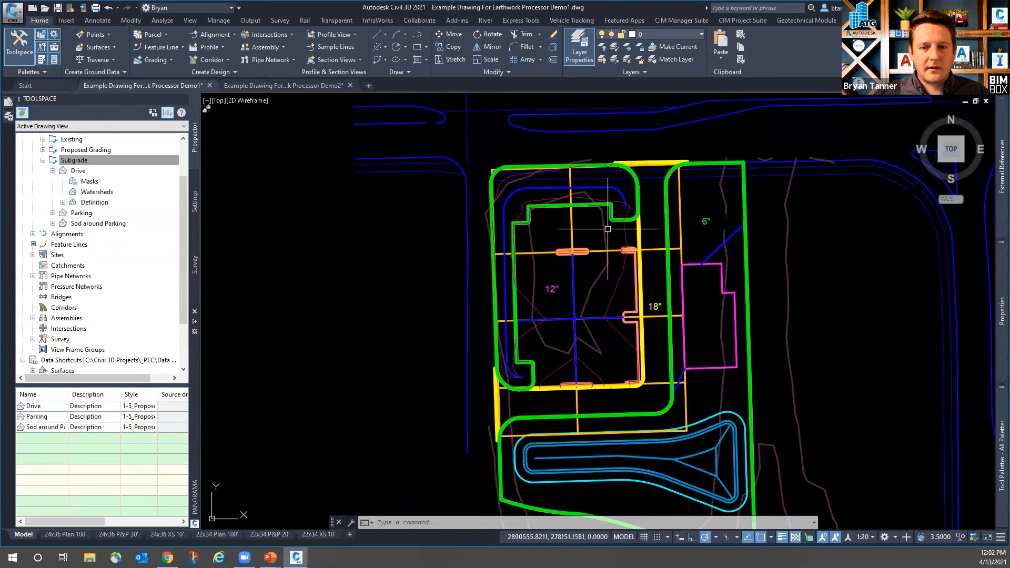
click(52, 171)
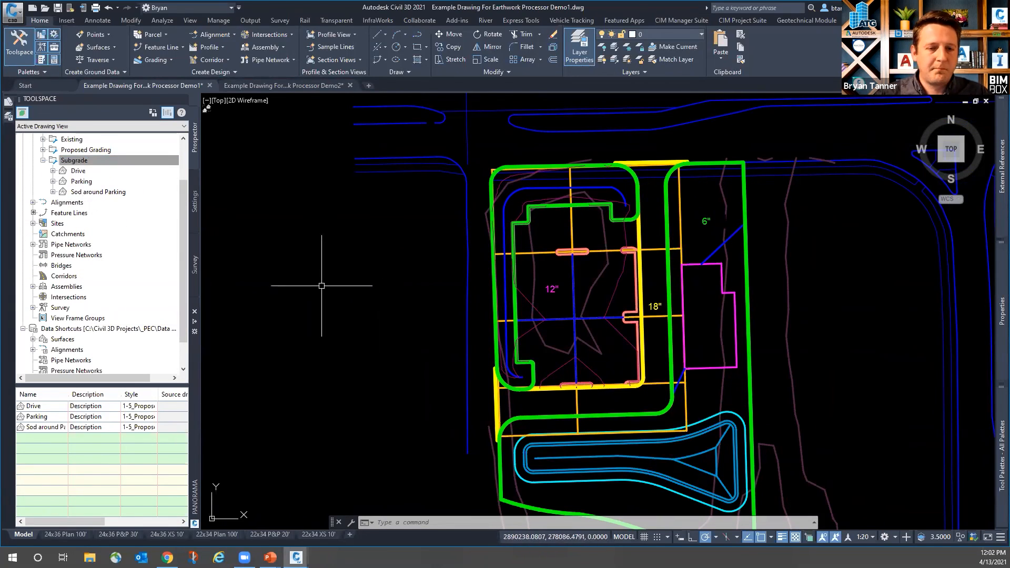
click(618, 286)
click(77, 171)
click(76, 181)
right_click(76, 182)
click(53, 182)
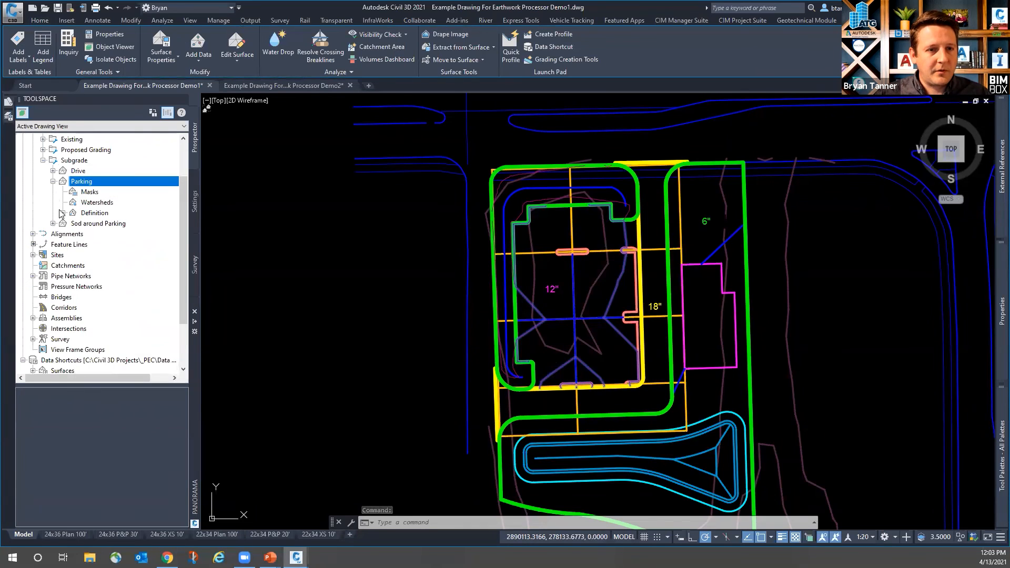
click(63, 213)
click(100, 224)
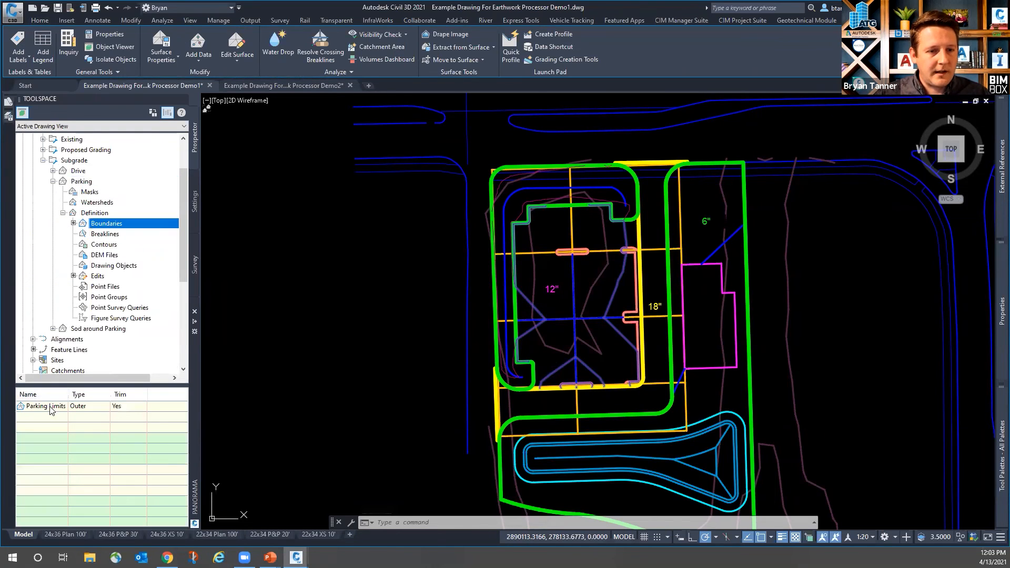
- Select the Drive surface and examine the boundaries and edits in its definition
click(54, 180)
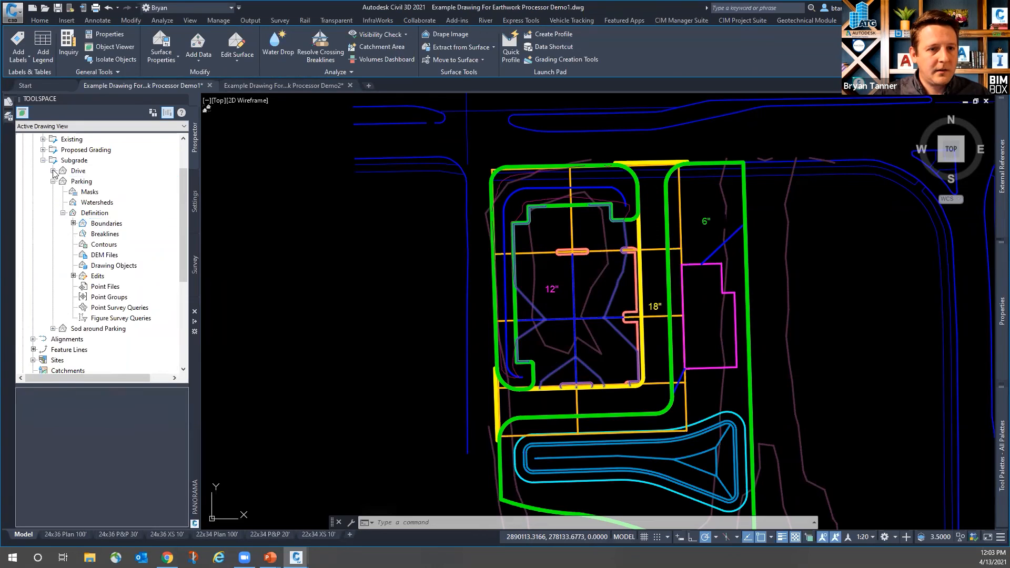
click(53, 171)
click(63, 202)
right_click(78, 171)
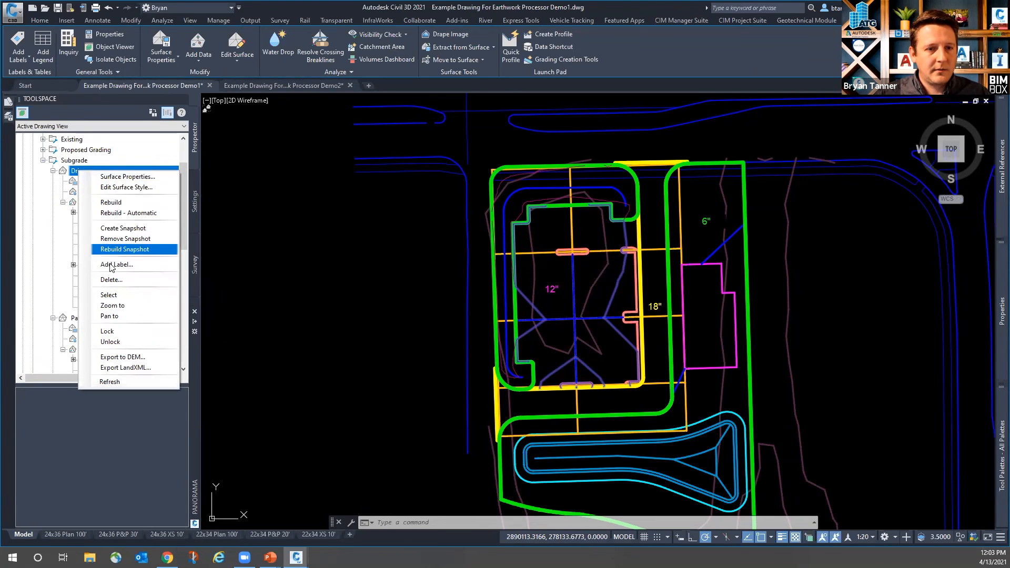
click(120, 295)
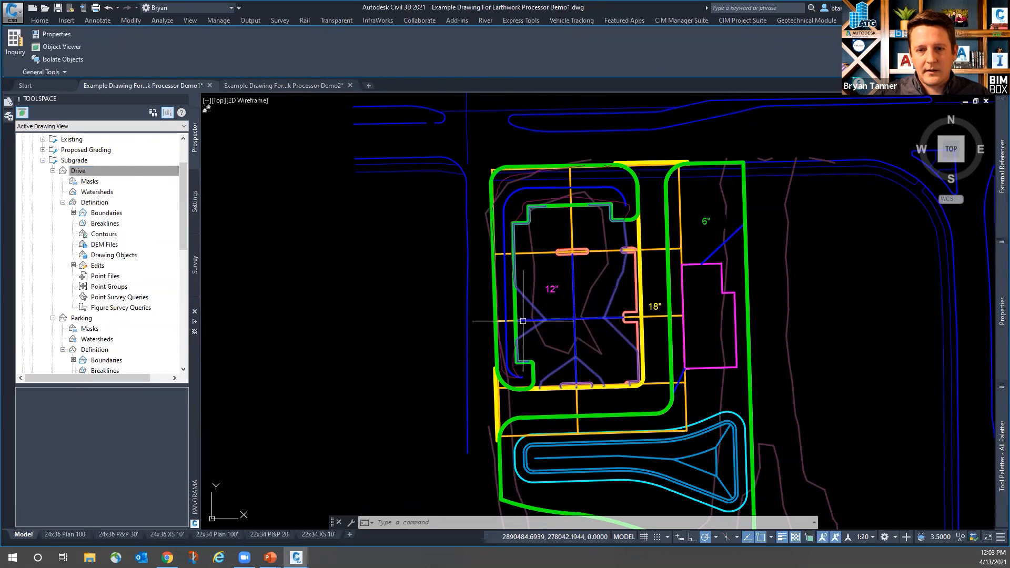
click(103, 213)
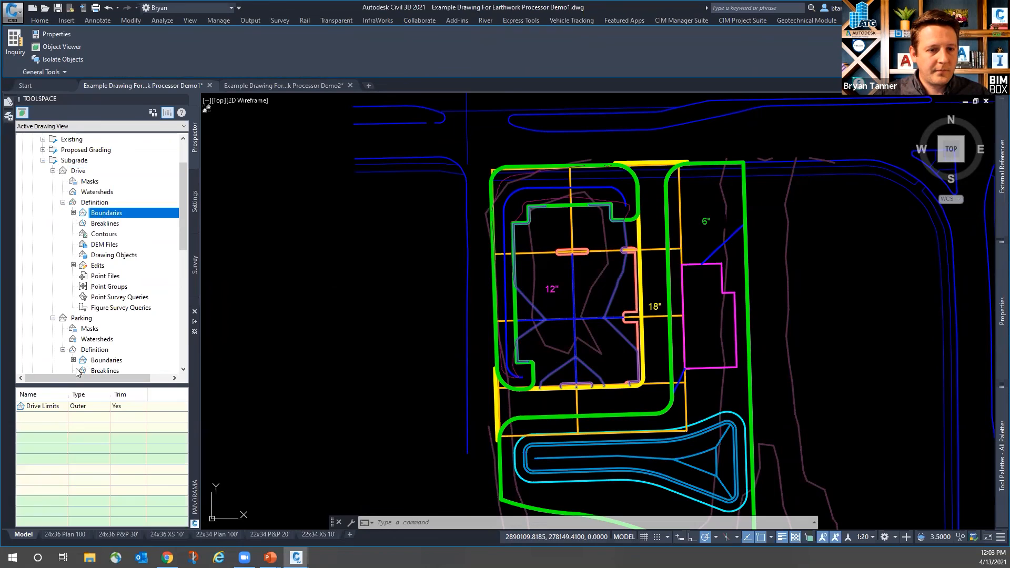
click(98, 266)
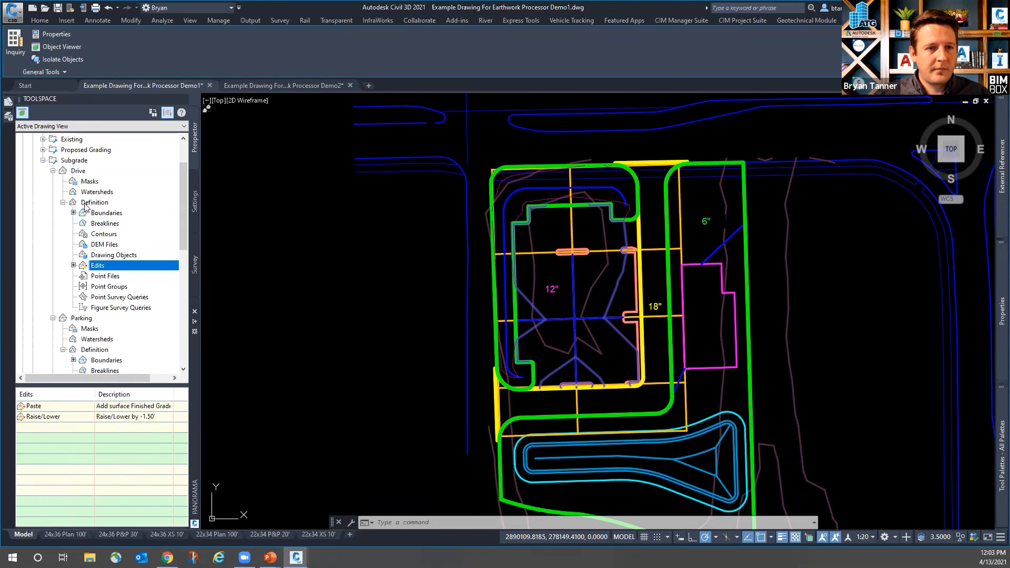
- Select the Drive surface in the drawing, check it in 3D in the Object Viewer, and close the viewer
right_click(78, 171)
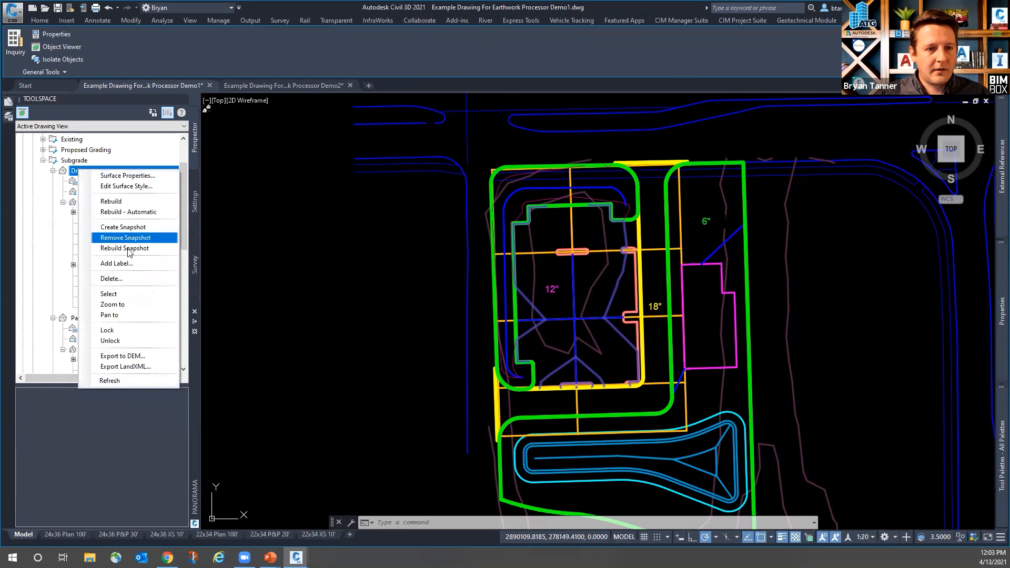
click(110, 295)
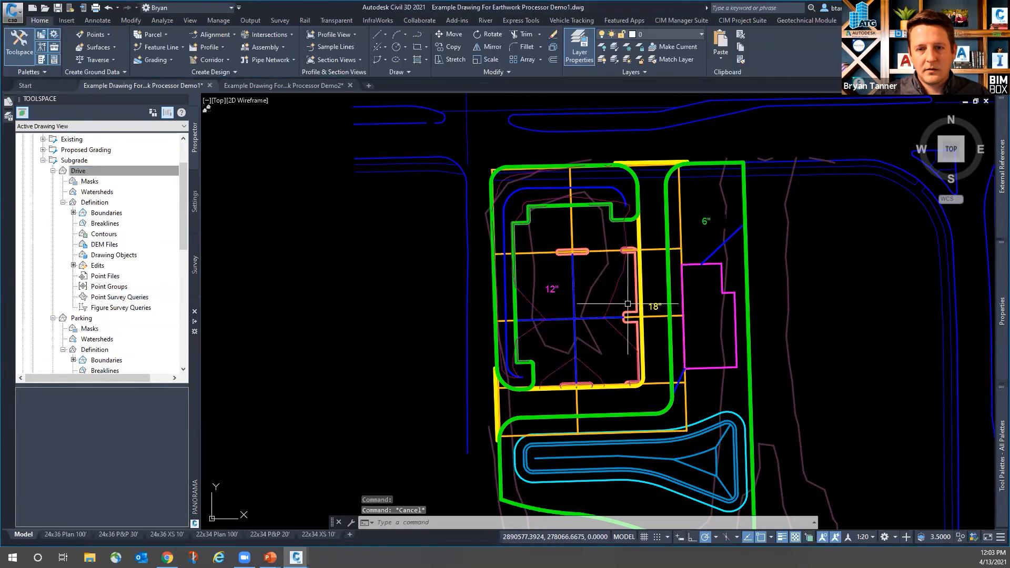
key(Escape)
right_click(79, 173)
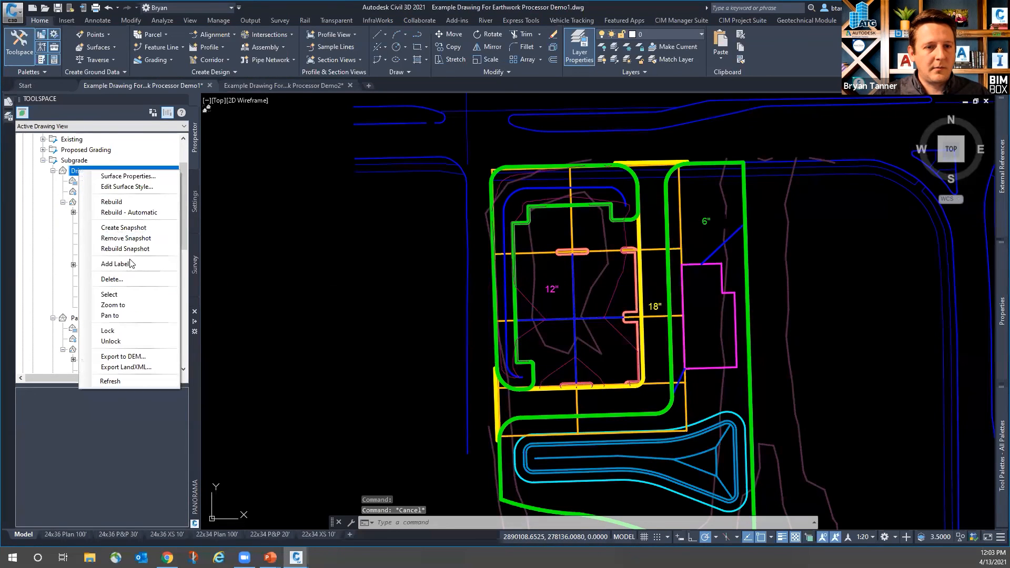
click(115, 296)
right_click(376, 270)
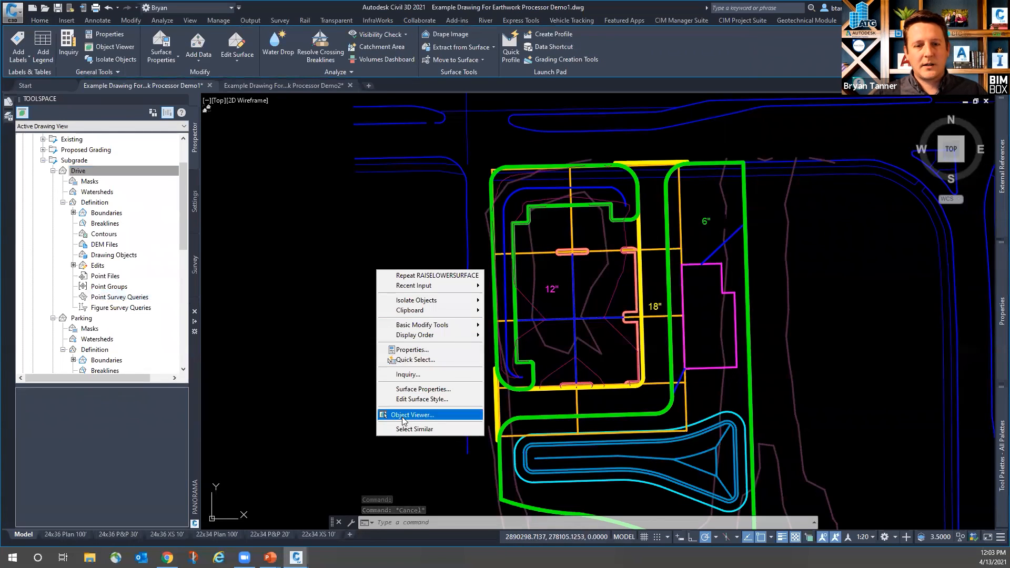
click(403, 416)
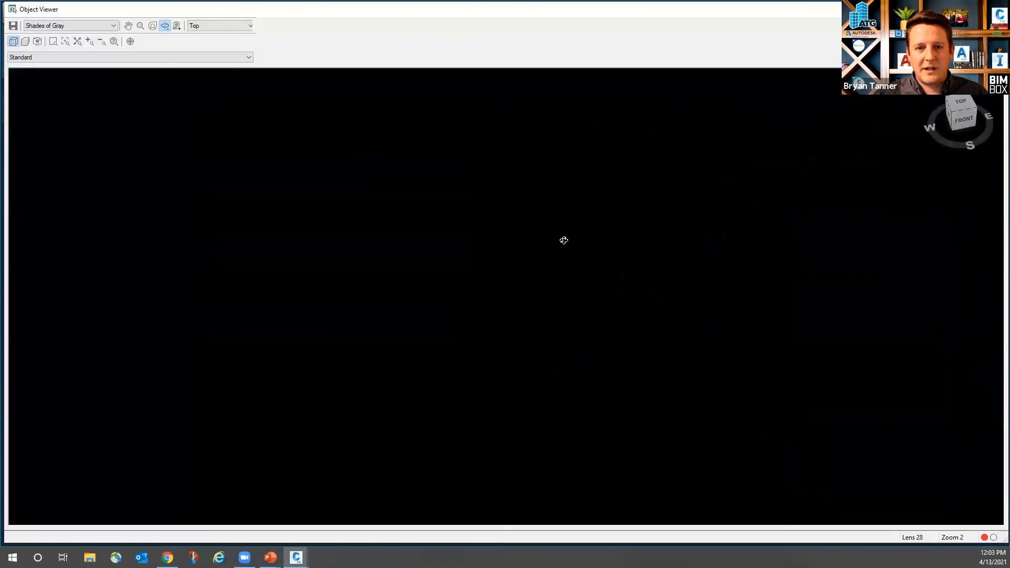
drag(551, 306, 618, 208)
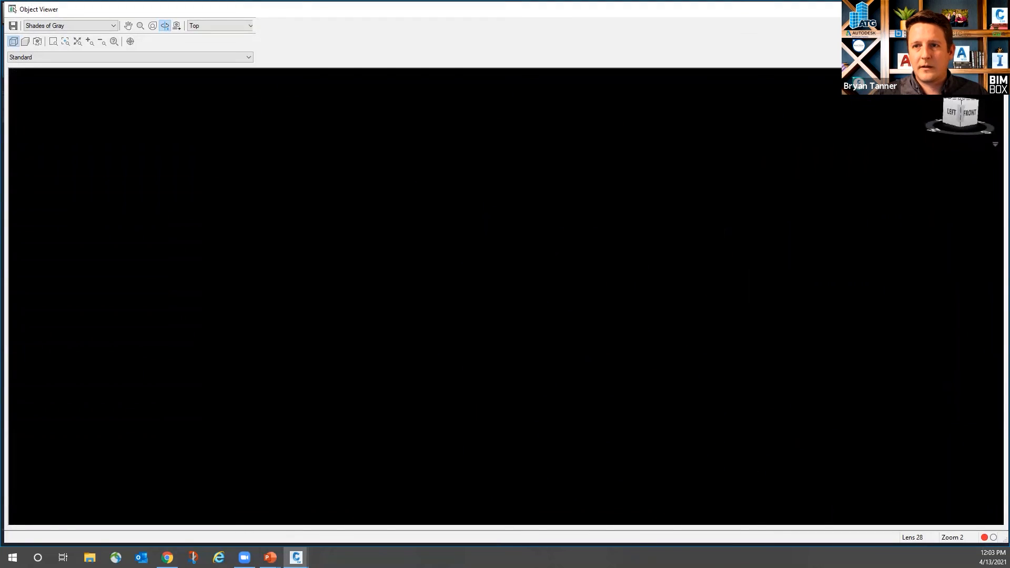
key(Escape)
- Select the yellow 18-inch subgrade polyline around the drive and inspect its geometry properties
scroll(499, 397, up, 3)
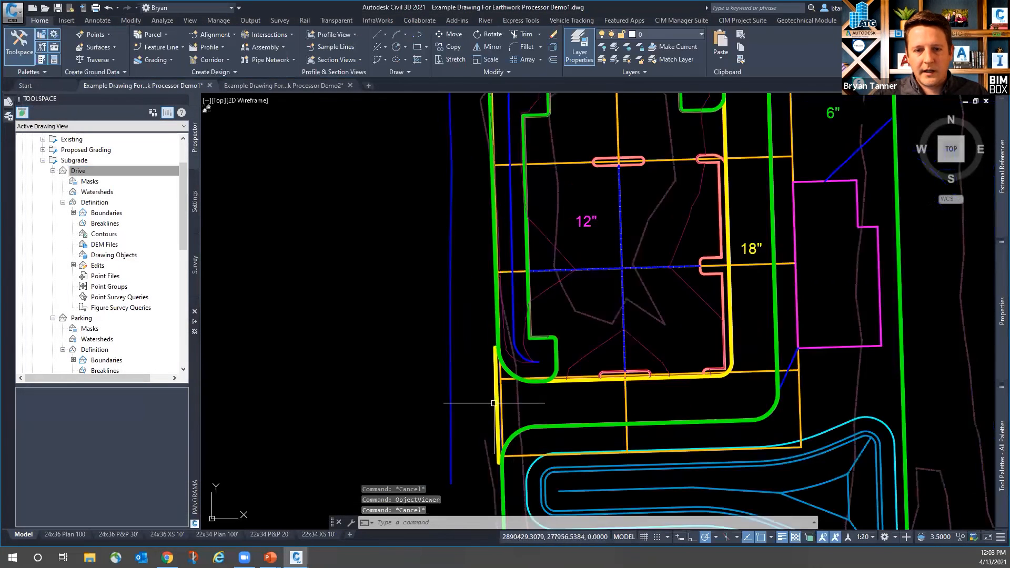
click(500, 386)
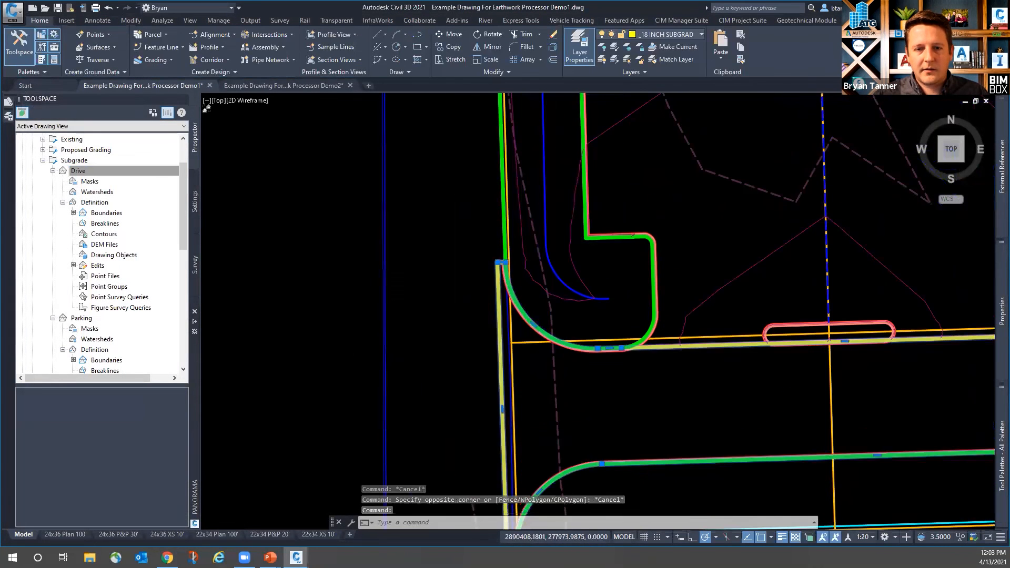
scroll(421, 345, down, 2)
scroll(420, 348, down, 4)
scroll(611, 118, up, 3)
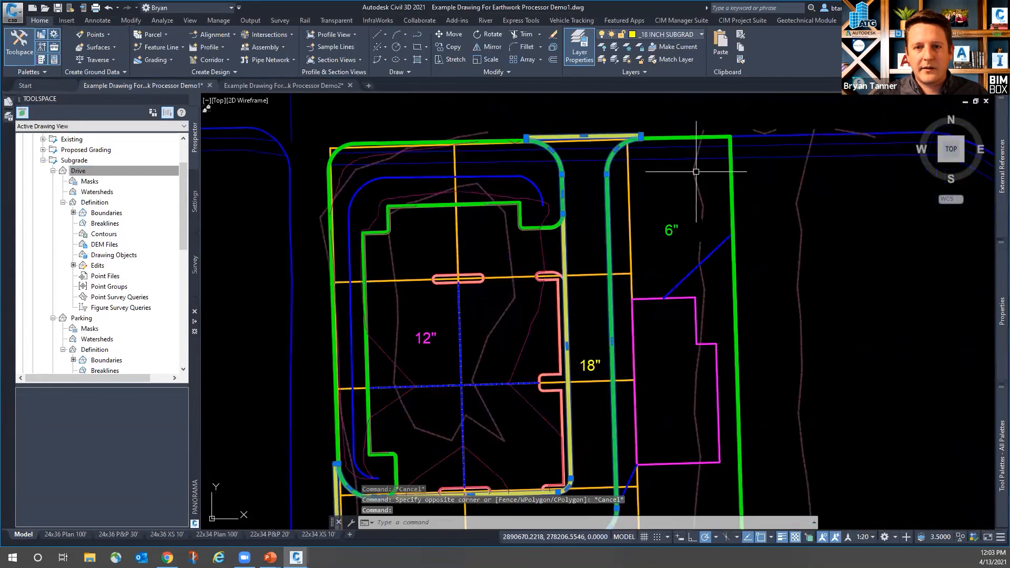
mouse_move(996, 300)
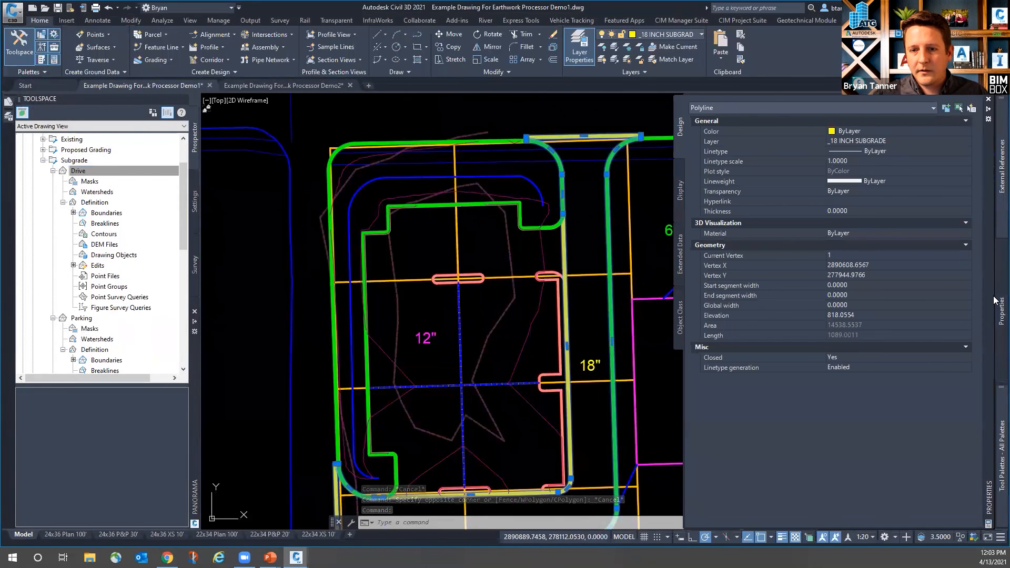
- Delete the Drive Limits outer boundary from the Drive surface's definition and confirm the removal
click(105, 213)
right_click(105, 213)
click(46, 407)
right_click(46, 406)
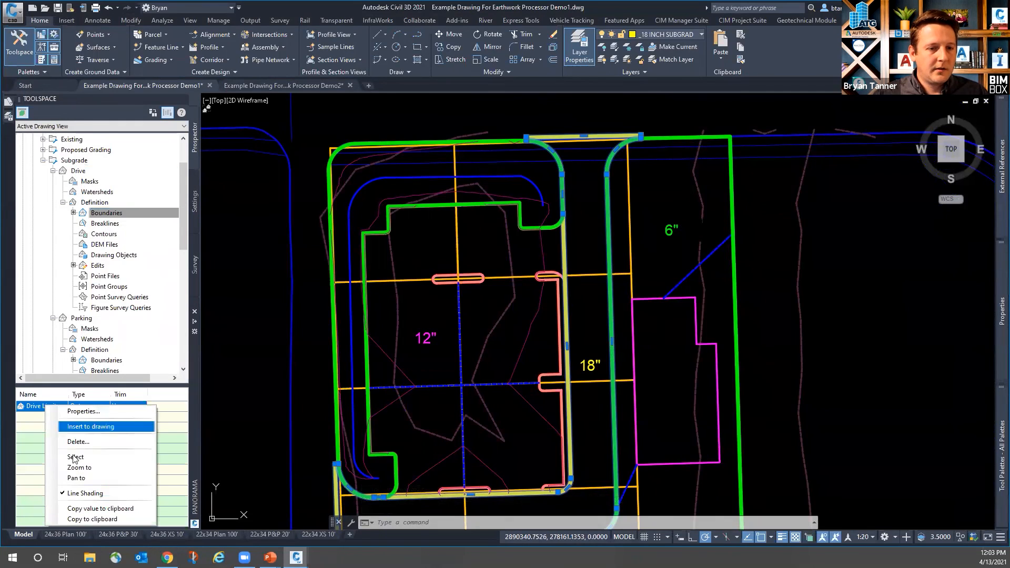
click(78, 442)
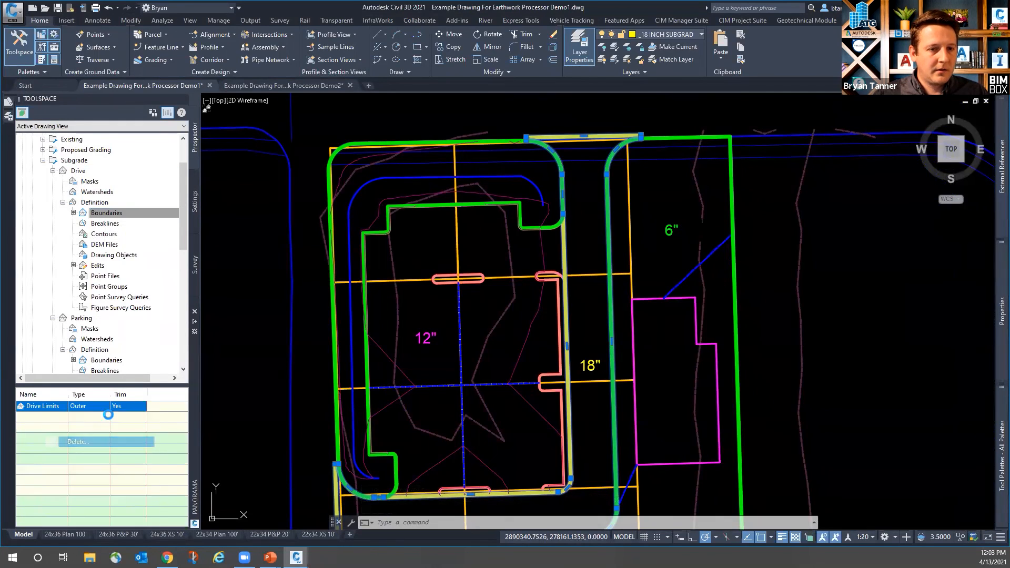
click(537, 301)
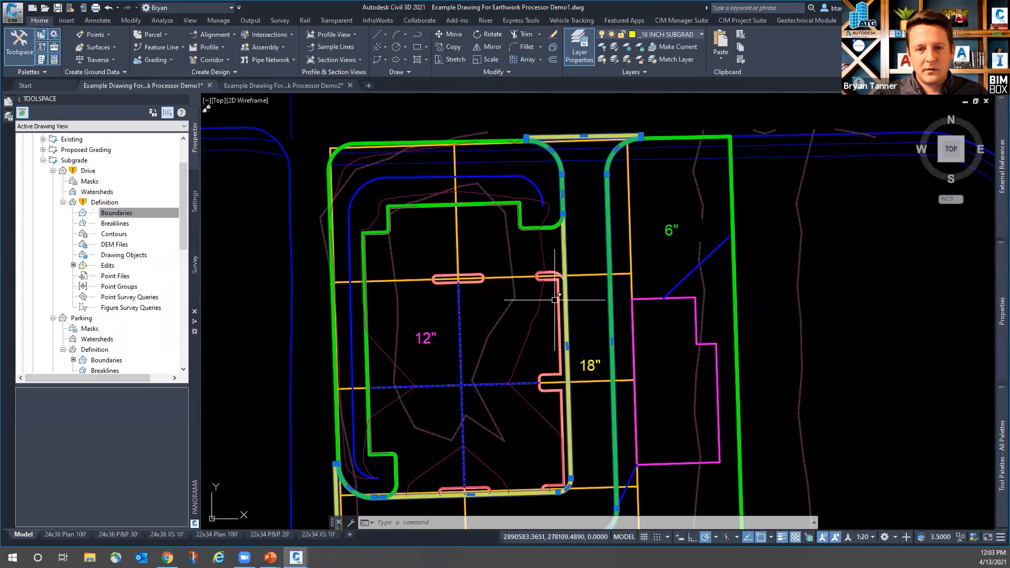
- Check the edits of the Drive subgrade surface and rebuild that surface
click(105, 267)
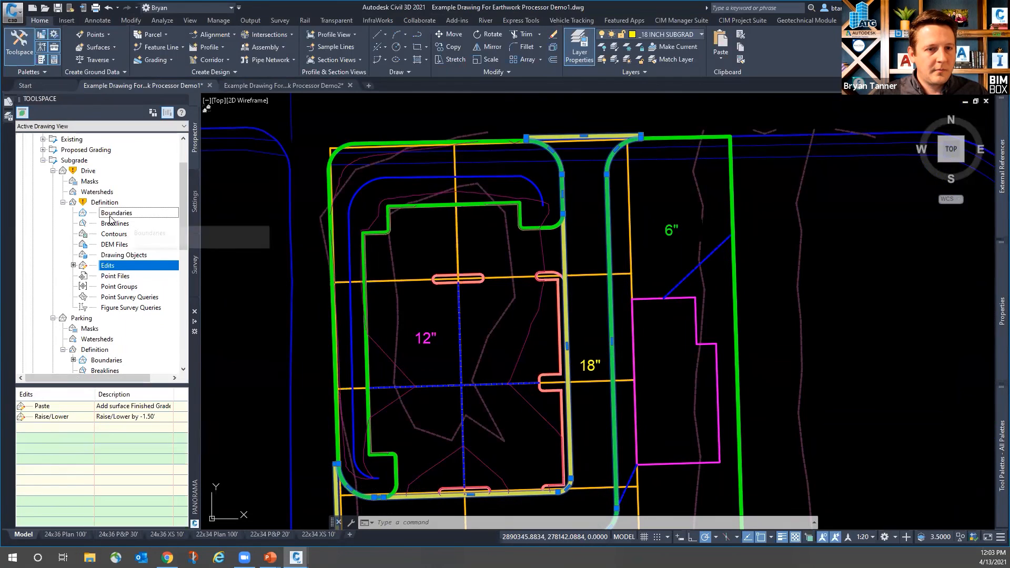
right_click(111, 215)
right_click(87, 172)
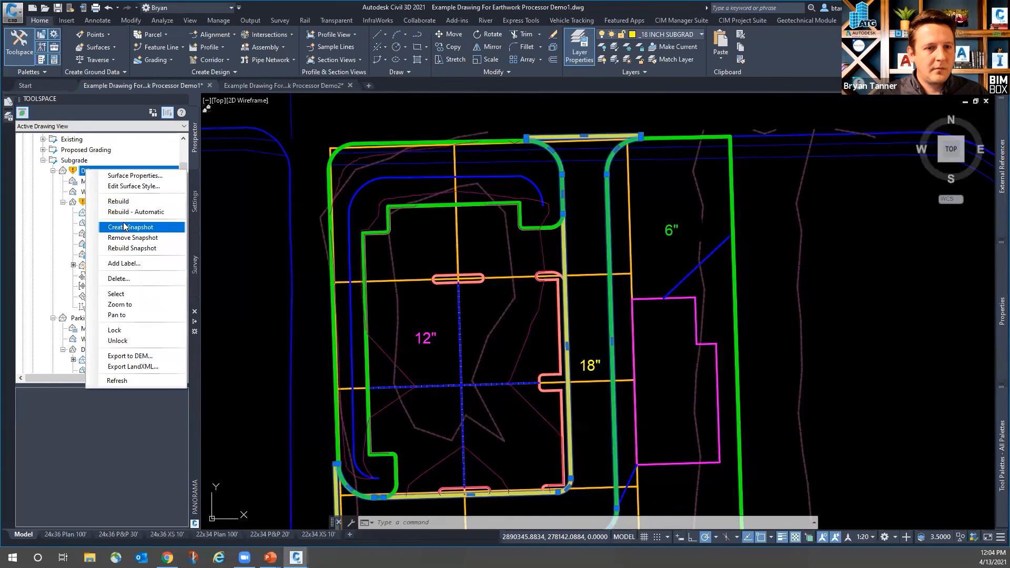
click(121, 204)
- Add an outer, non-destructive boundary named Drive Limits to the Drive surface from the drive outline, with a mid-ordinate distance of .01
right_click(105, 214)
click(129, 219)
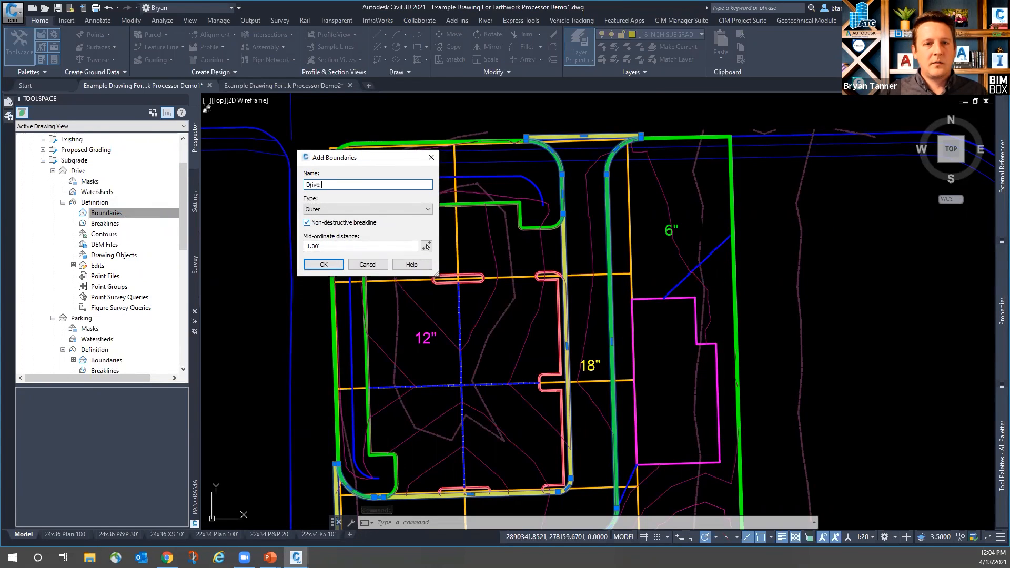
drag(328, 246, 303, 250)
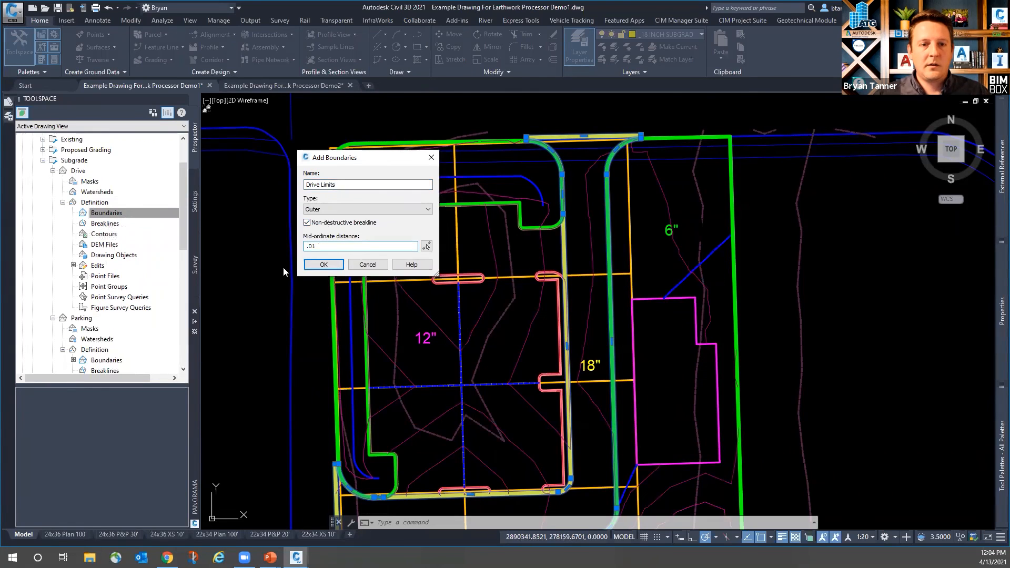
click(324, 265)
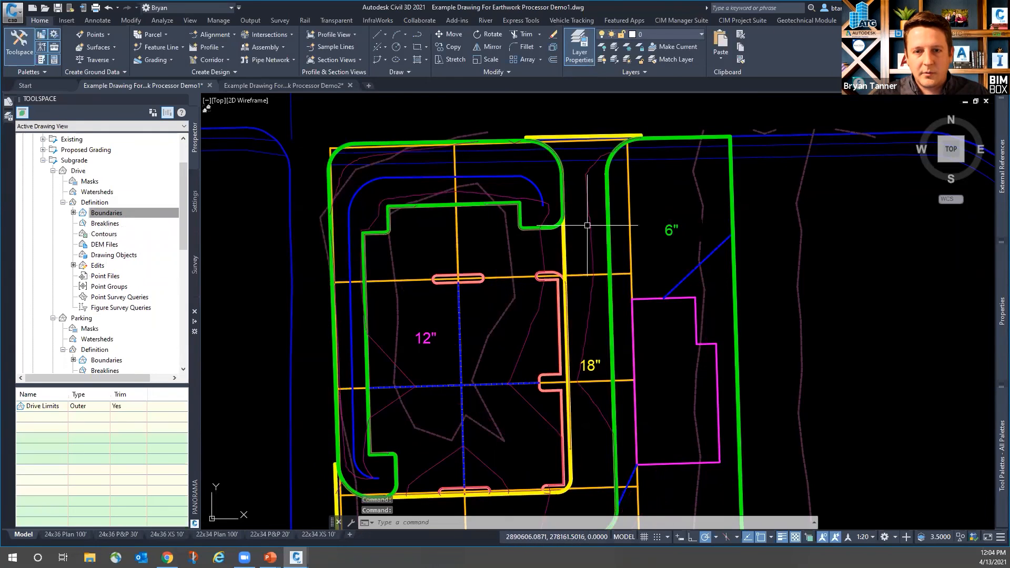
- Show the drive, parking and surrounding sod subgrade surfaces together in the Object Viewer
scroll(618, 192, down, 2)
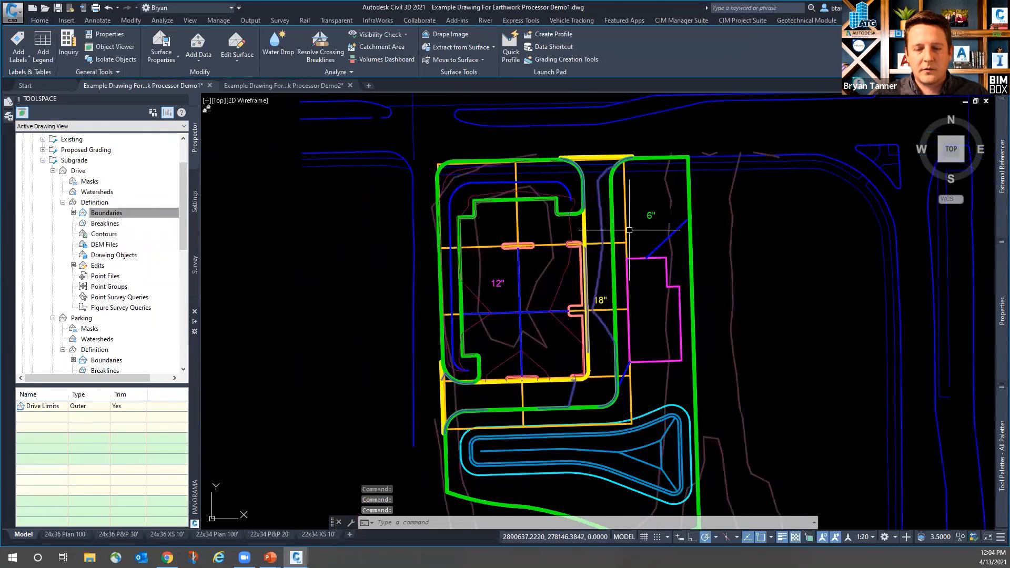
scroll(600, 247, up, 2)
key(Escape)
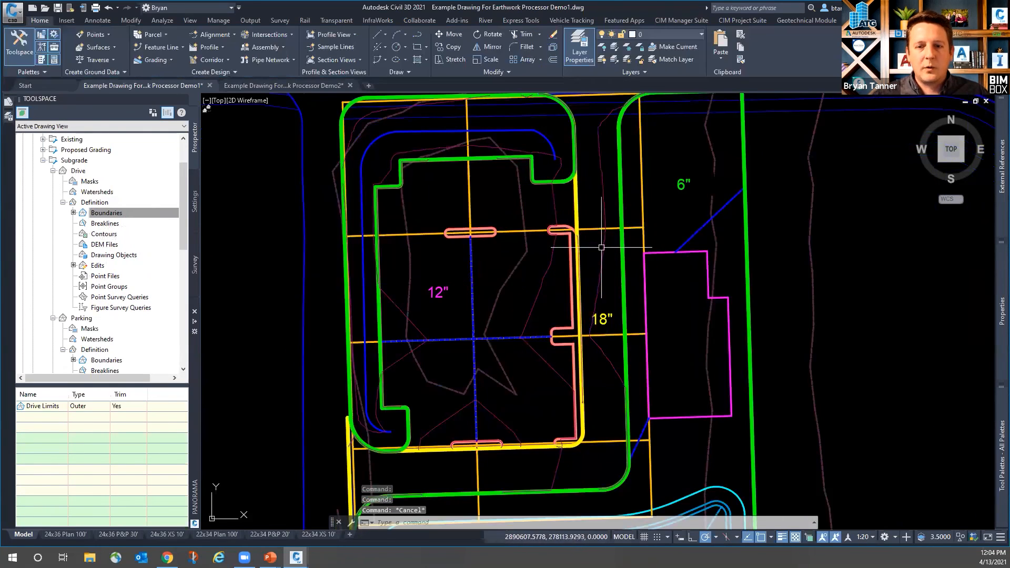
click(604, 247)
click(549, 264)
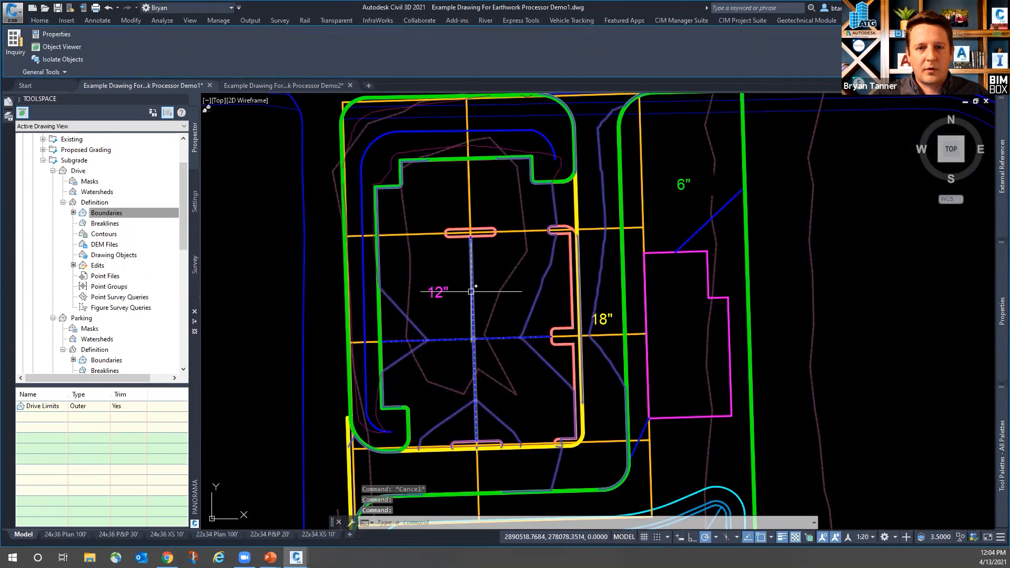
click(542, 152)
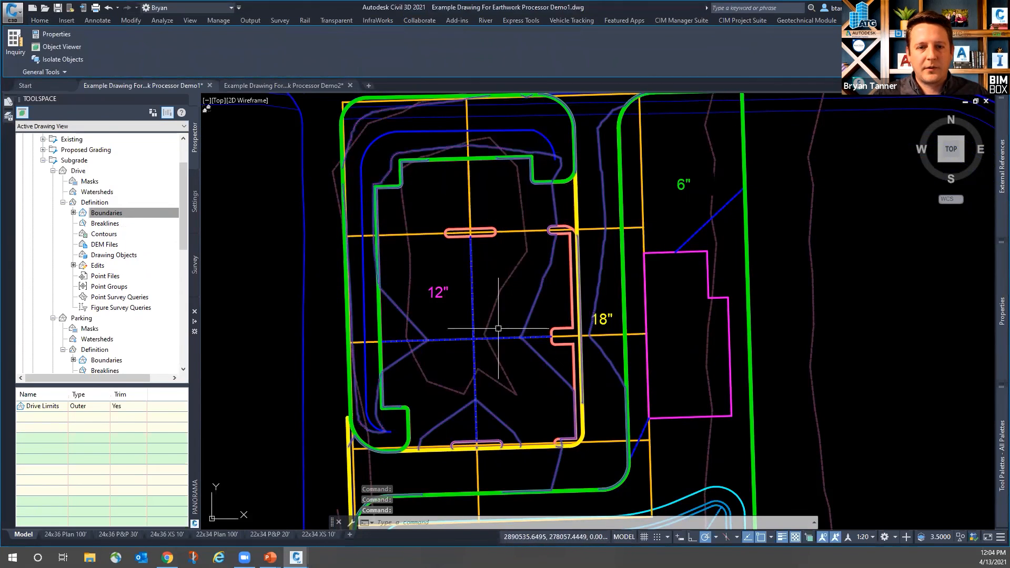
scroll(499, 328, down, 2)
right_click(458, 276)
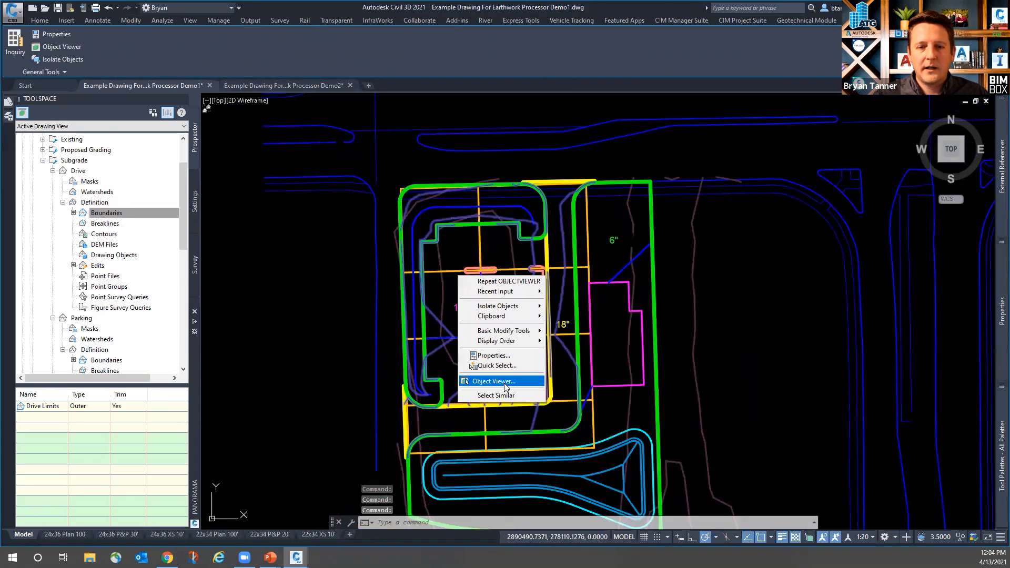
click(505, 385)
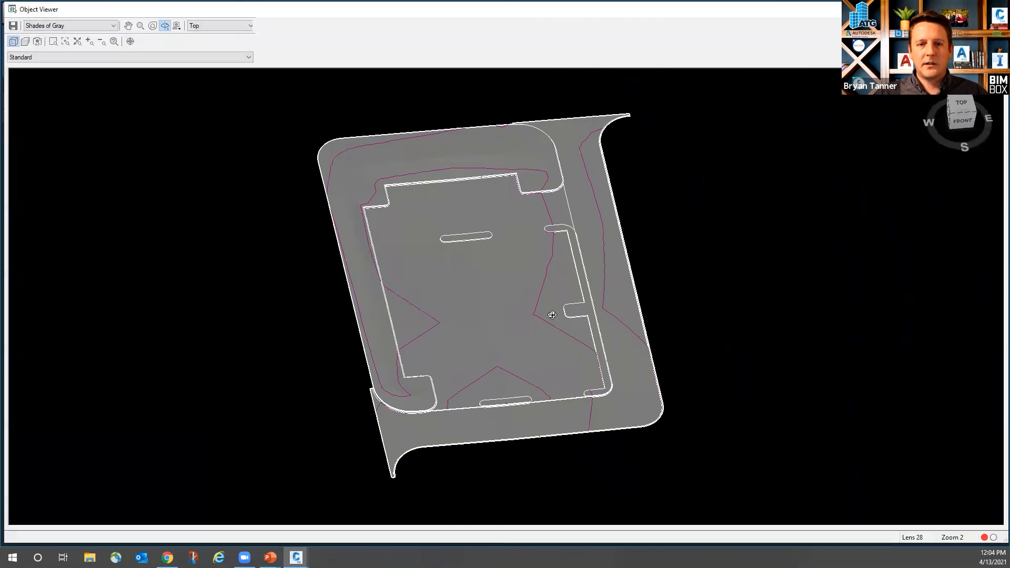
- Examine the combined drive, parking and sod surfaces in 3D from low oblique angles
drag(564, 333, 576, 282)
drag(561, 360, 574, 333)
scroll(561, 357, up, 5)
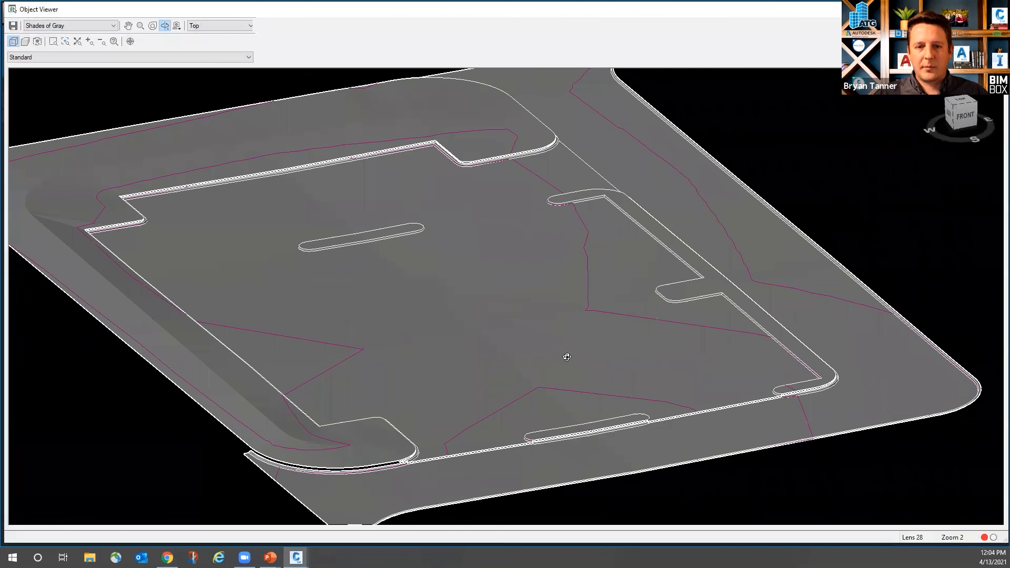
scroll(585, 335, down, 5)
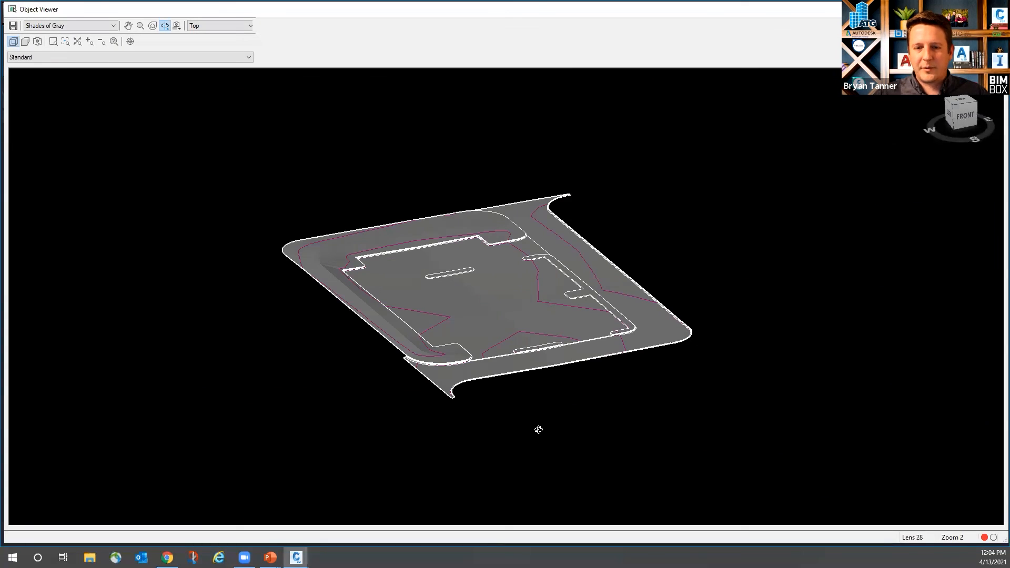
scroll(551, 332, up, 4)
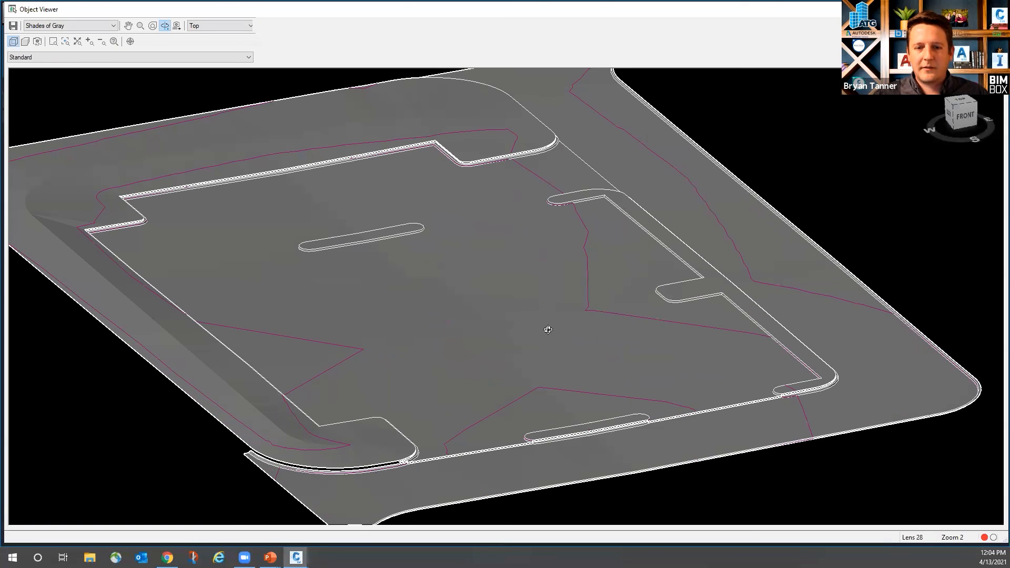
drag(550, 306, 427, 277)
drag(874, 162, 682, 319)
drag(515, 266, 589, 296)
- Inspect up close the elevation steps where the drive surface meets the parking and sod surfaces
middle_drag(872, 277, 430, 236)
scroll(430, 236, up, 1)
scroll(411, 179, up, 1)
scroll(411, 179, down, 1)
middle_drag(347, 147, 407, 199)
scroll(423, 244, up, 2)
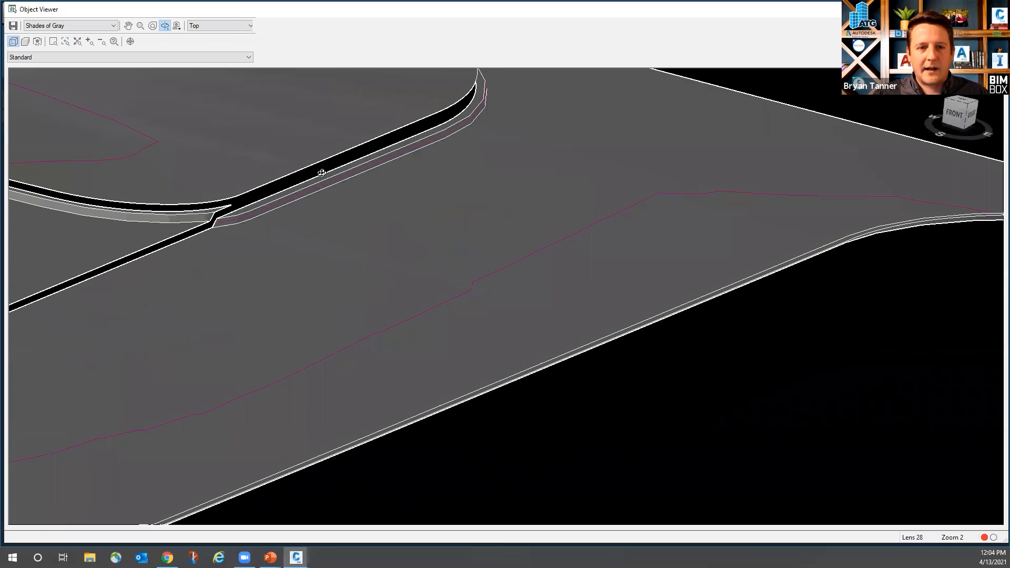
scroll(322, 173, up, 1)
middle_drag(316, 176, 670, 292)
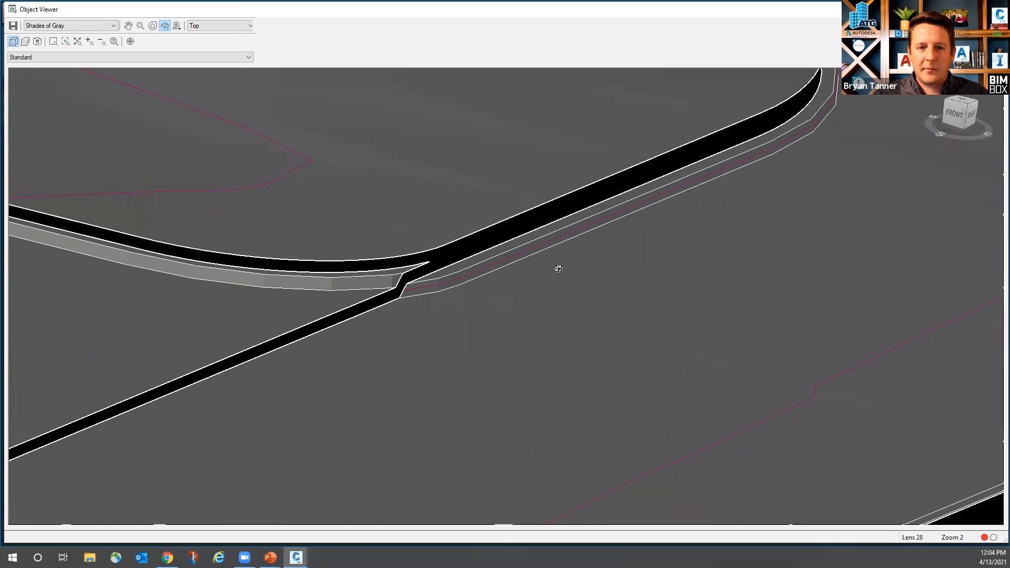
scroll(723, 245, down, 1)
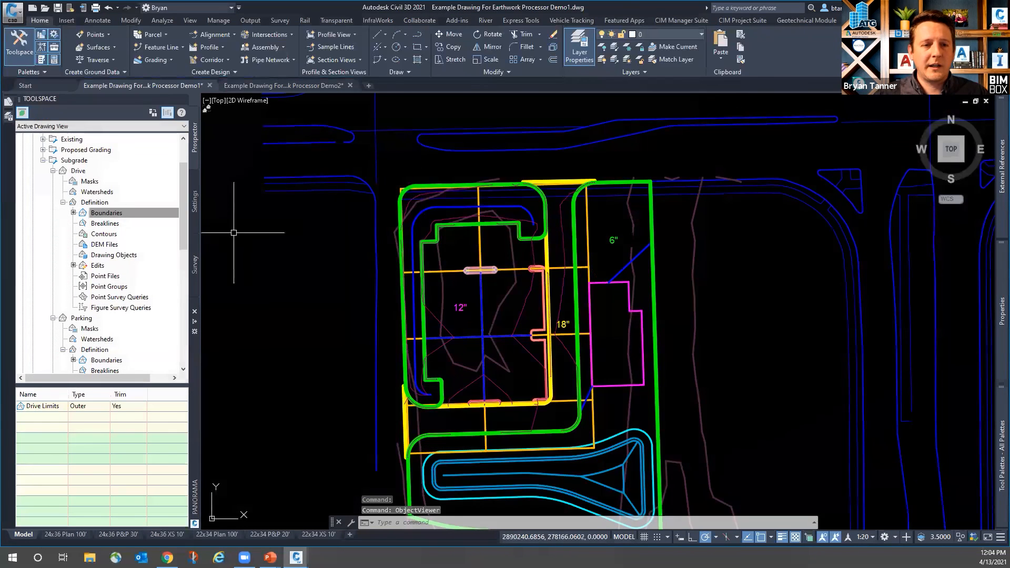
- Collapse the Drive and Parking surfaces and the Subgrade folder in the surface tree
click(63, 203)
click(53, 171)
click(53, 182)
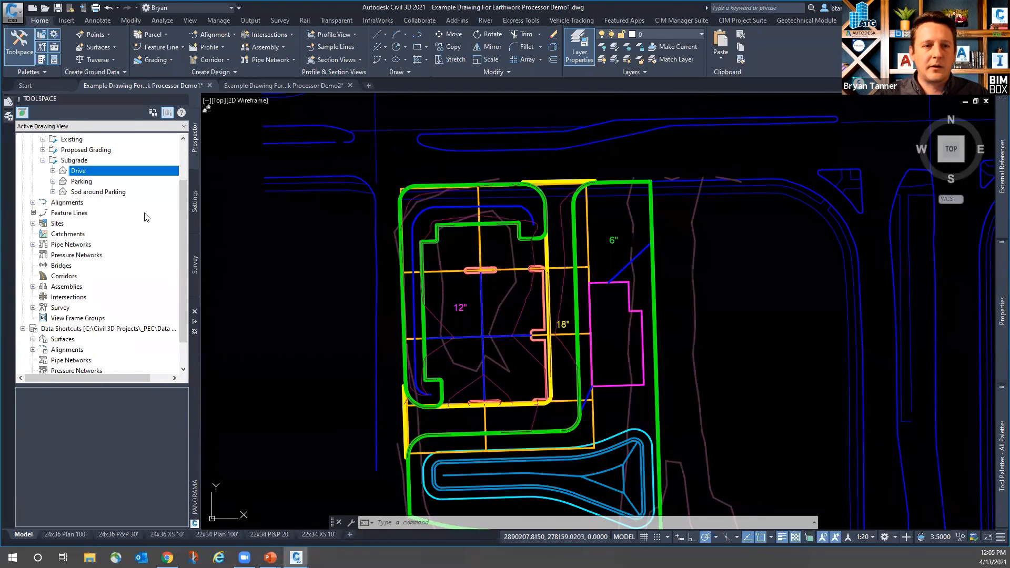
scroll(665, 333, down, 3)
scroll(665, 333, up, 4)
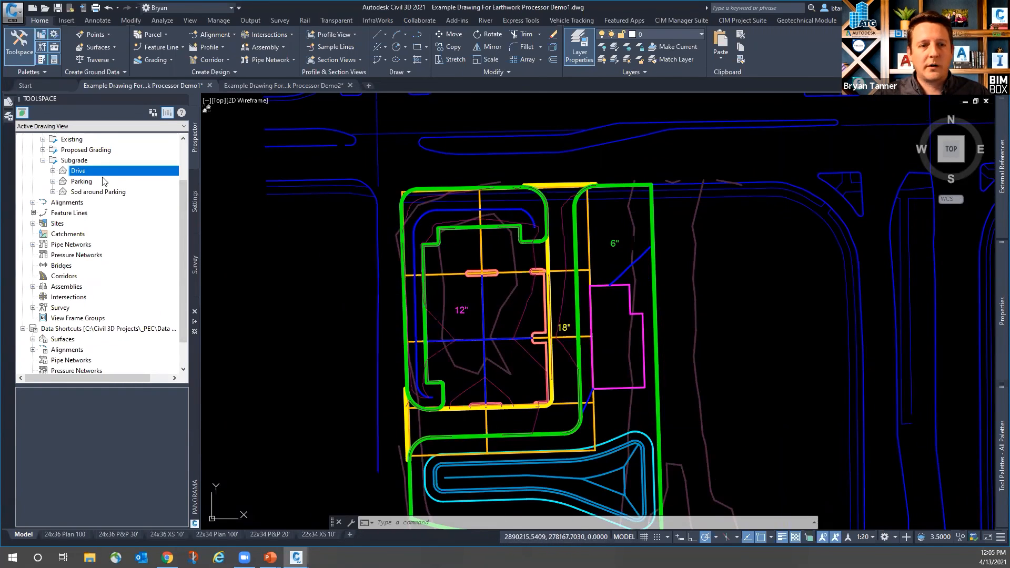
scroll(89, 212, up, 2)
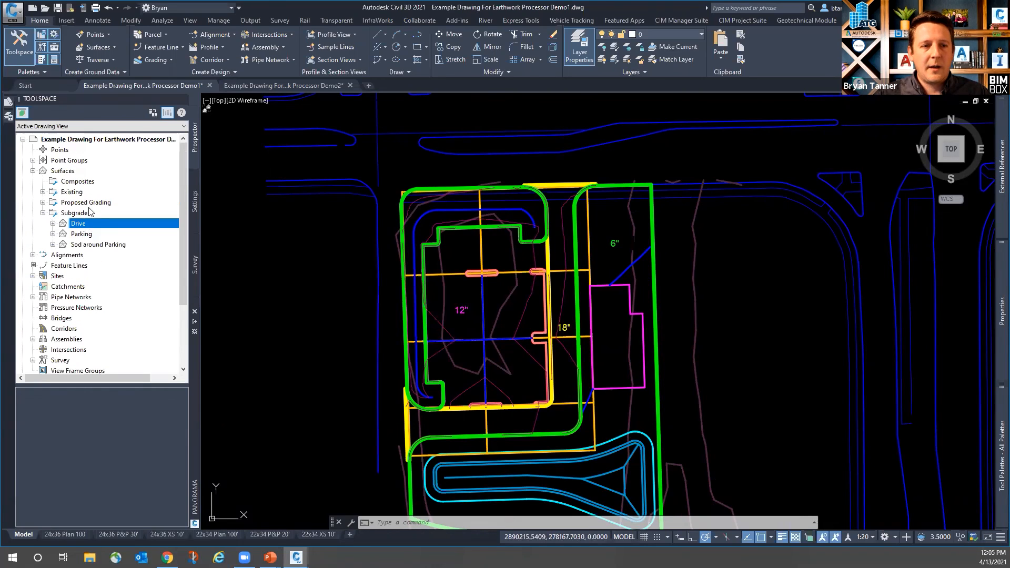
click(43, 213)
- Create a TIN surface named Composite Subgrade with the 1-5_Proposed style
right_click(73, 186)
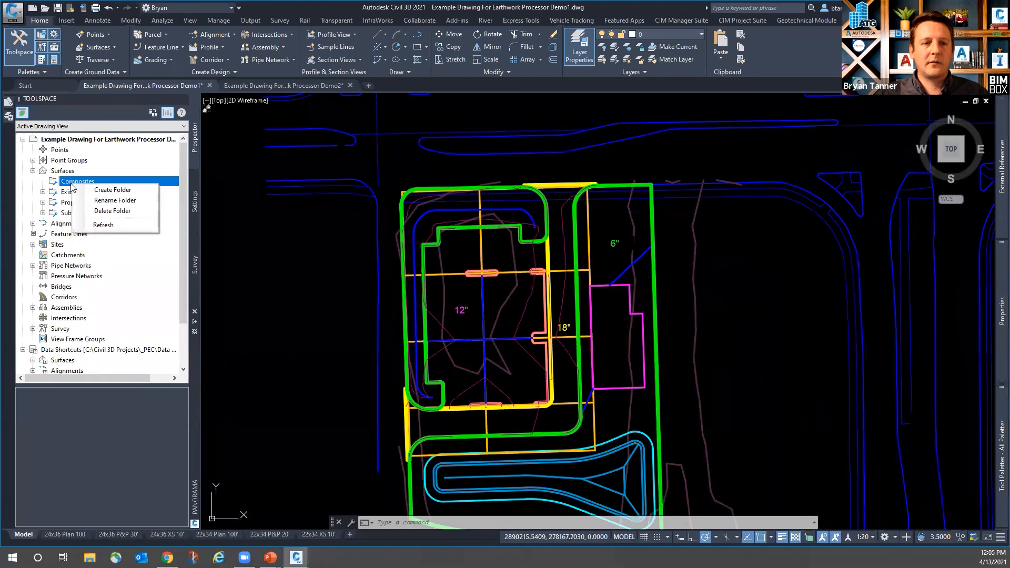
right_click(56, 170)
click(95, 173)
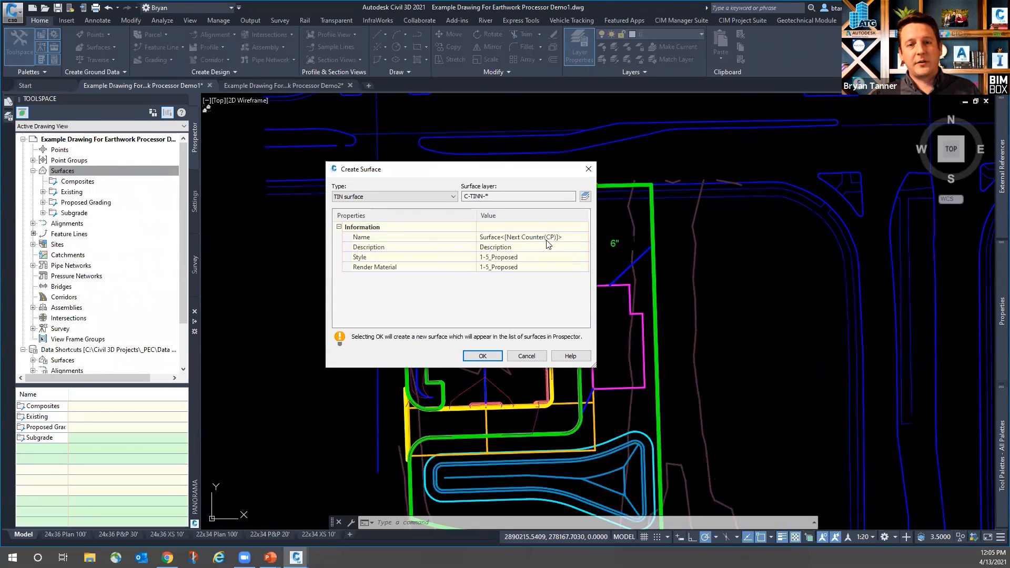
click(548, 238)
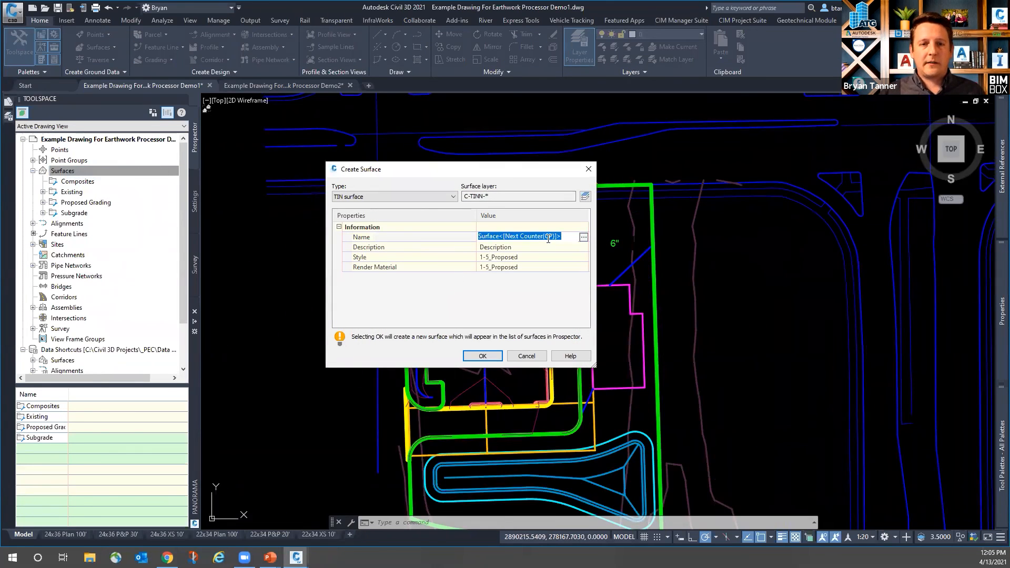
text(Composite Subgrade)
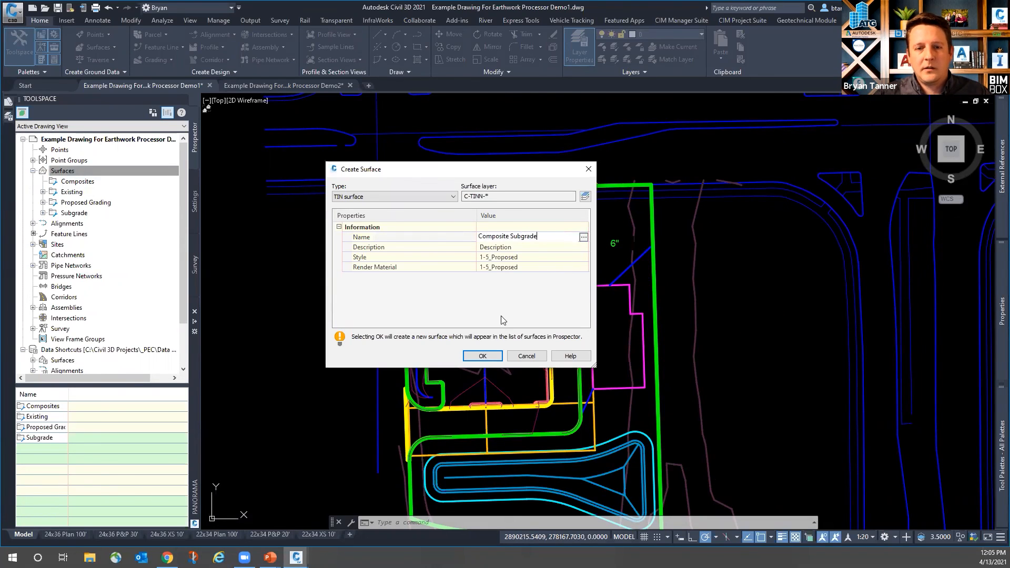
click(482, 356)
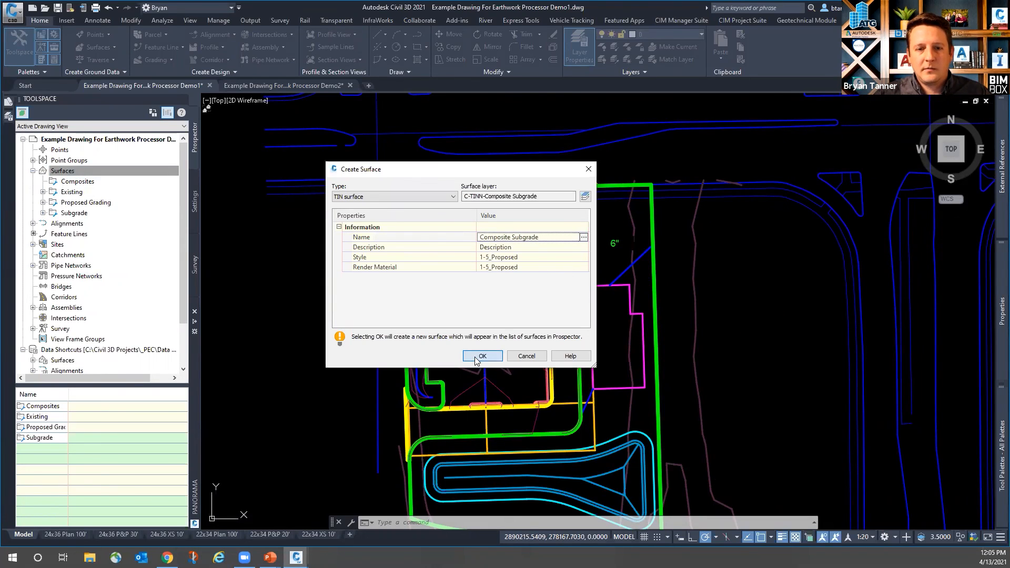
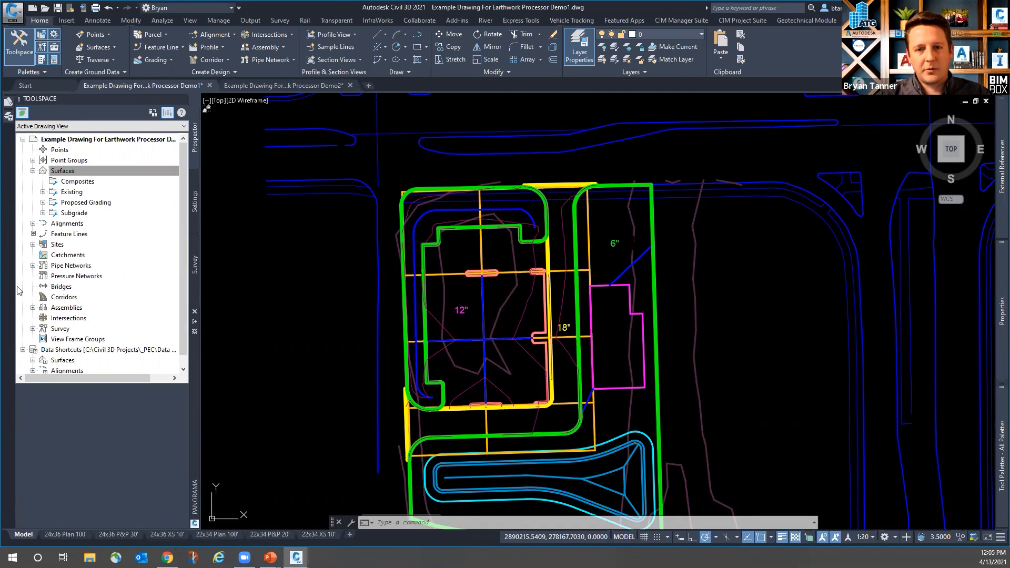
- Move the Composite Subgrade surface into the Composites folder and expand that folder
click(62, 171)
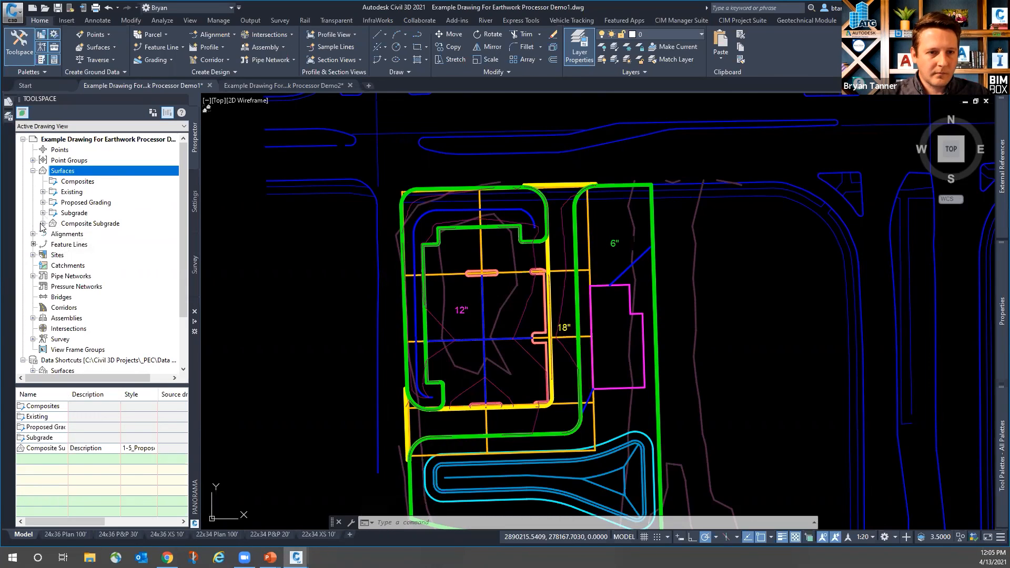
click(90, 223)
drag(93, 226, 81, 183)
click(44, 182)
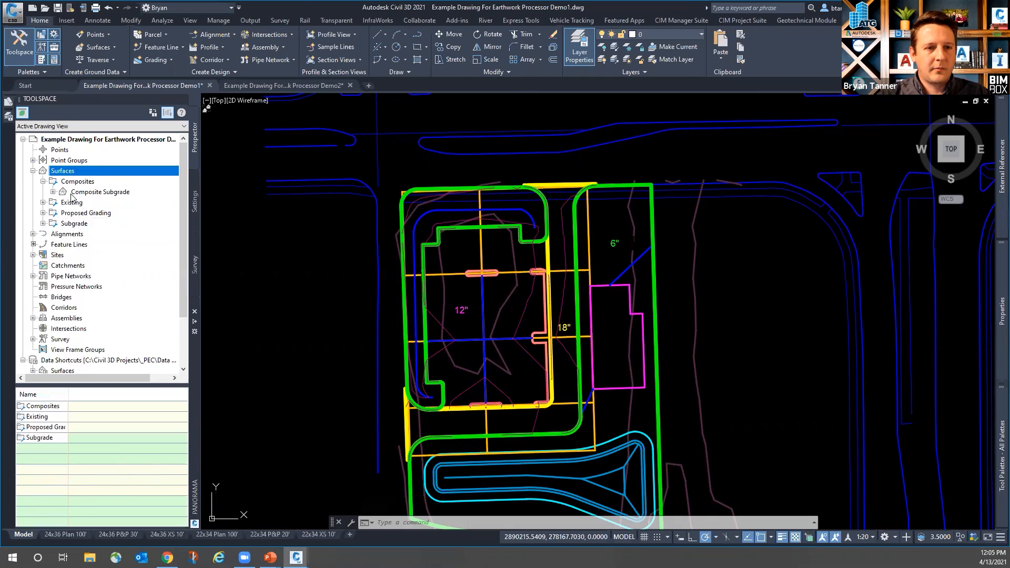
- Paste the Drive, Parking and Sod around Parking surfaces into the Composite Subgrade surface and collapse its tree entry
click(53, 192)
click(63, 224)
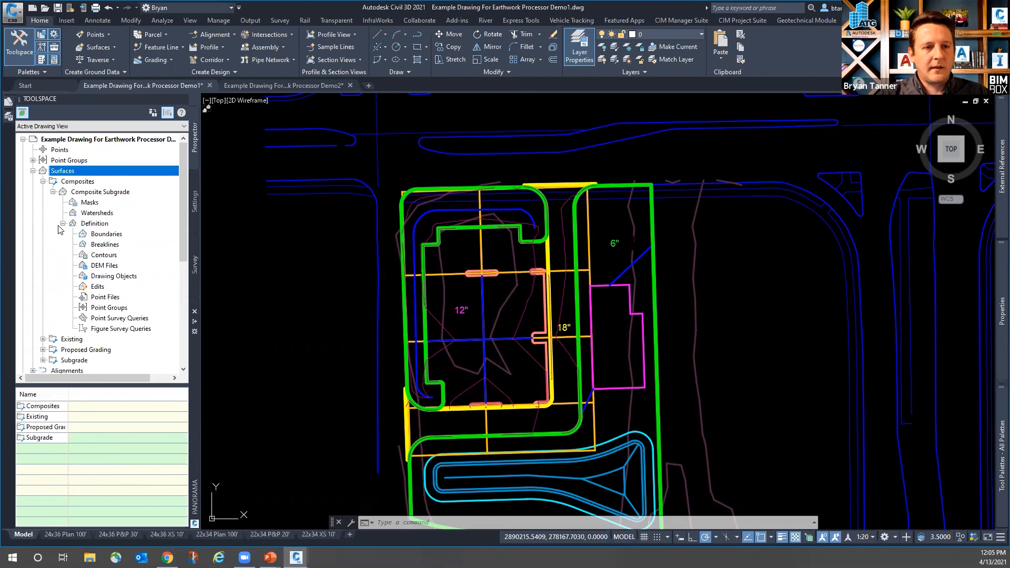
right_click(100, 289)
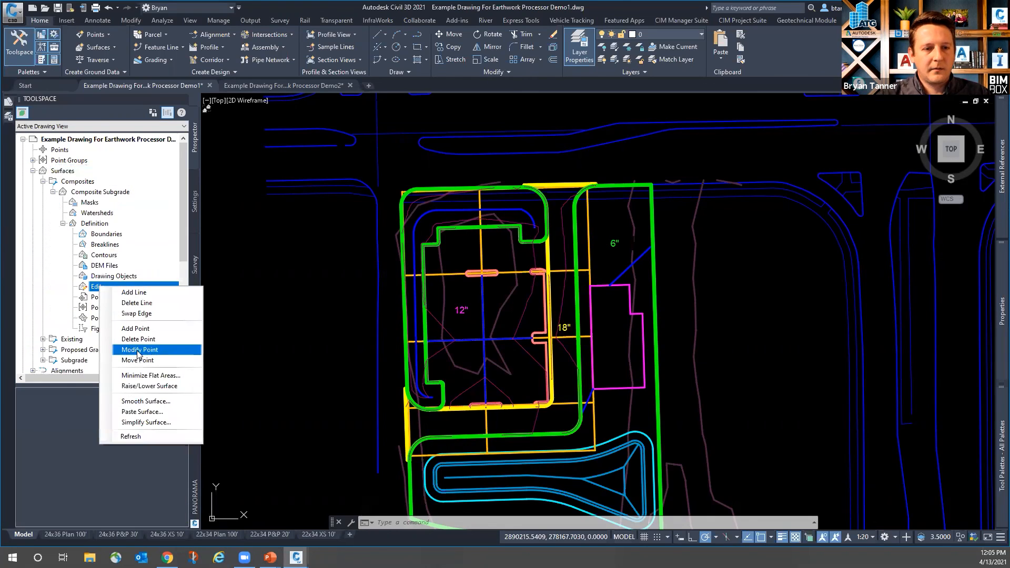
click(136, 416)
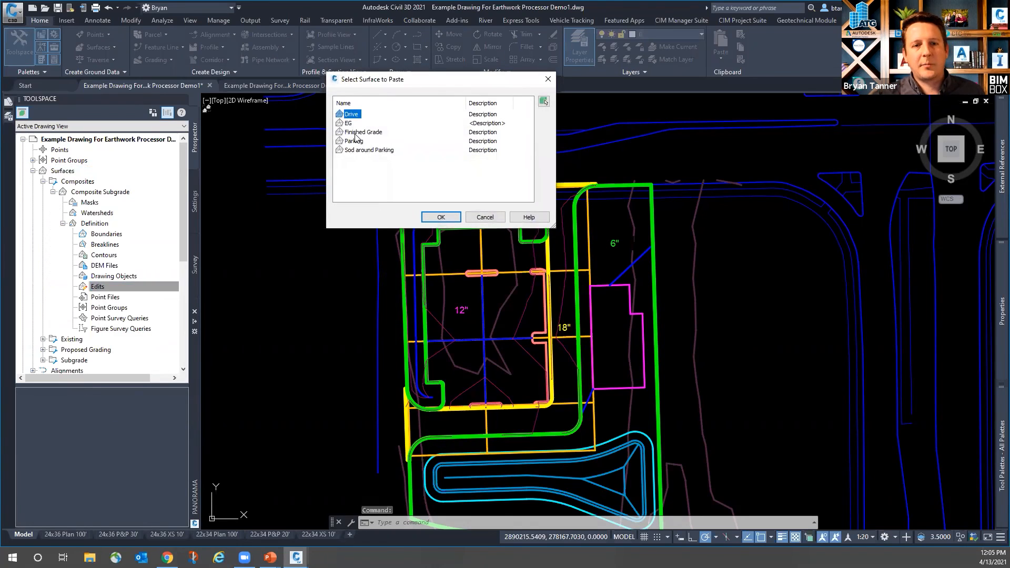
click(354, 141)
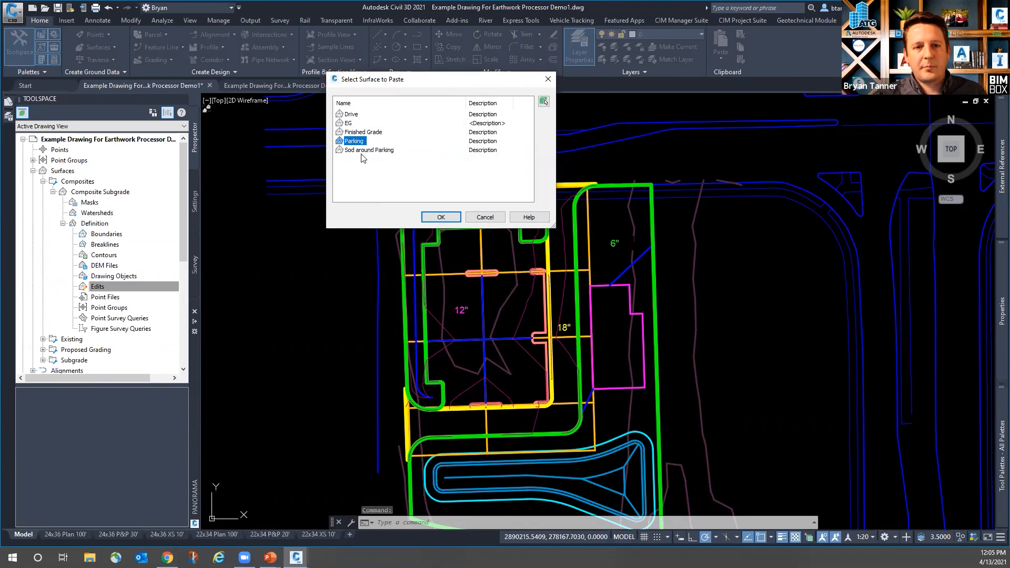
shift+click(362, 152)
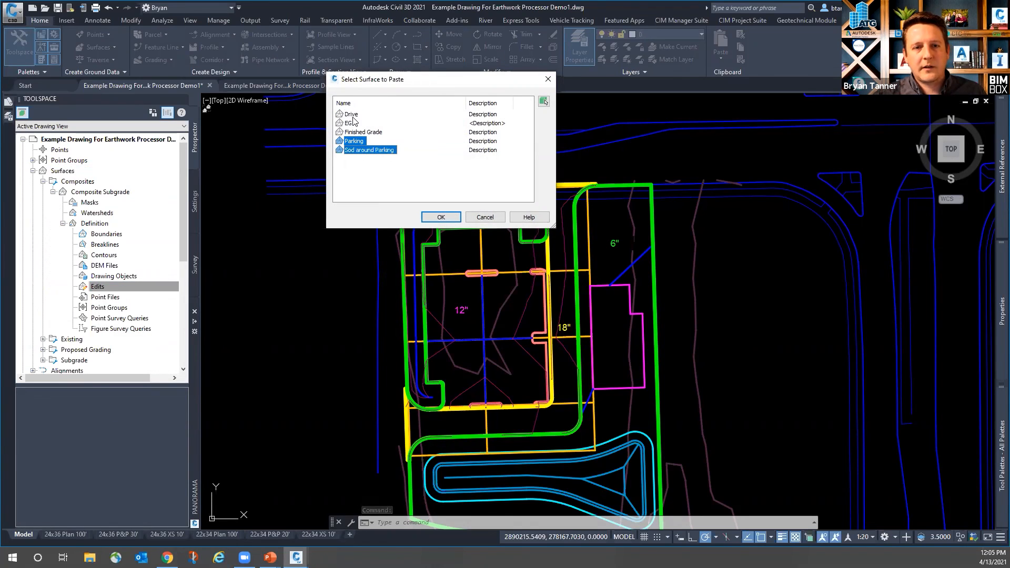
click(441, 217)
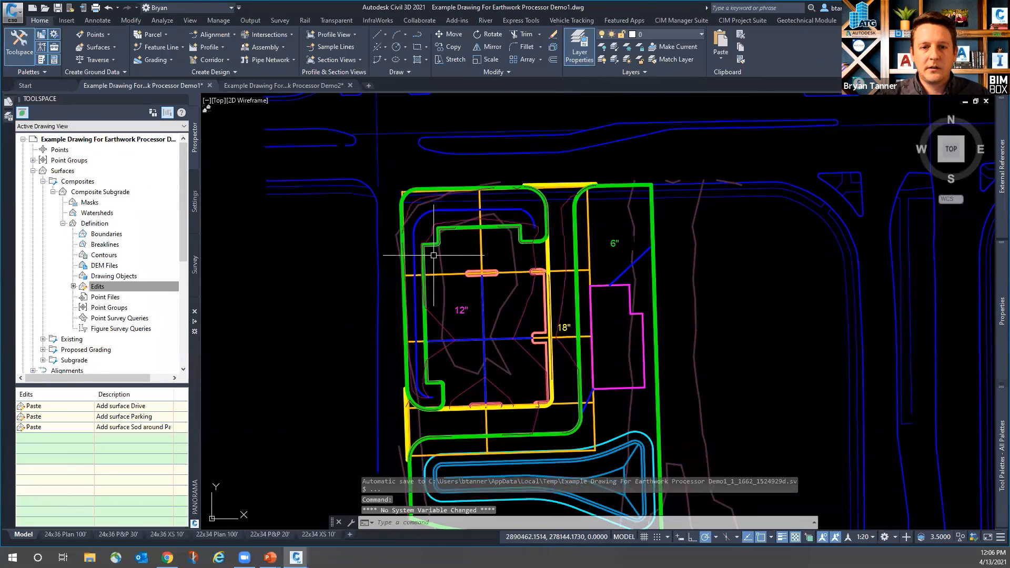
click(53, 192)
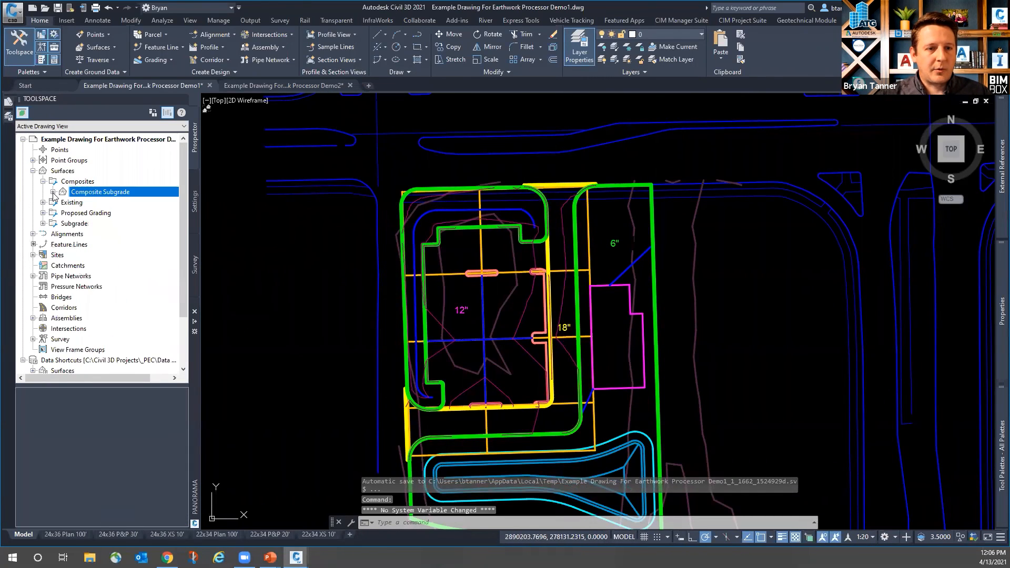
- Open the Composite Subgrade surface in the Object Viewer and examine the elevation breaks along the curb edges between drive and parking in 3D
right_click(90, 192)
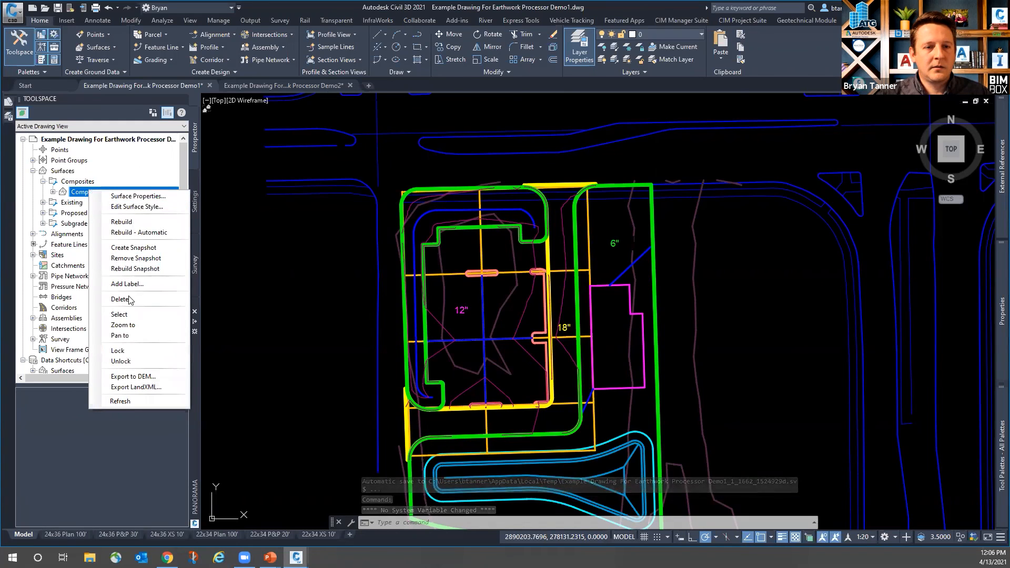
click(119, 314)
right_click(293, 271)
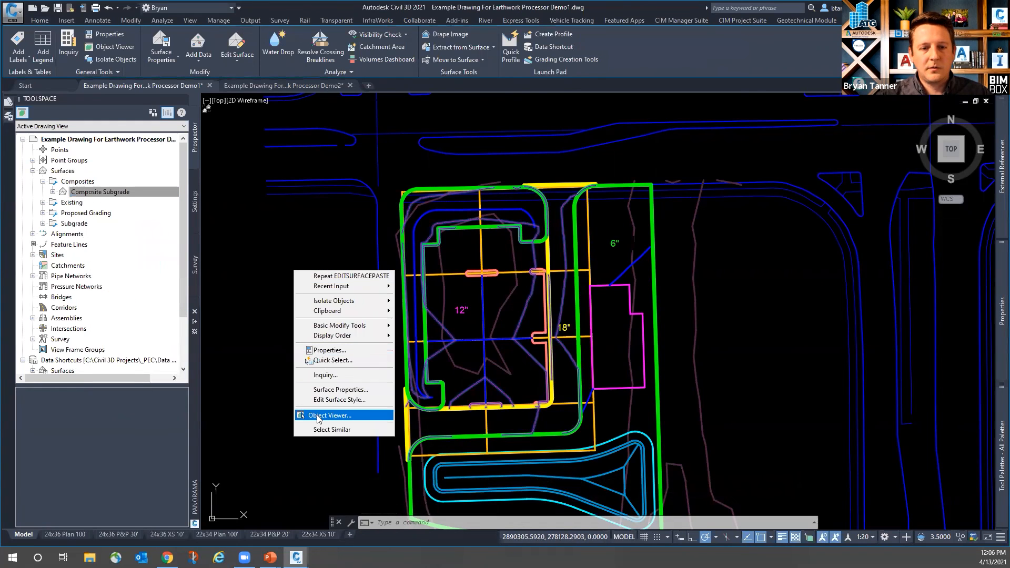
click(310, 416)
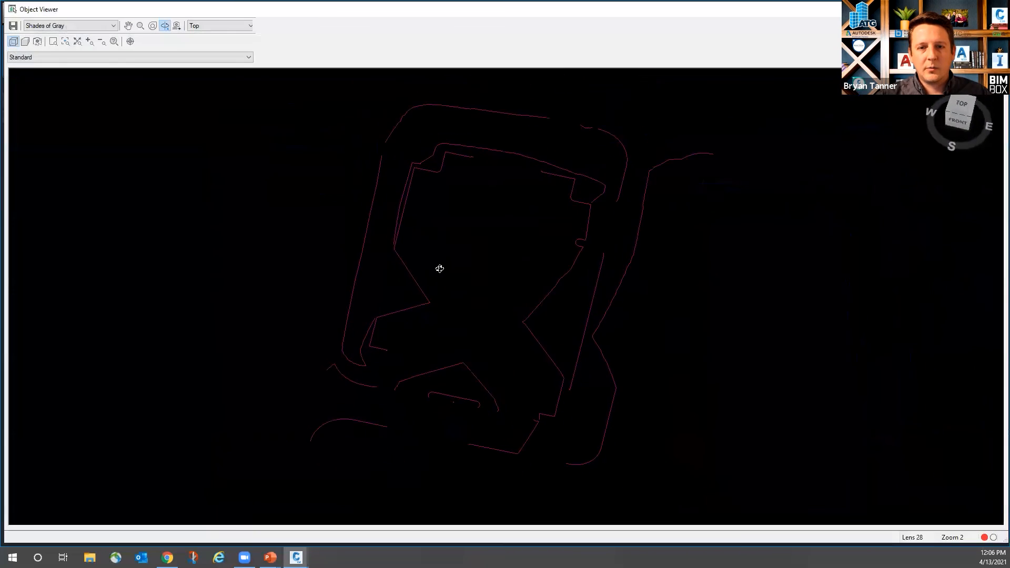
drag(492, 342, 458, 243)
scroll(684, 282, up, 5)
middle_drag(784, 279, 291, 225)
middle_drag(493, 176, 454, 196)
scroll(415, 175, up, 4)
scroll(409, 363, down, 4)
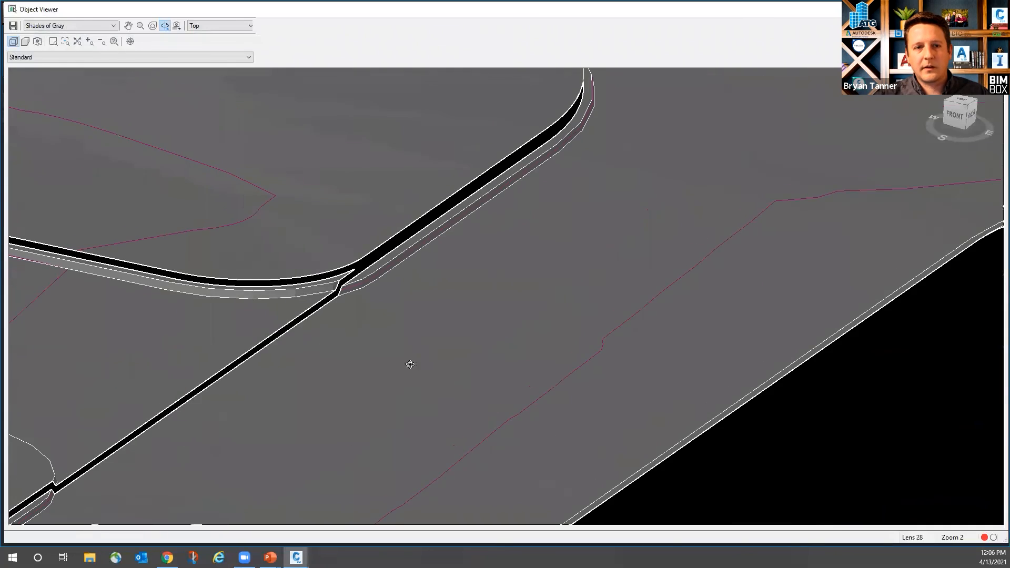
scroll(388, 226, up, 4)
middle_drag(305, 189, 742, 316)
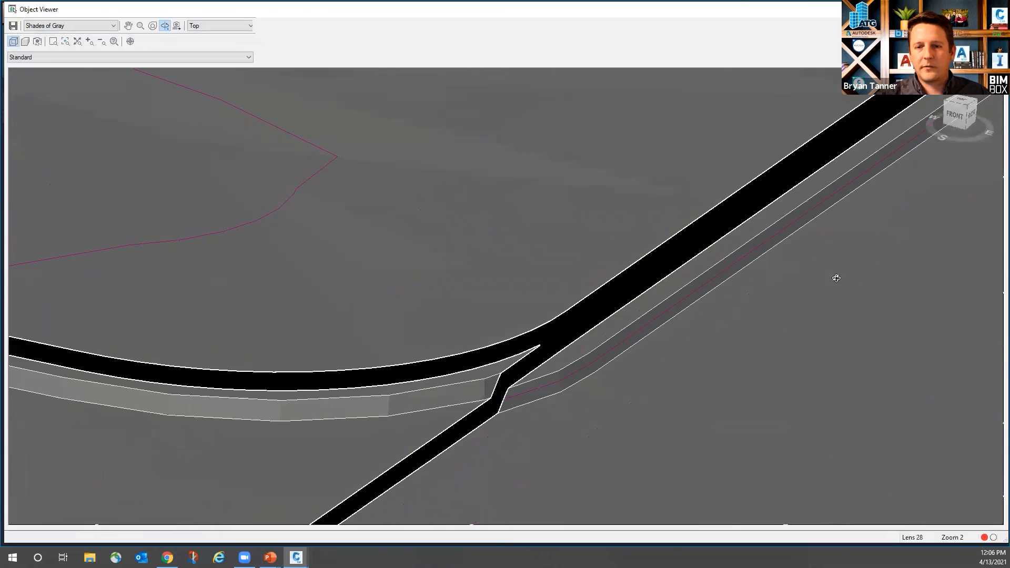
- Review the overall shape of the Composite Subgrade surface, close the Object Viewer and collapse the Composites folder
scroll(786, 276, down, 9)
drag(142, 431, 508, 342)
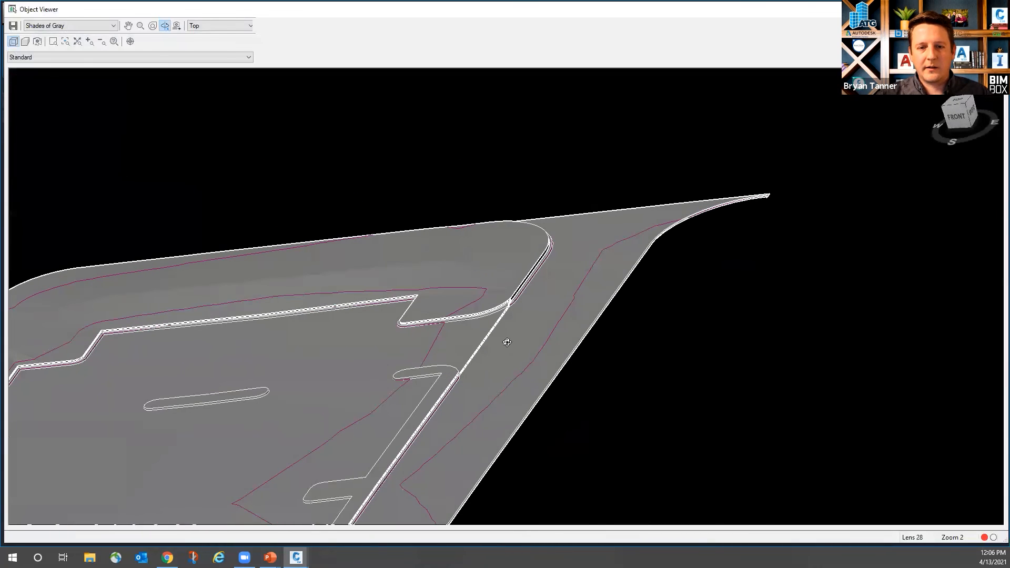
scroll(768, 278, down, 5)
drag(356, 366, 437, 474)
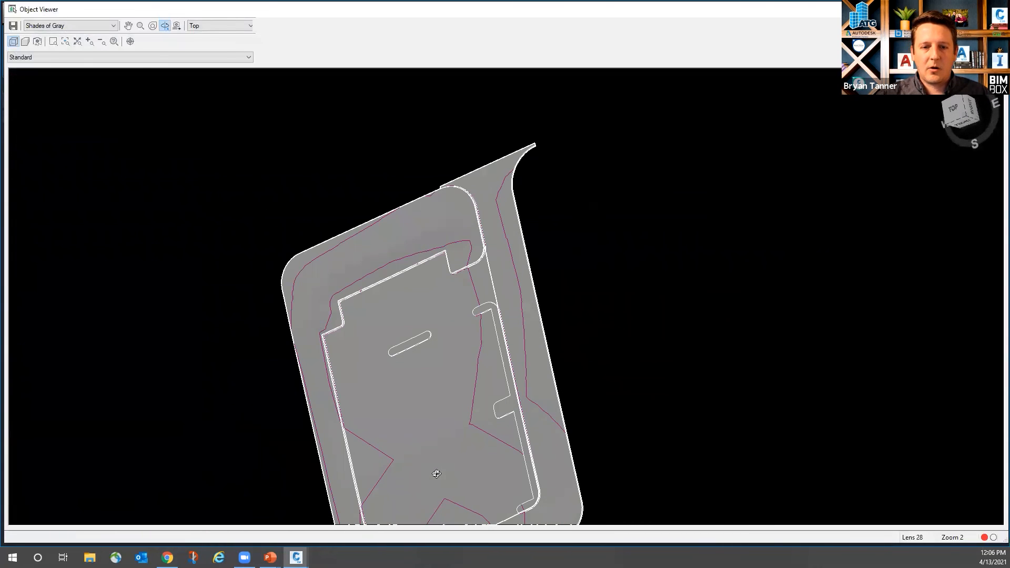
click(997, 9)
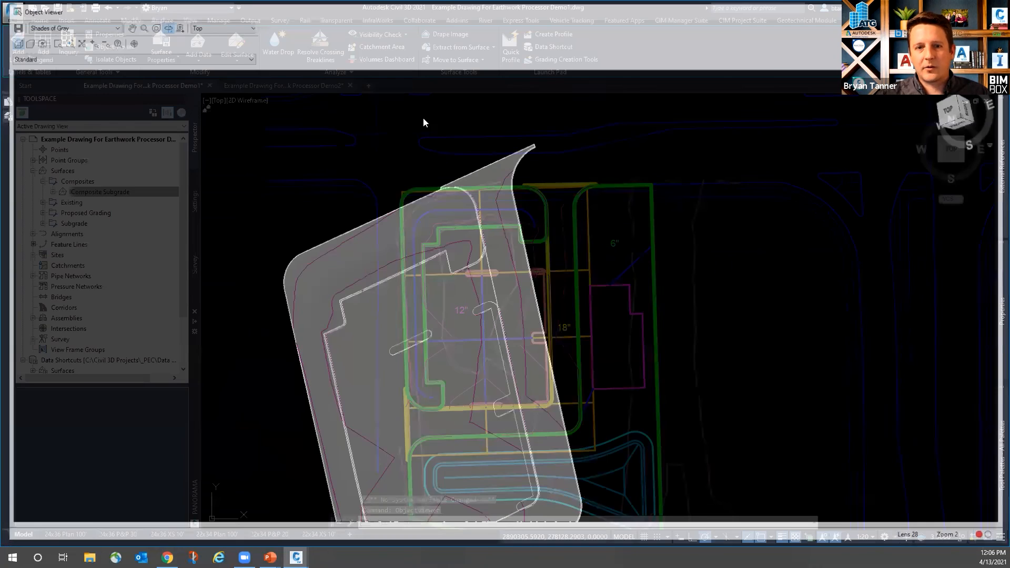
click(44, 182)
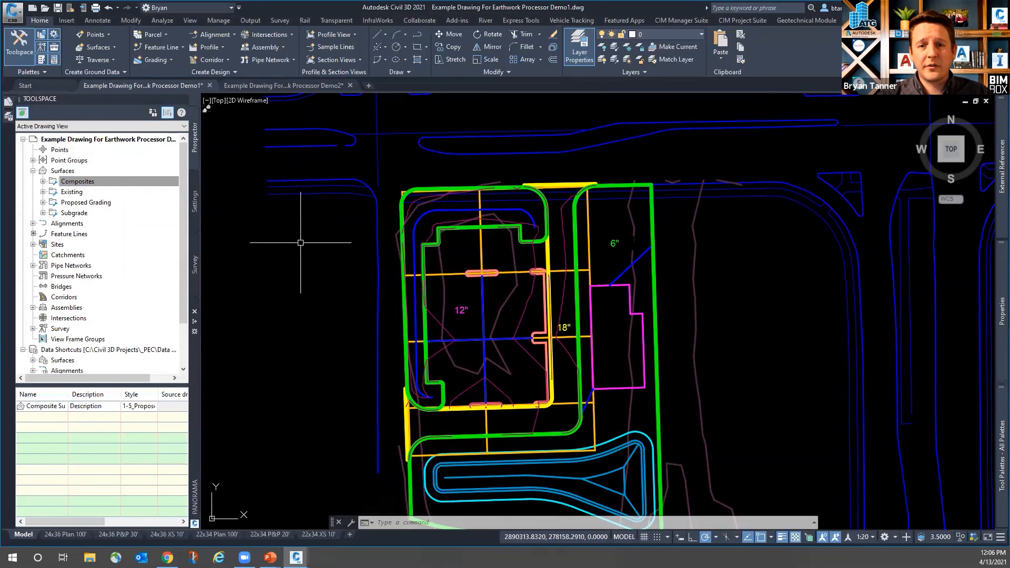
right_click(61, 174)
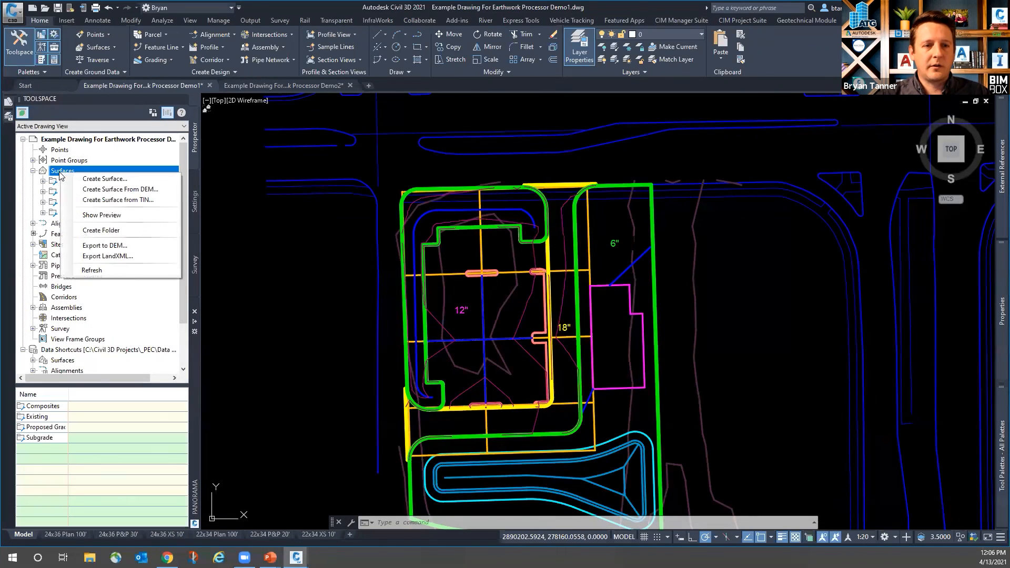
click(101, 180)
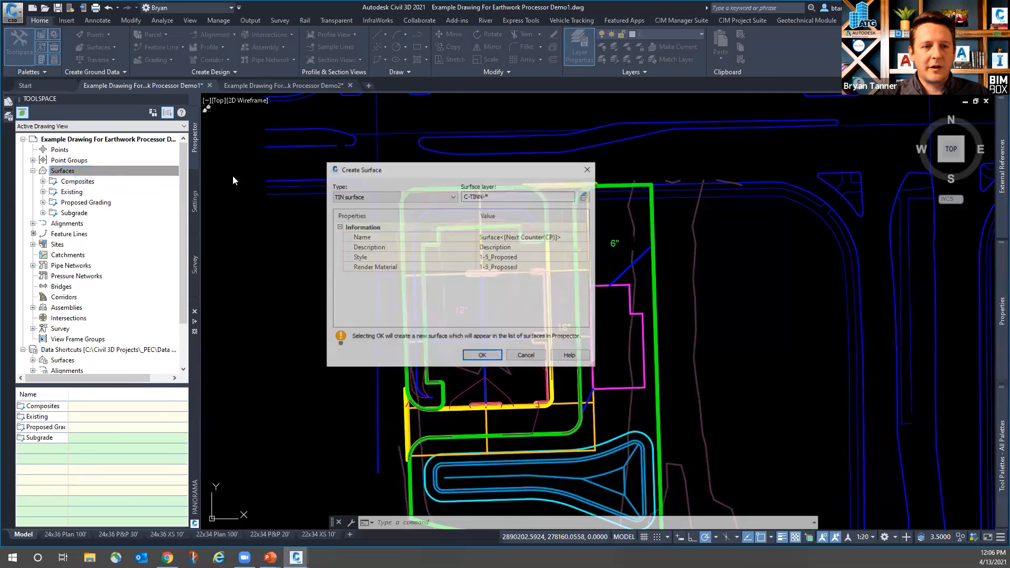
click(402, 198)
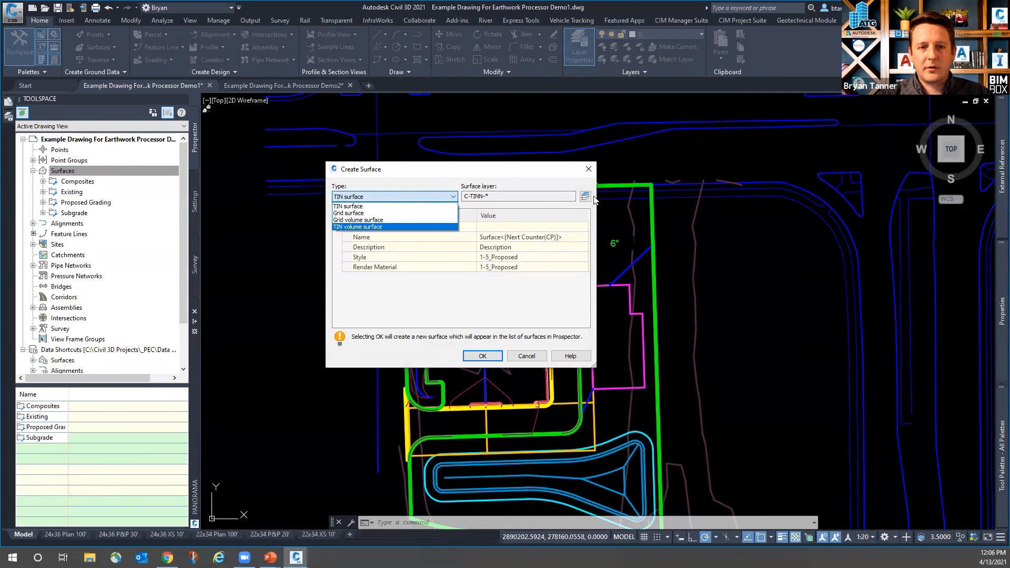
click(595, 174)
click(589, 169)
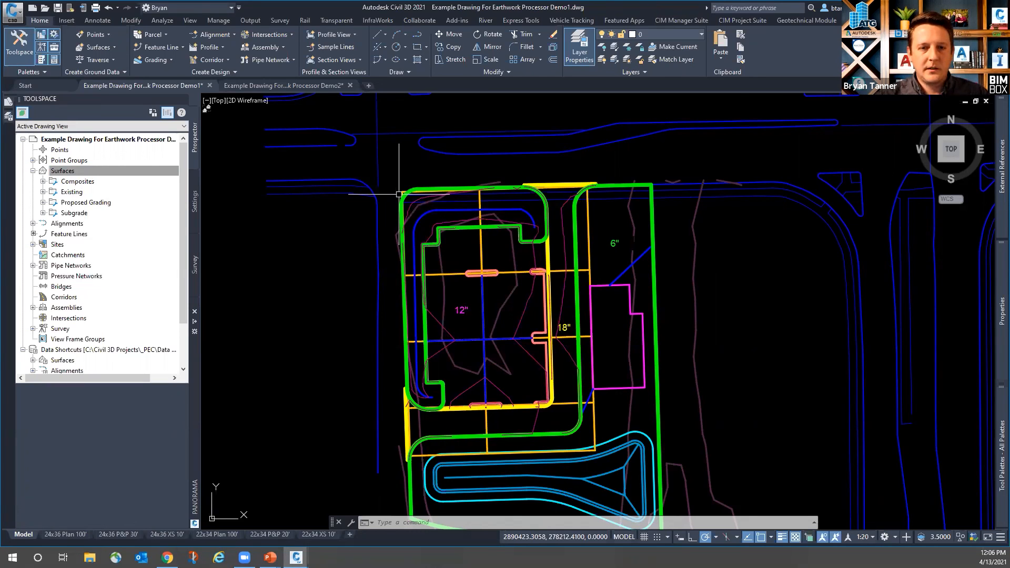
click(244, 558)
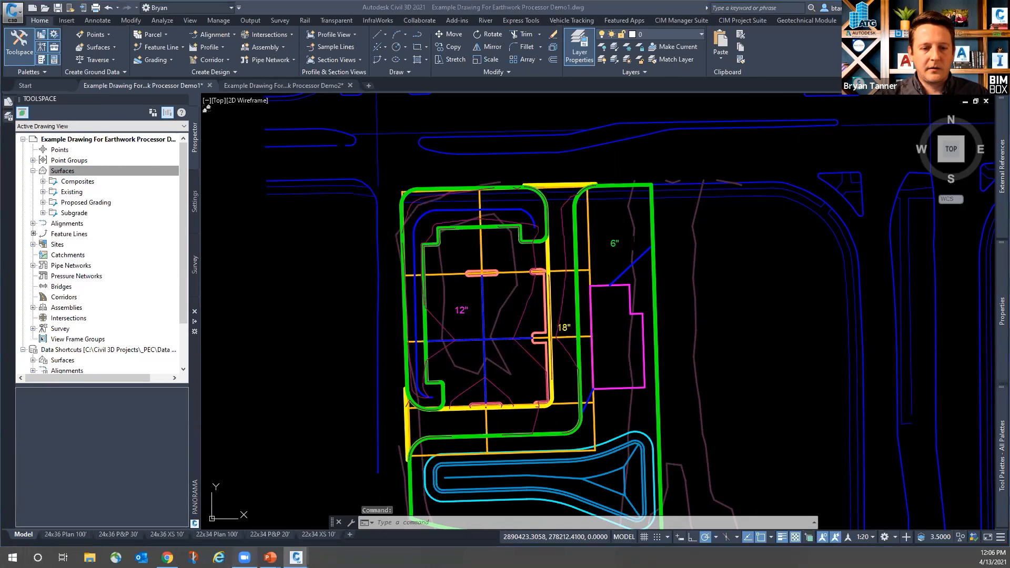
click(283, 340)
key(Escape)
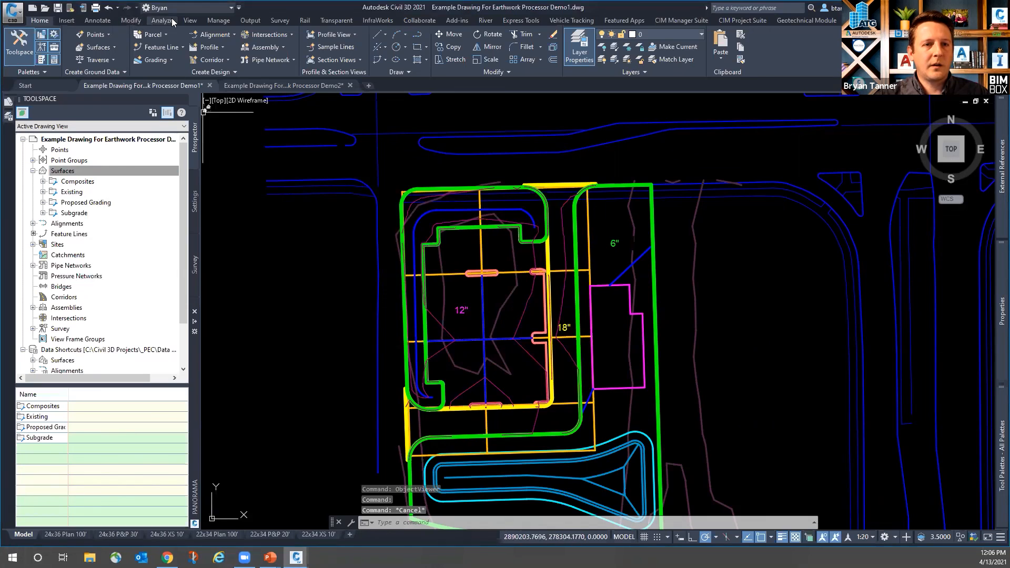
- Start a new TIN volume surface from the Volumes Dashboard and name it Earthwork Volume Surface
click(171, 20)
click(349, 52)
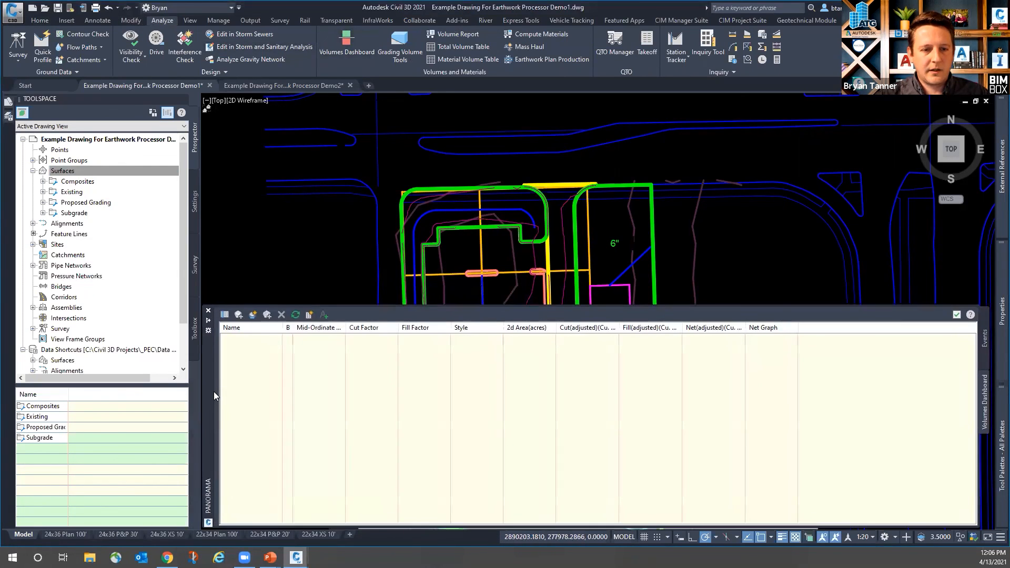
click(252, 314)
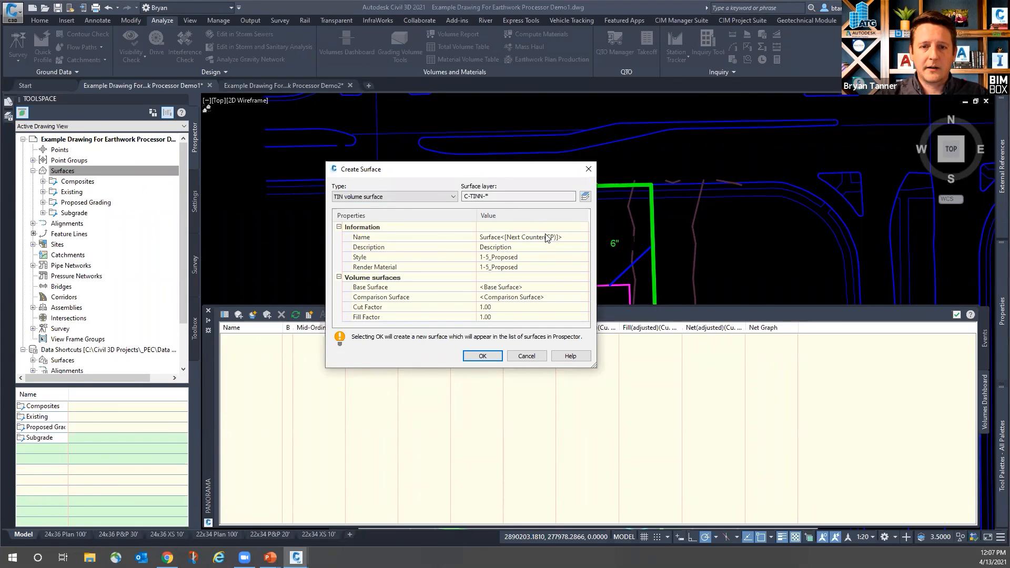
click(561, 238)
text(Earthwork Volume Surface)
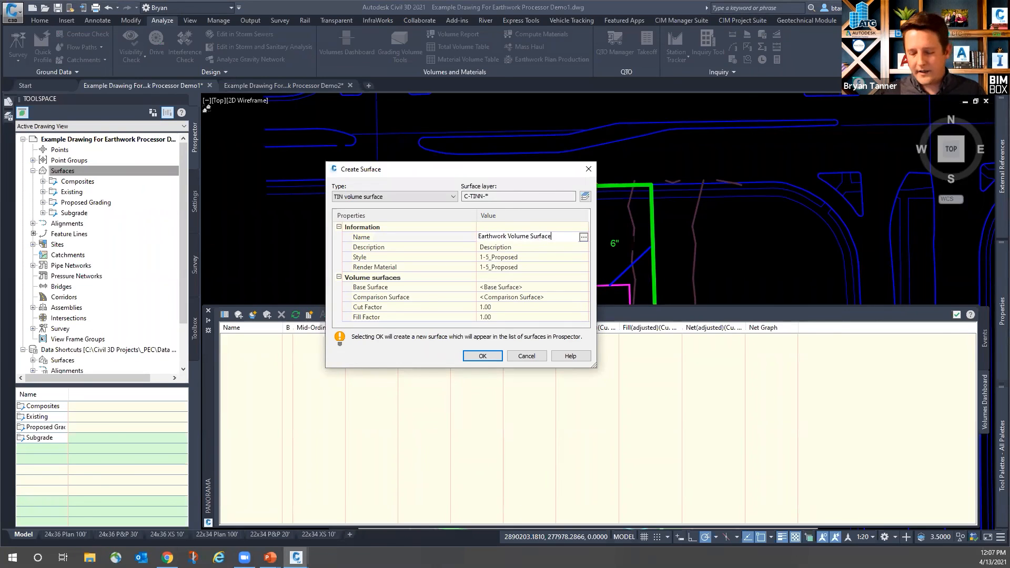
key(Return)
click(560, 262)
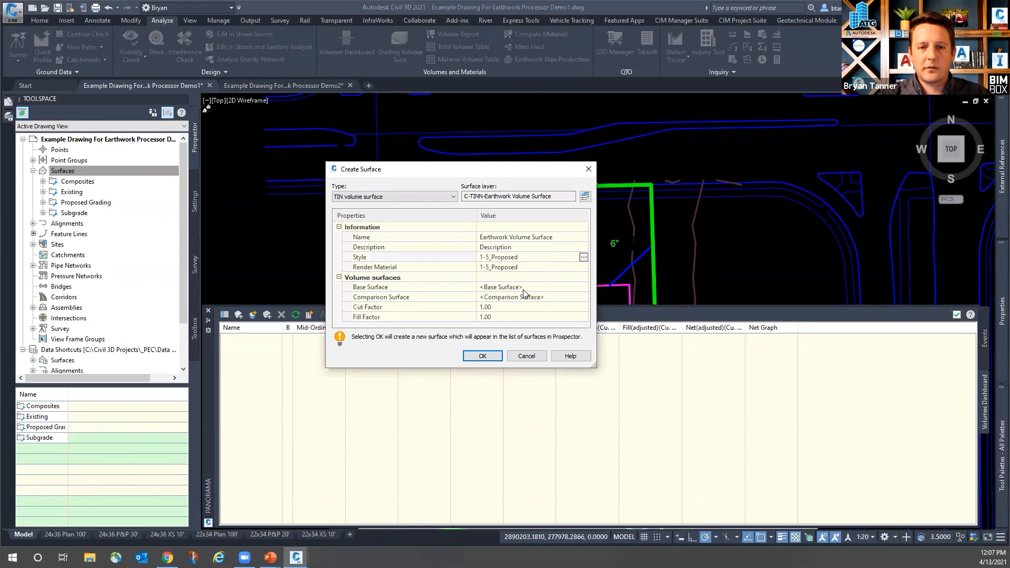
click(550, 287)
click(583, 258)
click(583, 258)
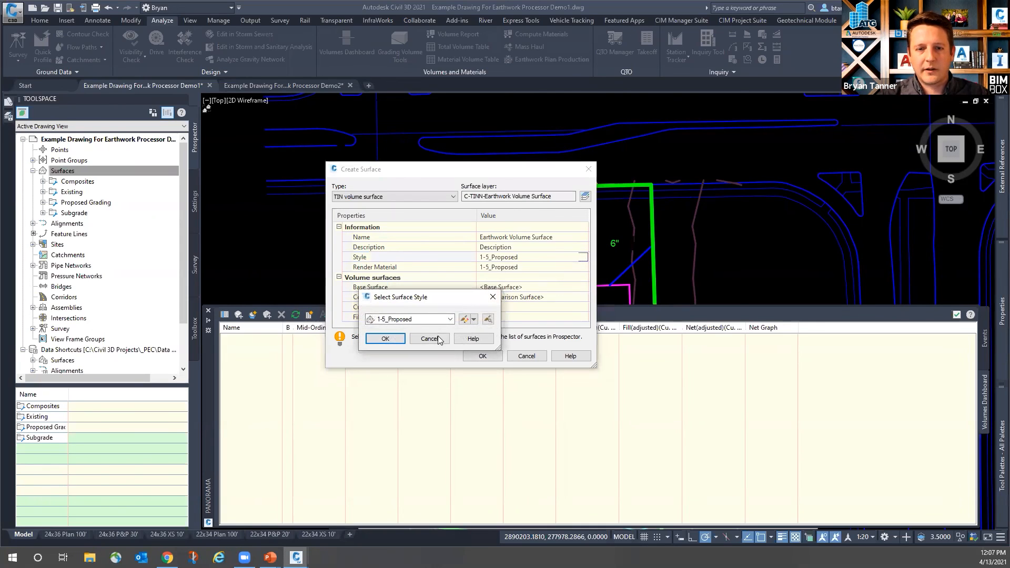
click(450, 319)
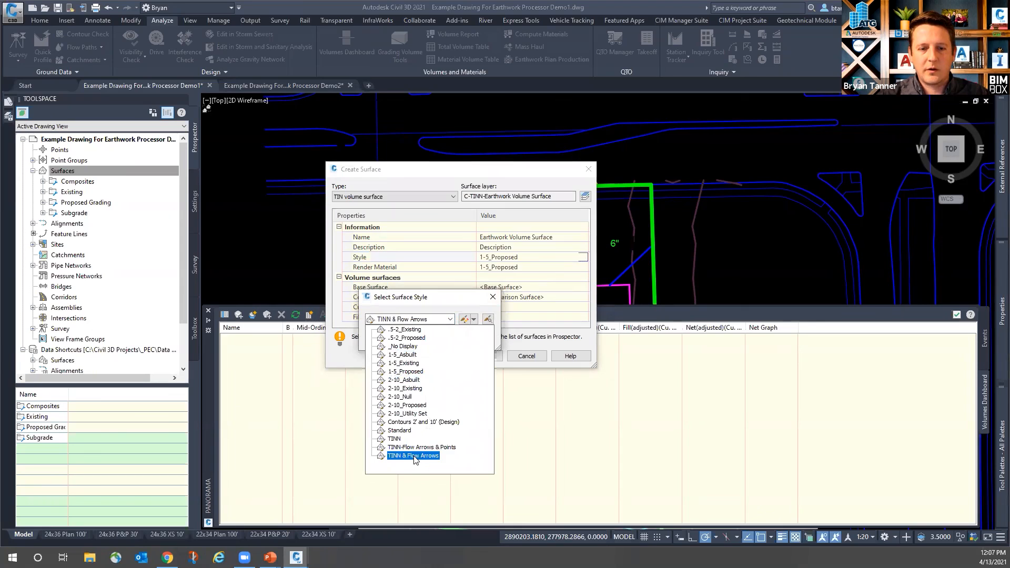
click(495, 298)
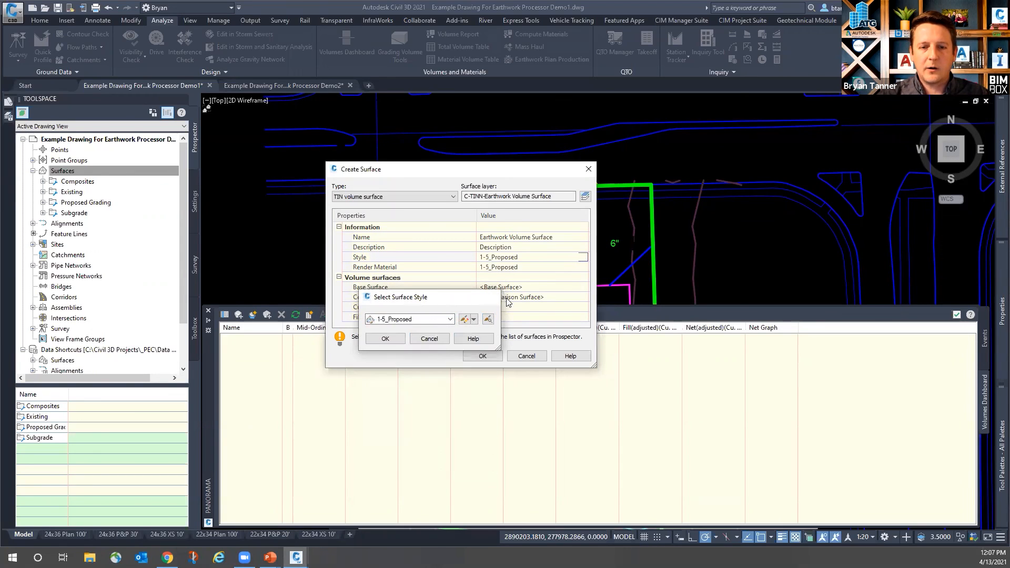
click(495, 298)
- Set EG as the base surface of the Earthwork Volume Surface
click(553, 288)
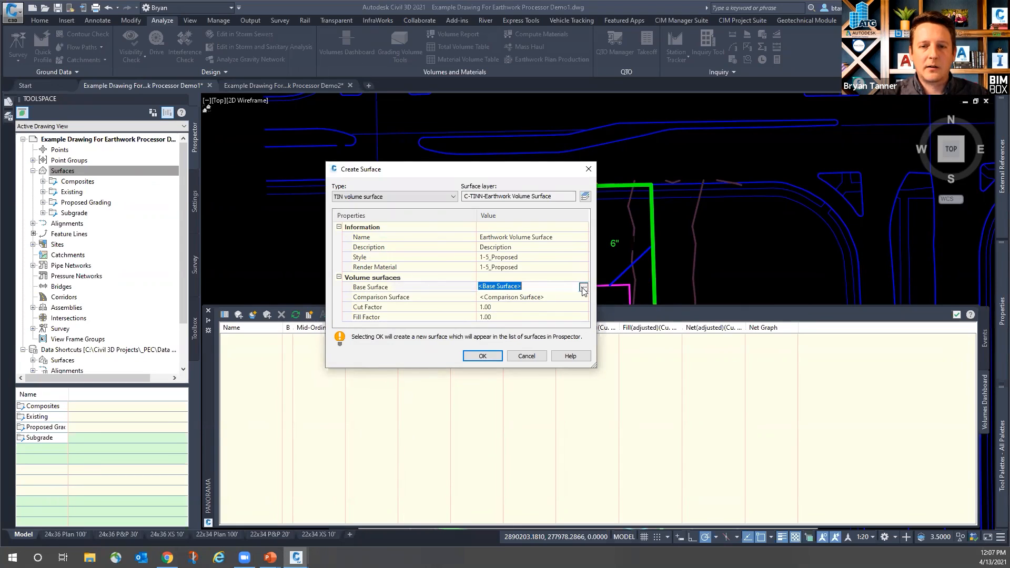
click(583, 287)
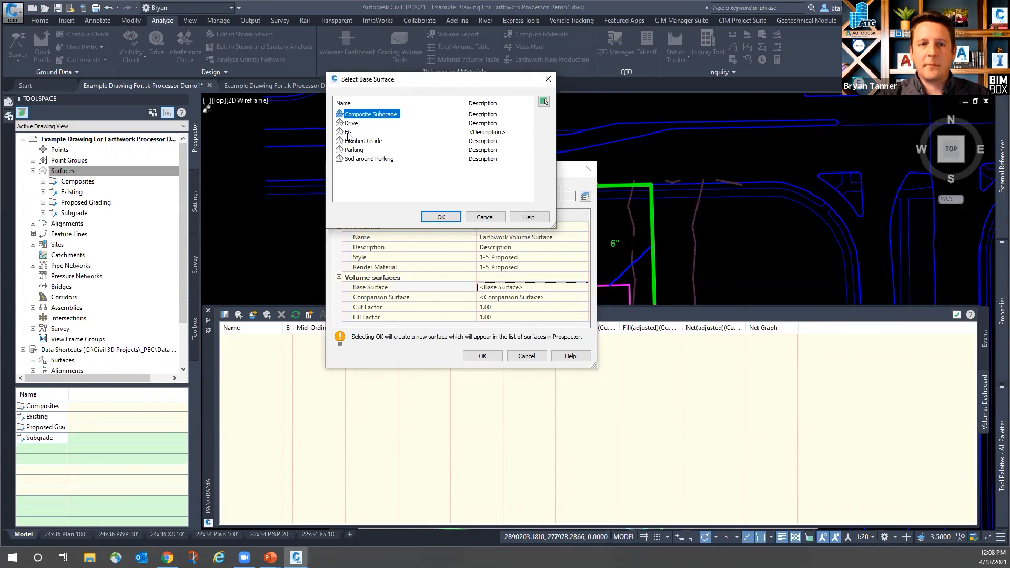
click(349, 132)
click(440, 217)
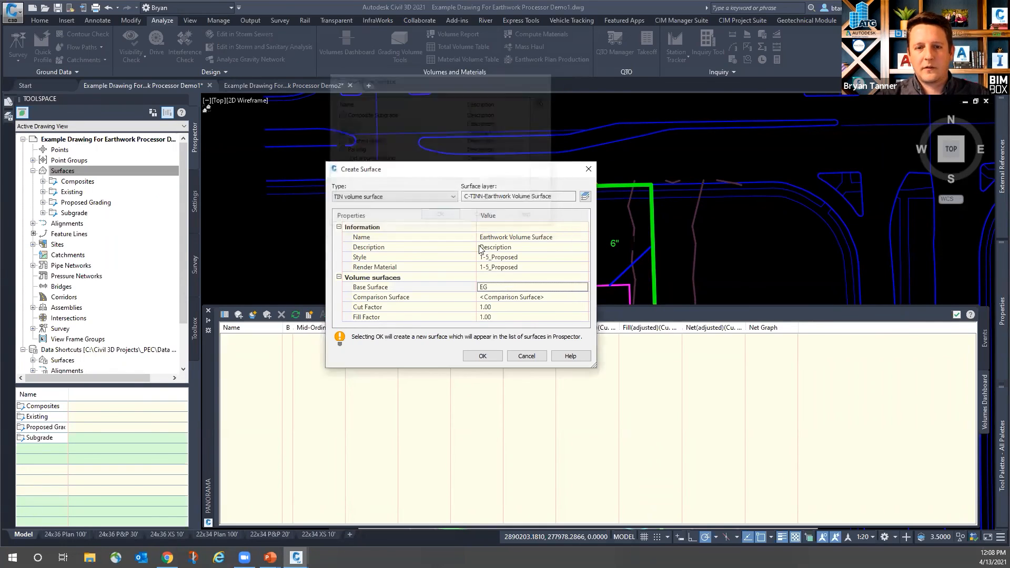
- Set Composite Subgrade as the comparison surface and create the volume surface
click(579, 298)
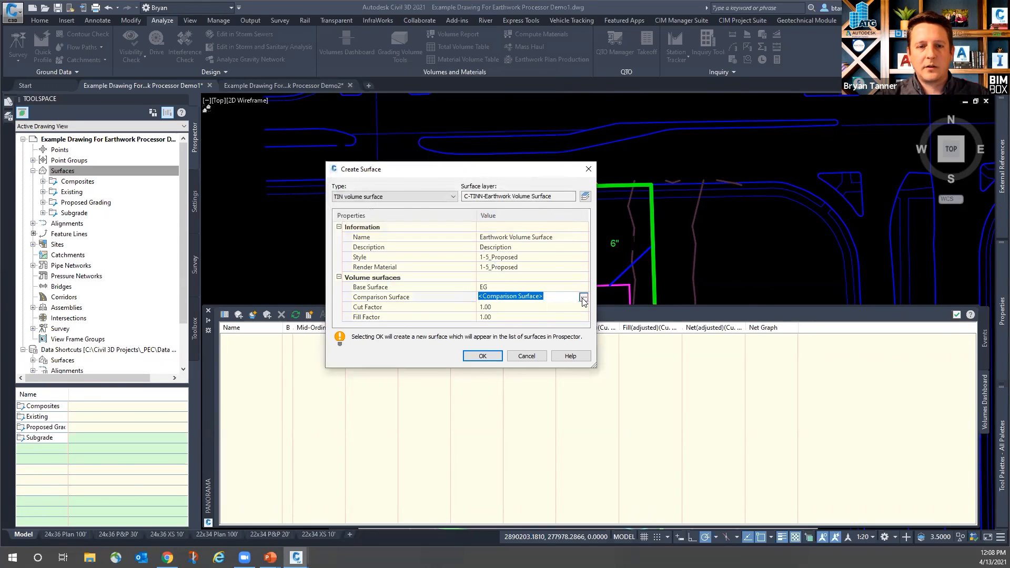
click(583, 298)
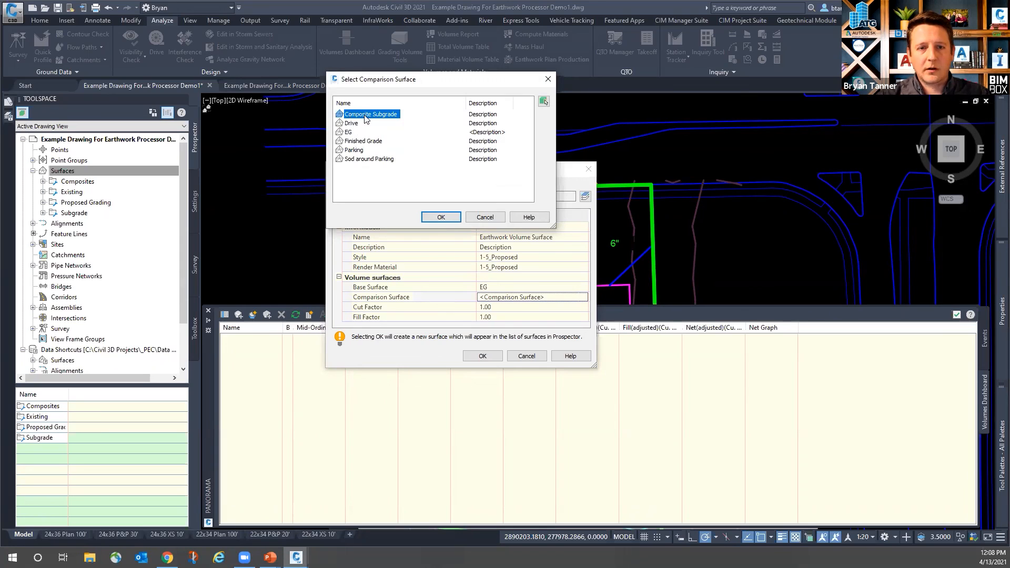
click(441, 216)
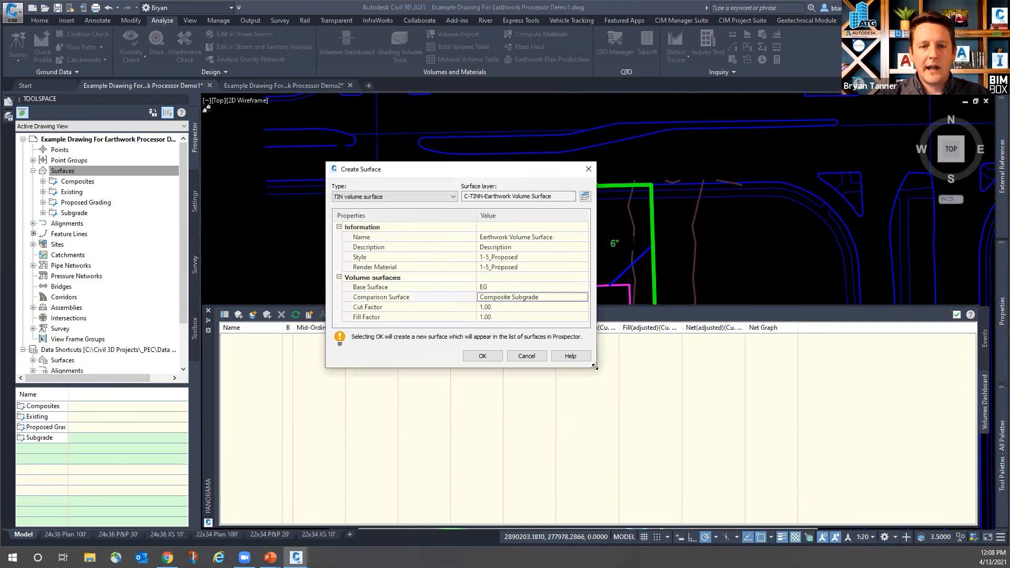
drag(594, 367, 598, 382)
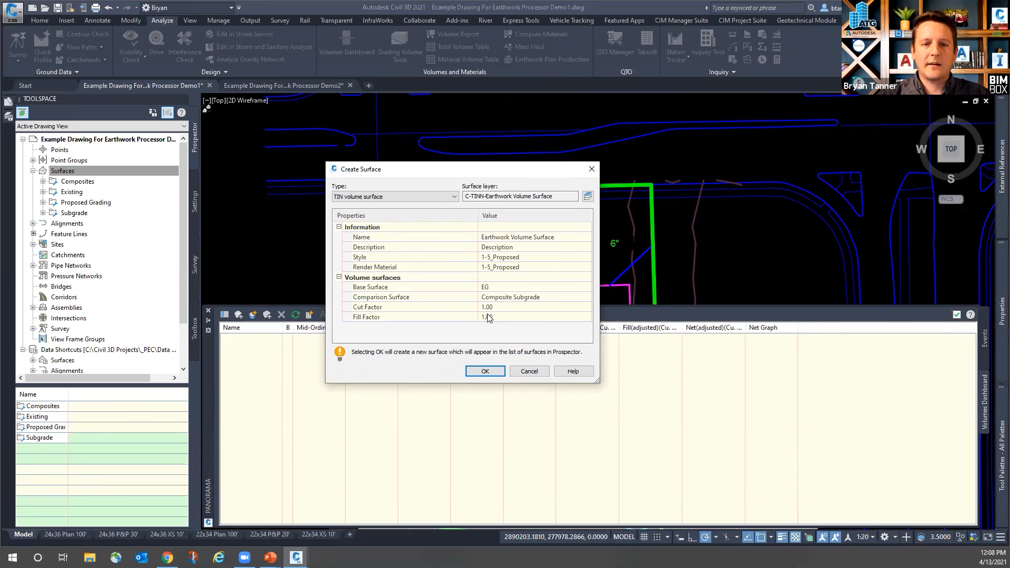
click(485, 372)
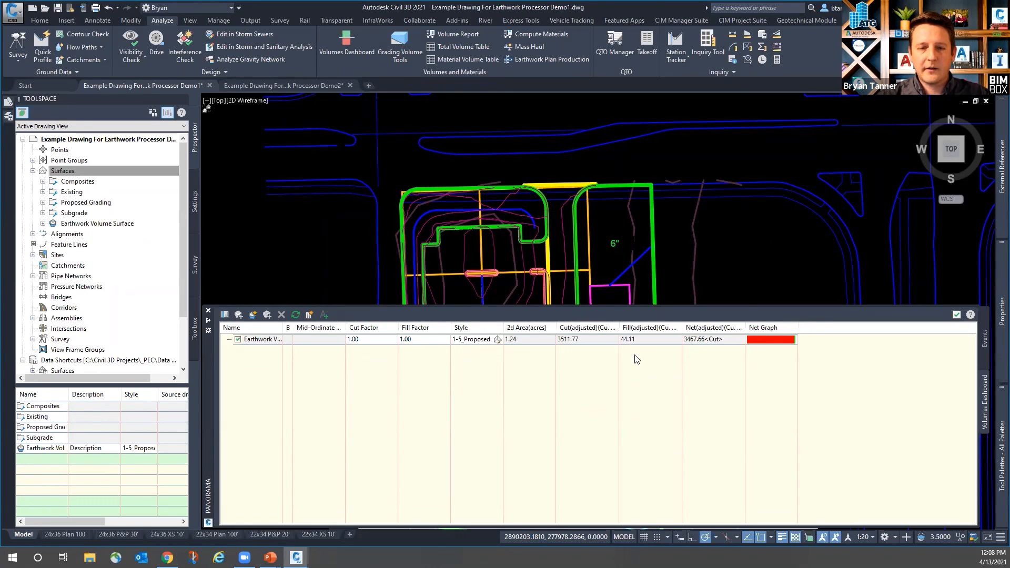
- Show the cut/fill summary graph for the earthwork volume, check the event log and close the Panorama window
click(224, 315)
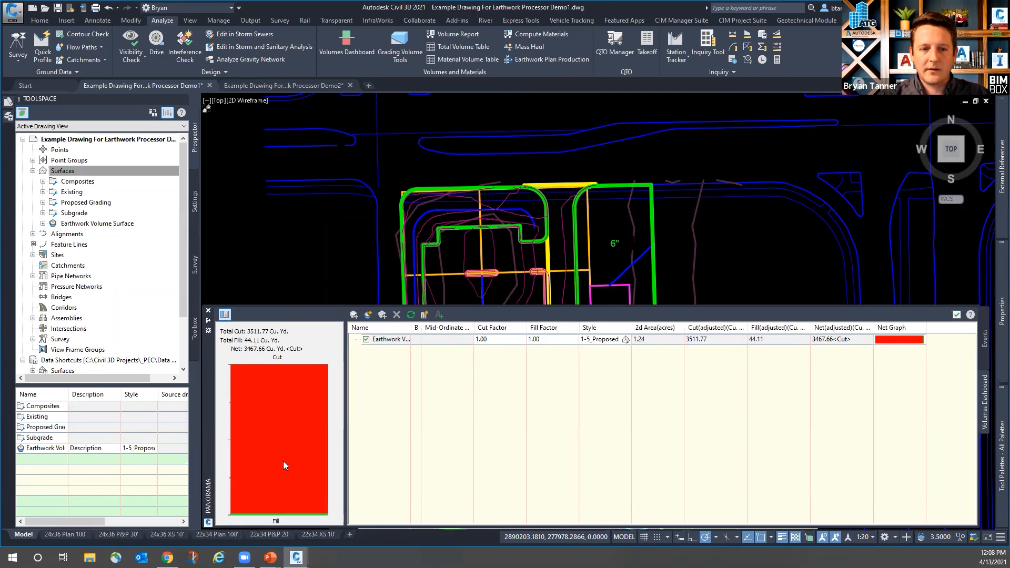
click(985, 338)
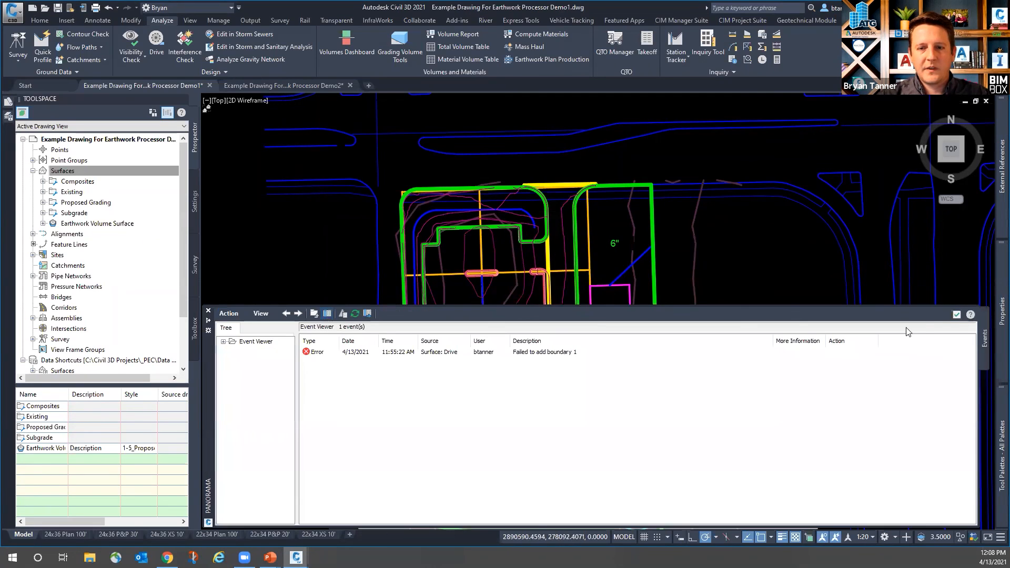
click(956, 315)
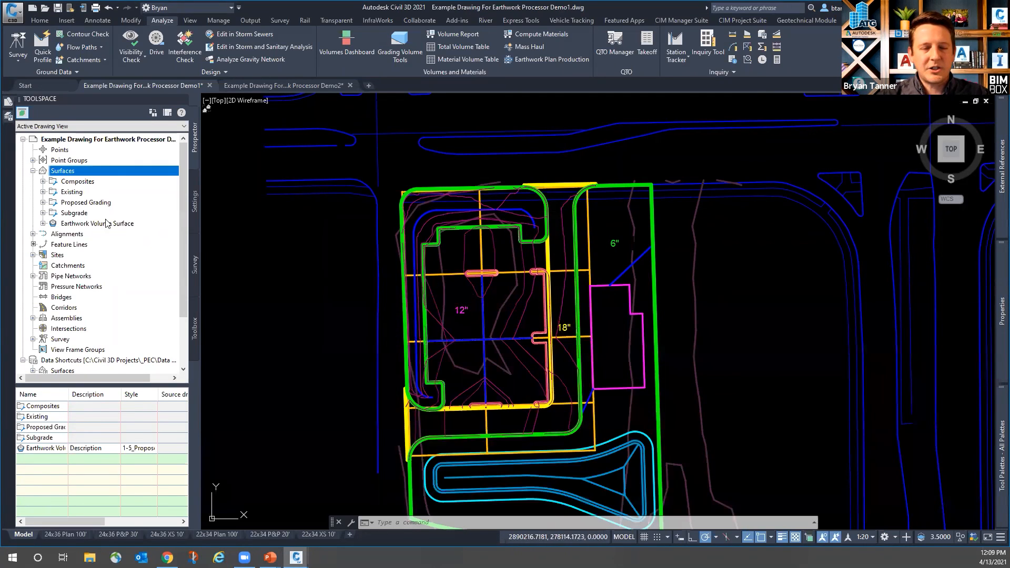
- Open the surface properties of Composite Subgrade in the Composites folder and review the available surface styles
click(43, 181)
right_click(99, 194)
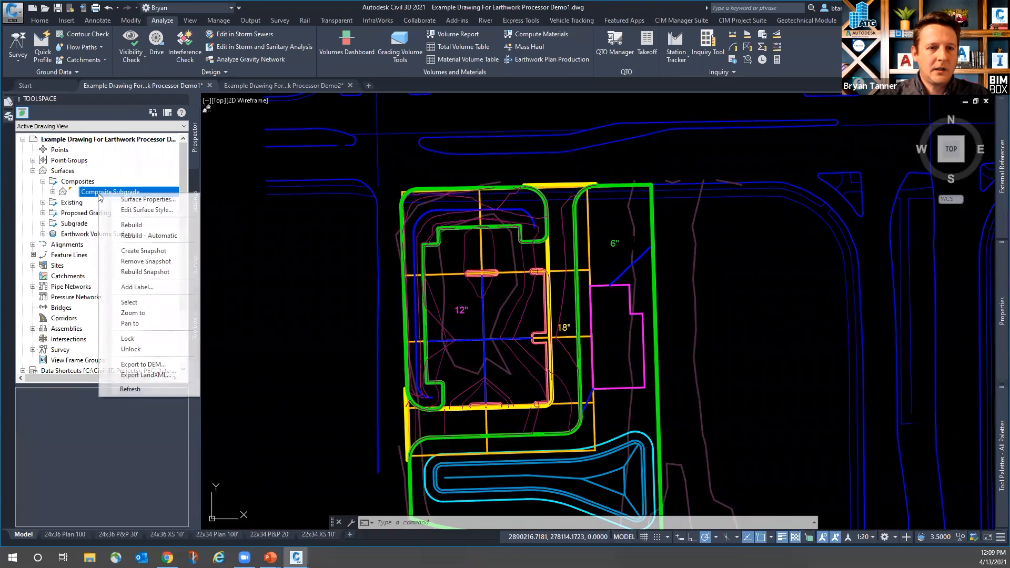
click(145, 199)
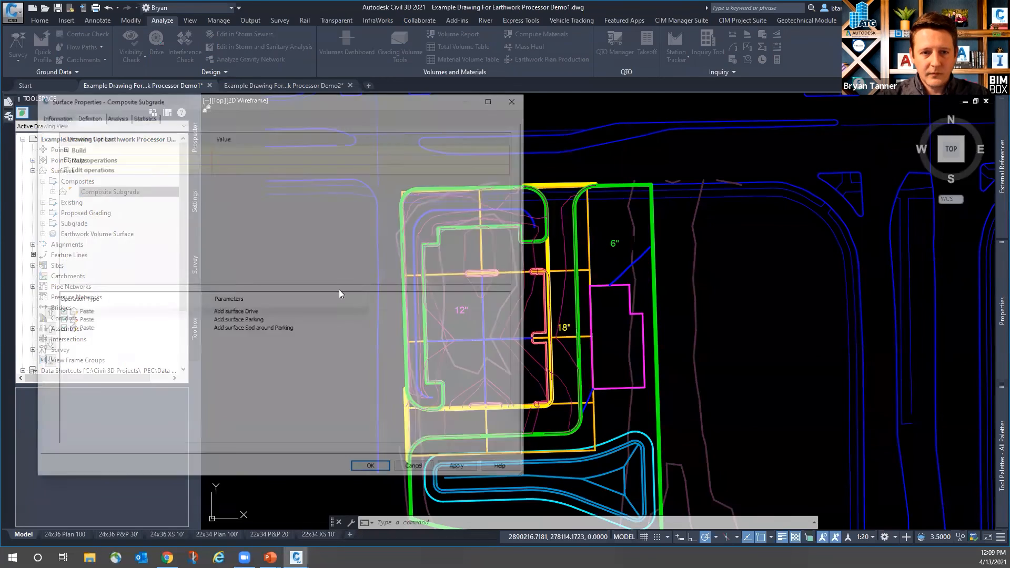
click(55, 117)
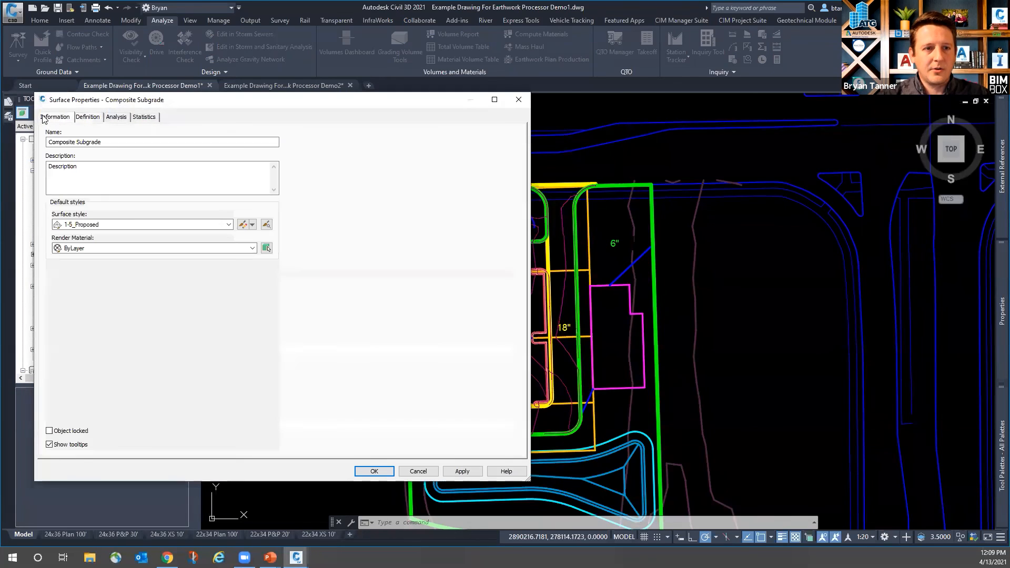
click(226, 225)
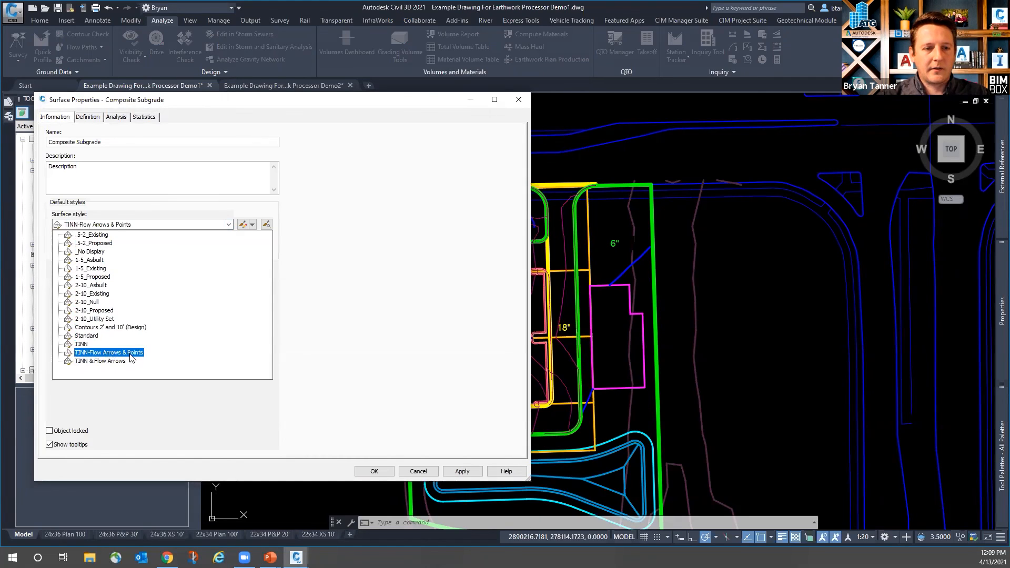
click(398, 268)
- Copy the 1-5_Proposed surface style and name the copy Elevation Banding
click(252, 225)
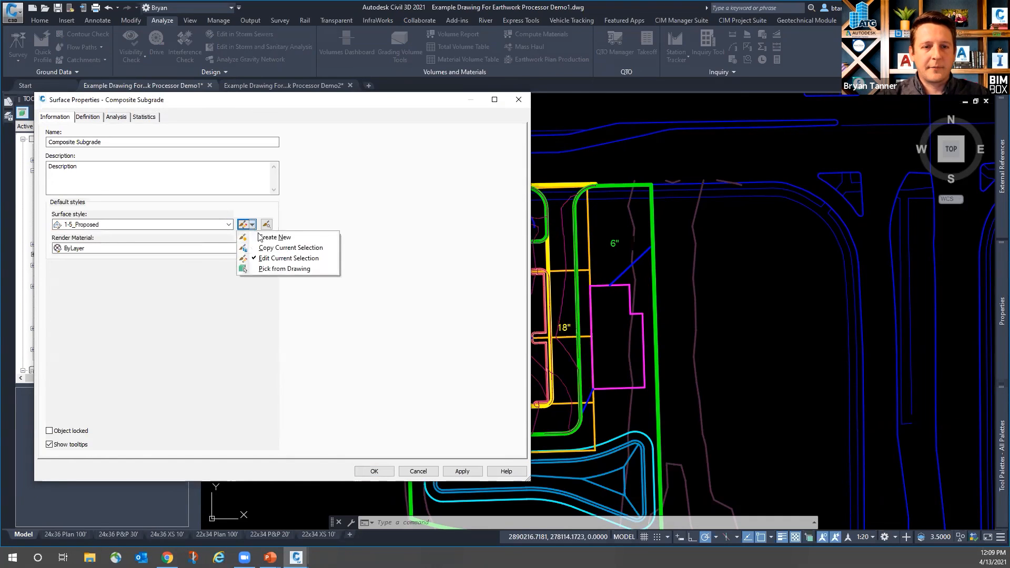
click(273, 249)
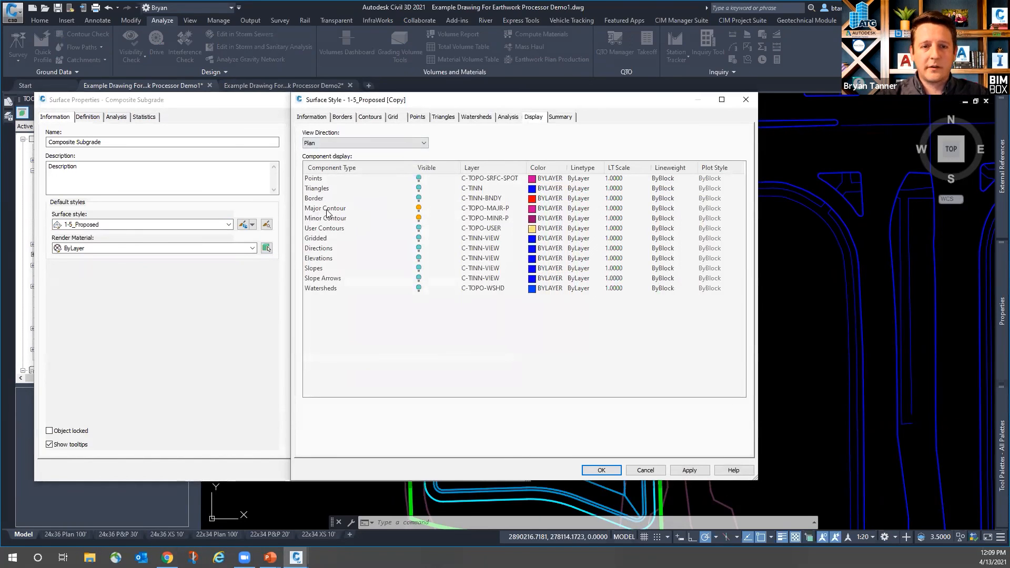
click(312, 117)
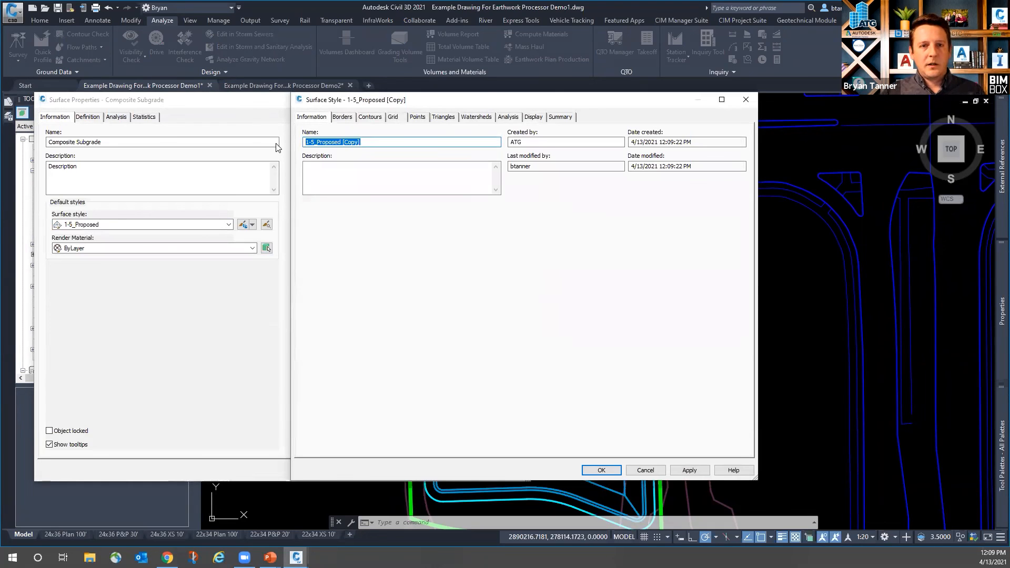
text(Elevation Banding)
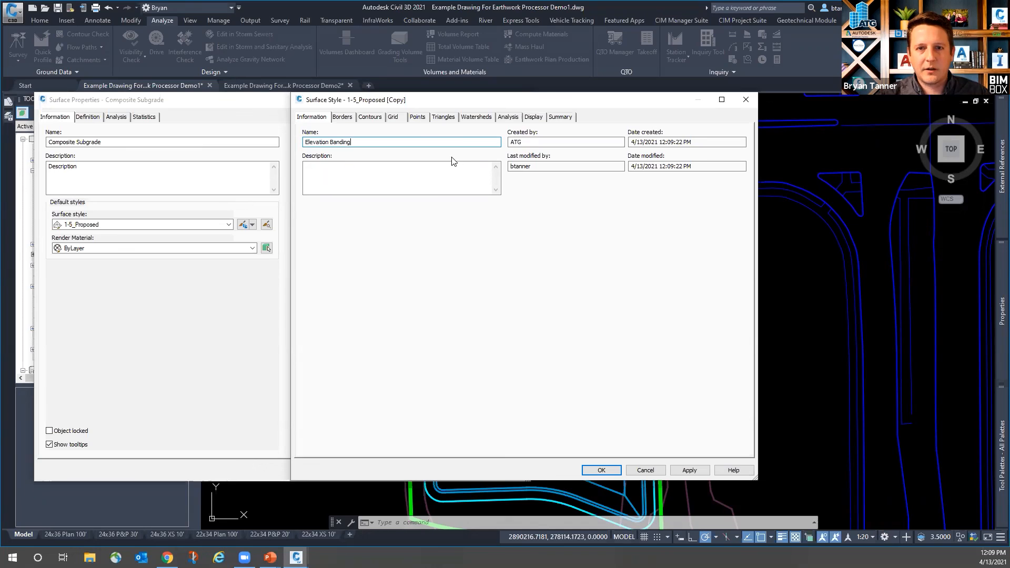
- Turn off the major and minor contours and turn on elevations in the Elevation Banding style's plan display
click(508, 118)
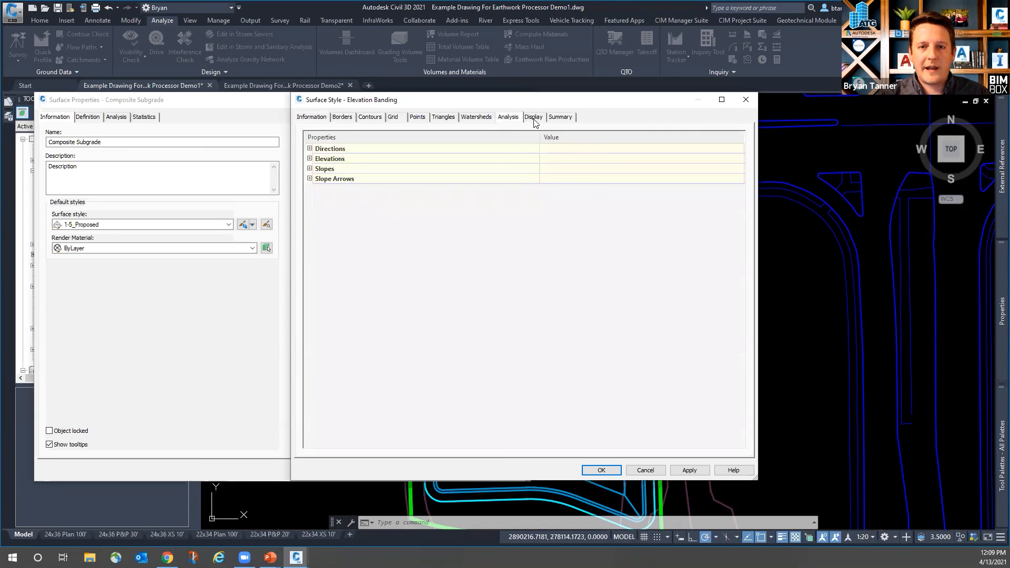
click(534, 117)
click(418, 208)
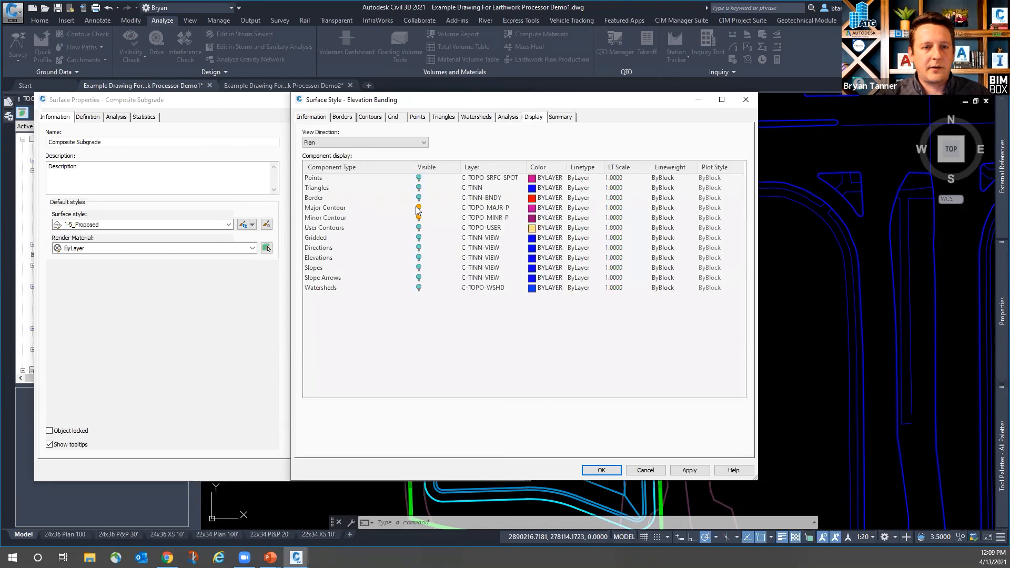
click(418, 217)
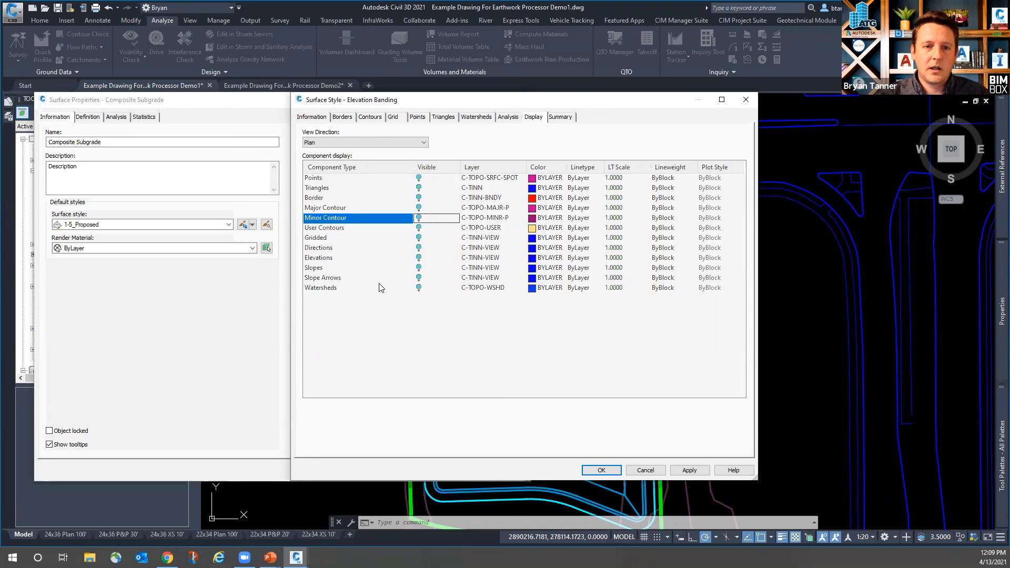
click(418, 258)
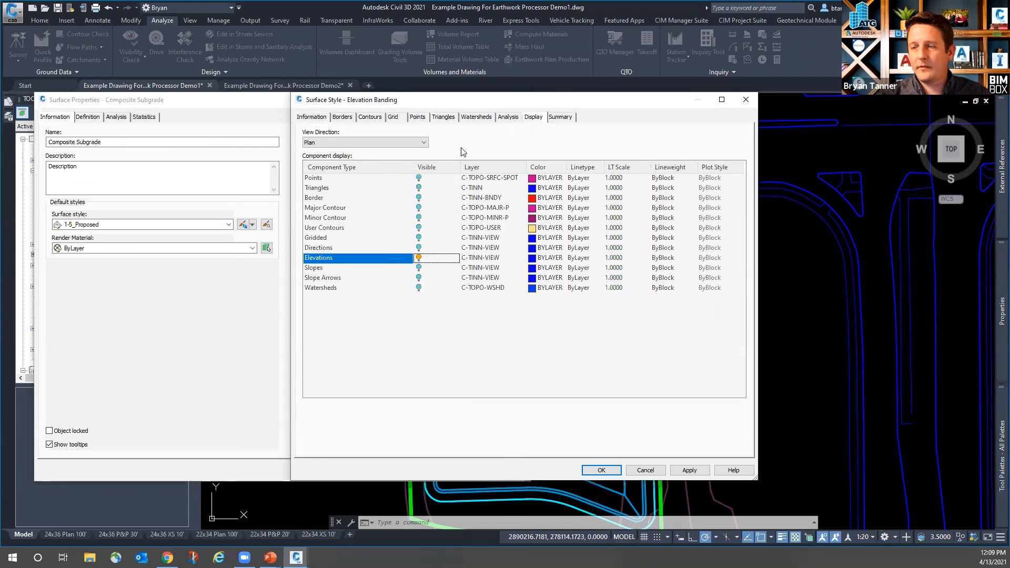
- Set the range color scheme to Rainbow in the style's elevation analysis settings
click(505, 118)
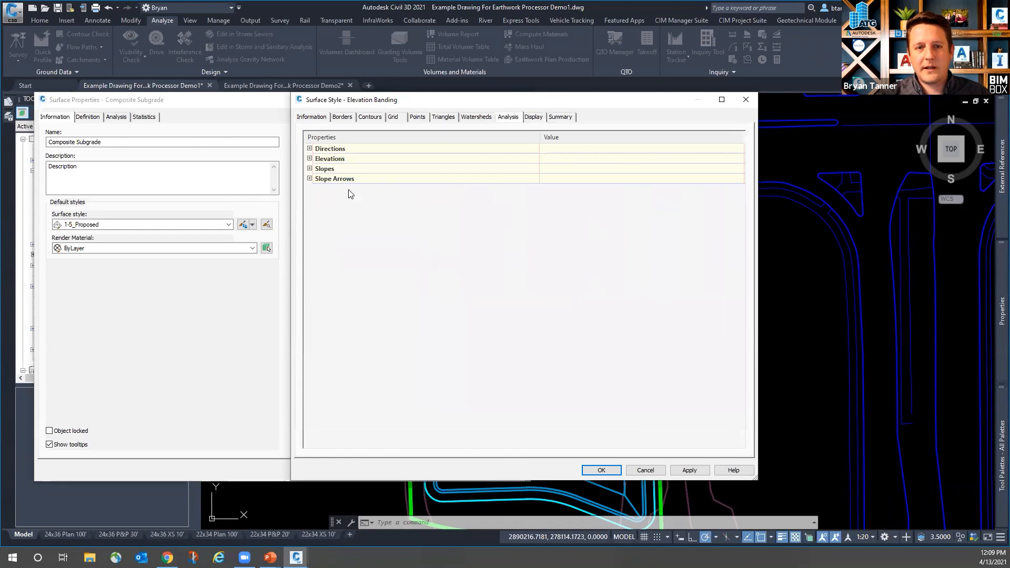
click(310, 158)
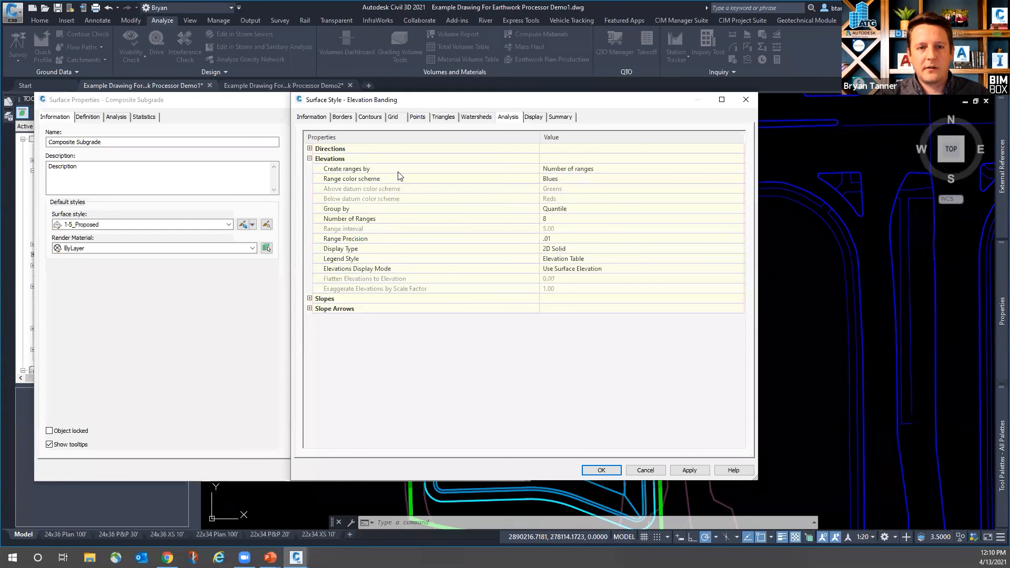
click(575, 179)
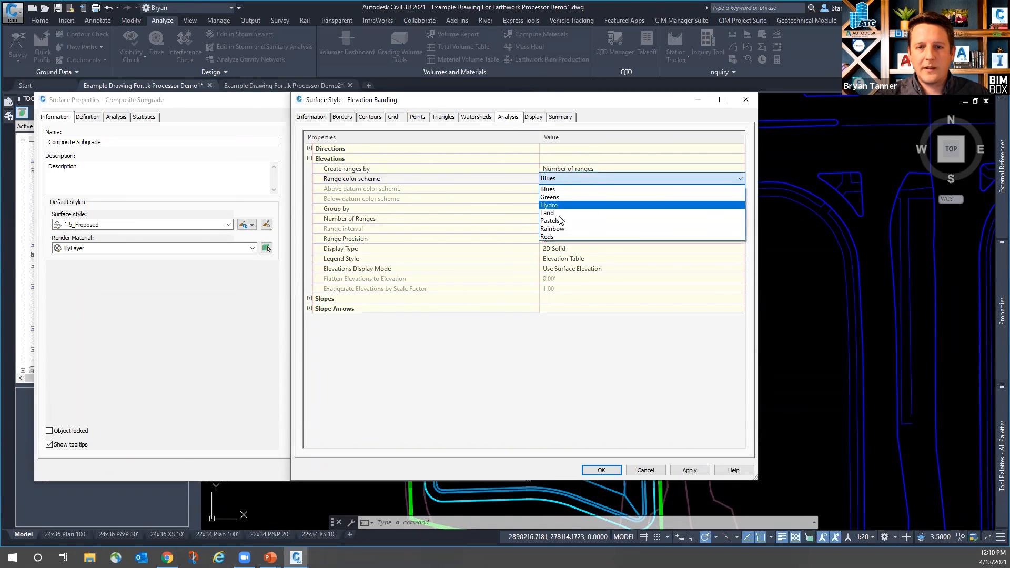
click(547, 229)
click(579, 169)
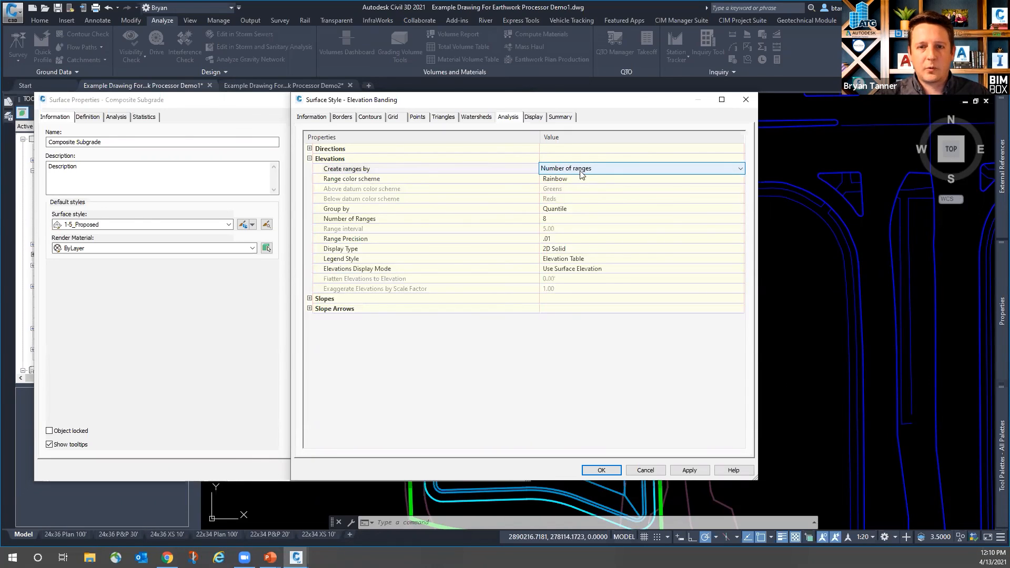
click(577, 179)
click(581, 163)
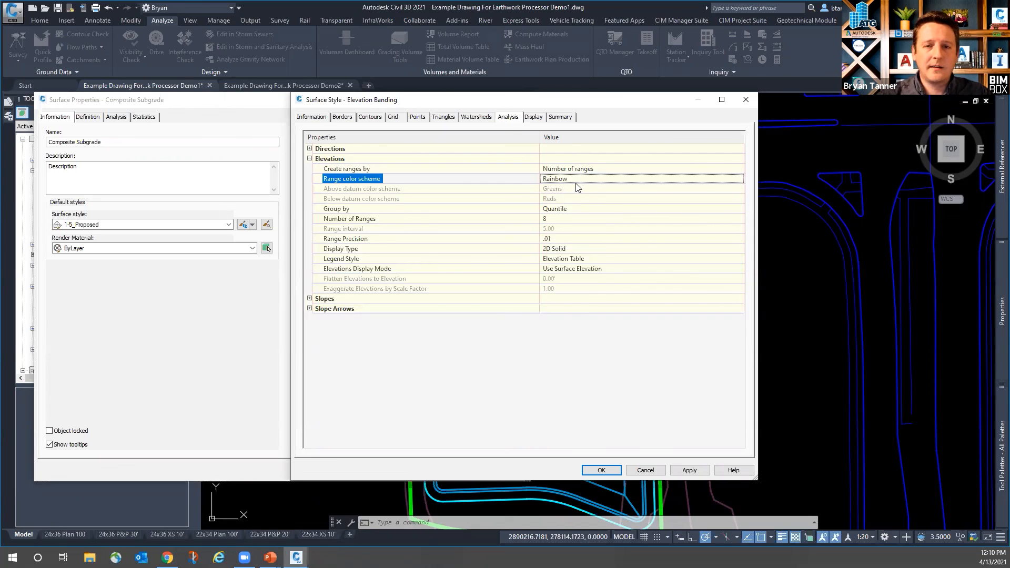
click(581, 181)
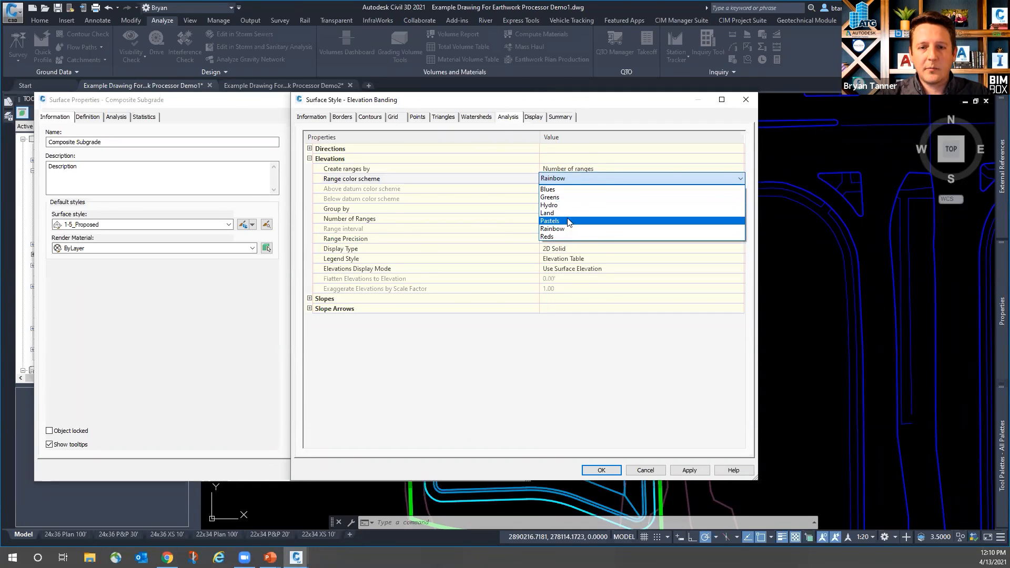
click(634, 178)
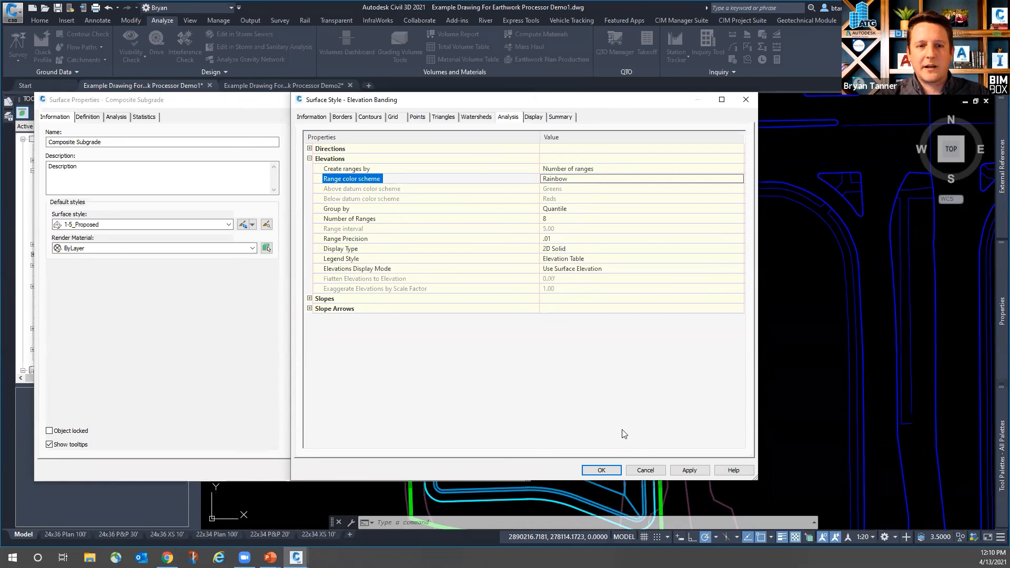
- Save the Elevation Banding style, apply it to Composite Subgrade and view the banded surface behind the dialog
click(601, 470)
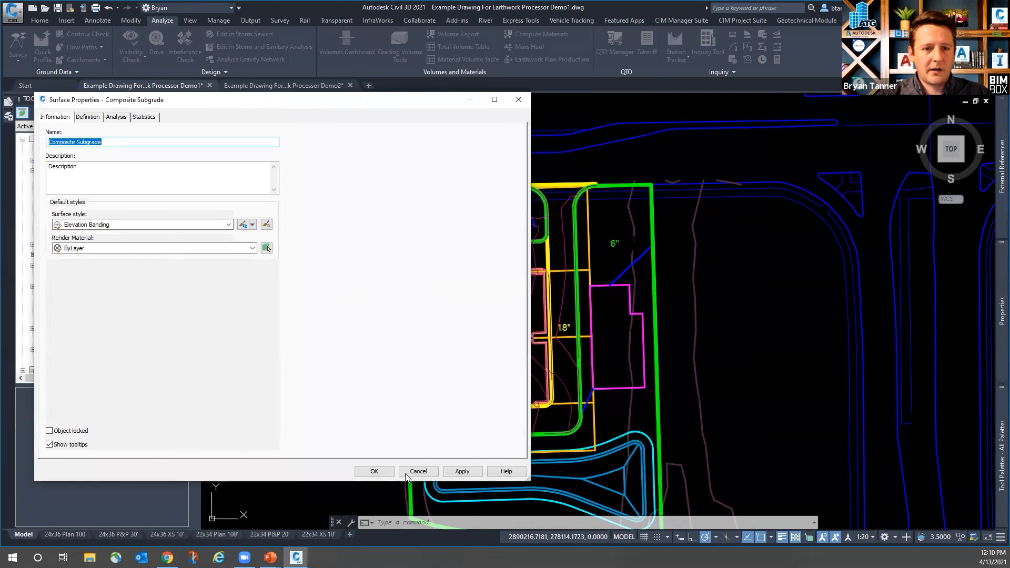
click(458, 471)
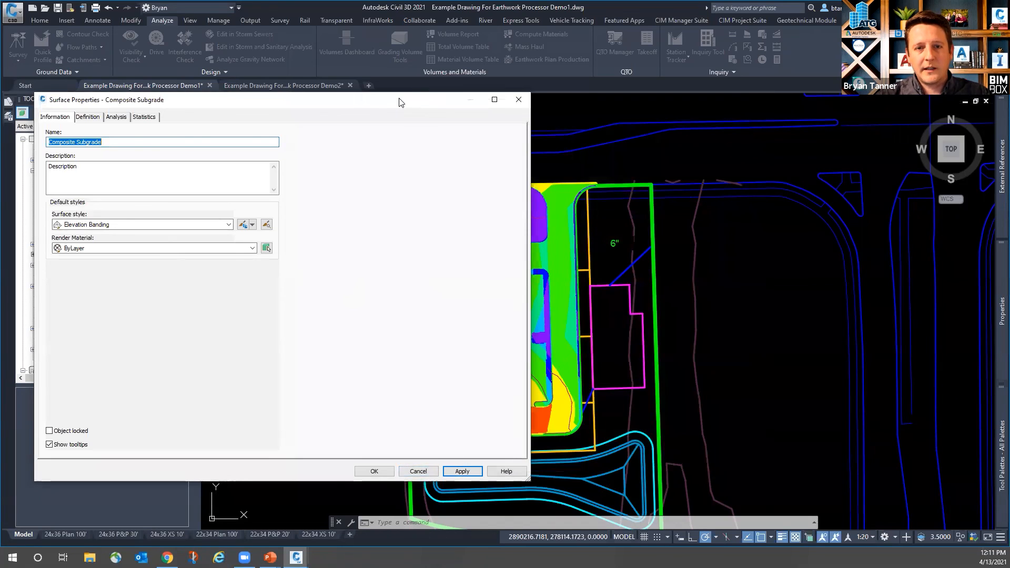
drag(400, 102, 203, 159)
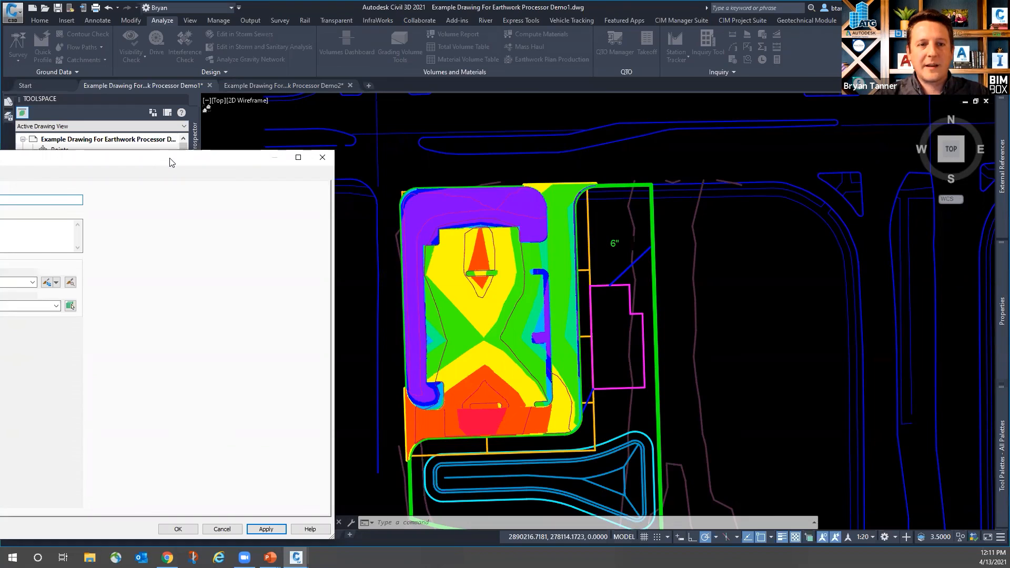
drag(170, 159, 537, 116)
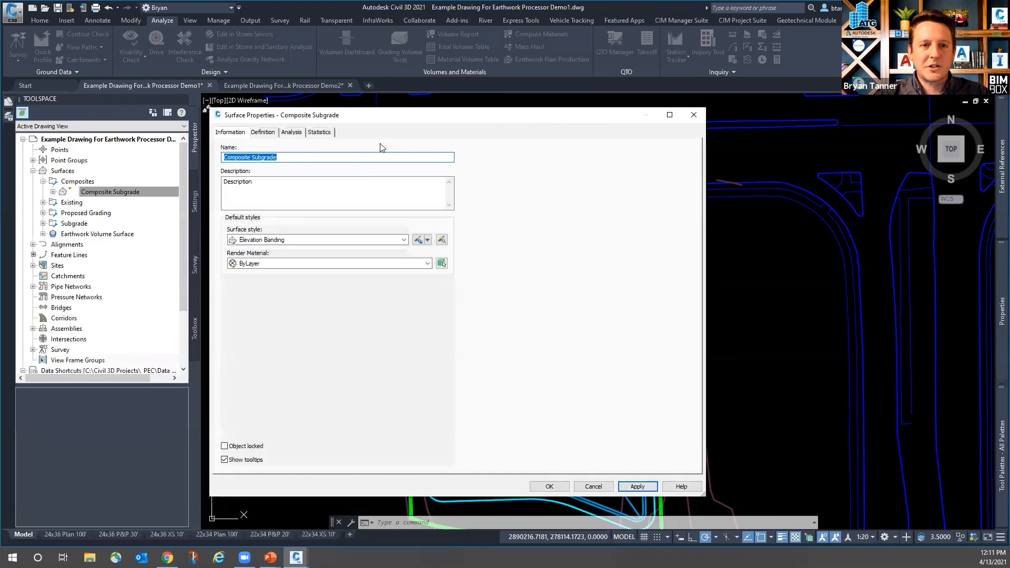
- Keep Elevations as the analysis type for Composite Subgrade and set the number of ranges to 10
click(292, 133)
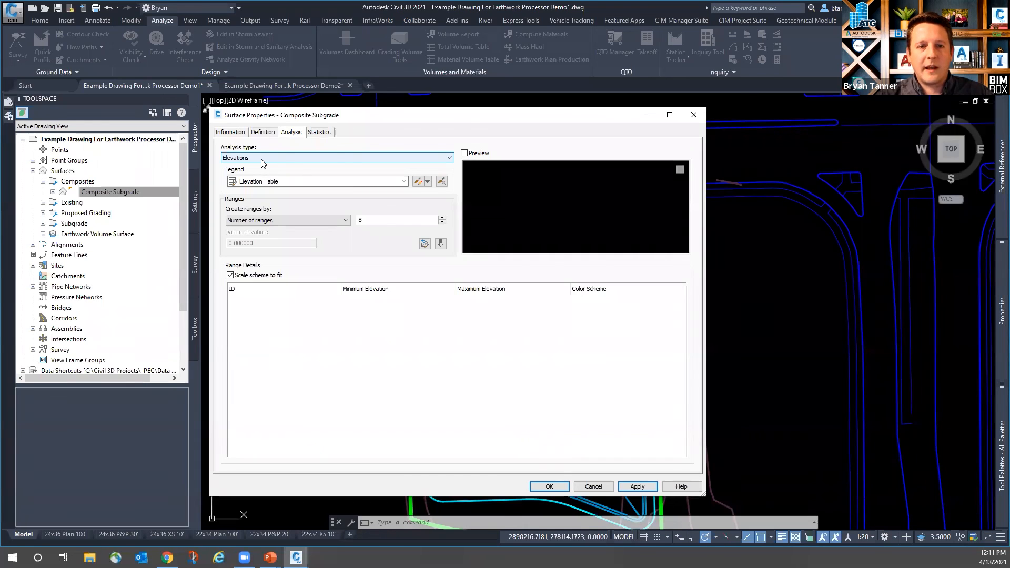
click(287, 159)
click(254, 183)
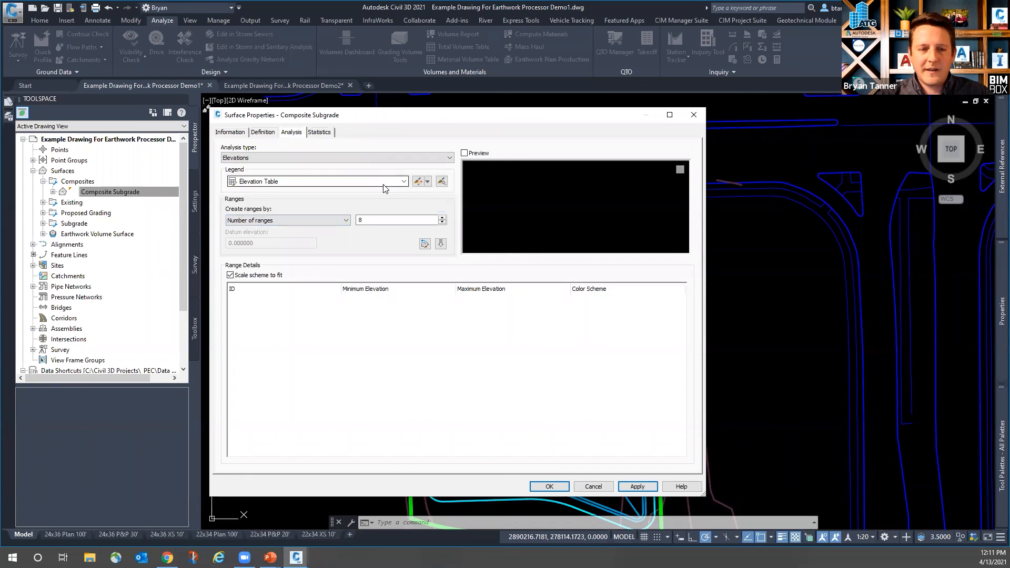
click(442, 218)
click(442, 218)
- Try creating the ranges by range interval and by range interval with datum, and return to number of ranges
click(345, 222)
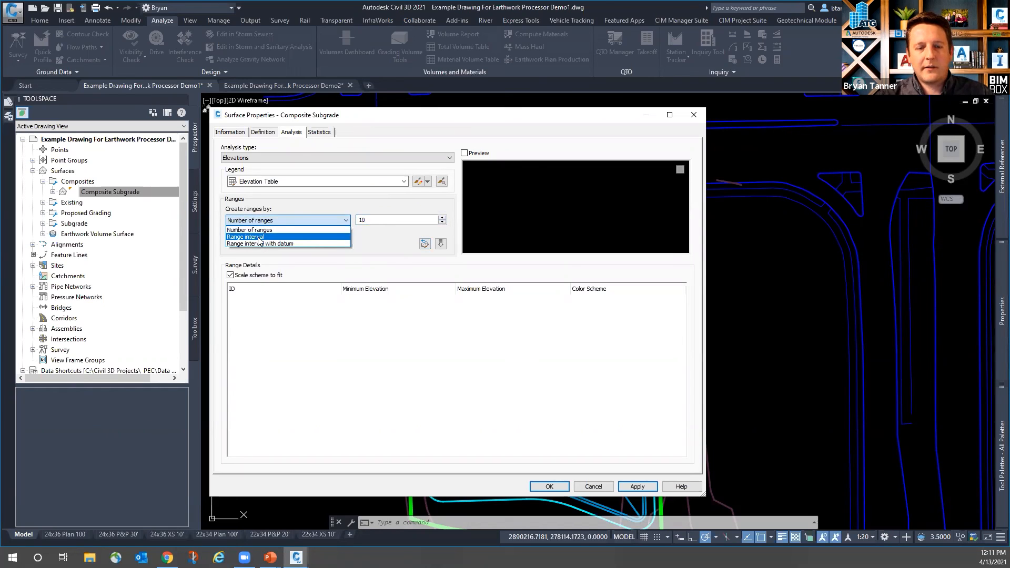
click(260, 237)
click(346, 221)
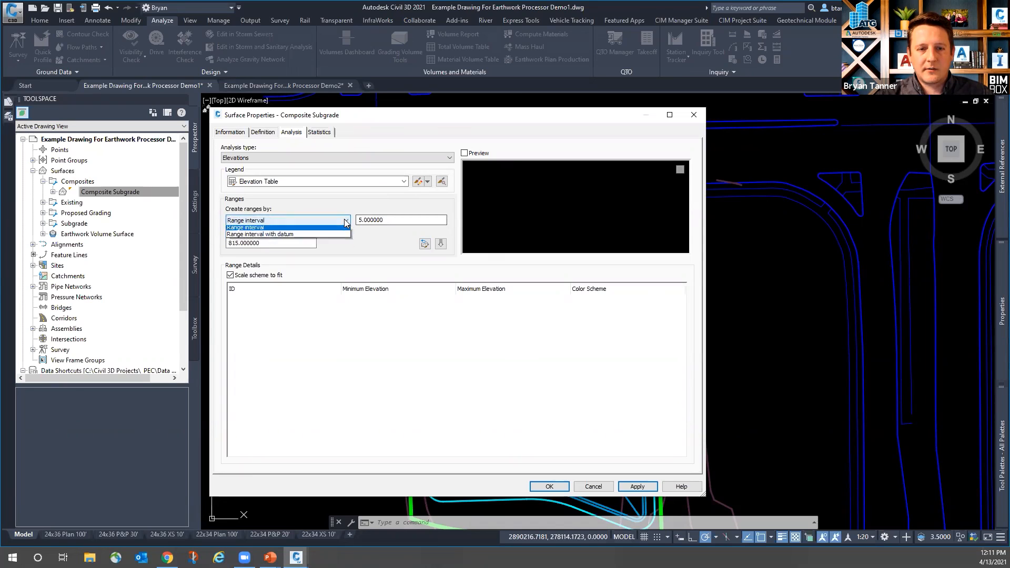
click(260, 243)
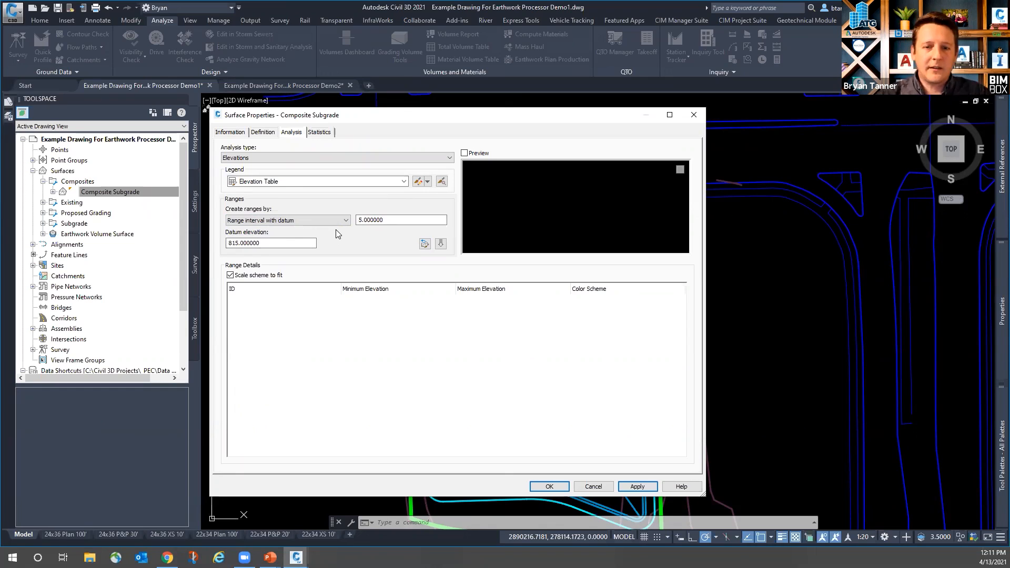
click(260, 243)
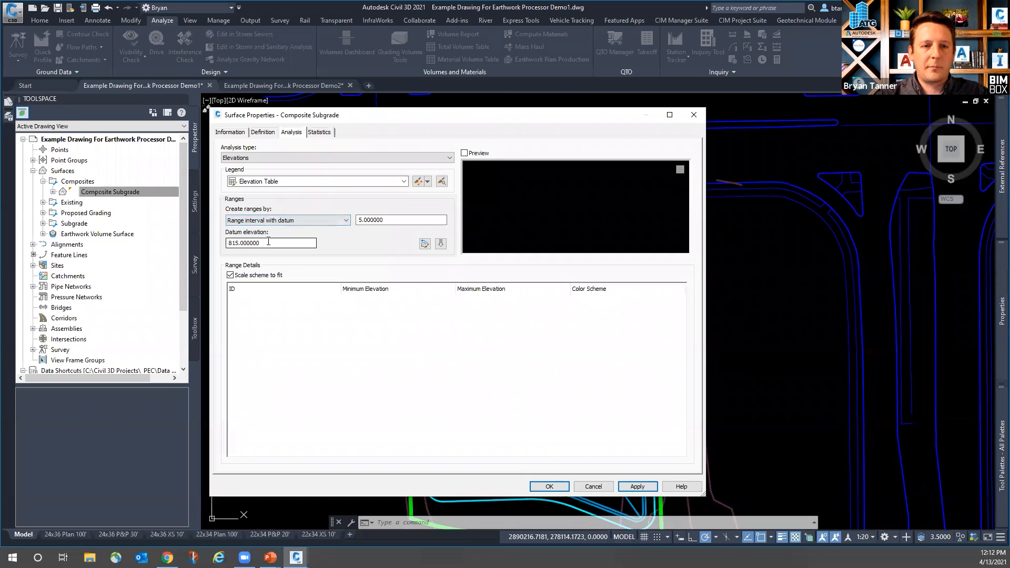
click(346, 221)
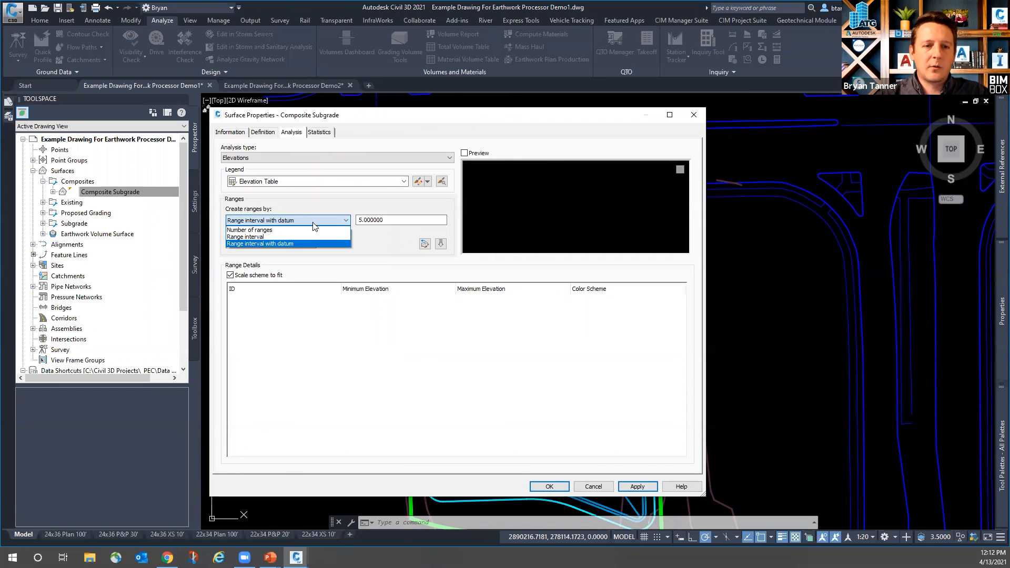
click(260, 229)
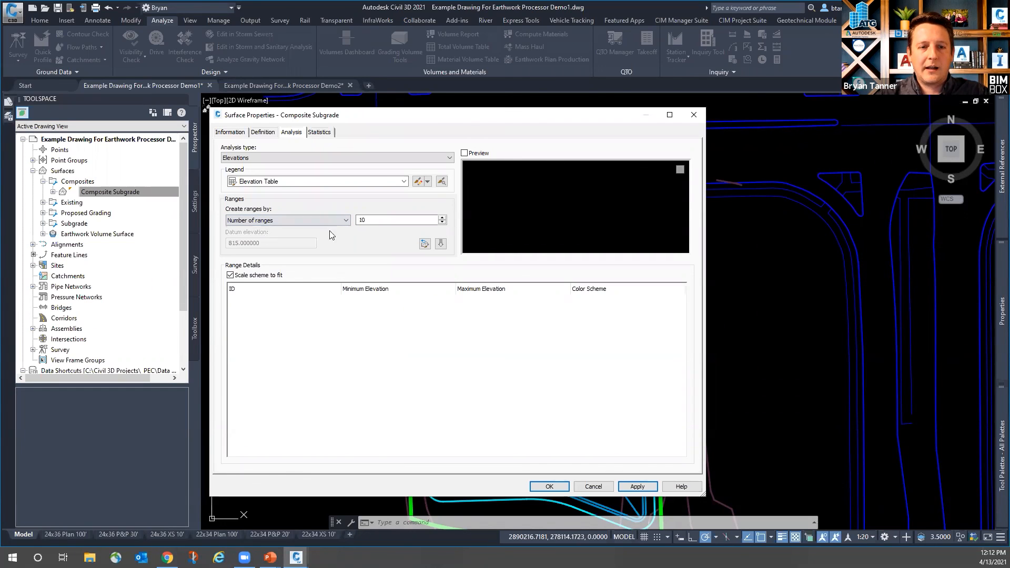
- Set the number of elevation ranges to 8 and run the analysis
click(442, 222)
click(443, 223)
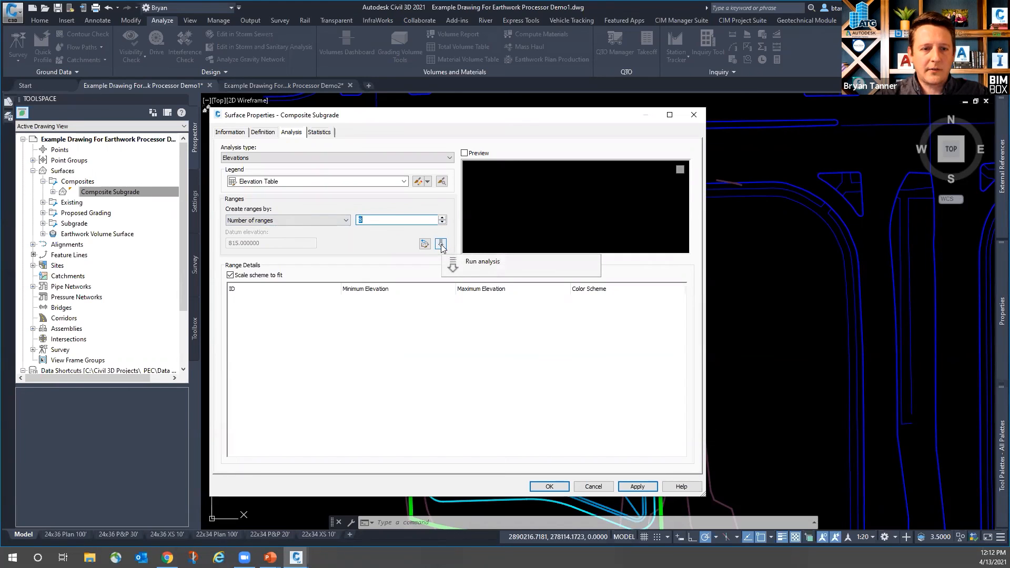
click(441, 244)
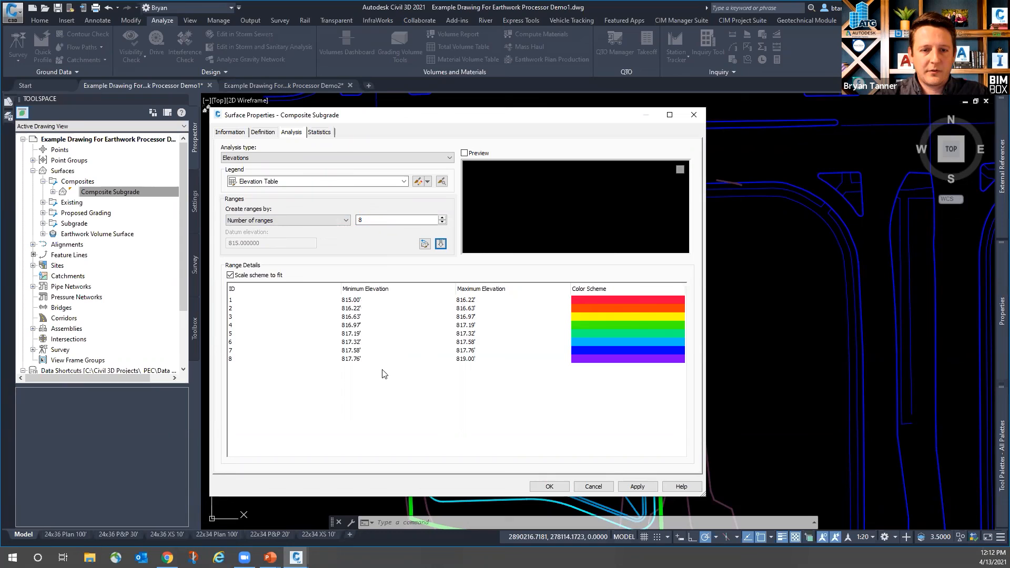
- Change the surface style of Composite Subgrade to _No Display and apply the surface properties
click(237, 136)
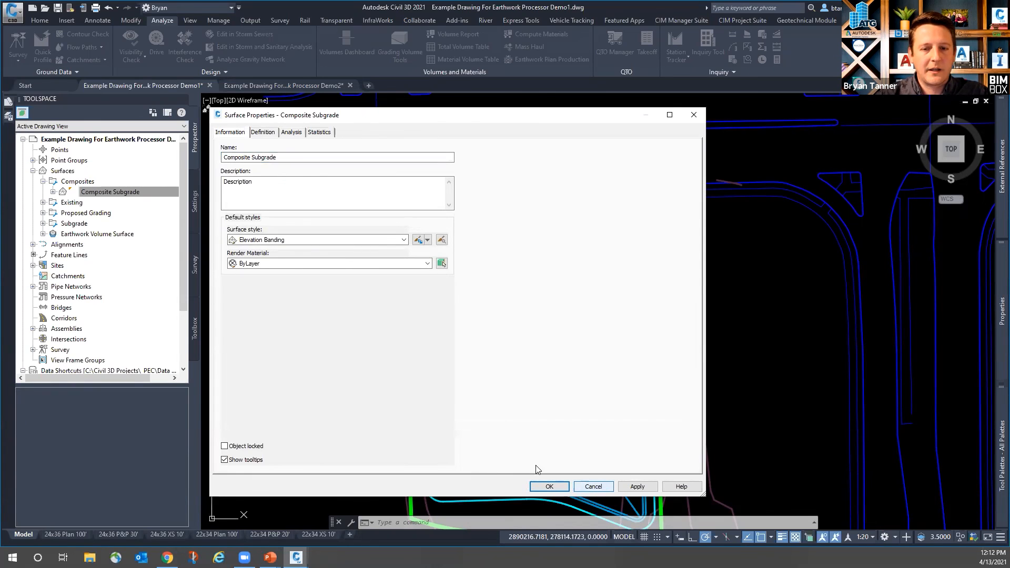
click(368, 242)
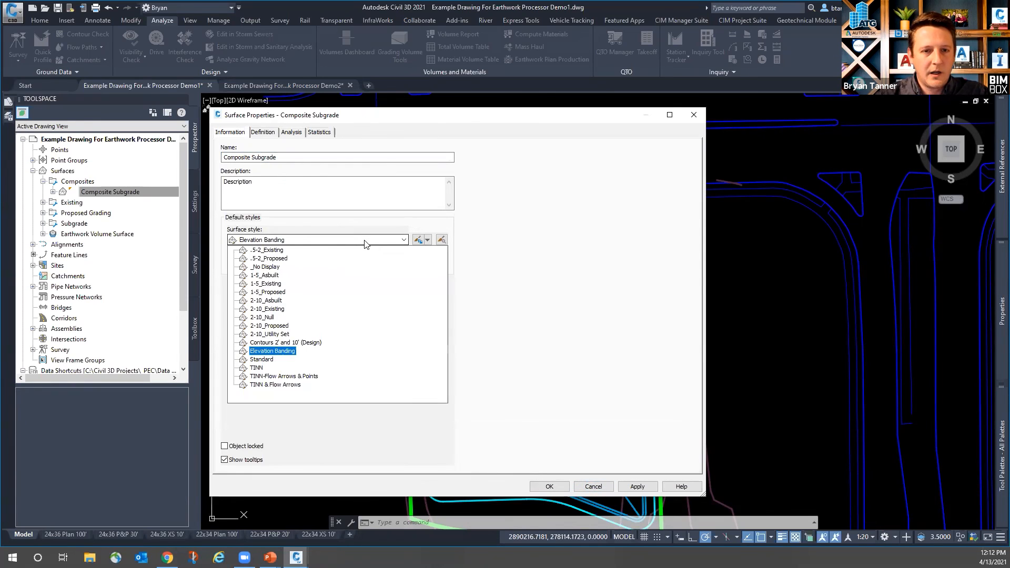
click(265, 293)
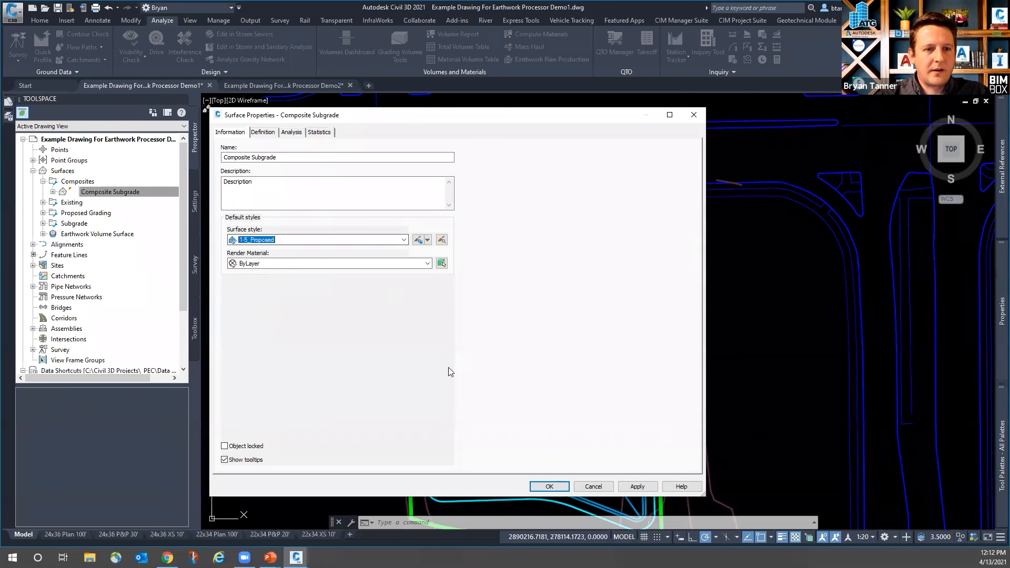
click(404, 240)
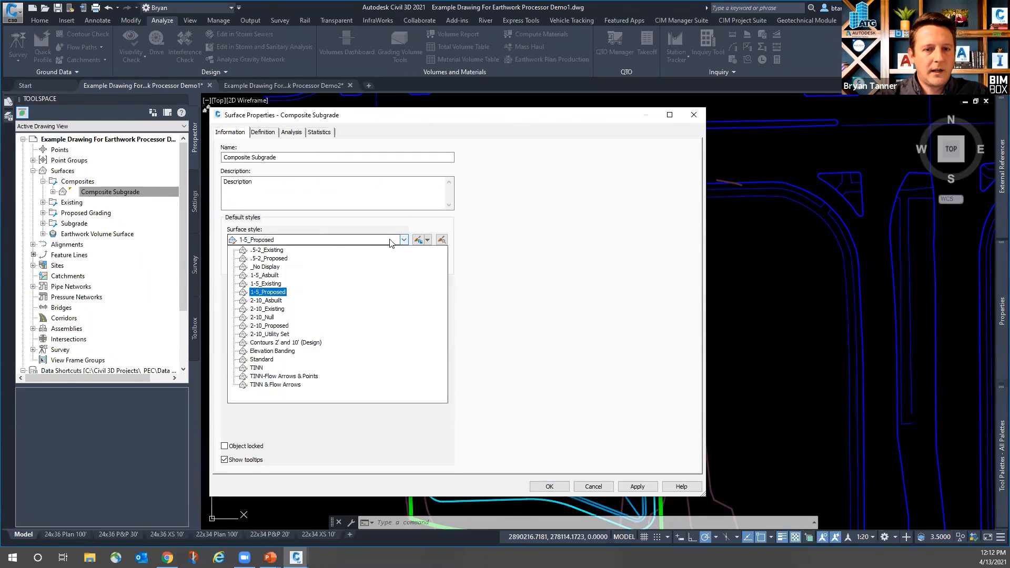
click(258, 250)
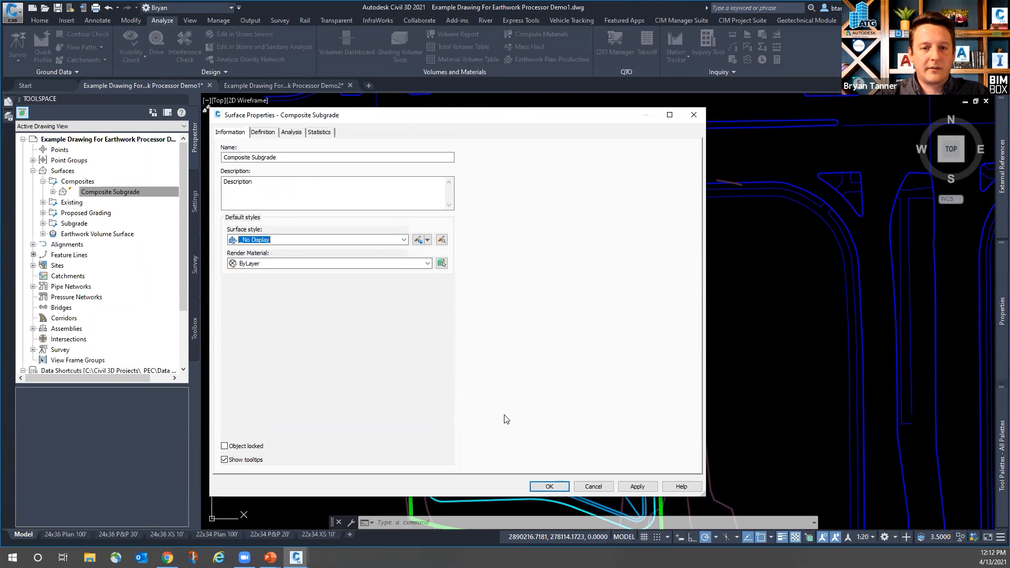
click(547, 486)
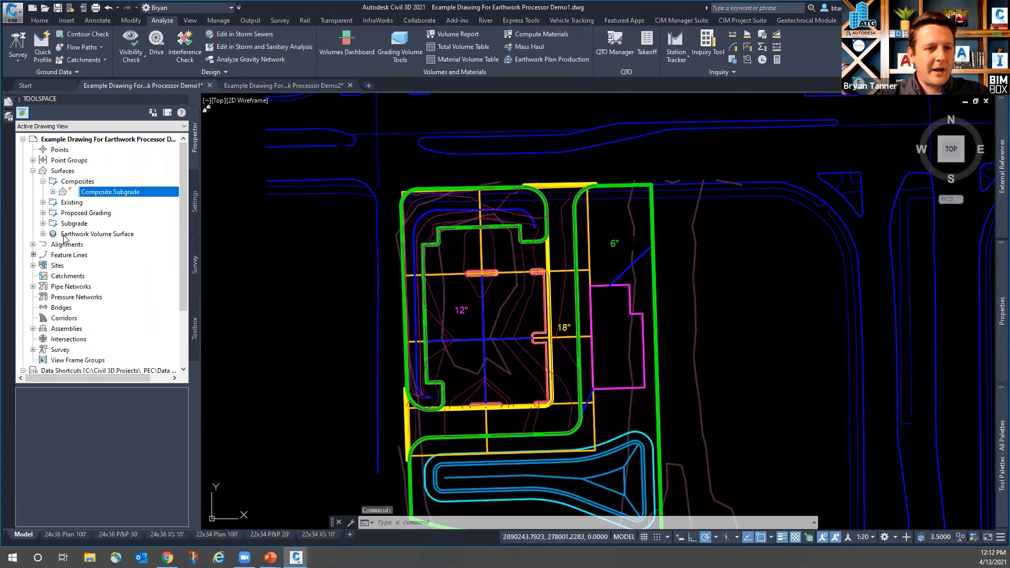
- Assign the Elevation Banding style to Earthwork Volume Surface and run its elevation analysis with 8 ranges
click(43, 181)
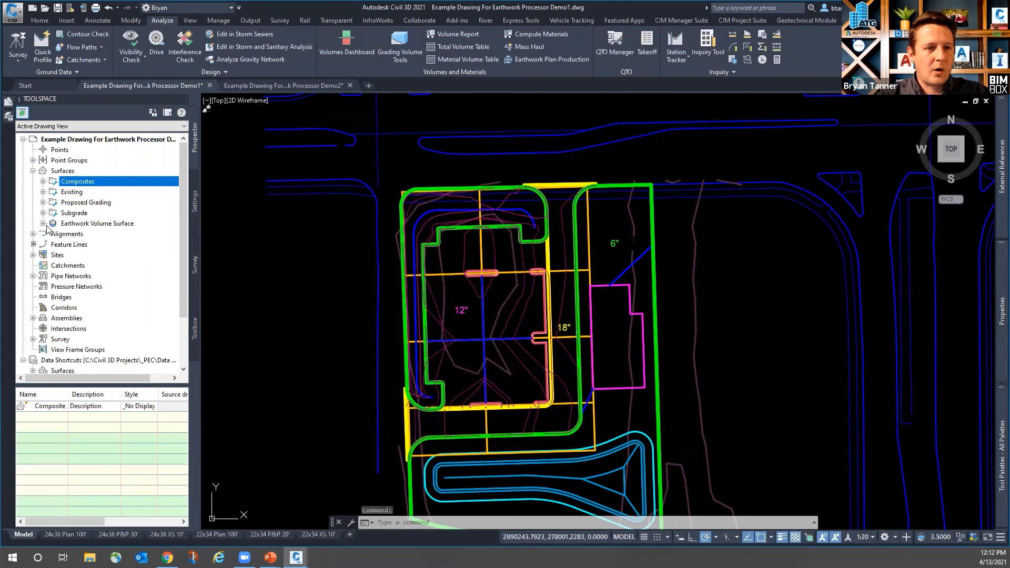
right_click(63, 223)
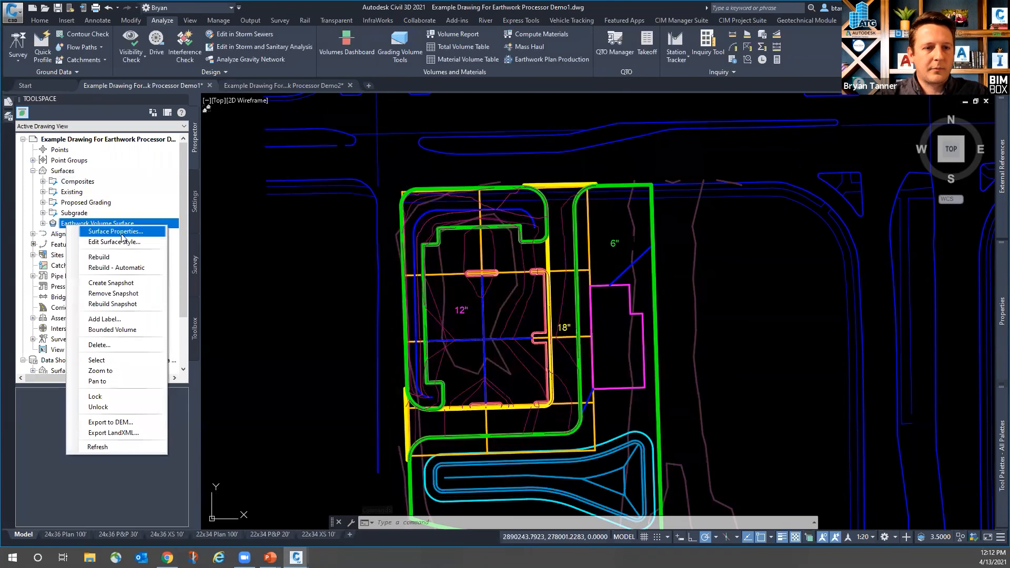
click(93, 230)
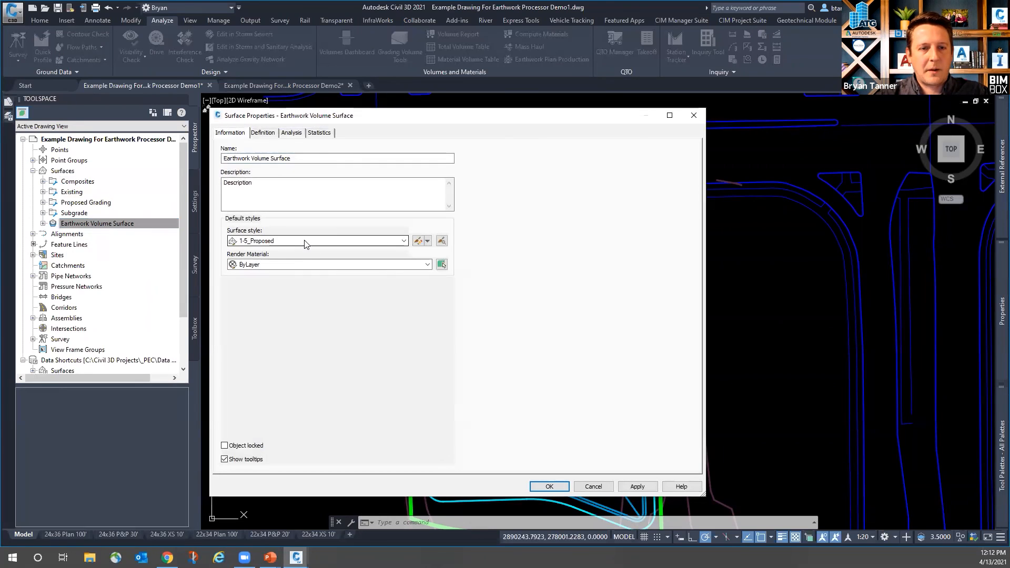
click(273, 241)
click(271, 352)
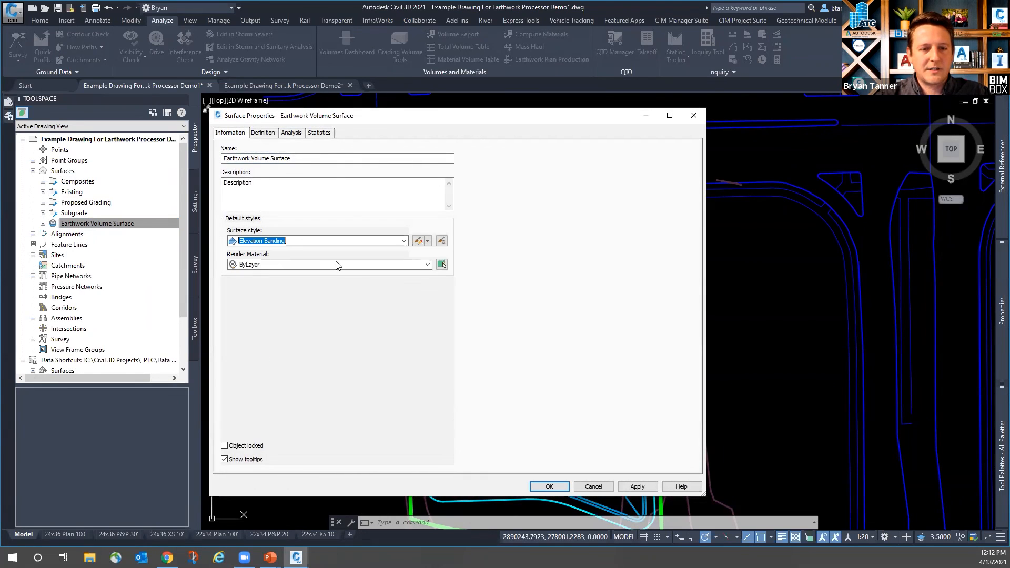
click(291, 133)
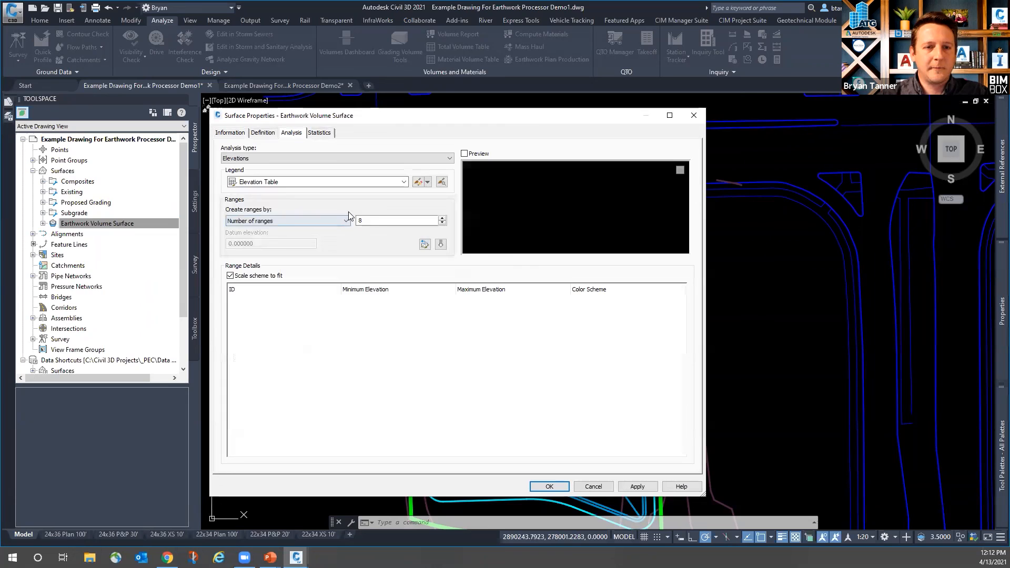
click(441, 245)
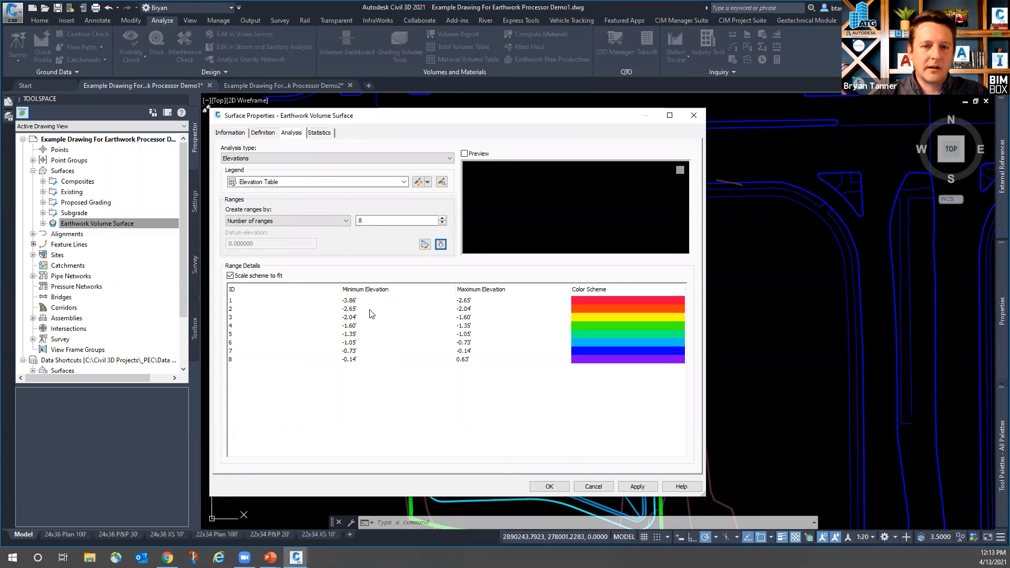
- Set the color of elevation range 8, the band containing fill, to green
click(361, 360)
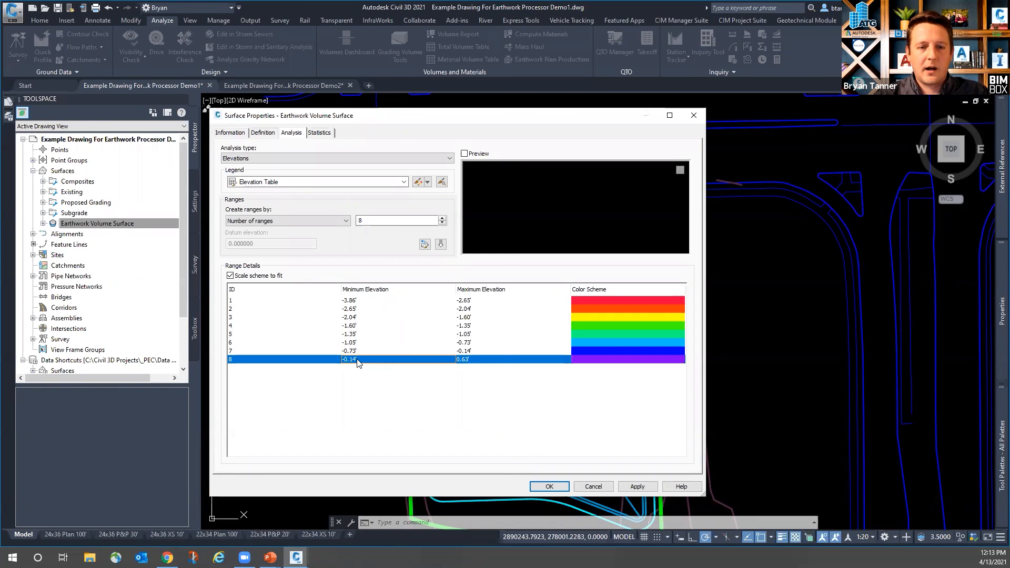
click(651, 363)
click(442, 301)
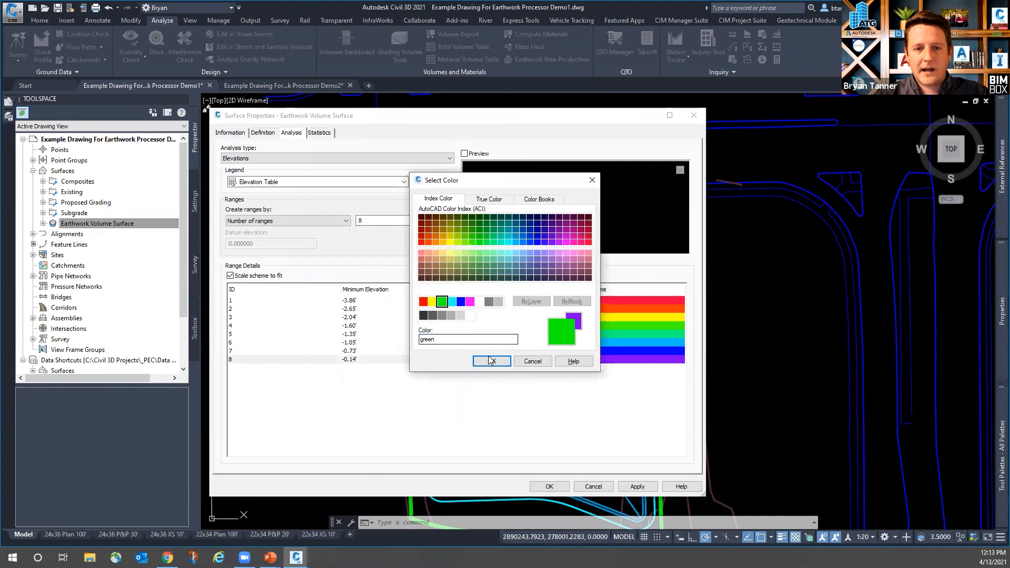
click(490, 361)
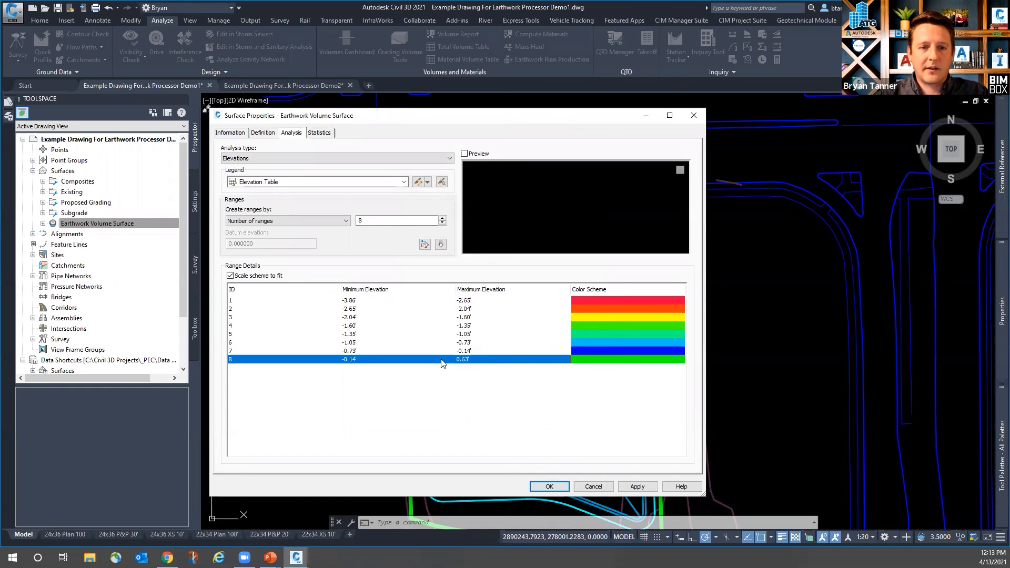
- Color the two deepest cut ranges red, using index color 16 for range 1 and 12 for range 2
double_click(621, 300)
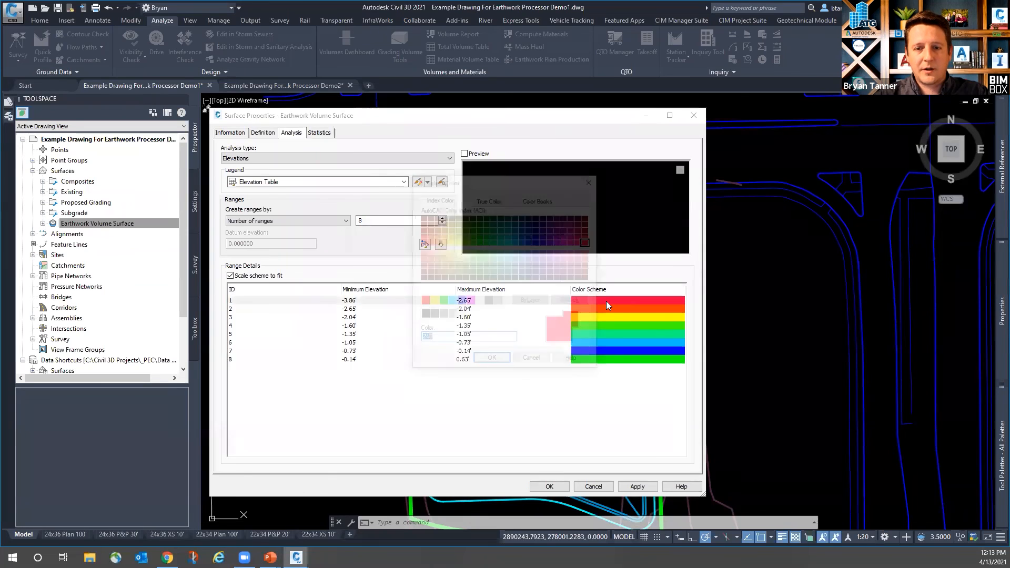
click(421, 223)
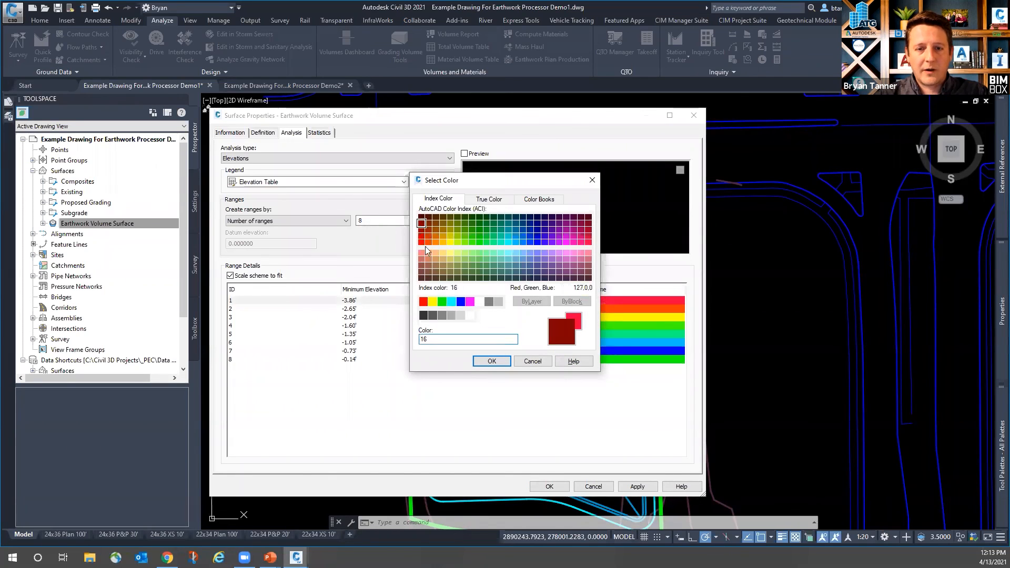
click(491, 361)
click(607, 308)
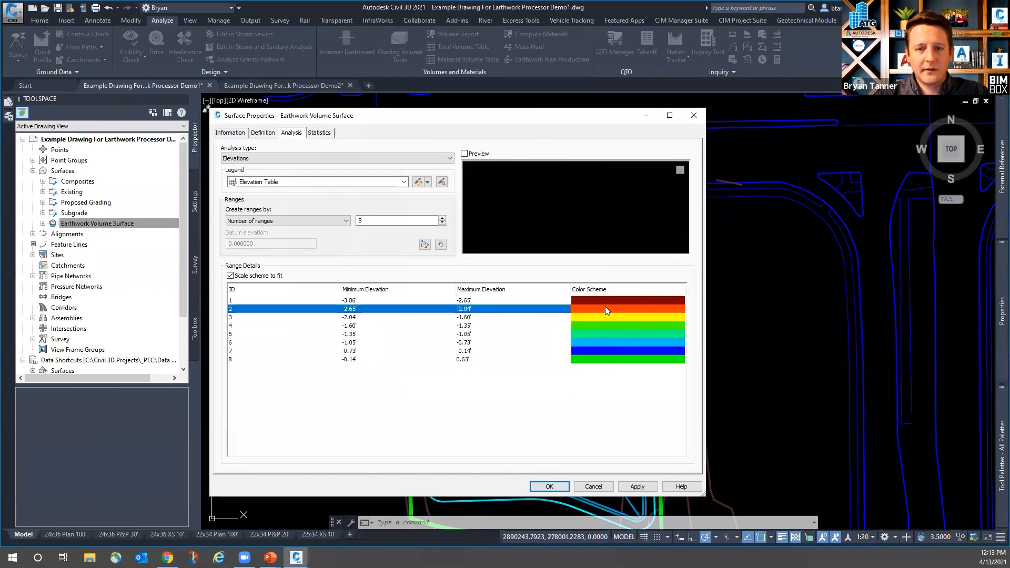
double_click(605, 307)
click(422, 236)
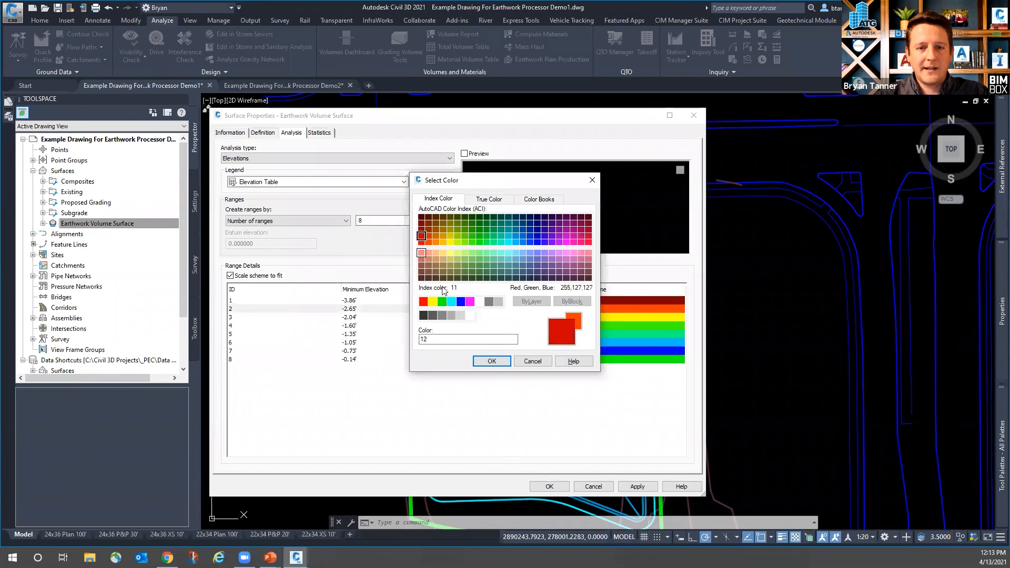
click(491, 361)
- Set range 3 to index color 10 and range 4 to orange in the color scheme
click(612, 317)
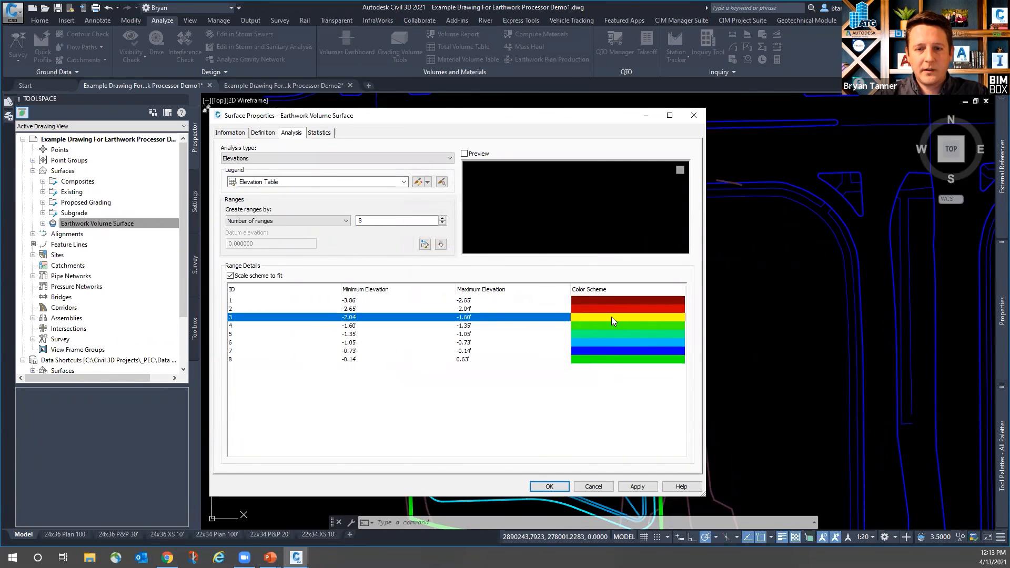
double_click(611, 317)
click(421, 243)
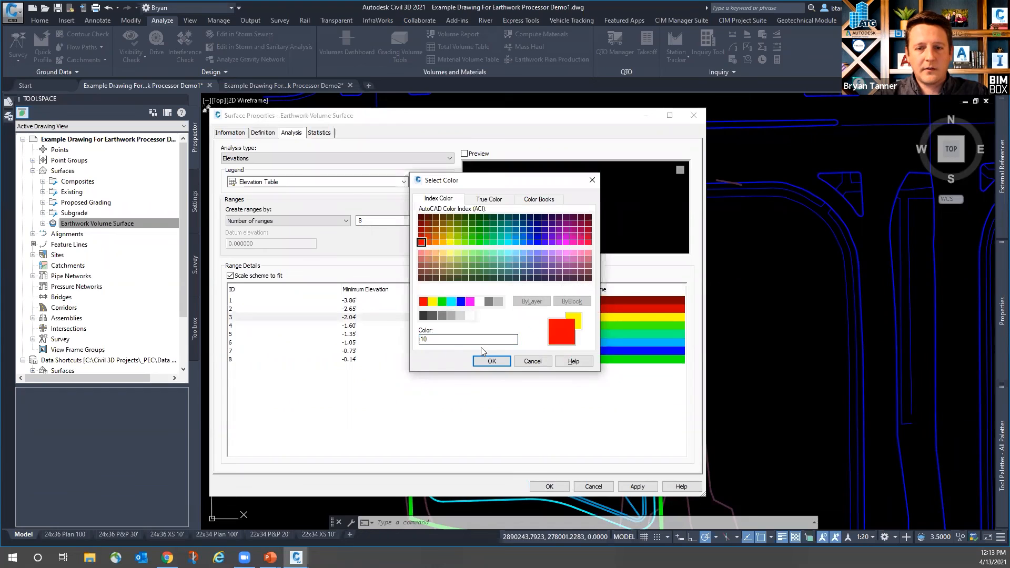
click(492, 361)
click(604, 326)
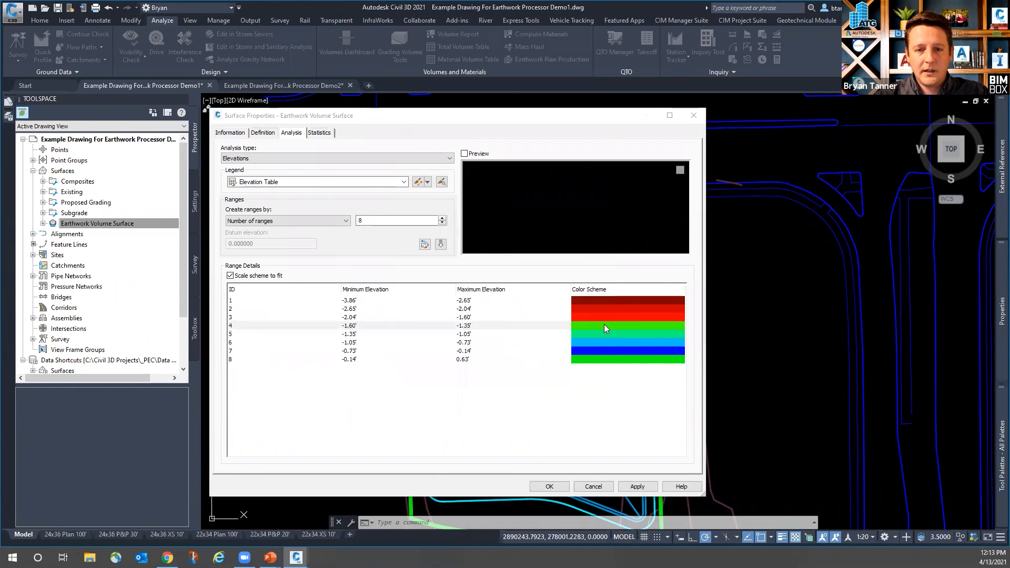
double_click(604, 326)
click(443, 252)
click(444, 242)
click(492, 361)
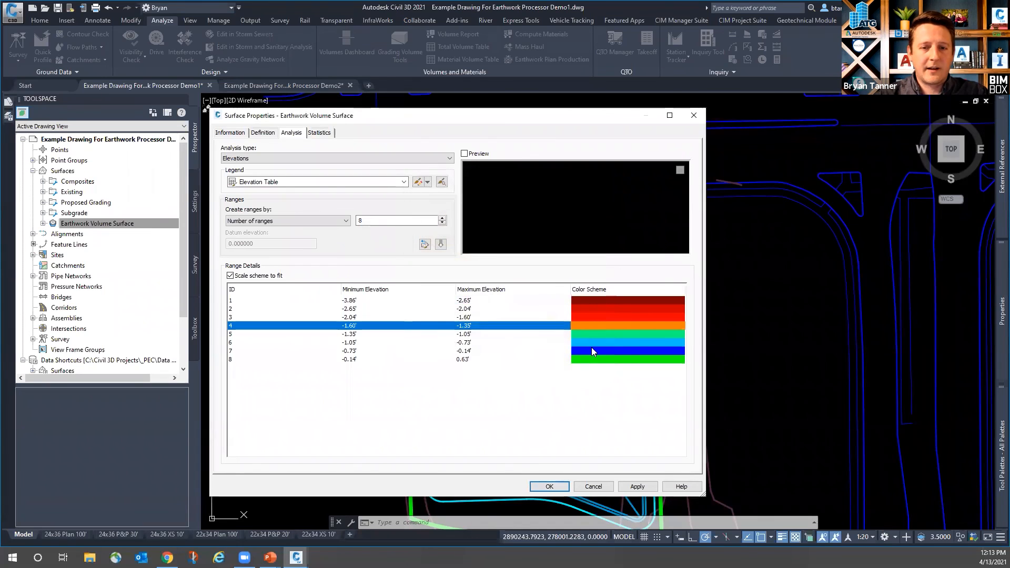
- Set the color of elevation range 5 to yellow, index color 50
click(600, 334)
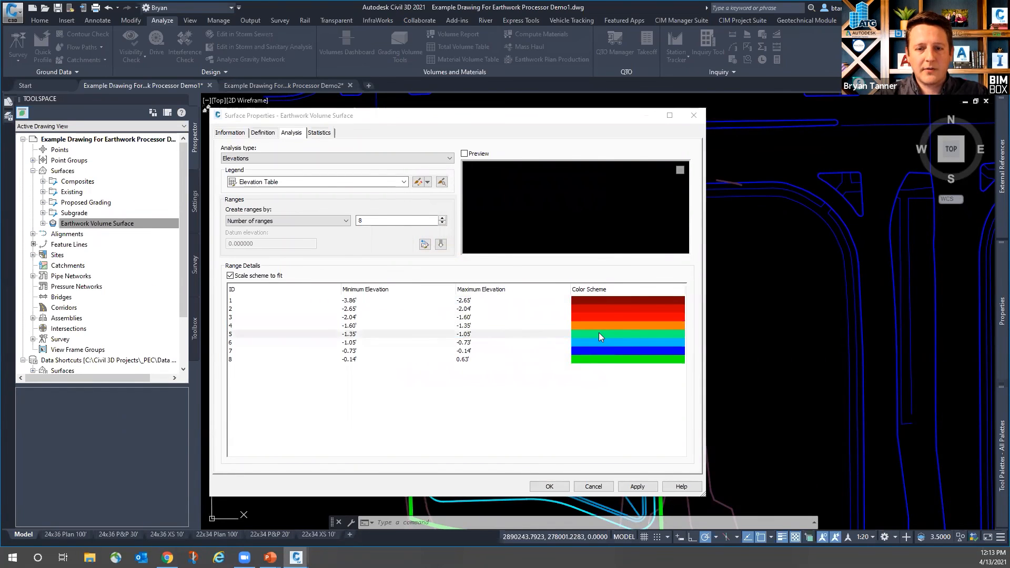
double_click(600, 335)
click(450, 242)
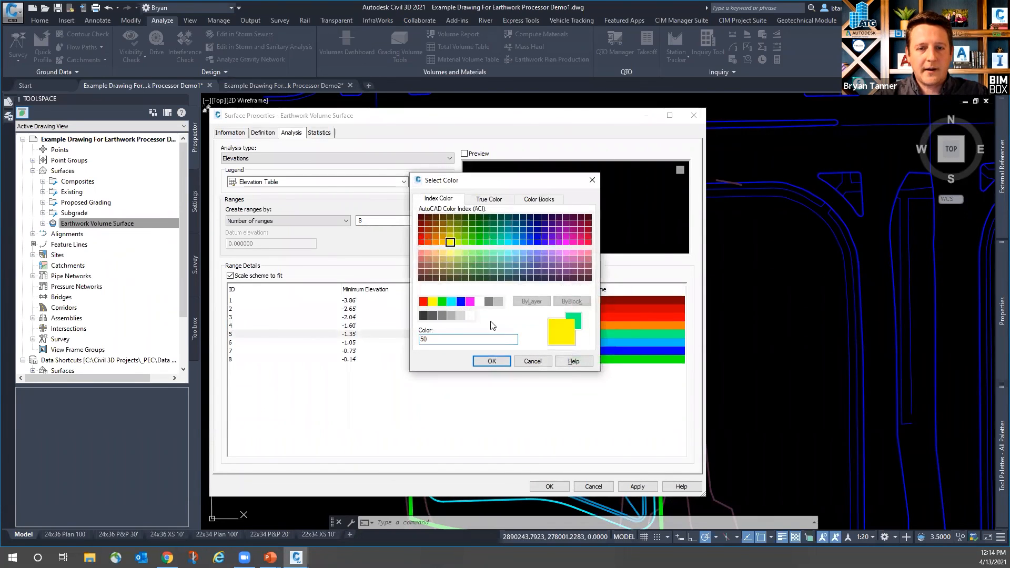
click(491, 360)
- Set the color of elevation range 6 to a light yellow
click(605, 343)
double_click(605, 343)
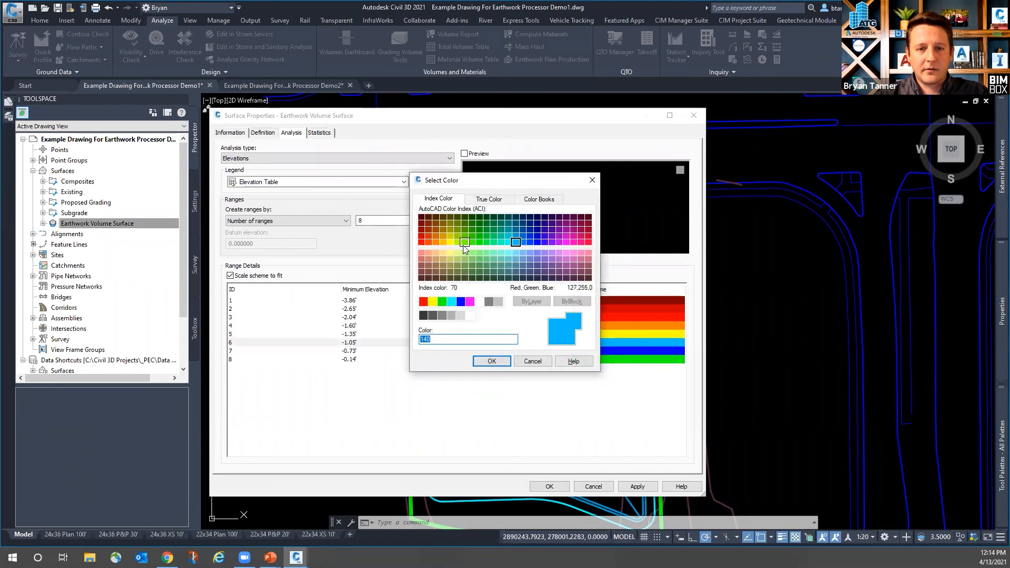
click(458, 243)
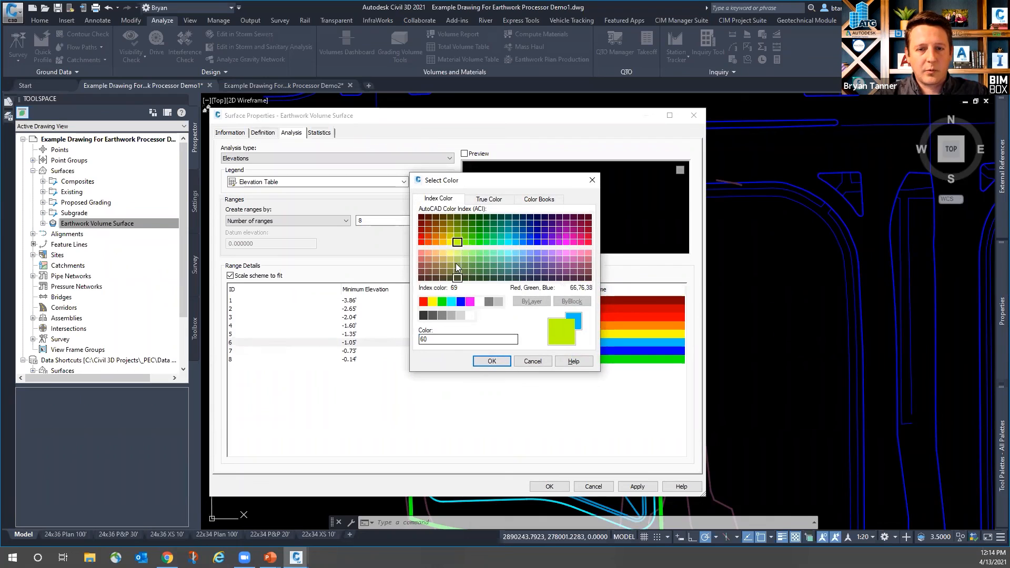
click(451, 253)
click(492, 361)
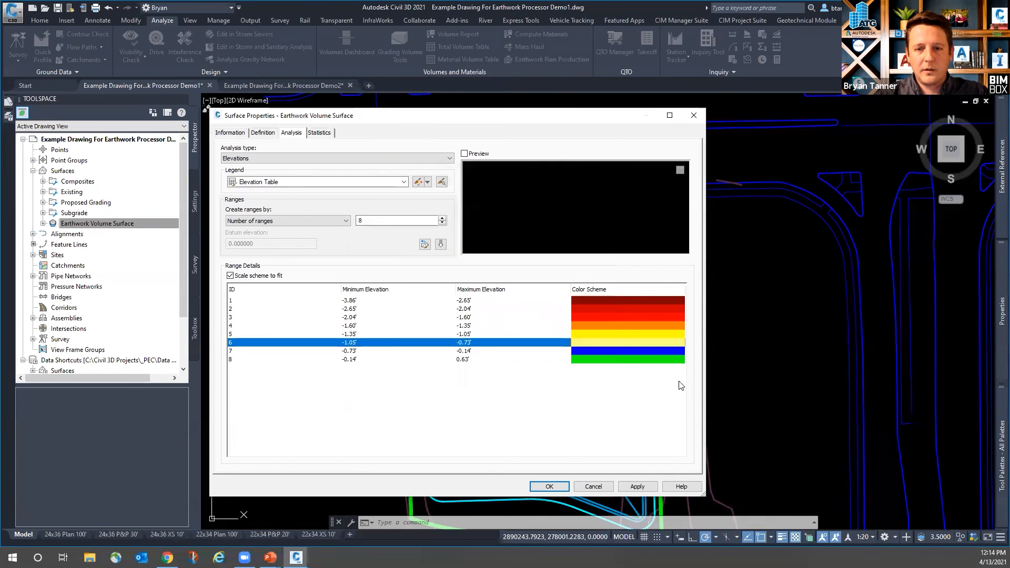
- Change the color of elevation range 5 to light orange, index color 31
click(592, 335)
click(588, 333)
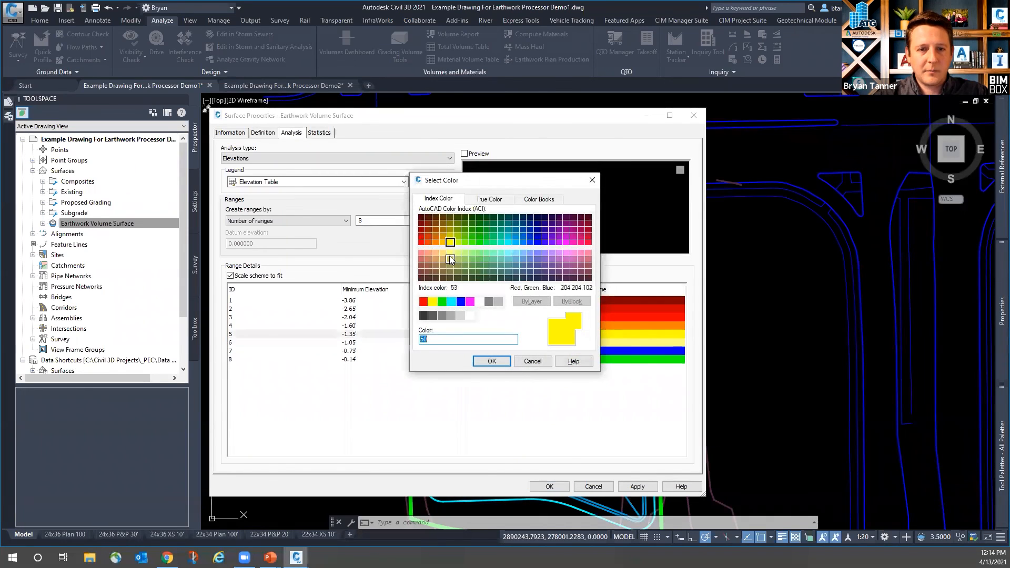
click(434, 253)
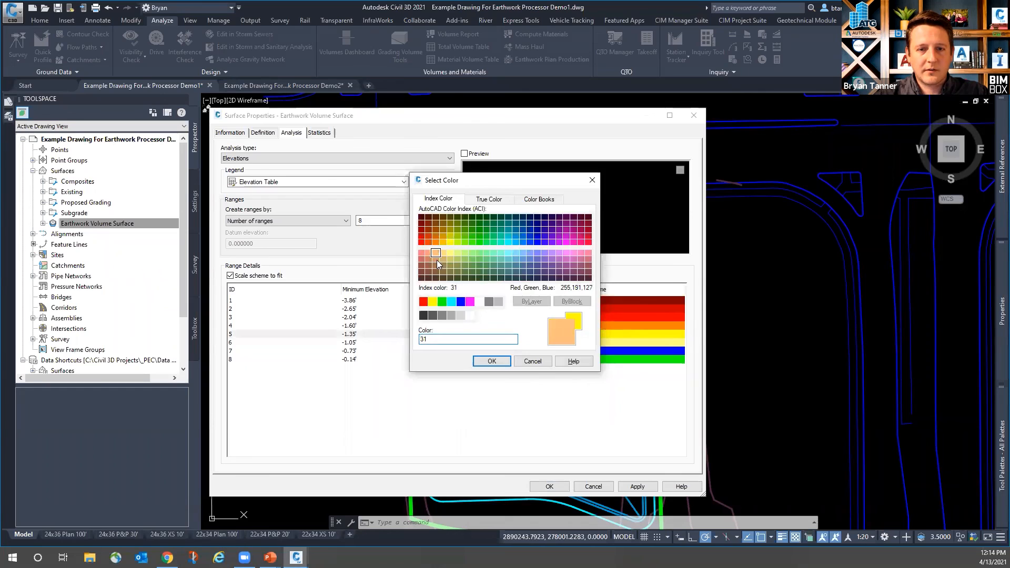
click(485, 361)
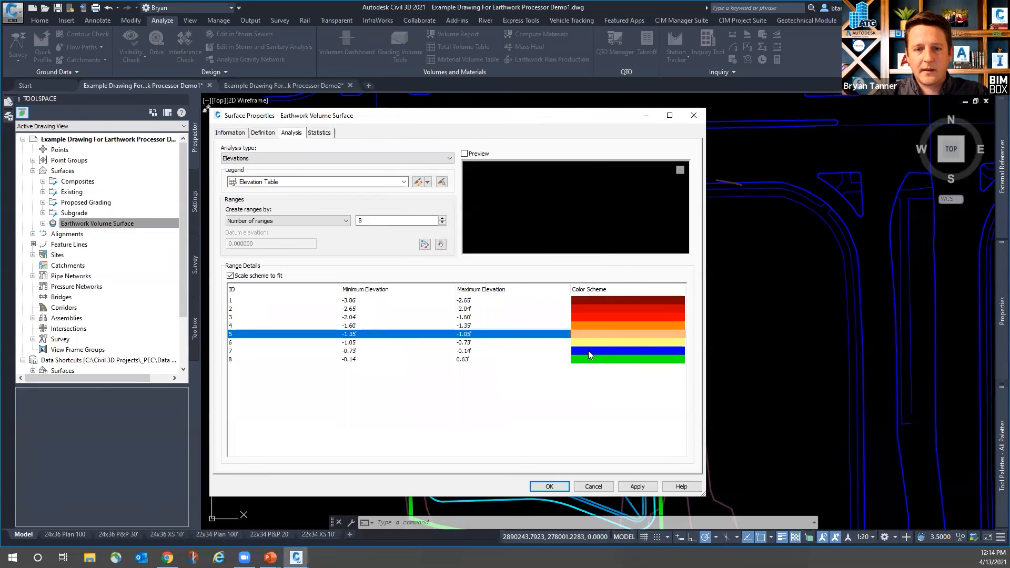
- Accept the recolored elevation ranges for Earthwork Volume Surface and inspect the cut and fill banding in the drawing
click(353, 353)
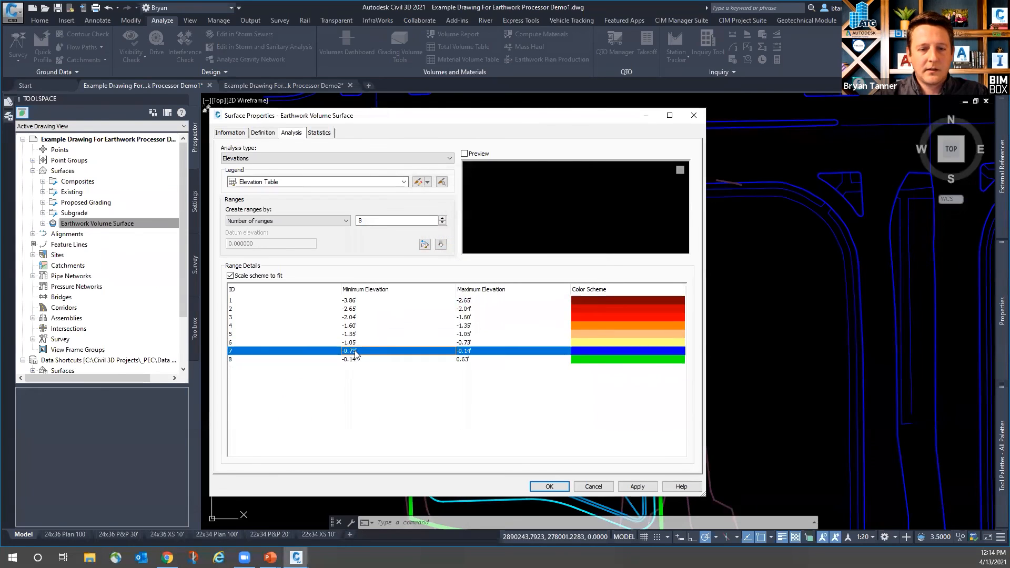
click(354, 301)
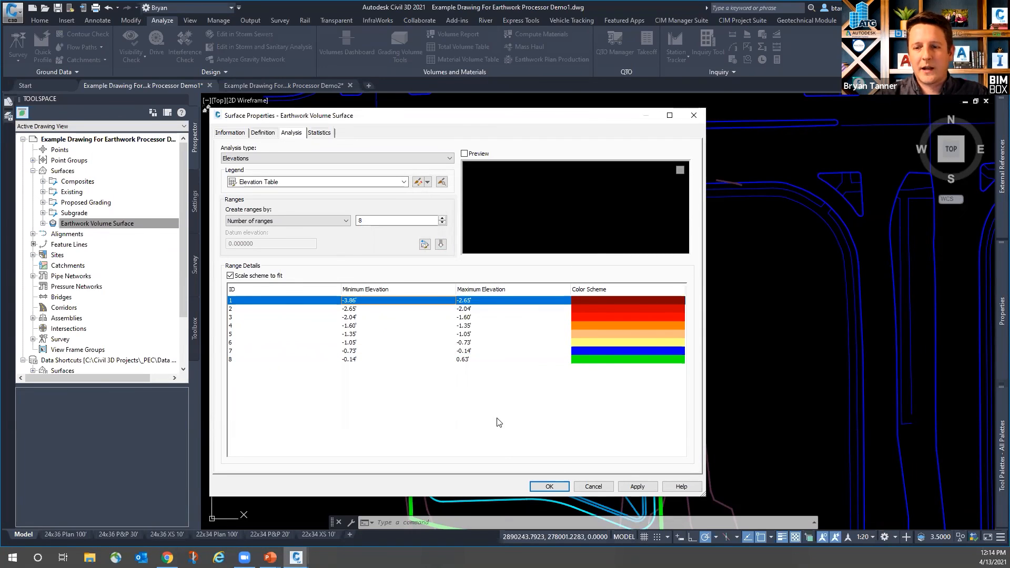
click(549, 487)
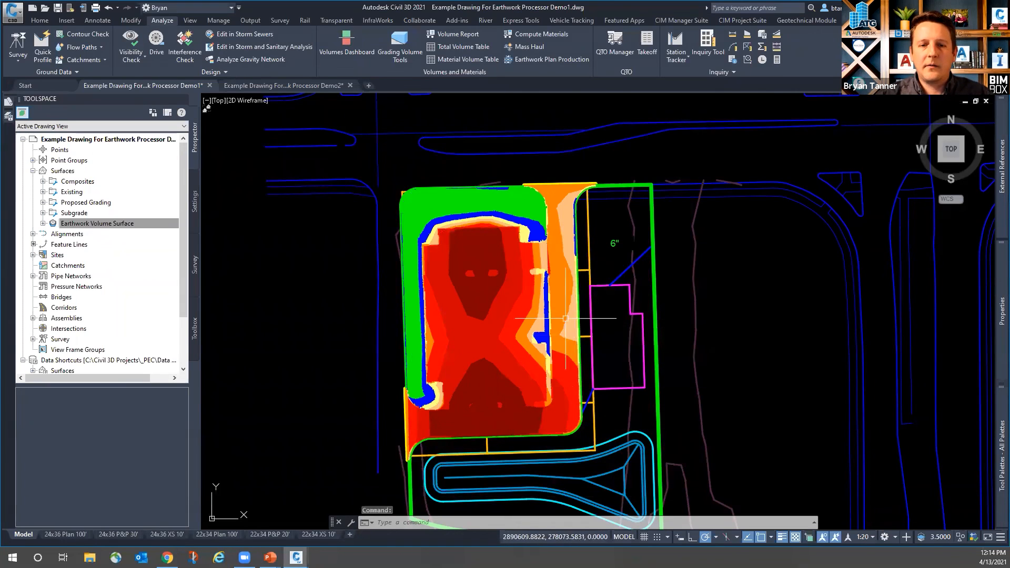
scroll(529, 259, up, 1)
key(Escape)
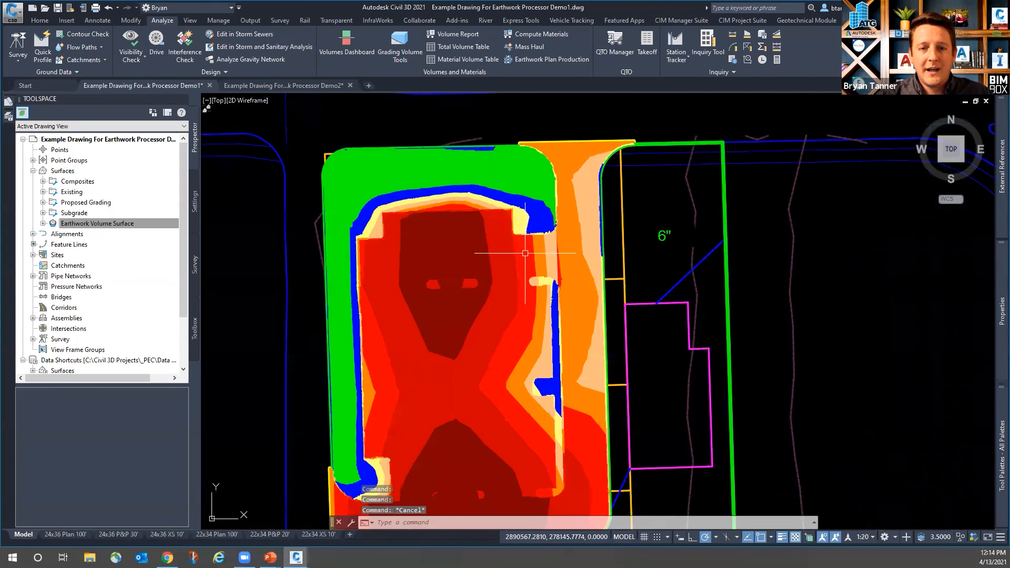
scroll(522, 250, up, 4)
scroll(649, 298, down, 4)
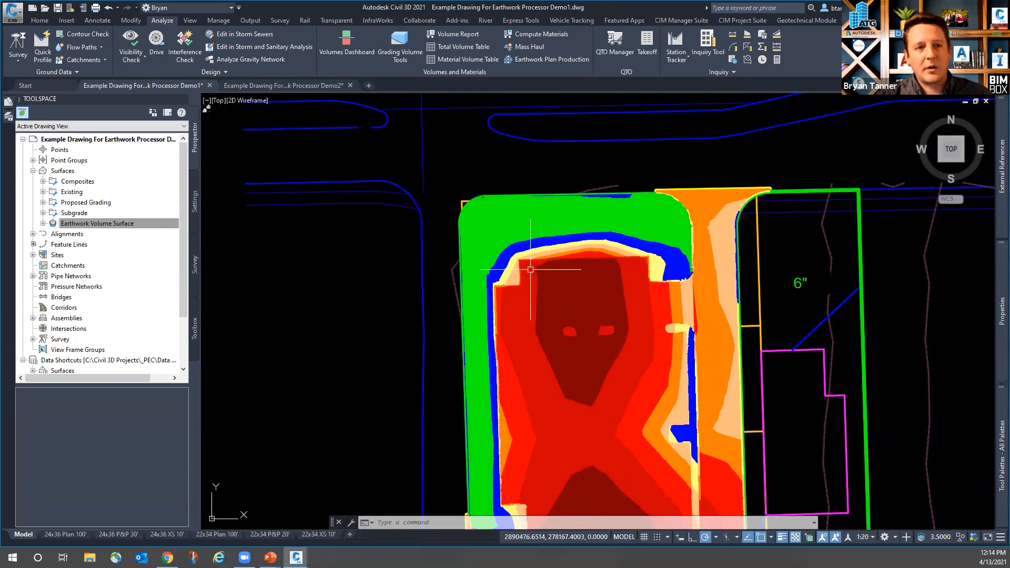
scroll(537, 164, down, 2)
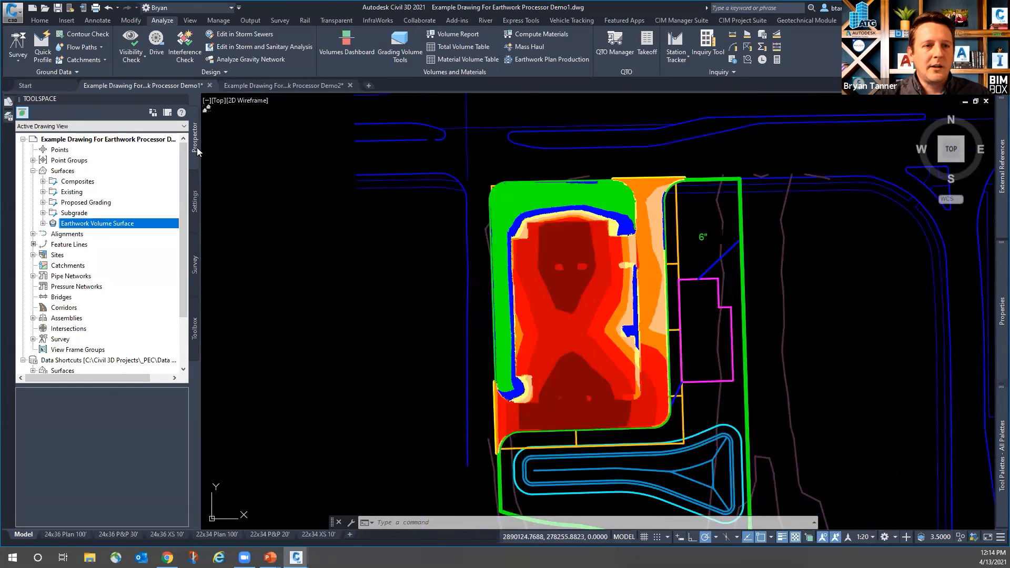
click(537, 296)
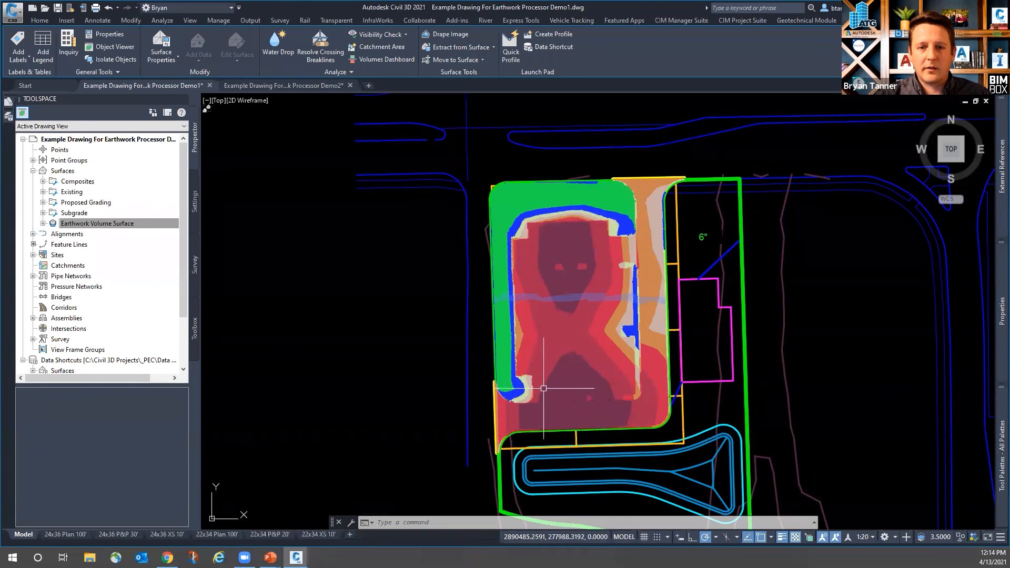
click(19, 53)
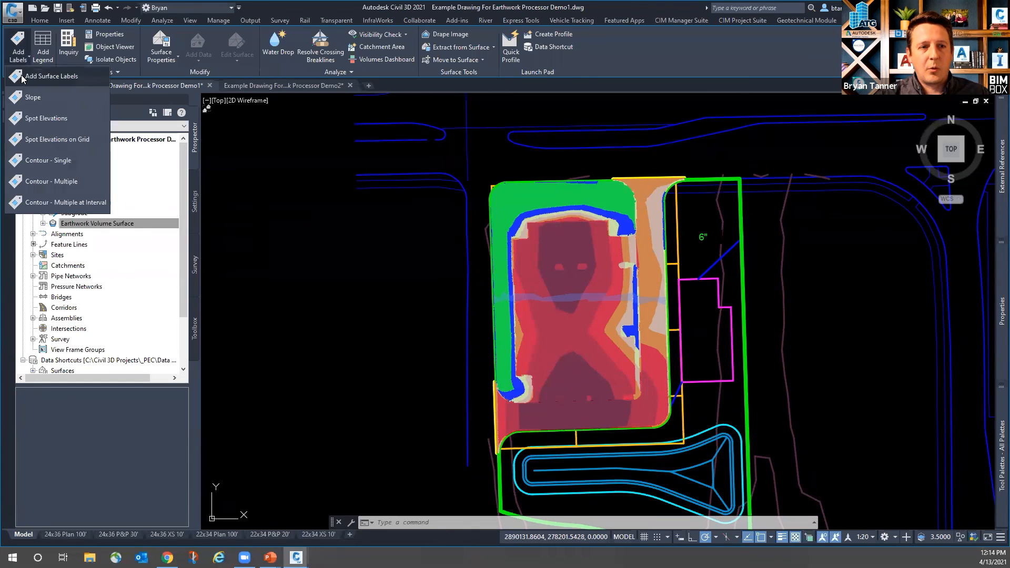
click(48, 139)
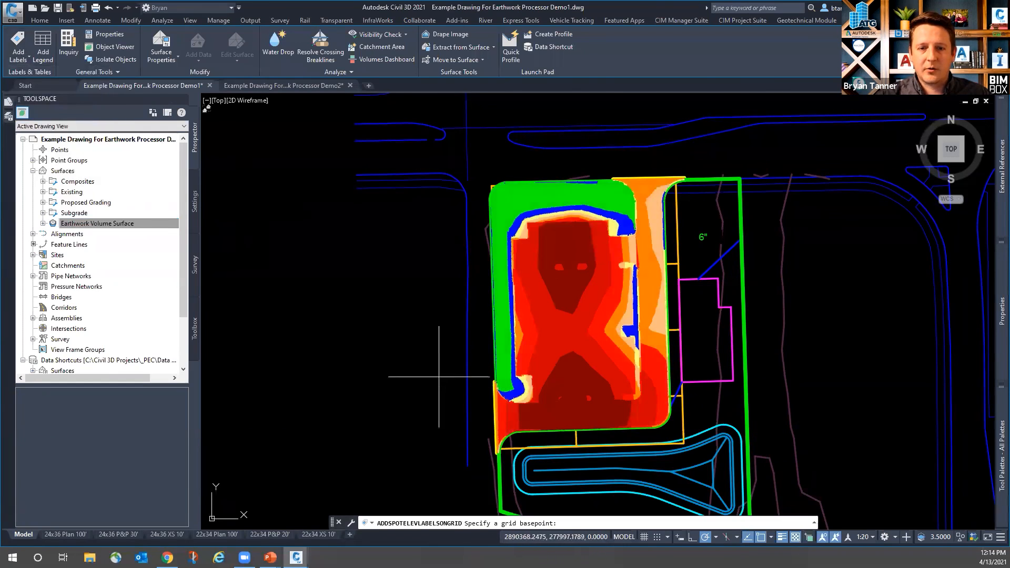
click(461, 479)
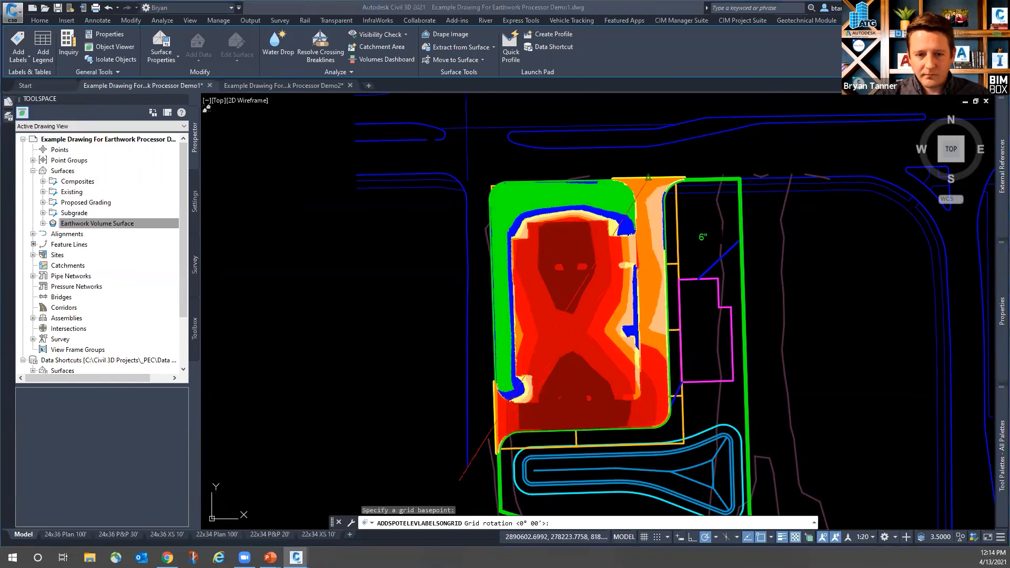
key(Escape)
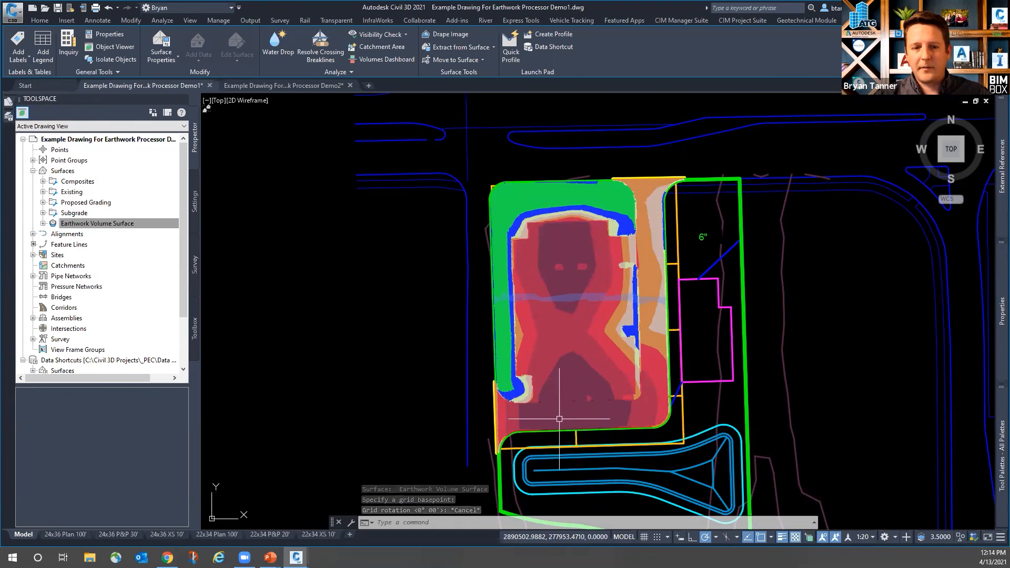
- Look through the surface styles and Spot Elevation label styles in the drawing settings, and clear the volume surface selection
mouse_move(559, 418)
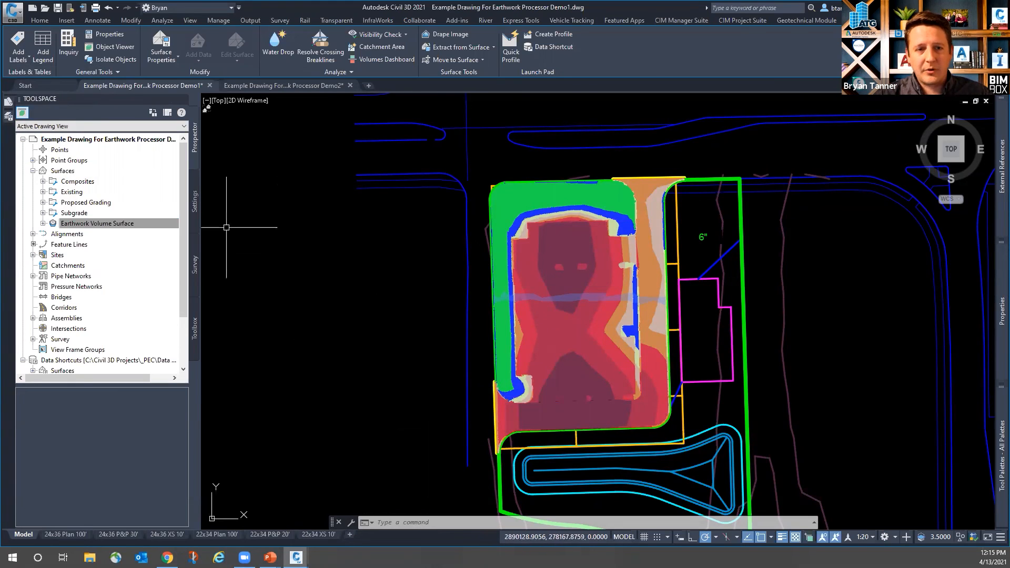
click(194, 201)
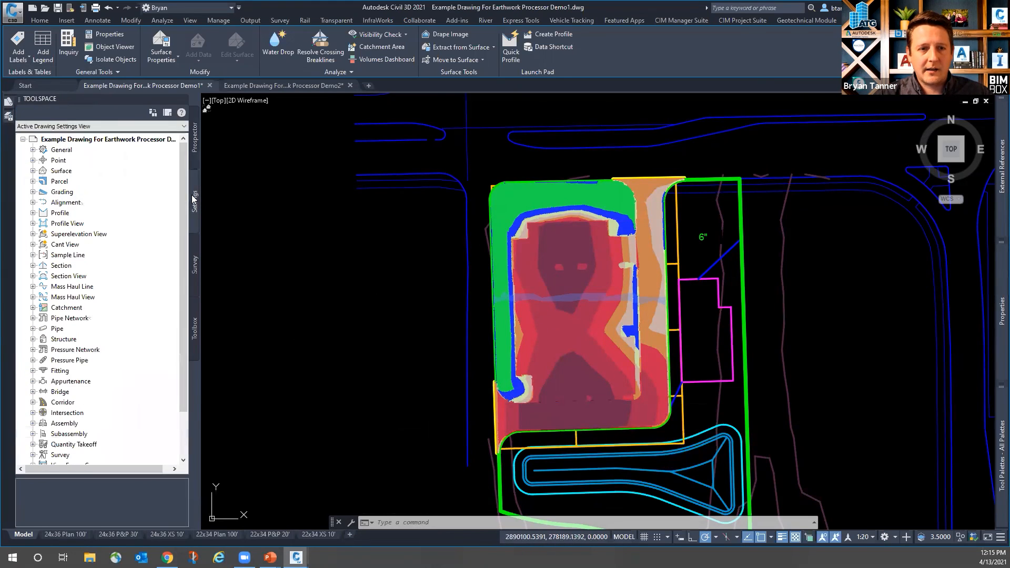
click(32, 171)
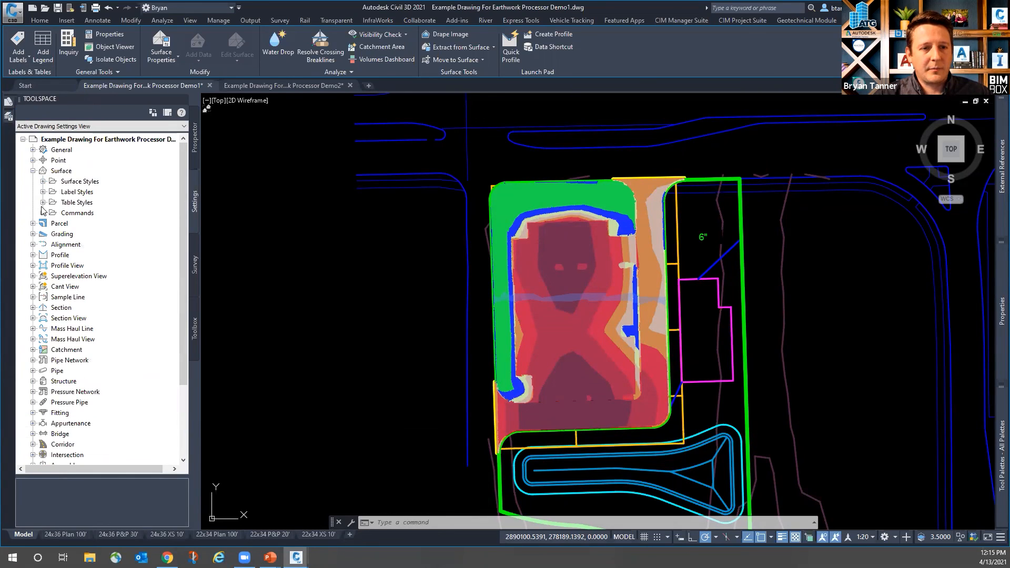
click(43, 182)
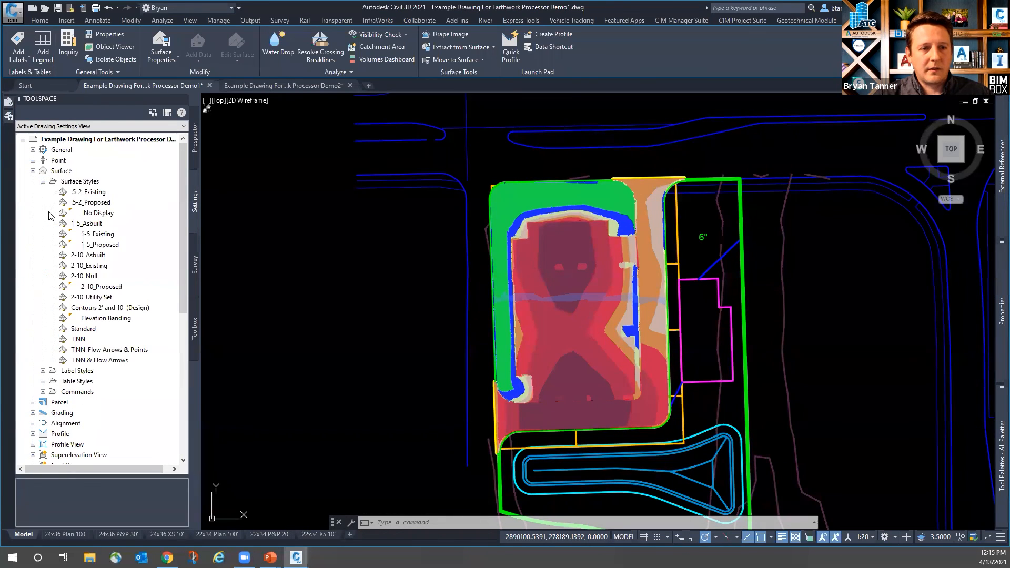
click(43, 371)
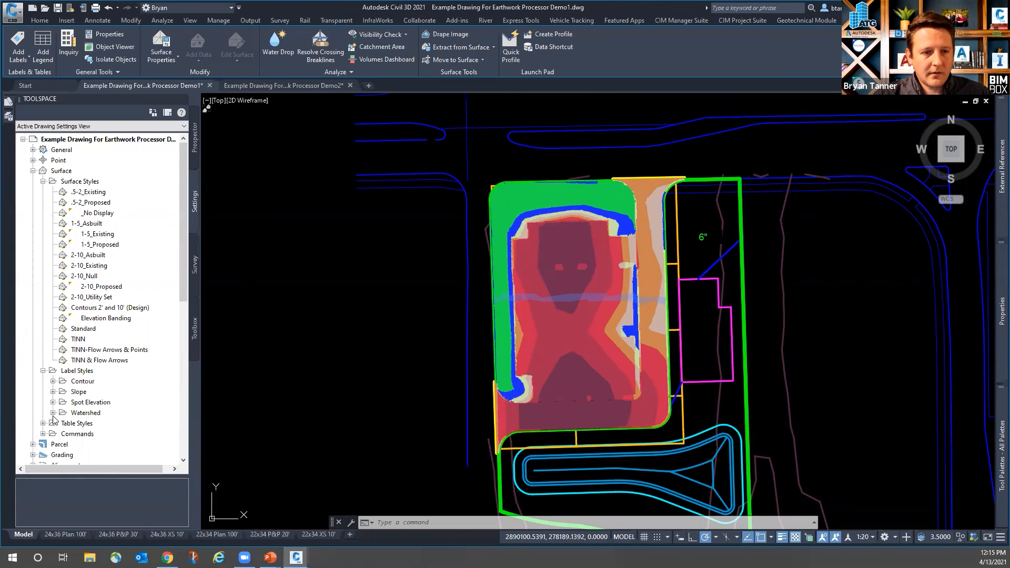
click(53, 403)
scroll(78, 408, down, 1)
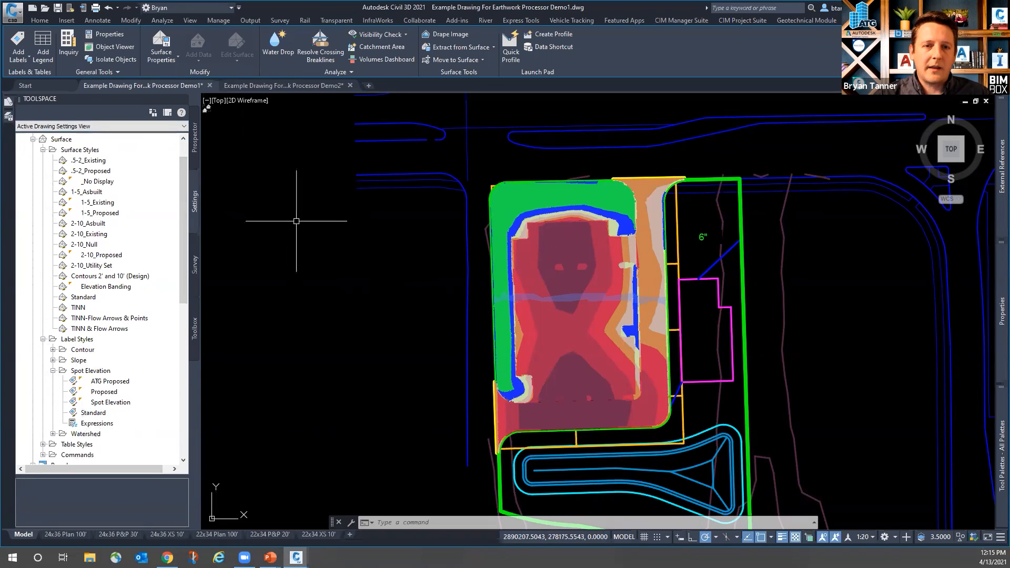
click(195, 146)
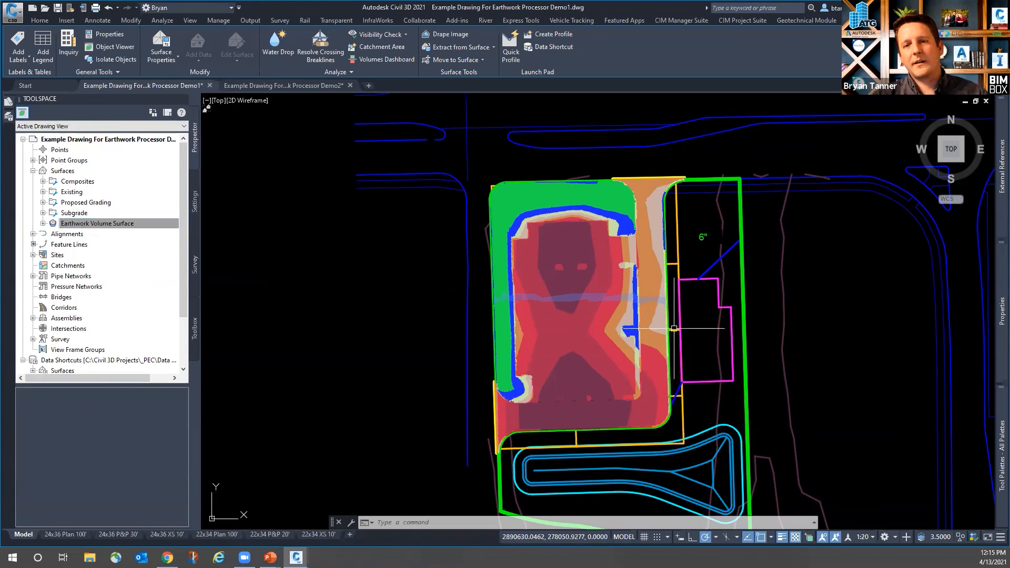
key(Escape)
key(Escape)
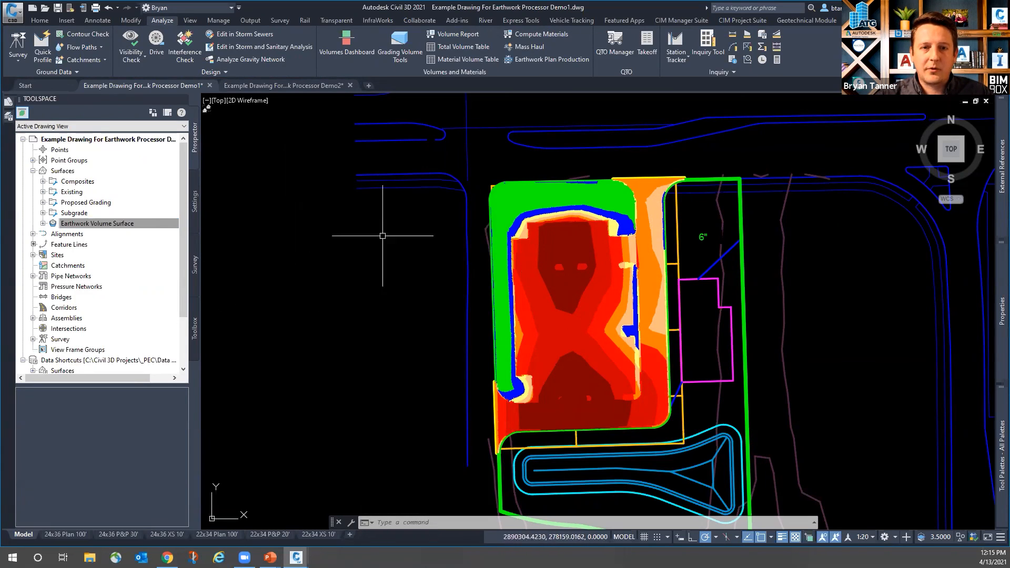
- Review the cut, fill and net volumes of Earthwork Volume Surface in the Volumes Dashboard and close it
click(342, 53)
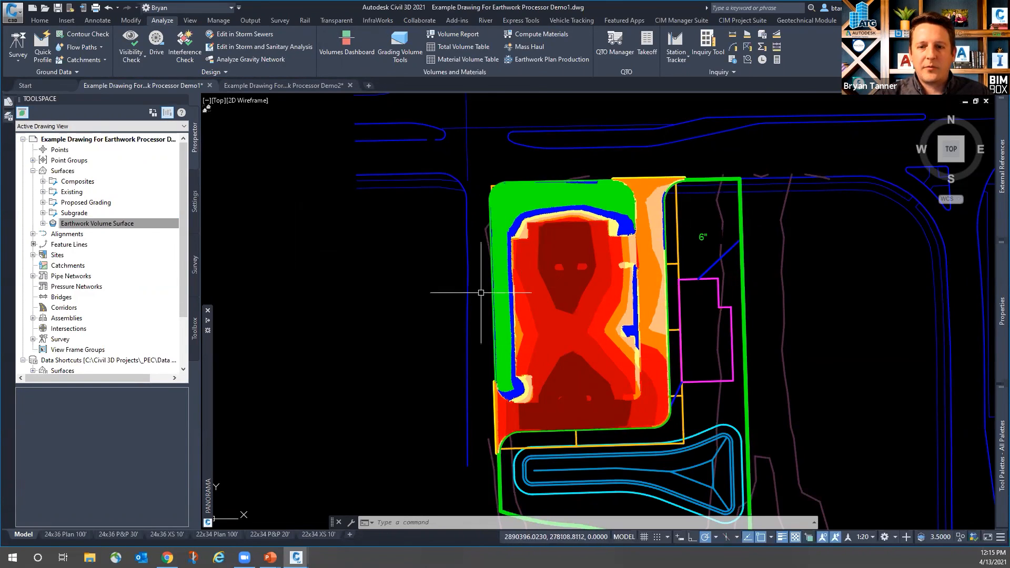
mouse_move(608, 357)
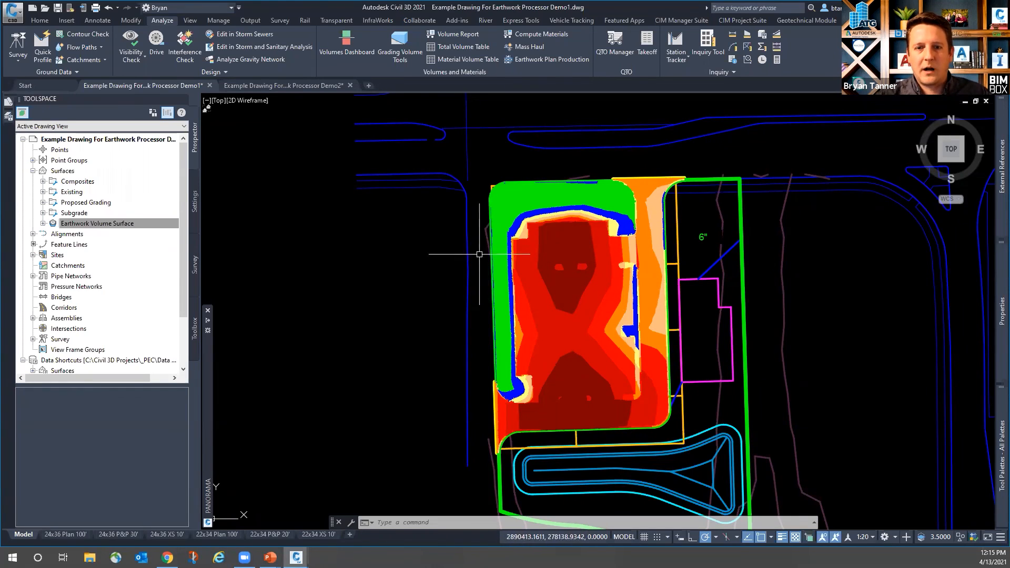
click(344, 46)
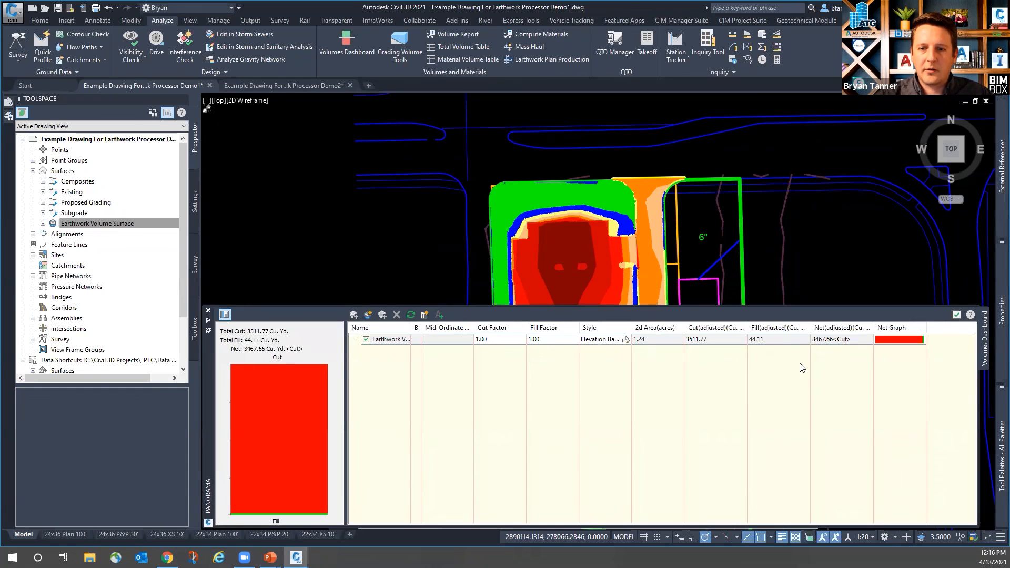
click(957, 315)
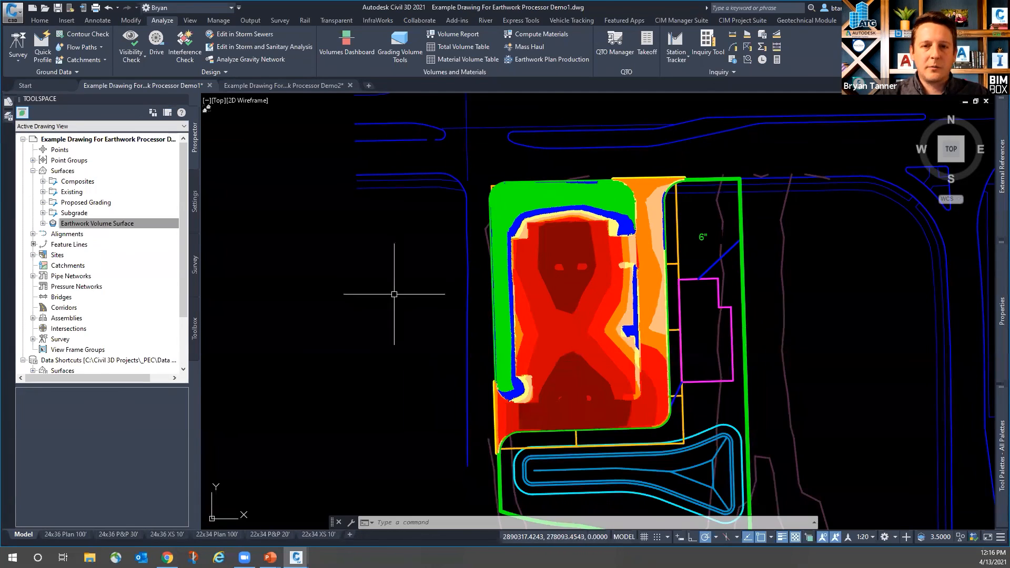
- Check which rebuild and snapshot commands are available for the Composite Subgrade surface
click(43, 181)
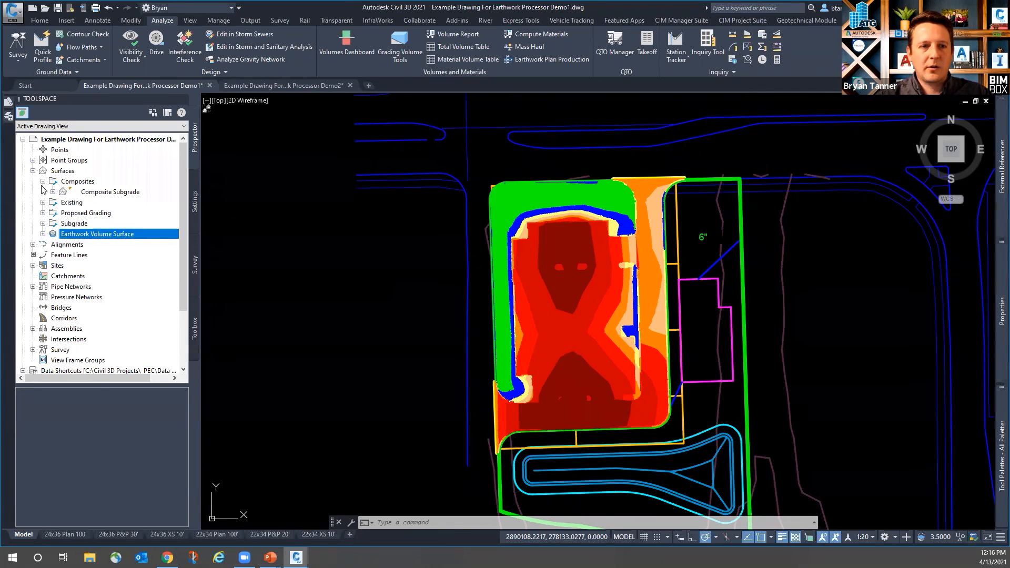
right_click(93, 193)
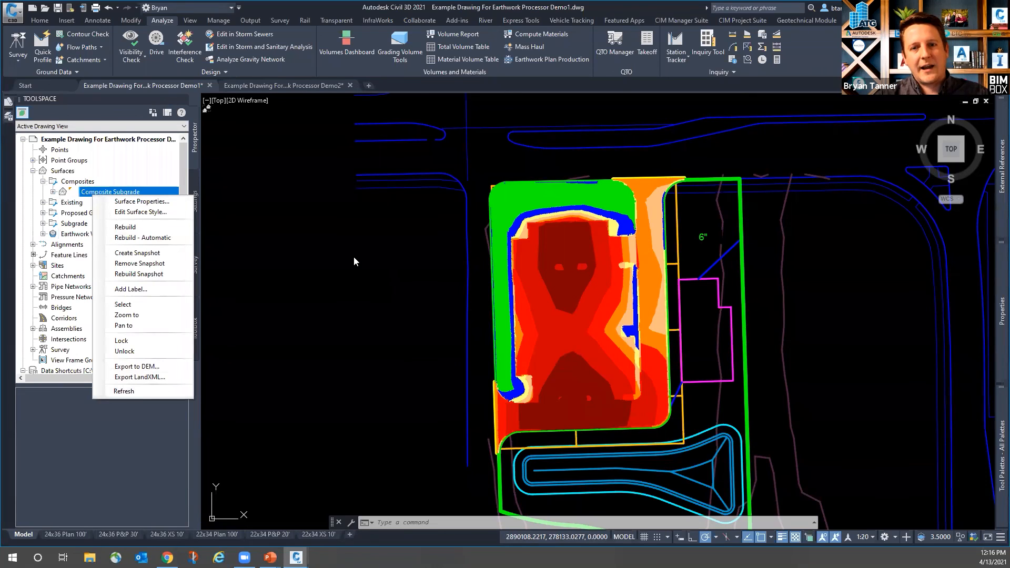
click(367, 264)
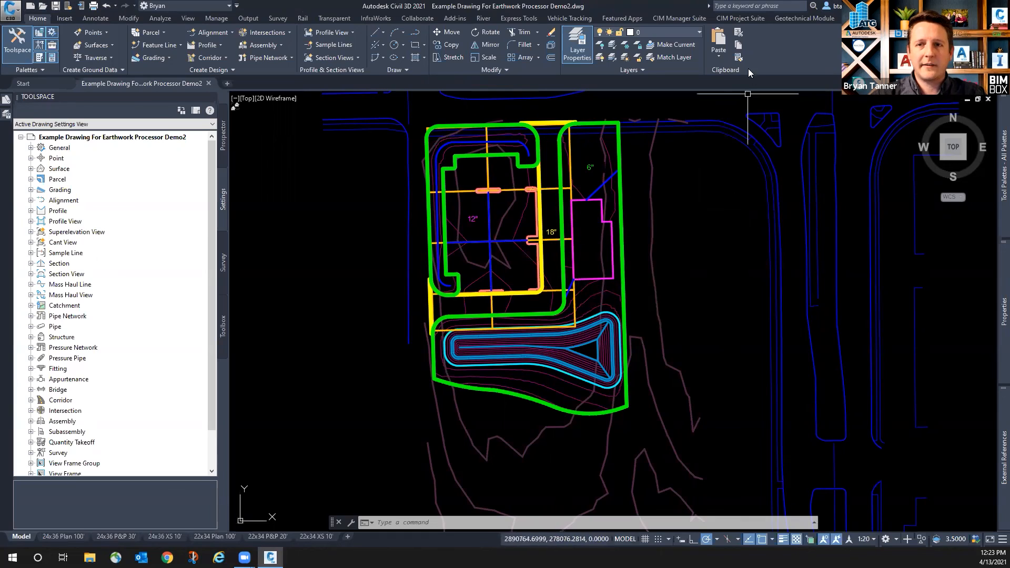
- Open Earthwork Processor in the Demo2 drawing and move its window clear of the parking lot plan
click(734, 19)
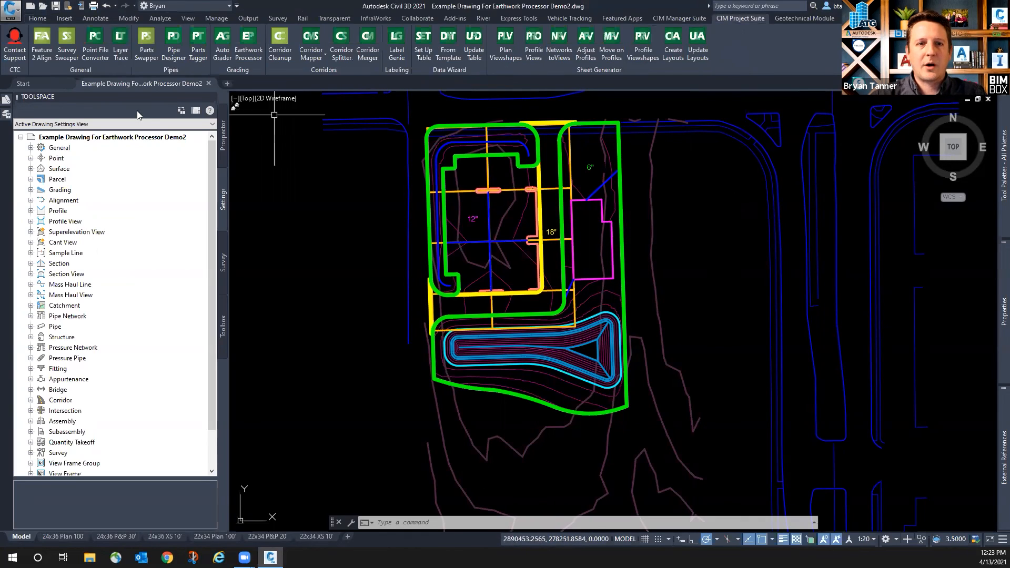
click(250, 42)
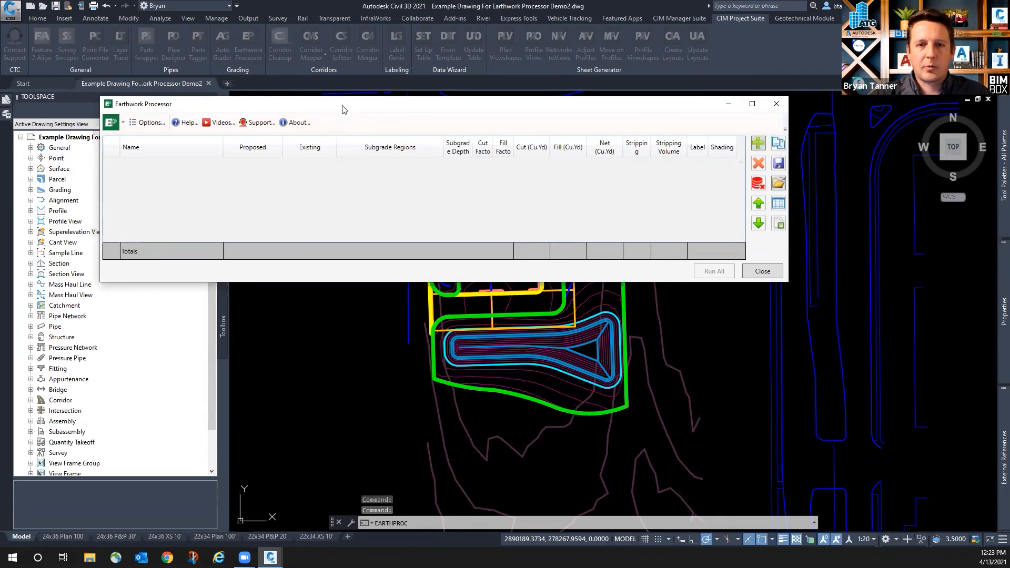
drag(342, 110, 484, 196)
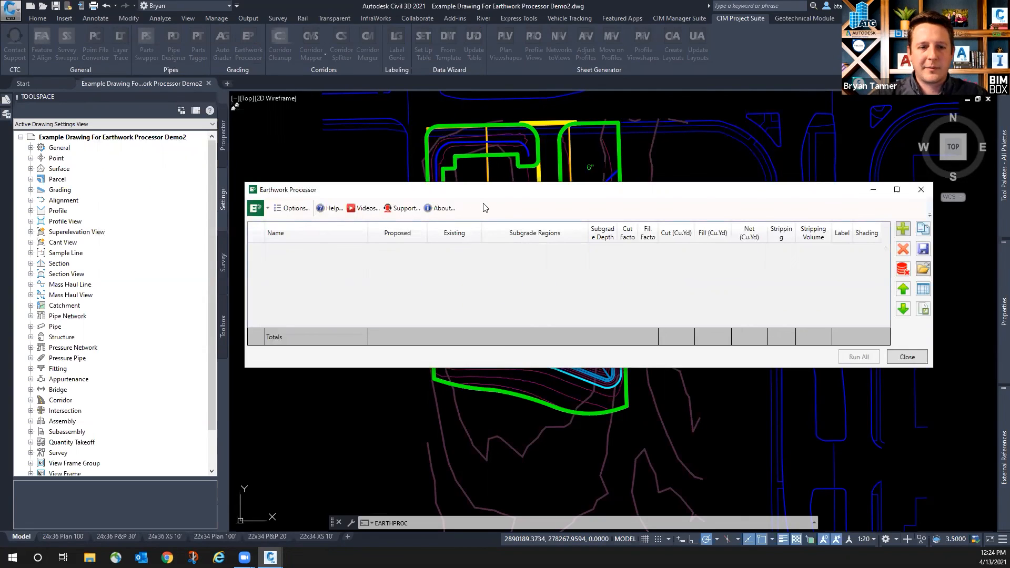
drag(485, 208, 473, 359)
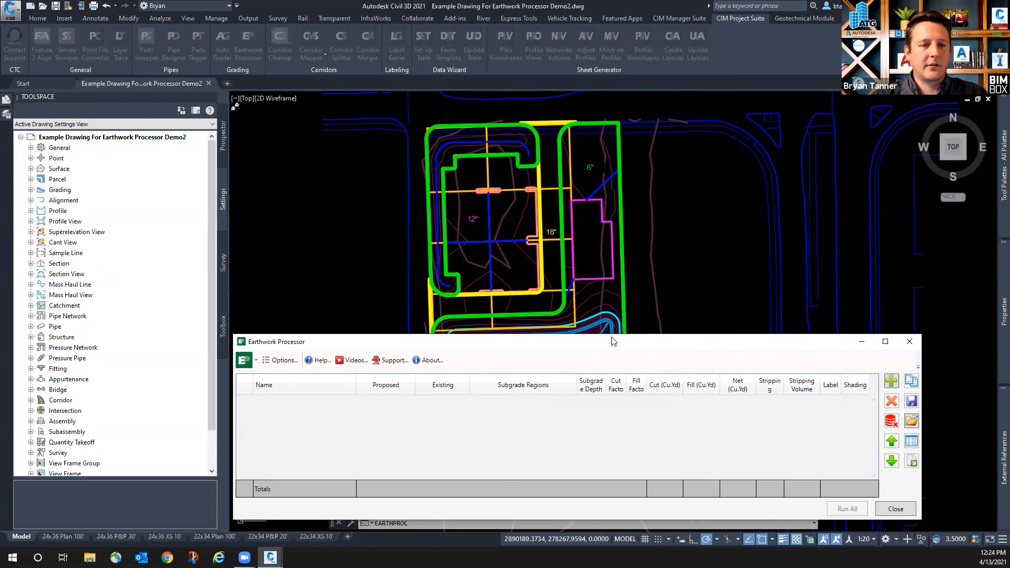
drag(612, 337, 613, 342)
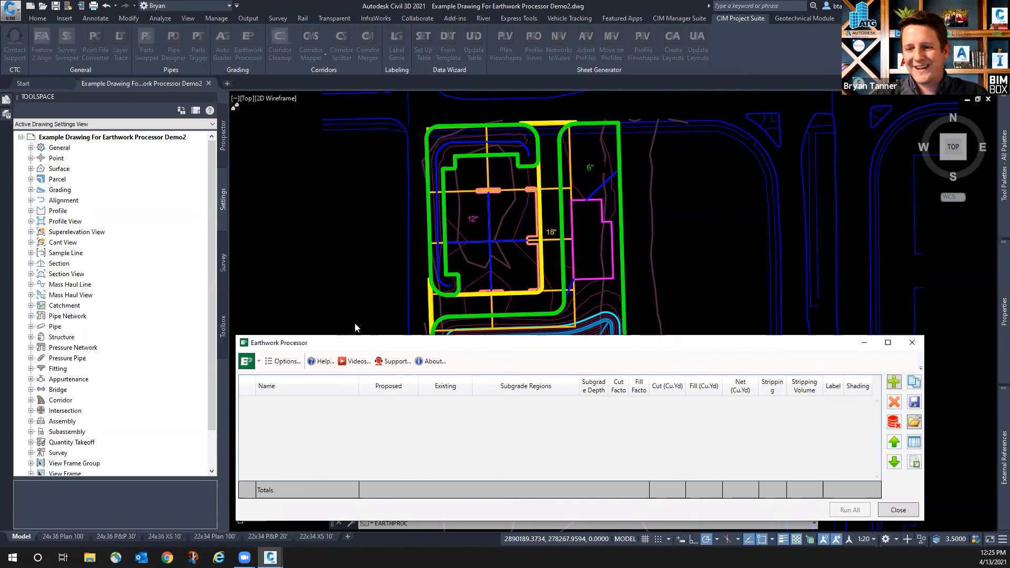
drag(350, 341, 356, 326)
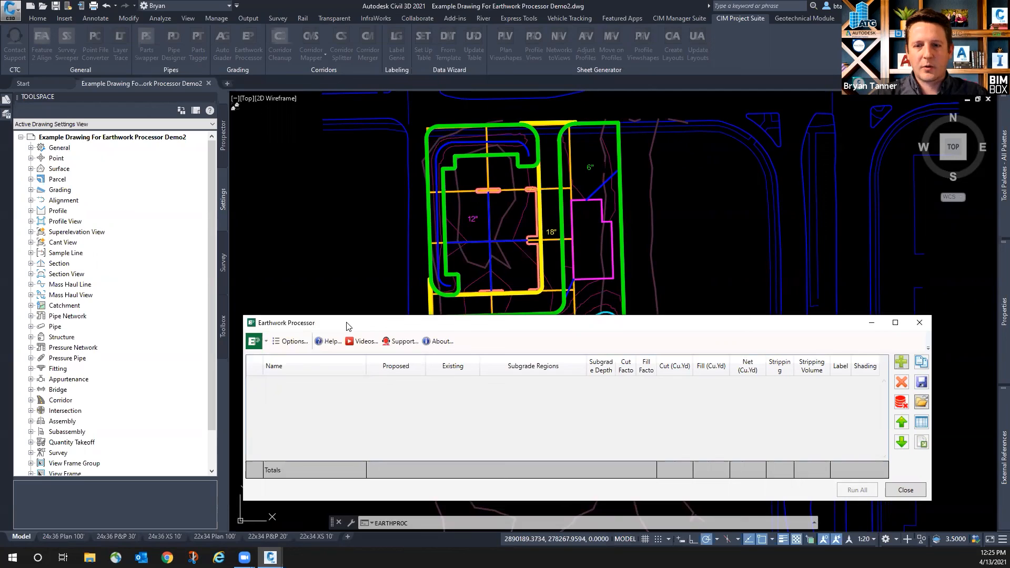
- Add a new earthwork set in Earthwork Processor and close the tool
click(901, 363)
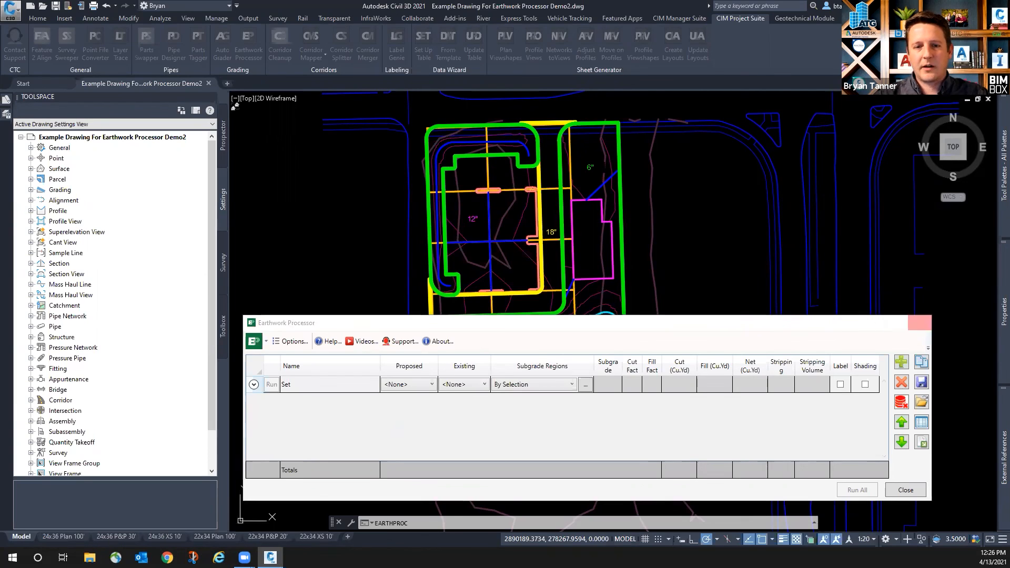
click(920, 323)
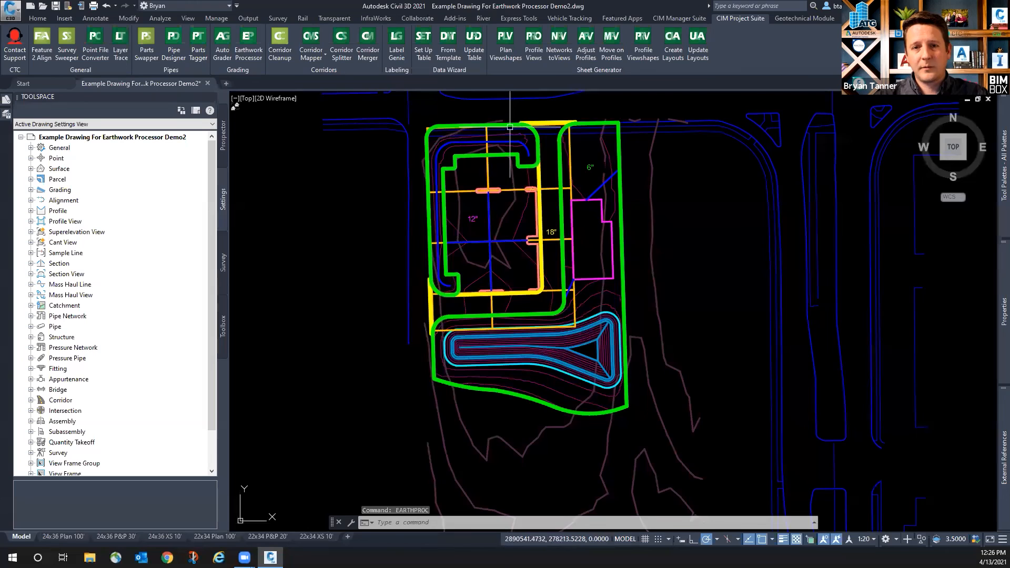
- Examine the parallel curb lines closely at the curved site edge and at the rounded end of a parking island
scroll(528, 113, up, 5)
scroll(559, 163, up, 6)
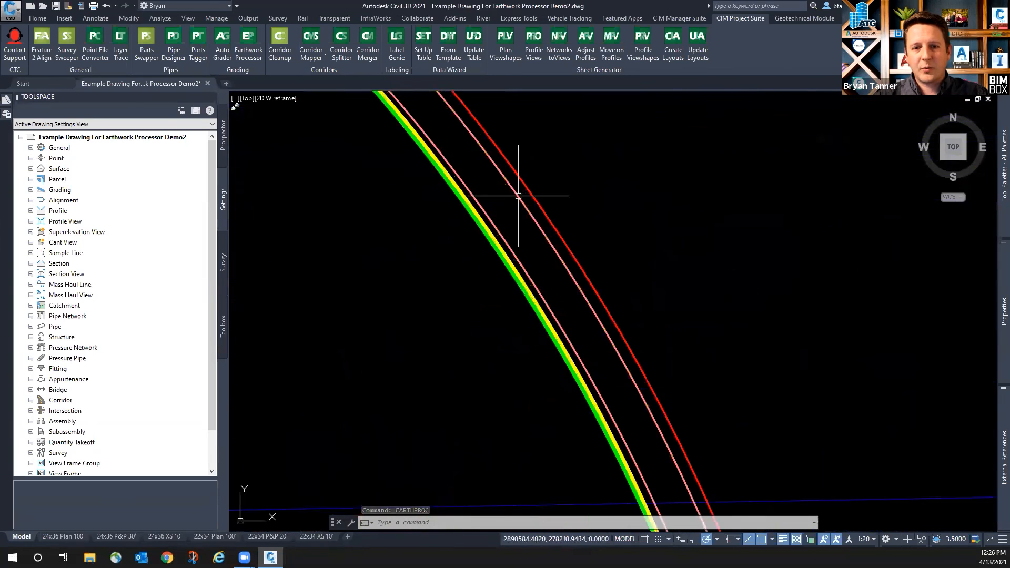
scroll(559, 232, down, 4)
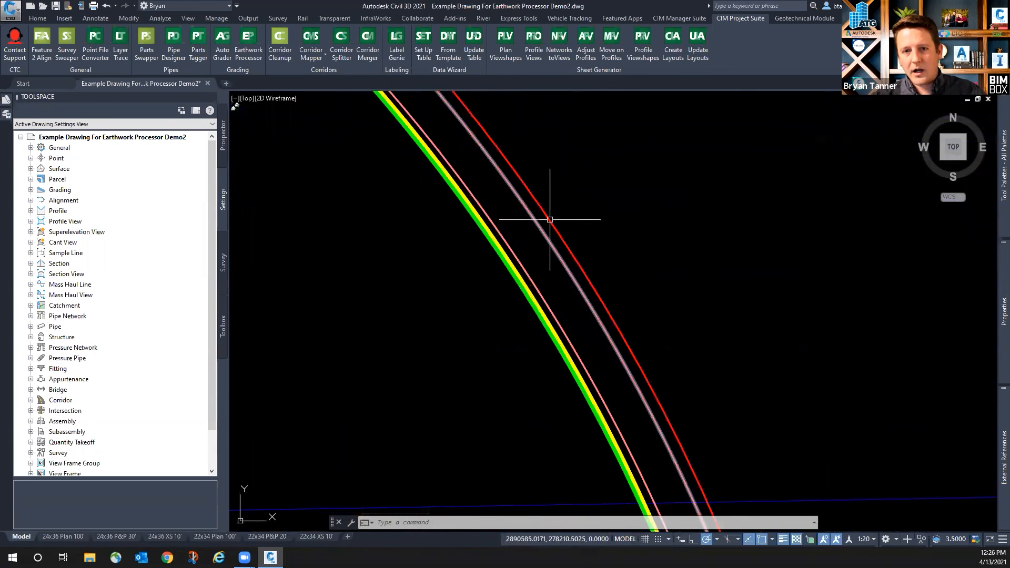
scroll(564, 238, down, 5)
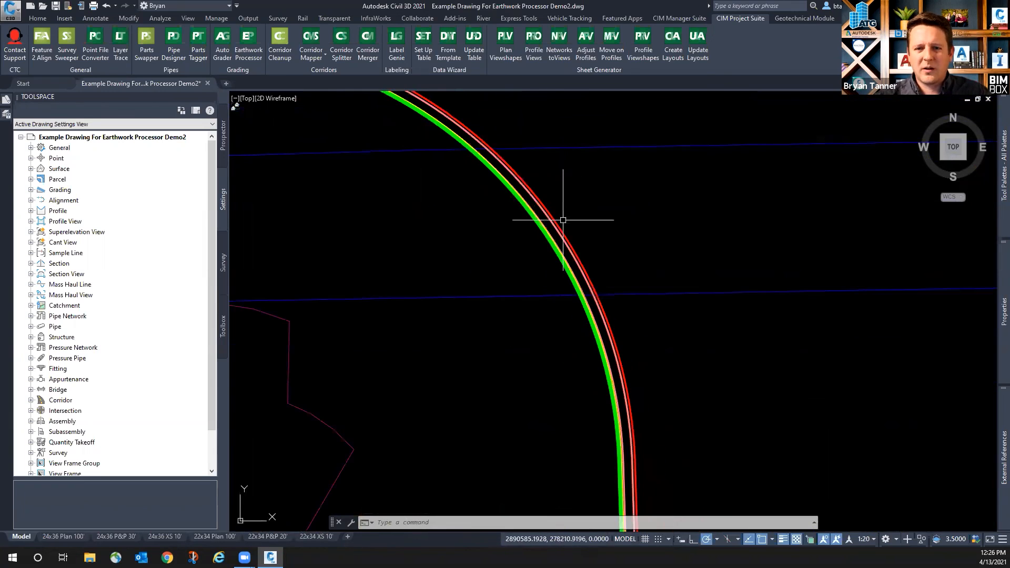
scroll(592, 195, down, 7)
scroll(499, 343, up, 10)
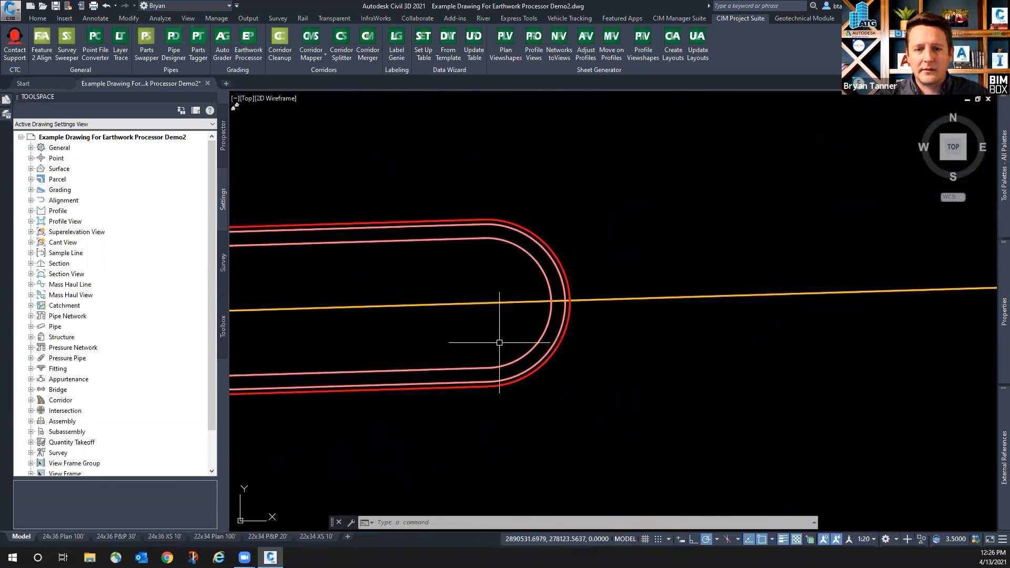
scroll(557, 301, up, 4)
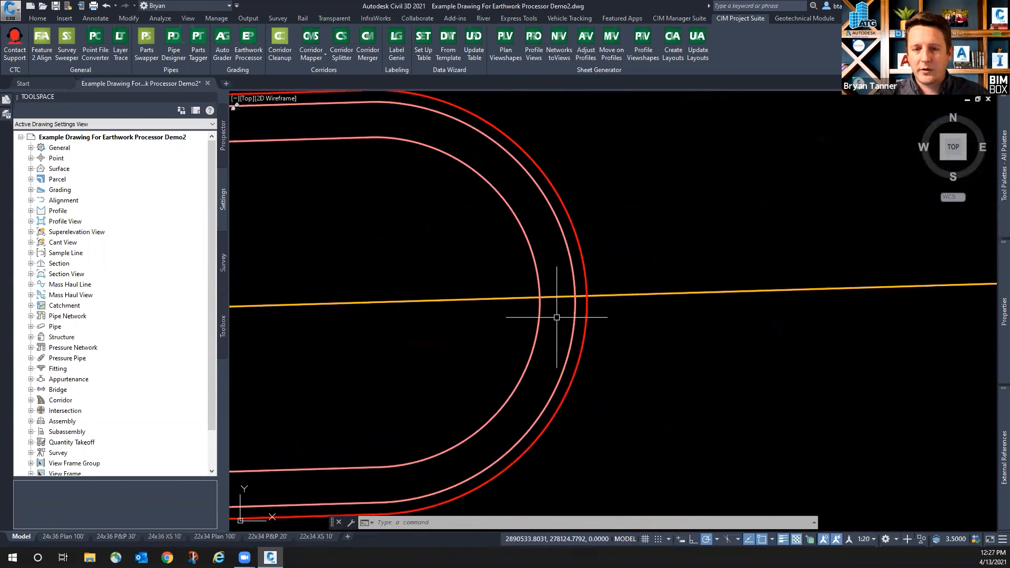
- Examine the spacing of the concentric lines around the parking island's rounded end and the parallel curb lines at the parking lot's rounded corner
mouse_move(557, 317)
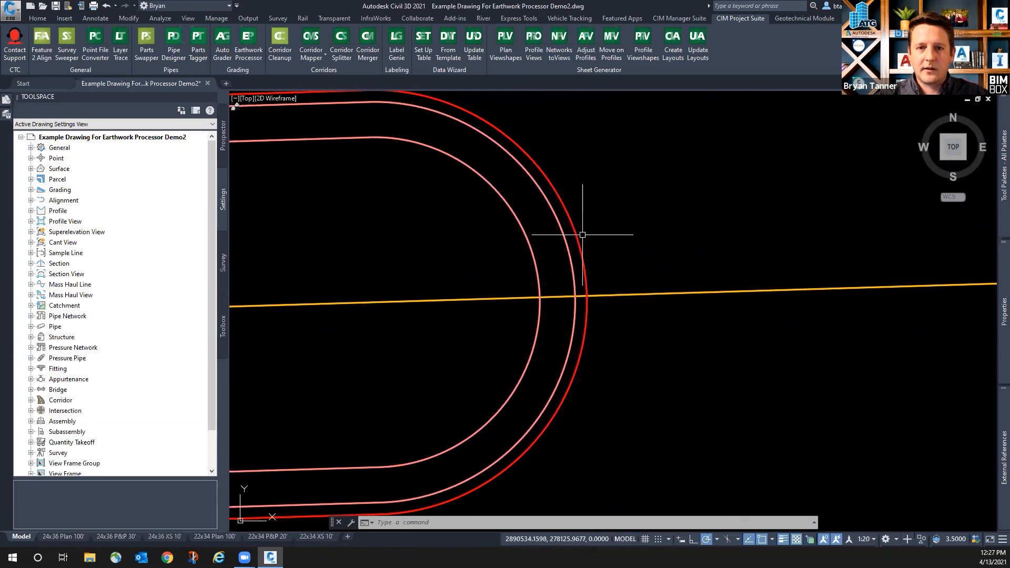
scroll(630, 268, down, 4)
scroll(630, 267, down, 2)
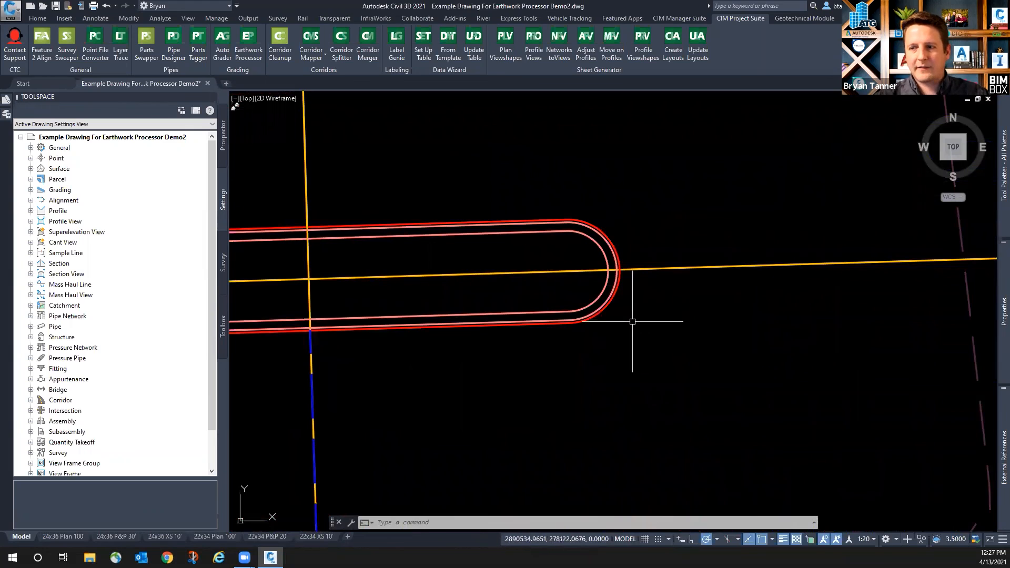
scroll(611, 237, up, 5)
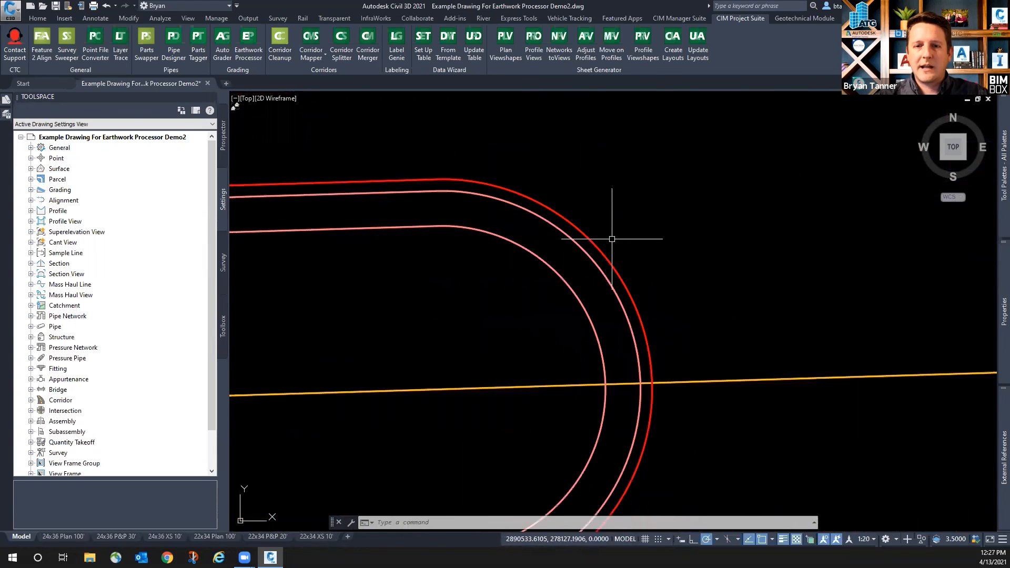
mouse_move(612, 240)
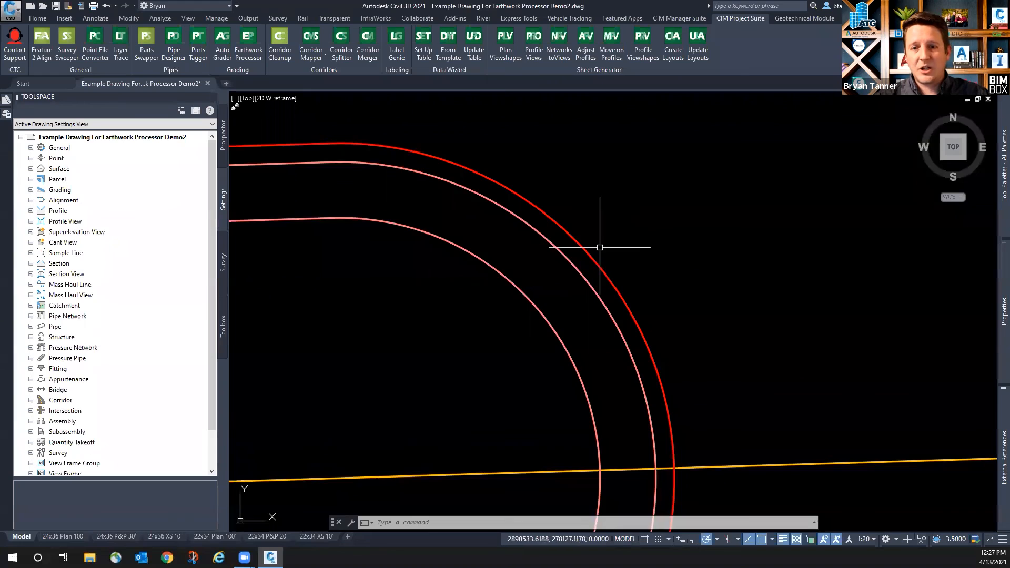
scroll(605, 243, down, 3)
scroll(532, 413, down, 4)
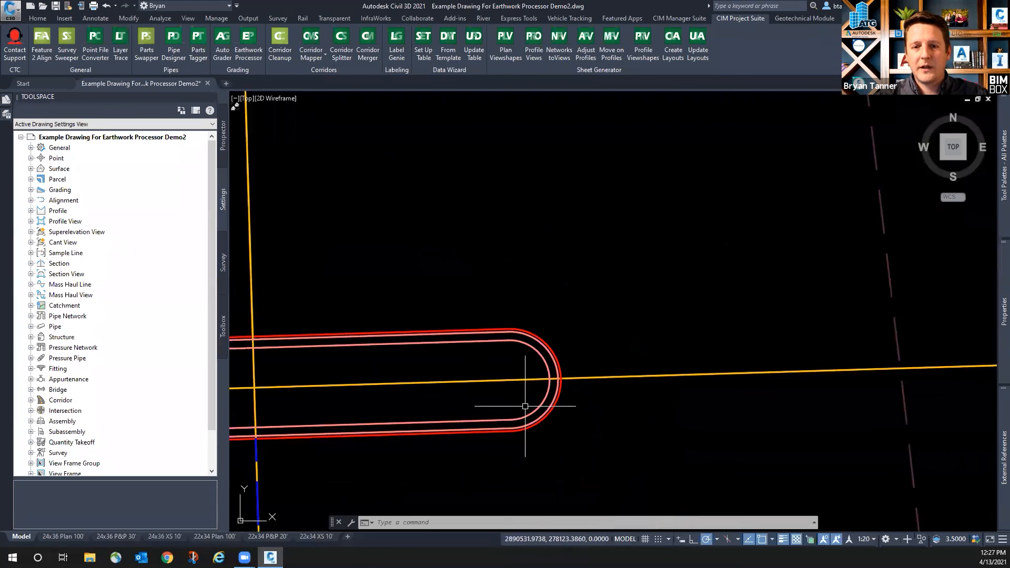
mouse_move(527, 405)
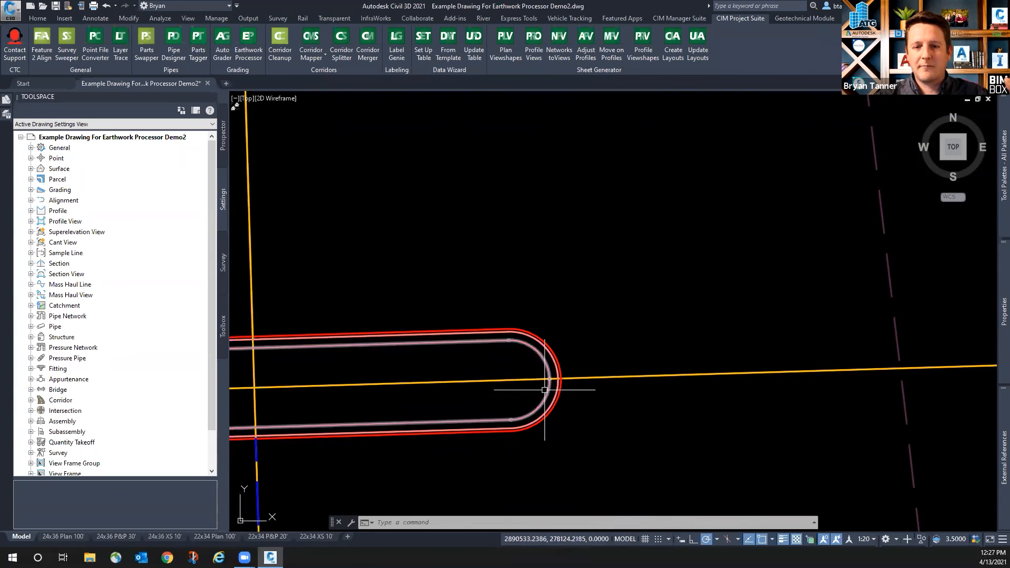
scroll(549, 380, up, 5)
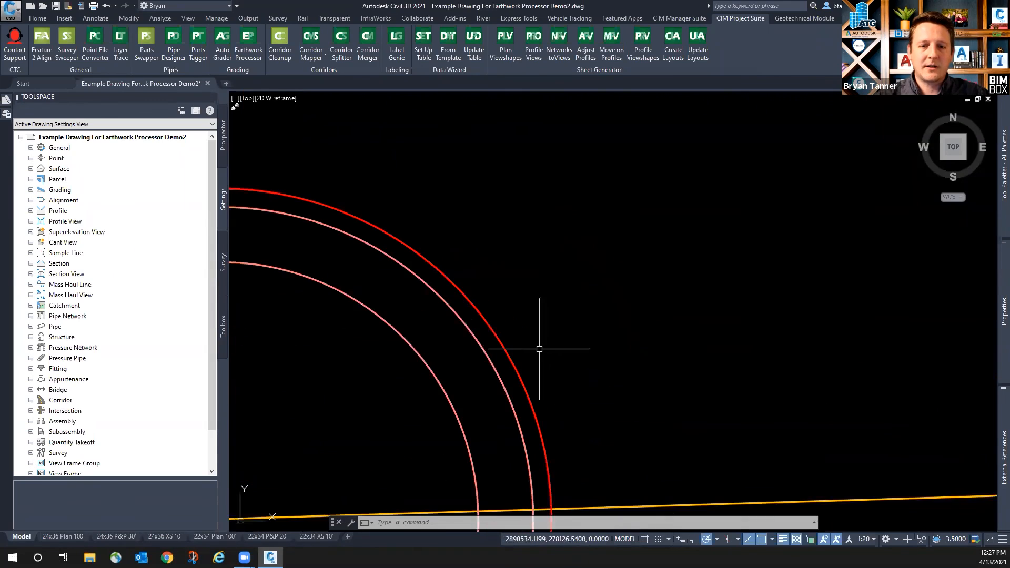
mouse_move(539, 349)
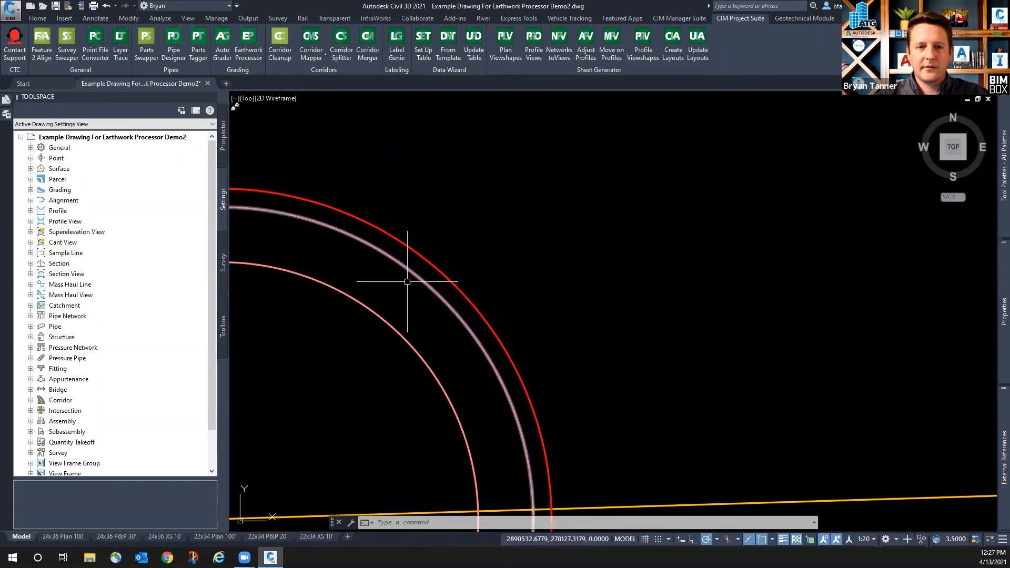
scroll(545, 352, down, 3)
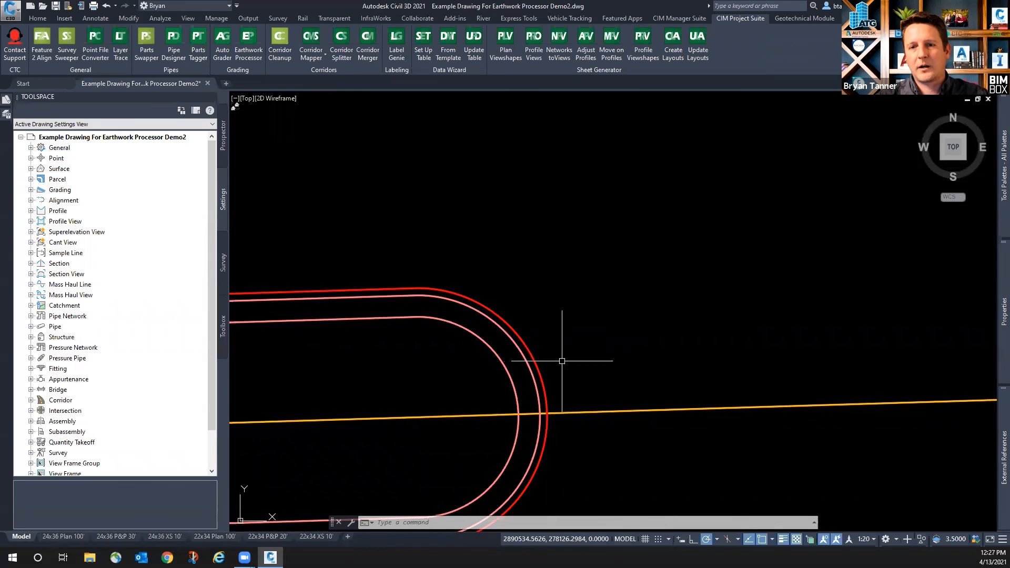
scroll(559, 363, down, 8)
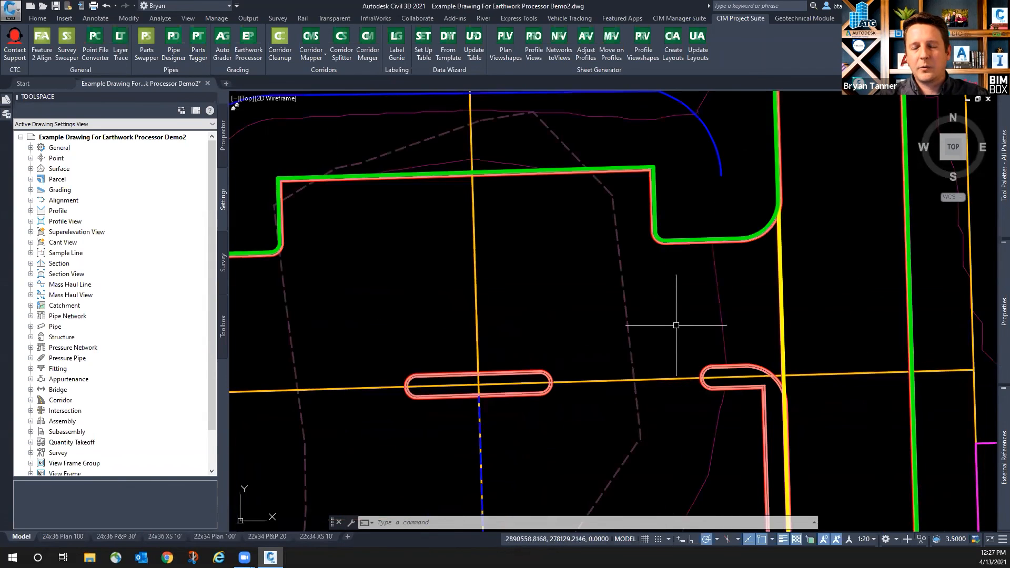
scroll(736, 240, up, 5)
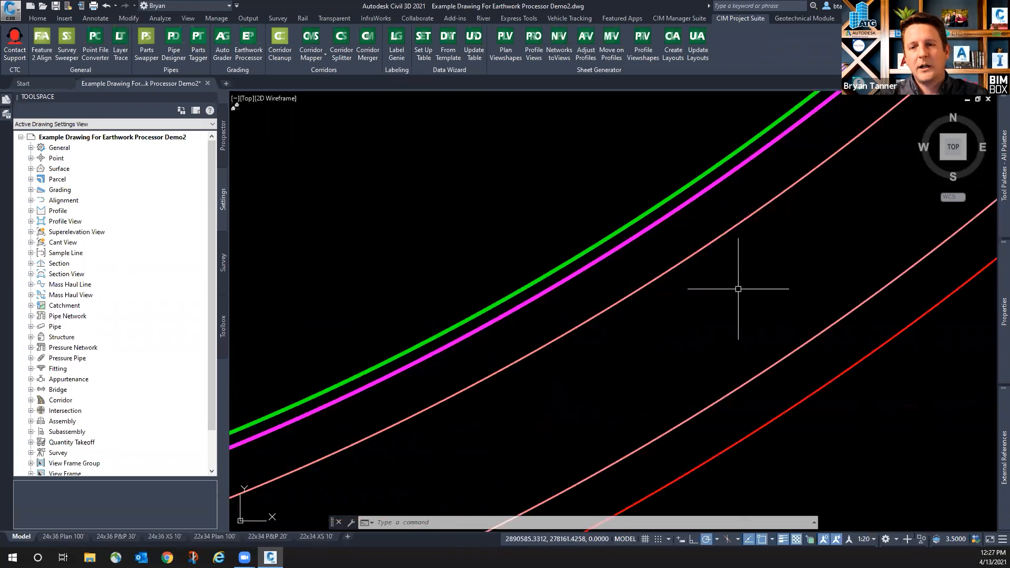
mouse_move(738, 289)
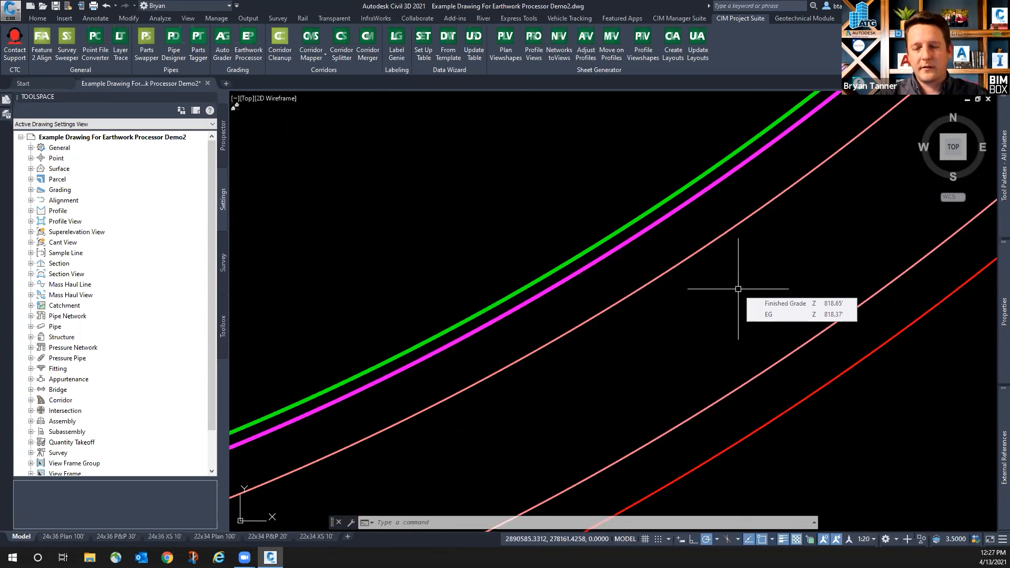
scroll(748, 279, down, 6)
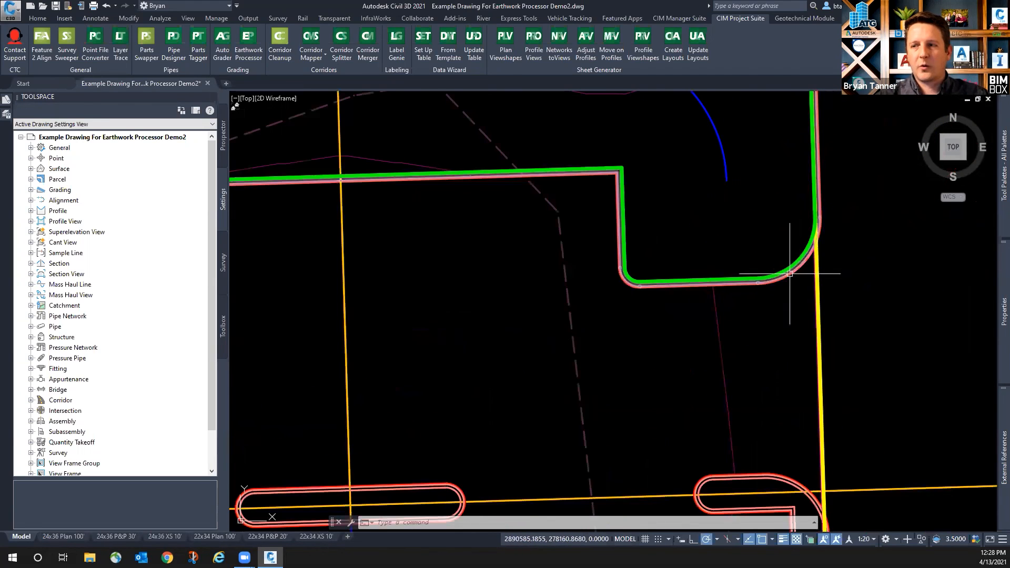
- Reopen Earthwork Processor over the overall site plan and rename the earthwork set as Sod
scroll(670, 218, down, 2)
scroll(670, 218, down, 4)
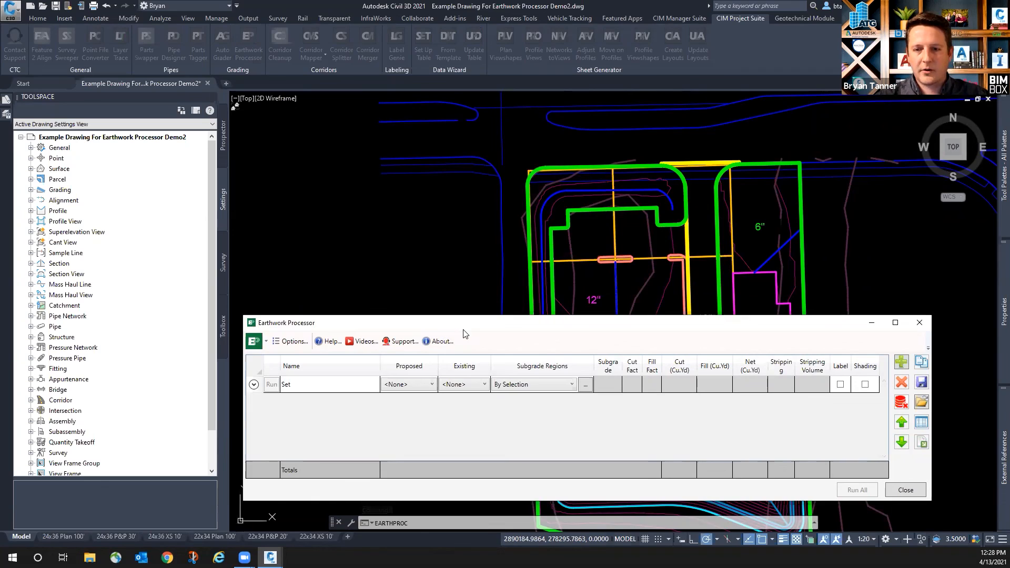
drag(464, 334, 466, 351)
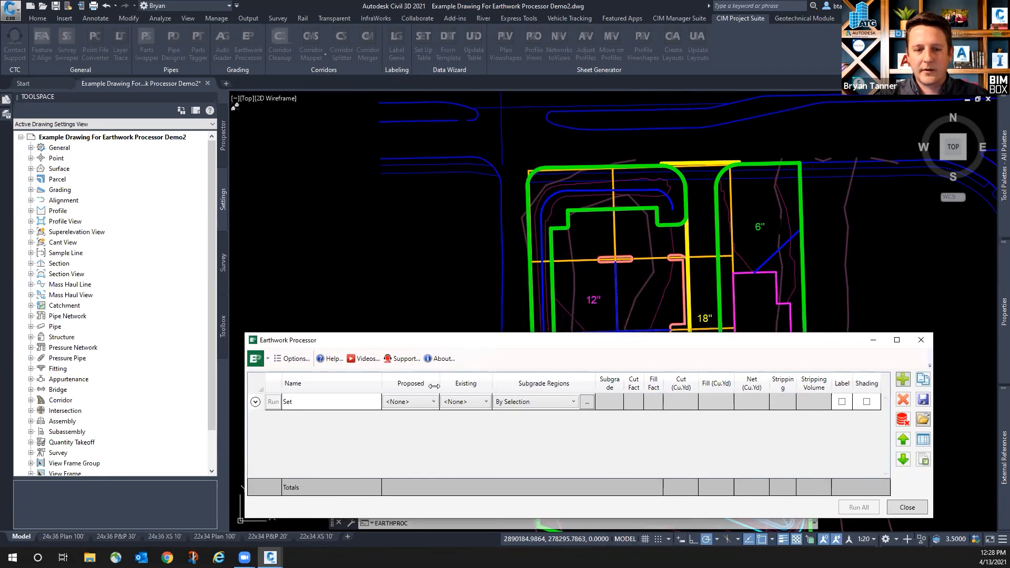
click(312, 401)
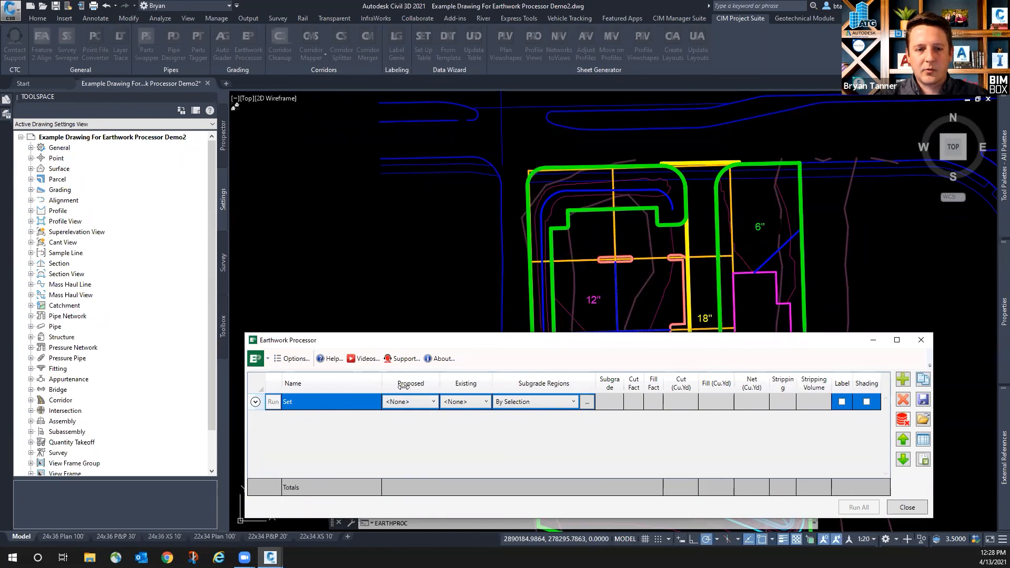
click(300, 405)
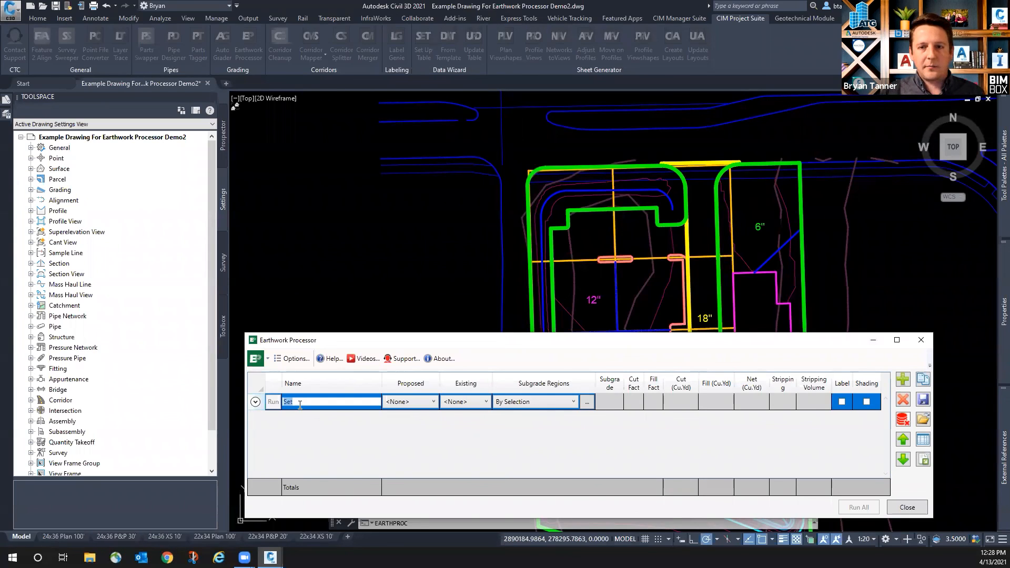
text(Sc)
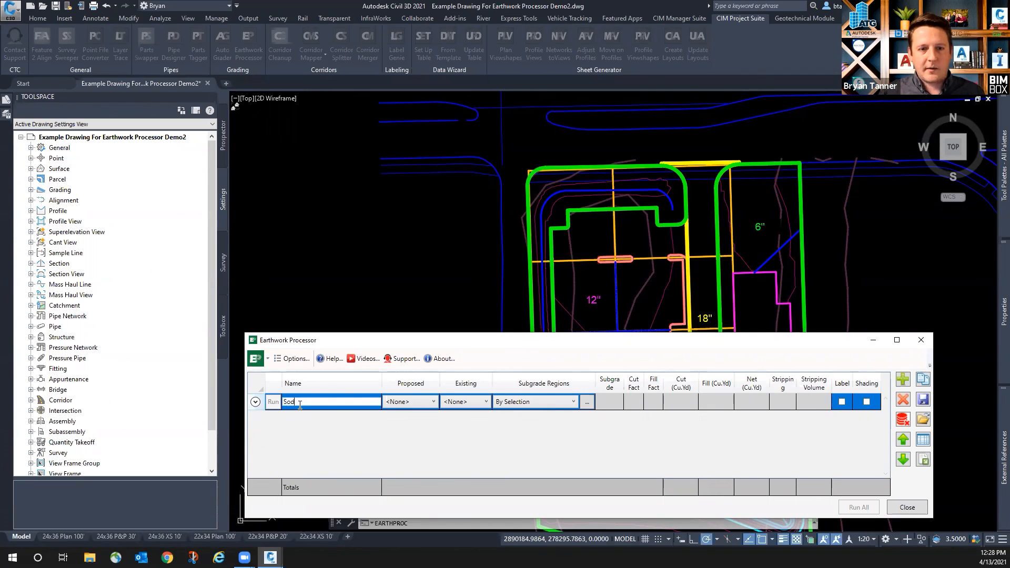
- Set the Sod set's proposed surface to EG and its existing surface to Finished Grade
click(412, 402)
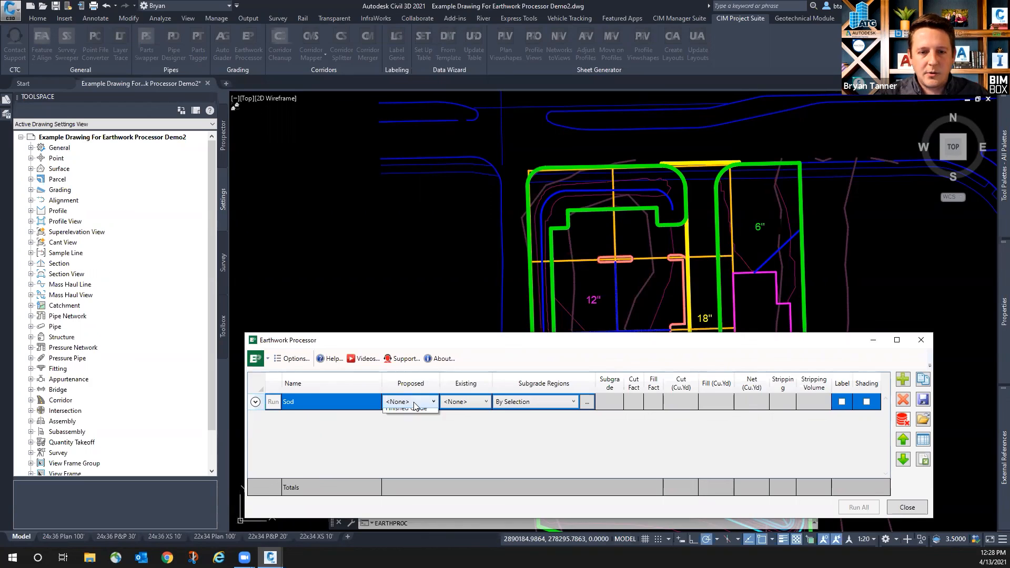
click(400, 422)
click(462, 404)
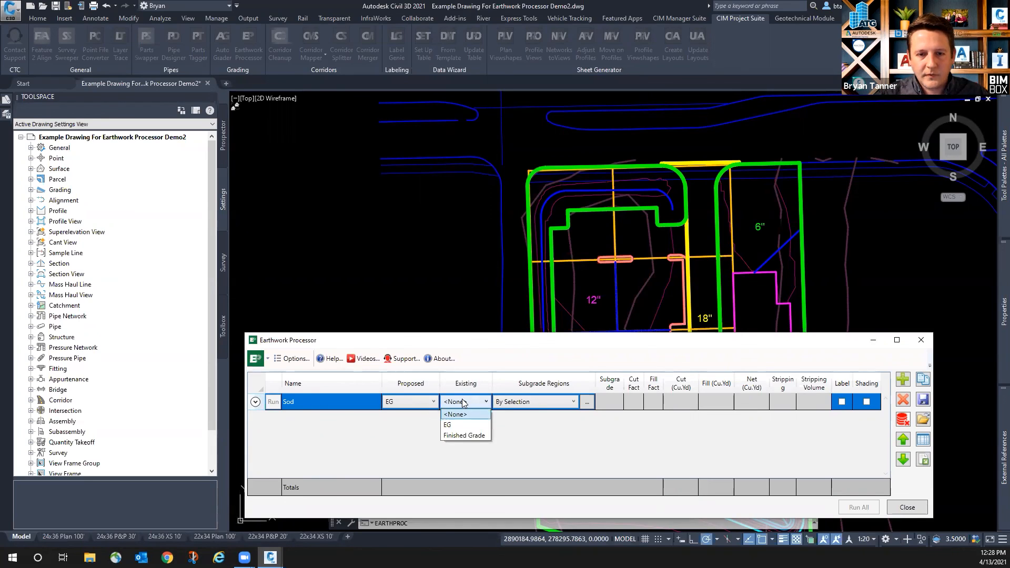
click(458, 436)
- Define the Sod set's subgrade regions by filter, including the _6 INCH SUBGRADE layer picked from the green boundary line around the 6" area
click(534, 401)
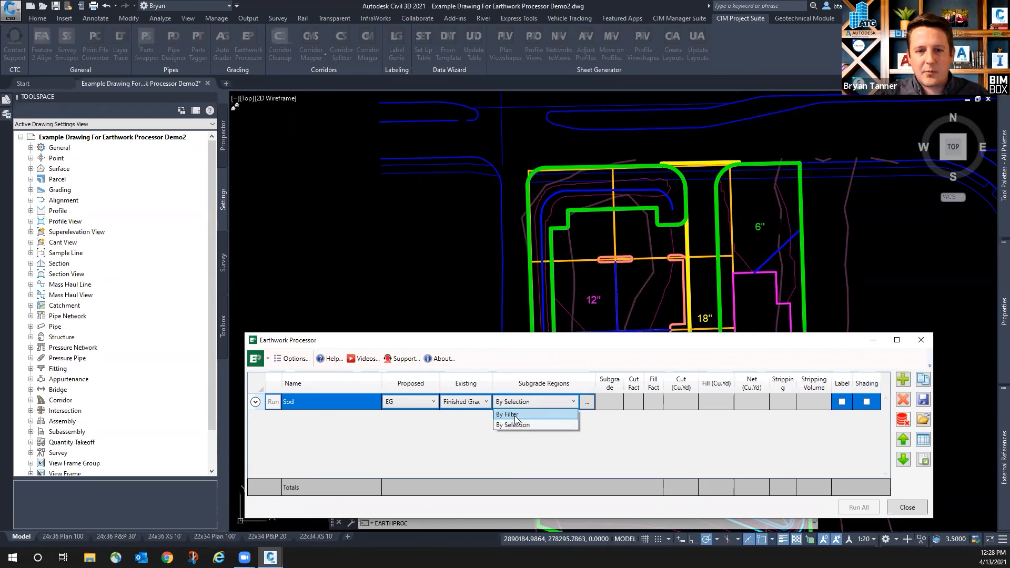
click(515, 415)
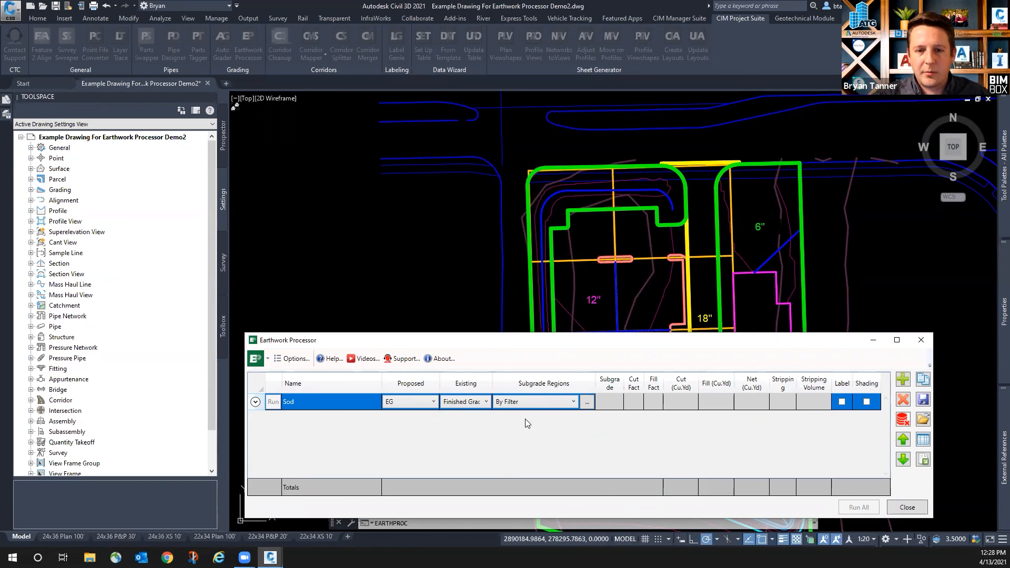
click(586, 403)
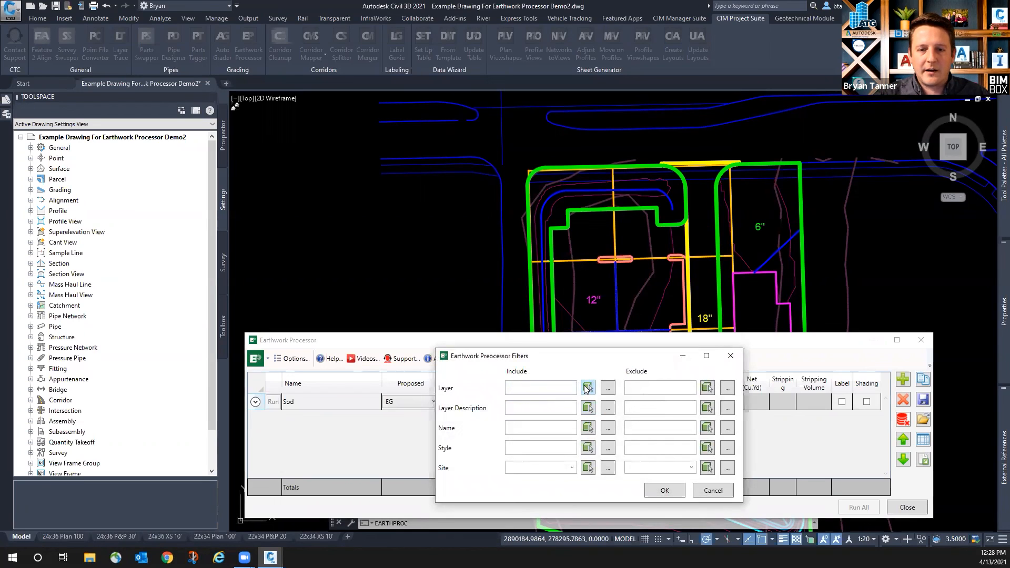
click(587, 389)
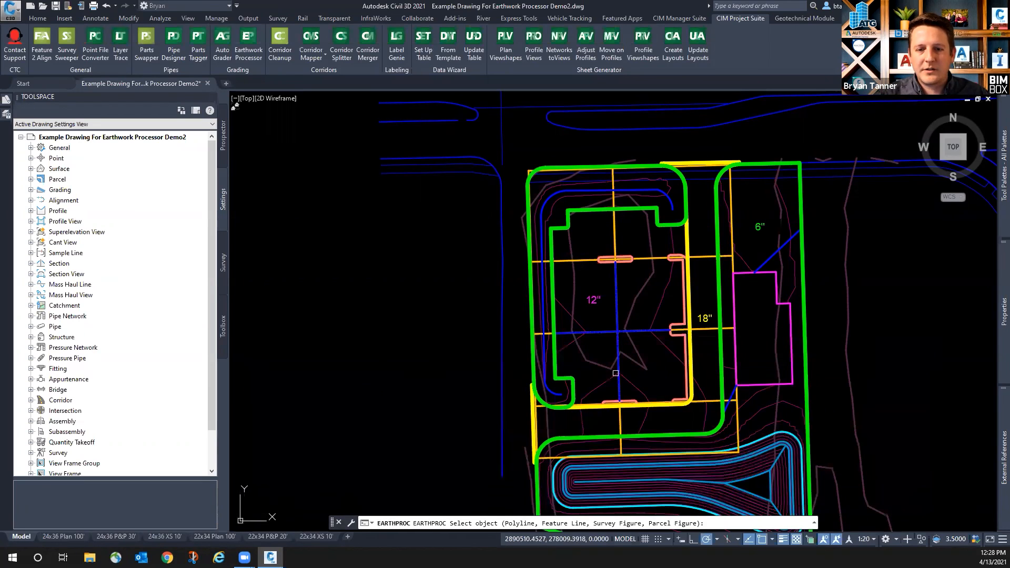
click(802, 210)
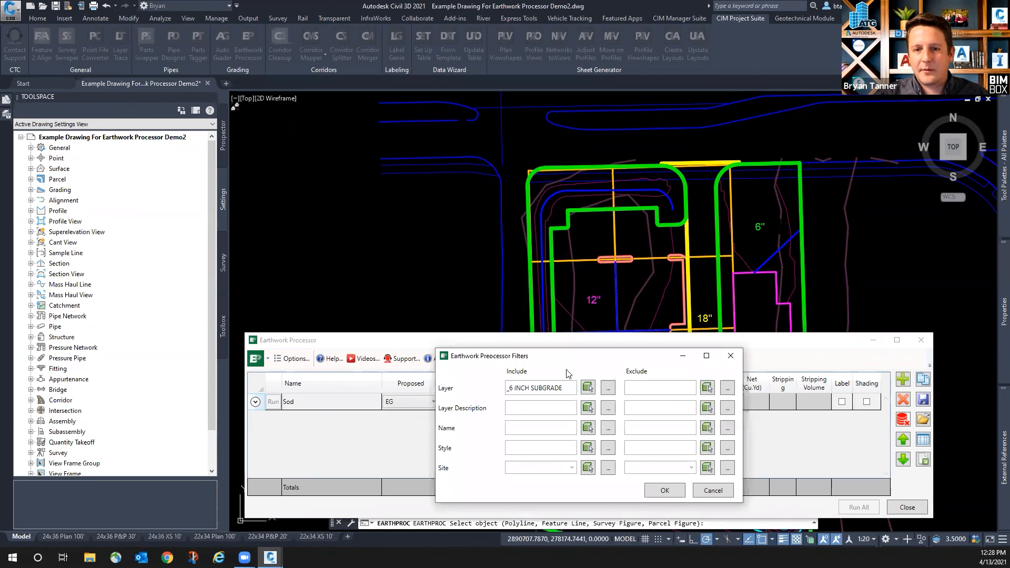
click(665, 490)
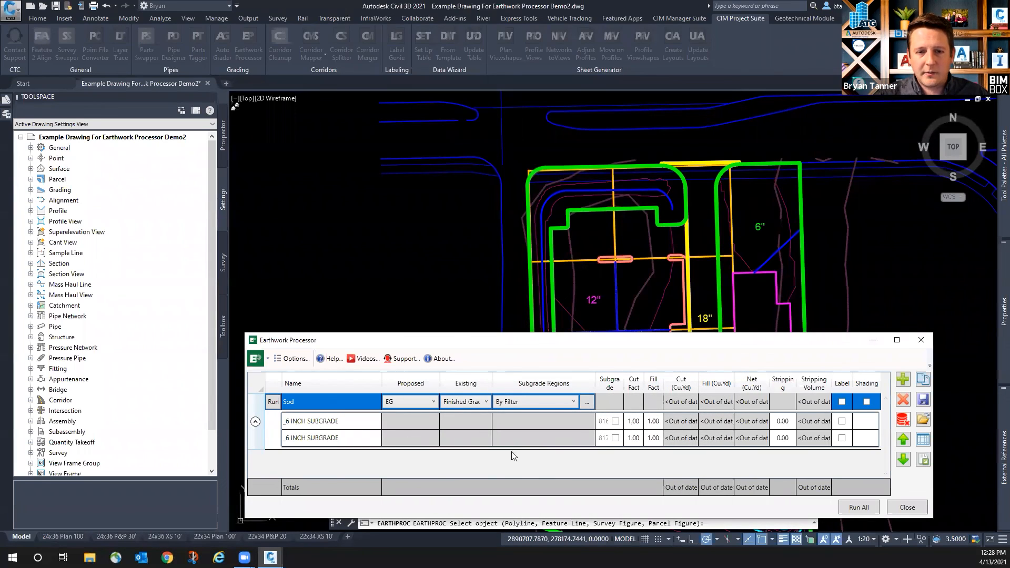
- Set the Sod set's existing surface to EG and its proposed surface to Finished Grade
click(475, 403)
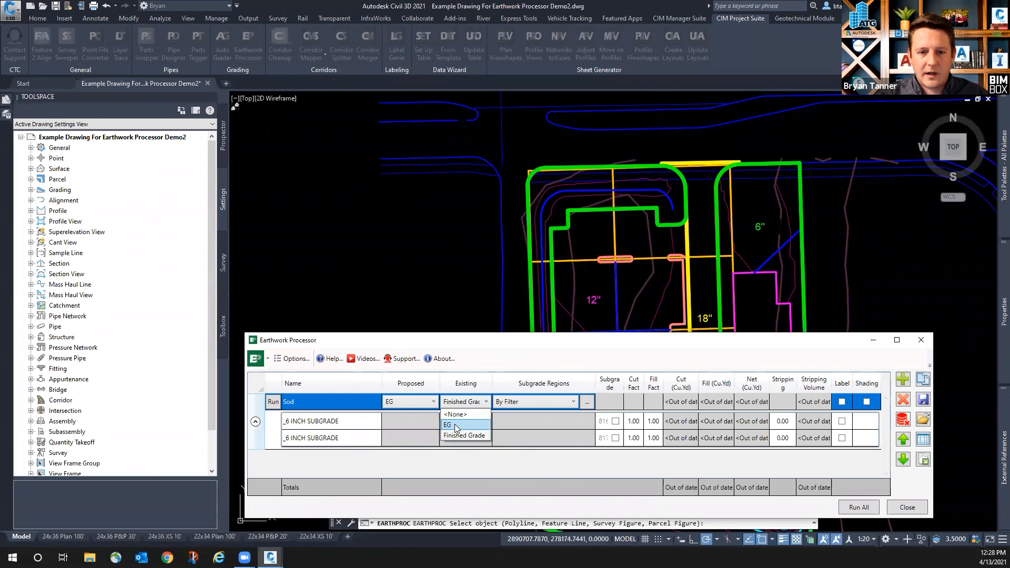
click(470, 404)
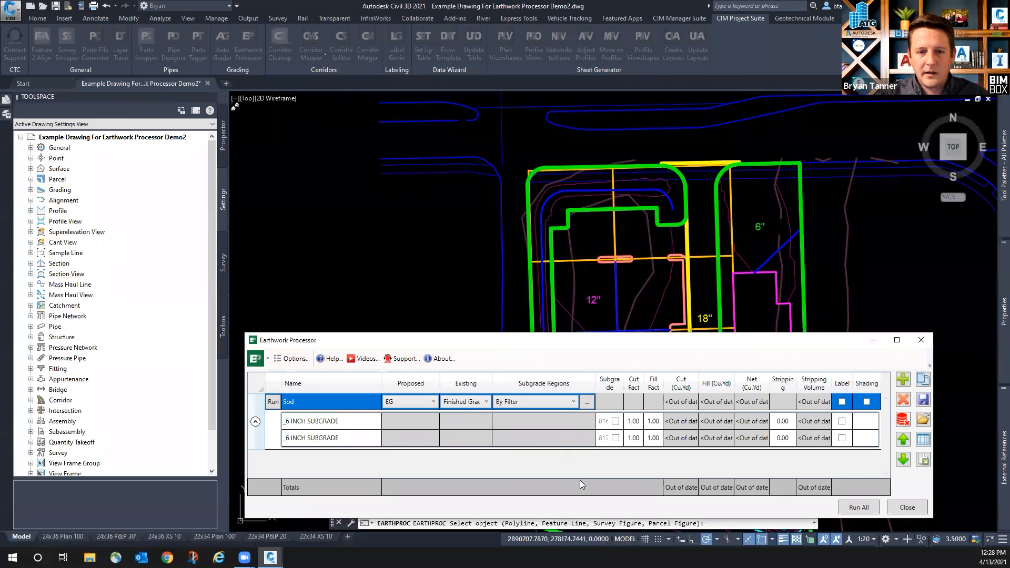
click(479, 401)
click(458, 425)
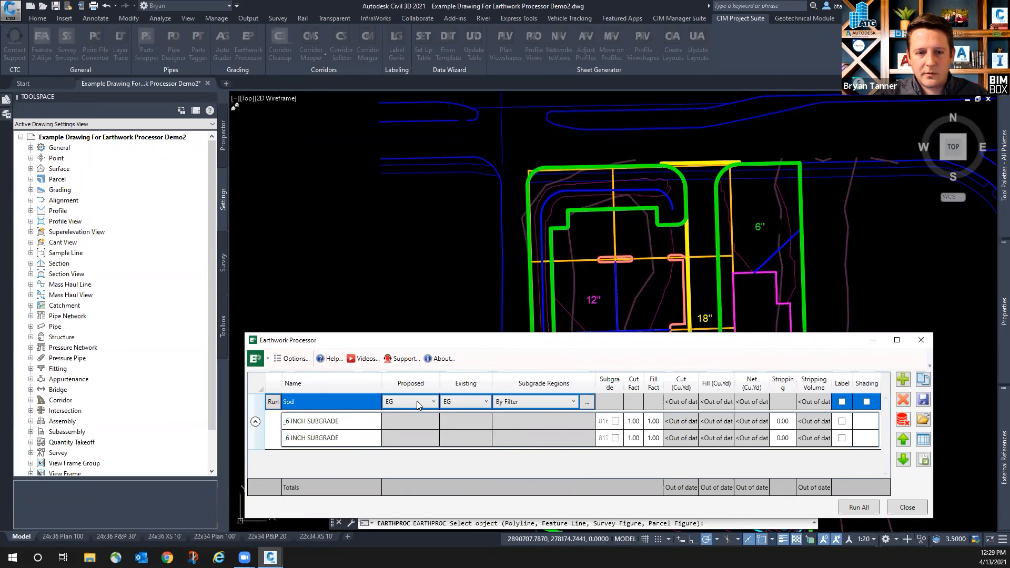
click(419, 402)
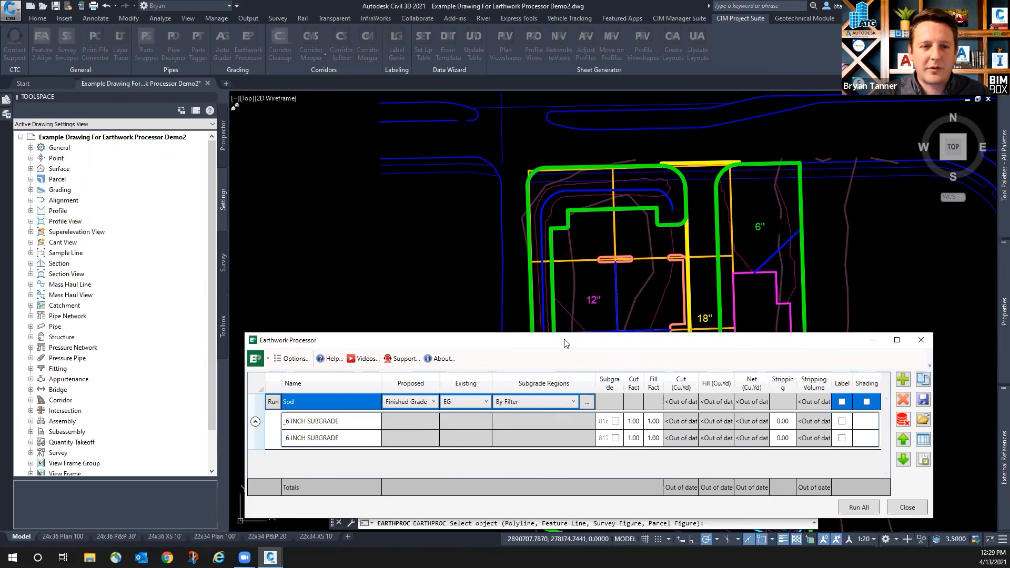
- Move the Earthwork Processor window higher over the plan, and widen both the window and the Subgrade Depth column
drag(565, 343, 559, 256)
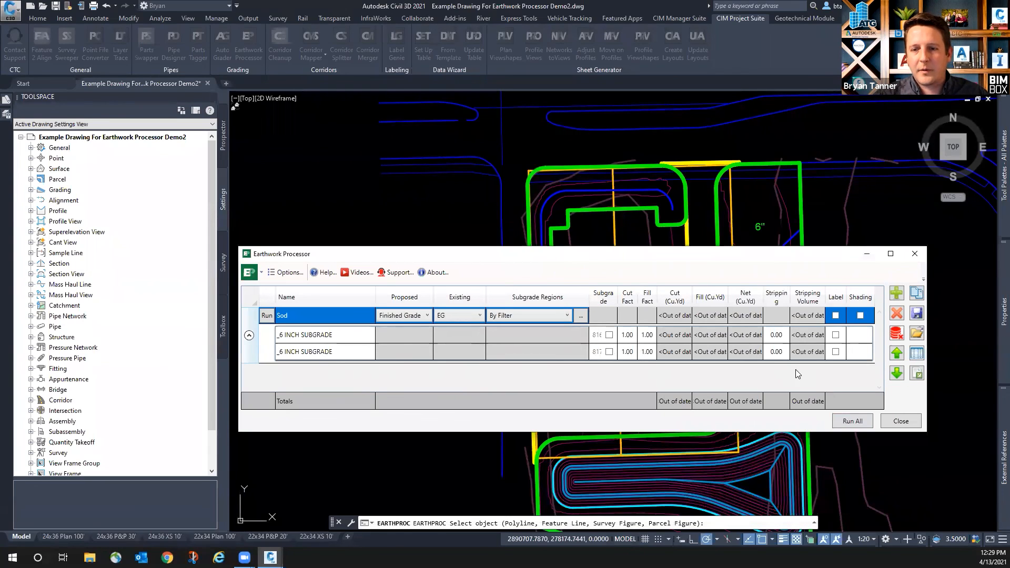
drag(925, 395, 983, 394)
drag(653, 288, 670, 289)
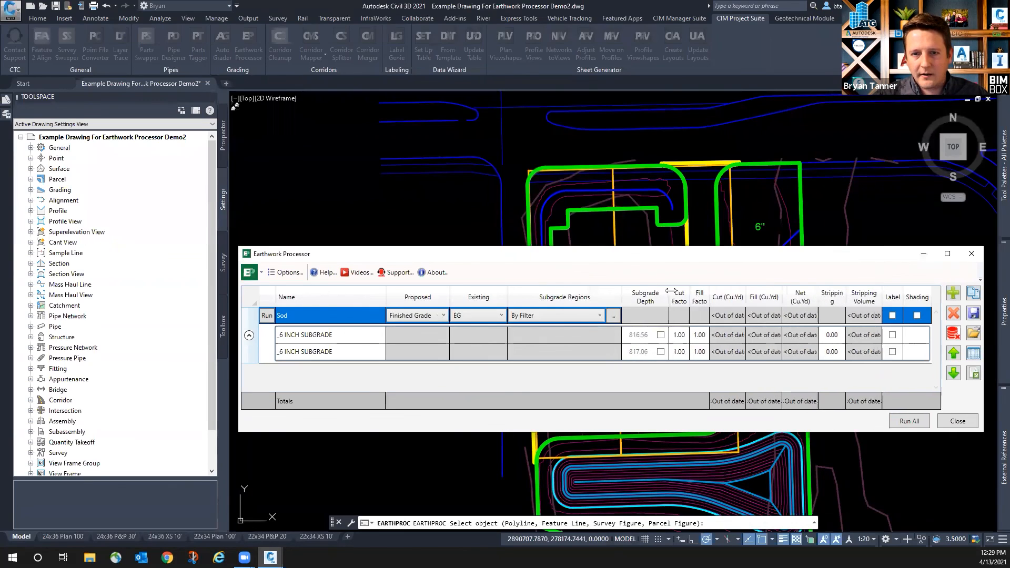
- Set the cut factor of both _6 INCH SUBGRADE regions in the Sod set to 0.5
click(683, 337)
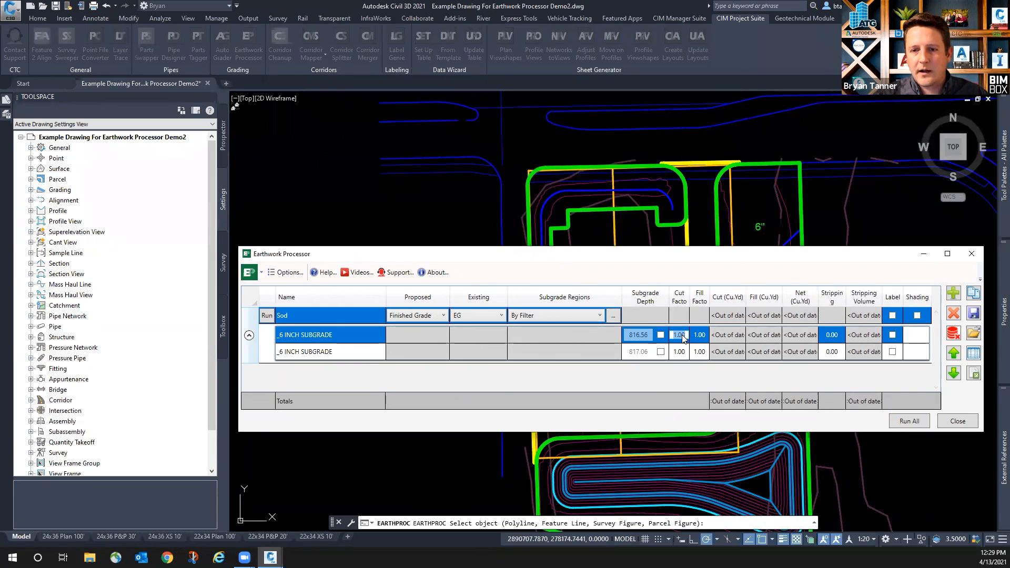
text(0.5)
click(682, 352)
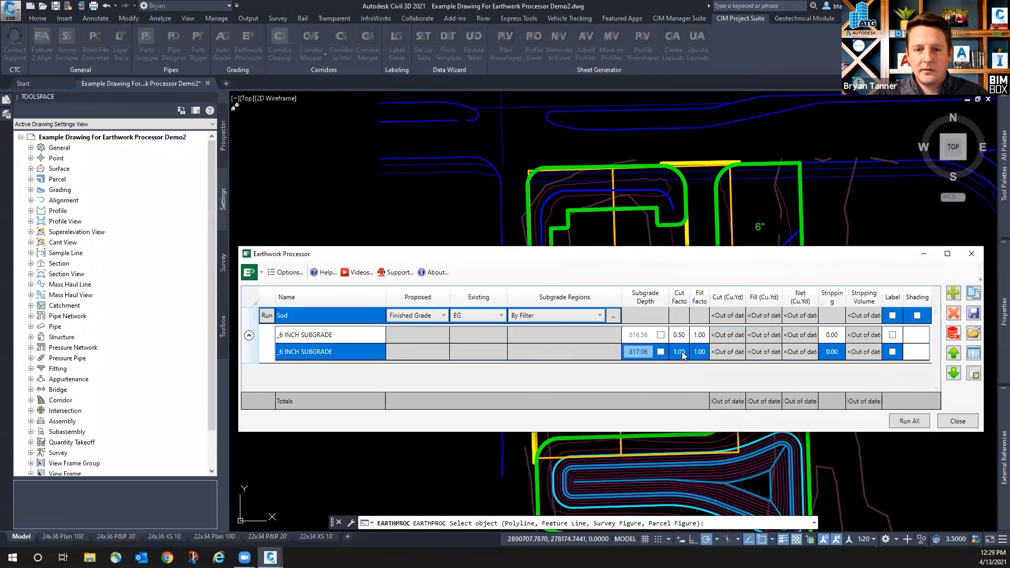
text(0.5)
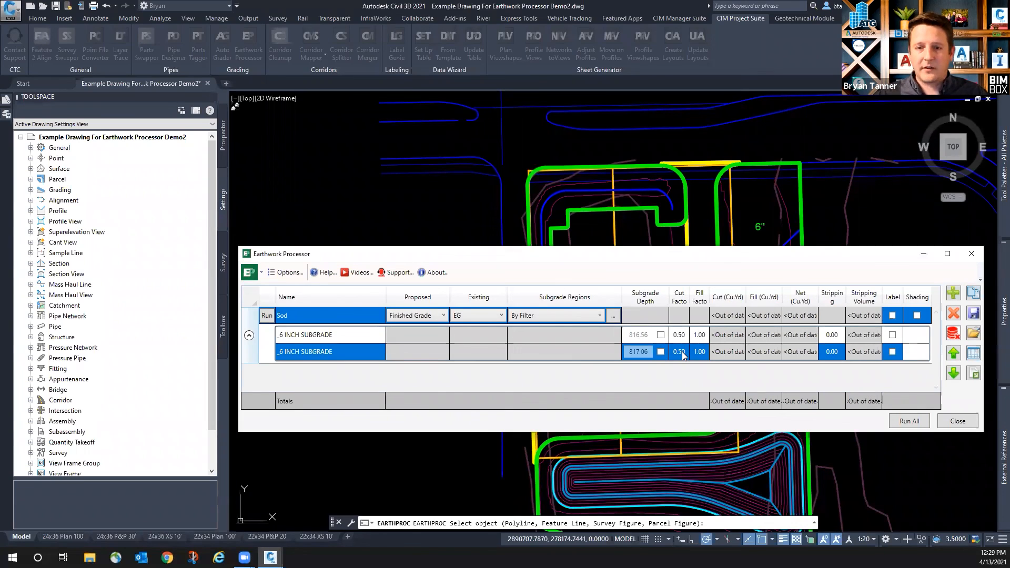
- Set the stripping depth of both _6 INCH SUBGRADE regions in the Sod set to .1667
click(837, 337)
click(836, 337)
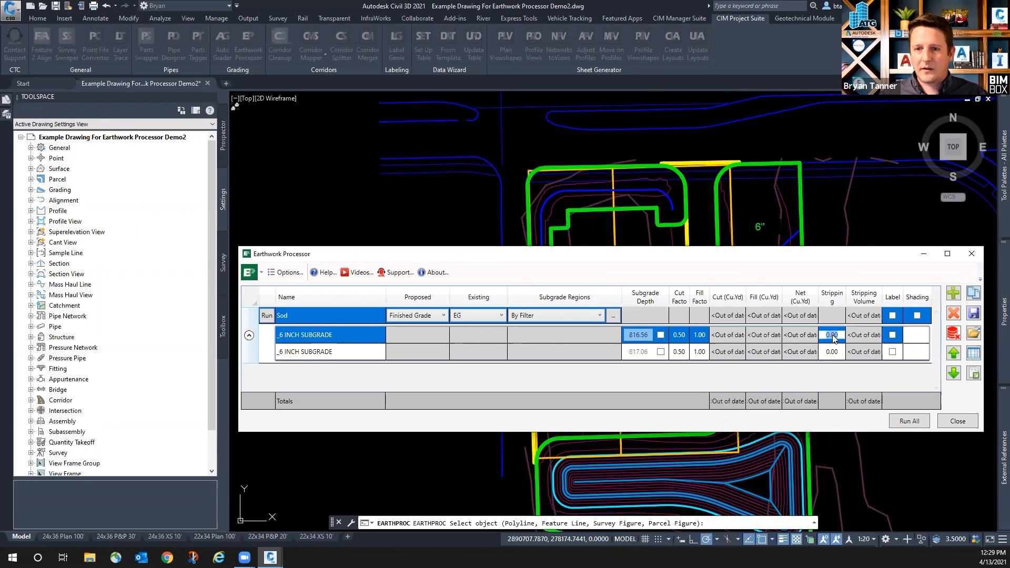
key(BackSpace)
text(.1667)
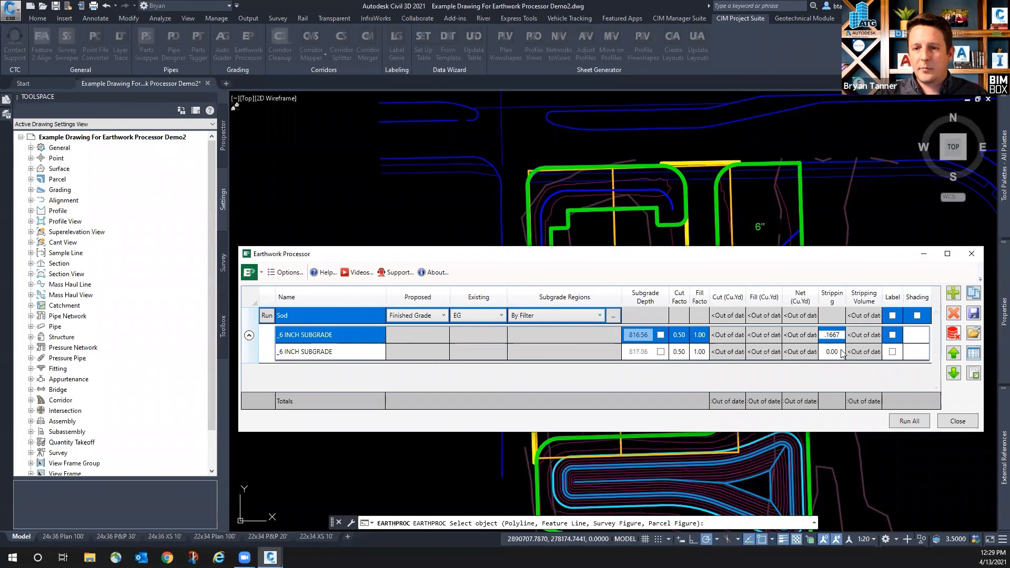
click(836, 353)
click(838, 355)
text(.1667)
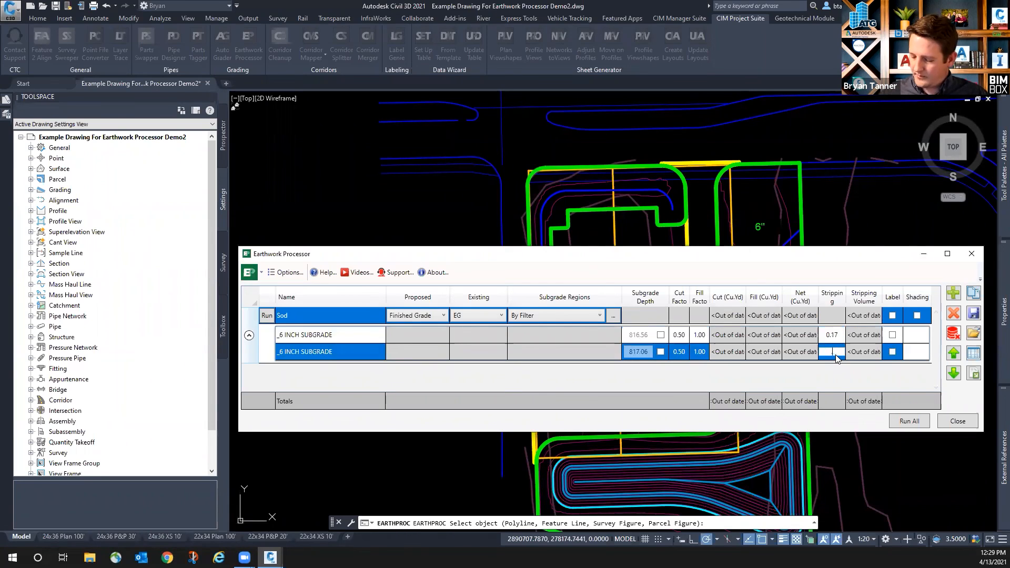
key(Return)
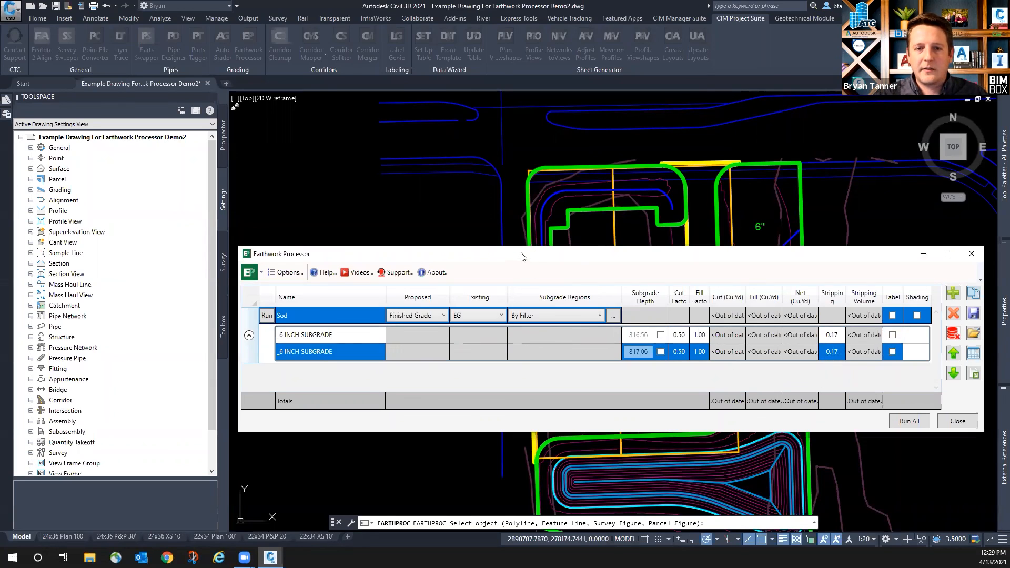
- Add a new earthwork set named Parking with Finished Grade as its proposed surface and EG as its existing surface
drag(522, 256, 523, 204)
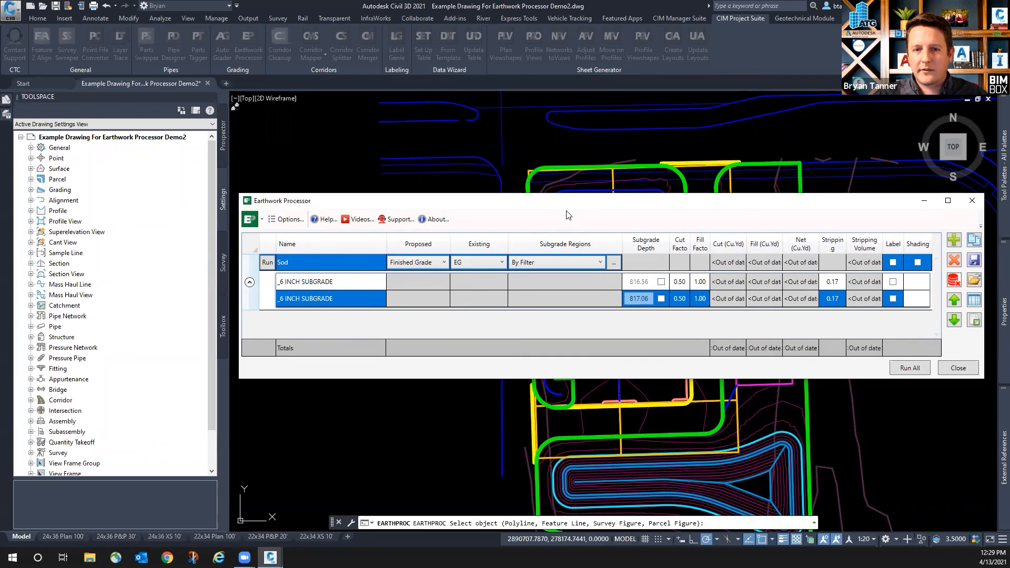
drag(566, 203, 567, 215)
click(959, 251)
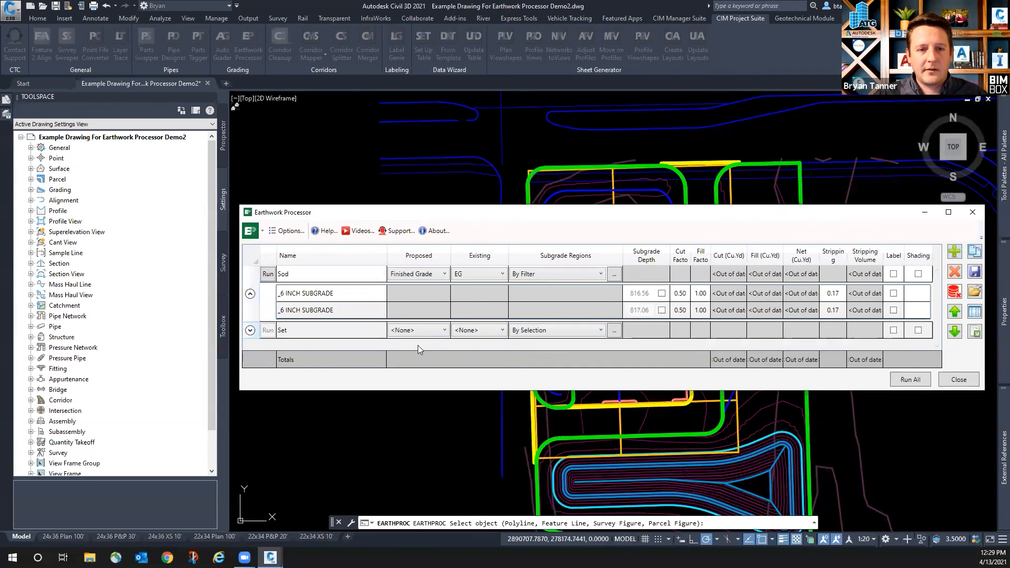
click(330, 330)
click(331, 330)
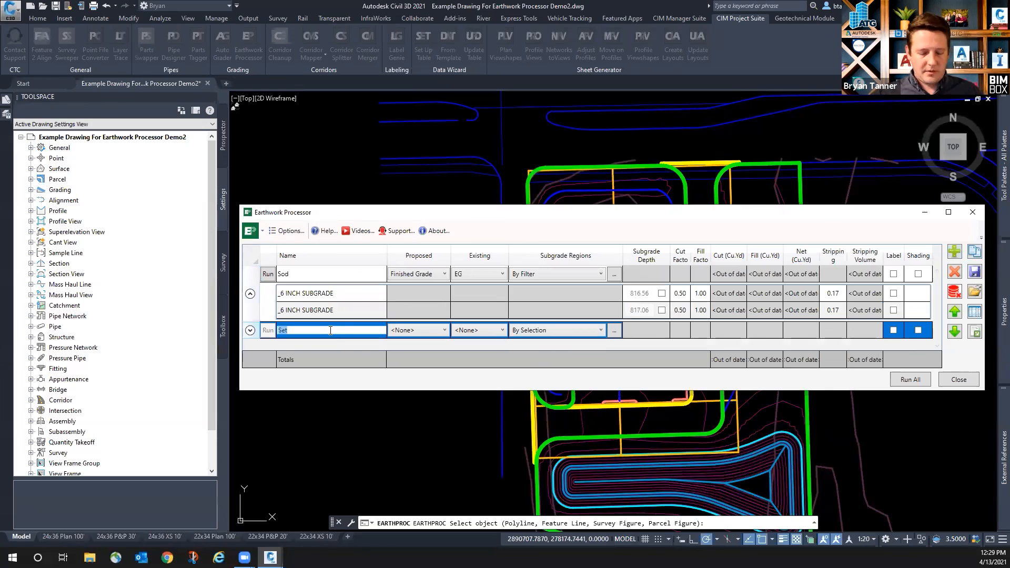
text(Parking)
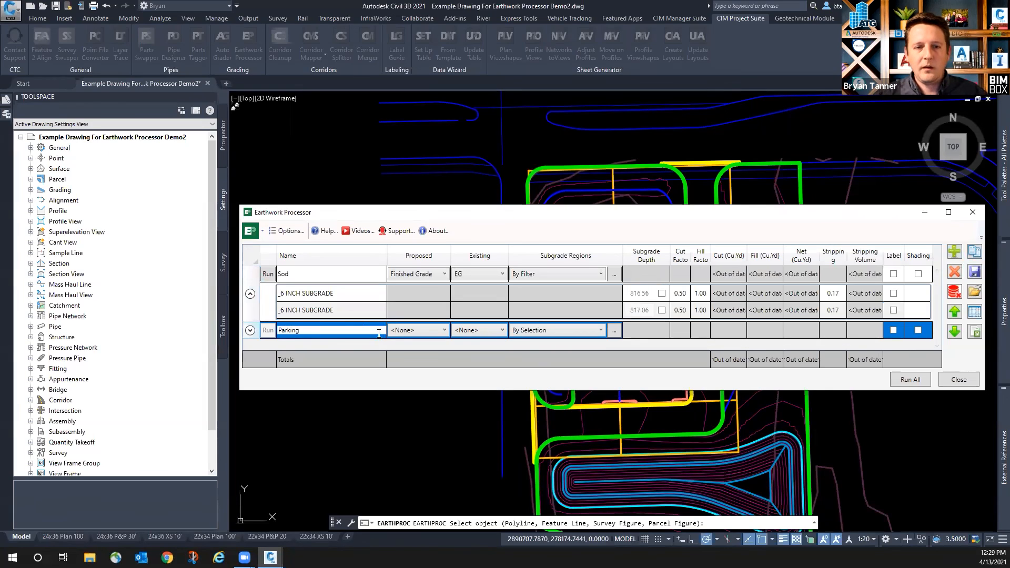
click(440, 330)
click(443, 366)
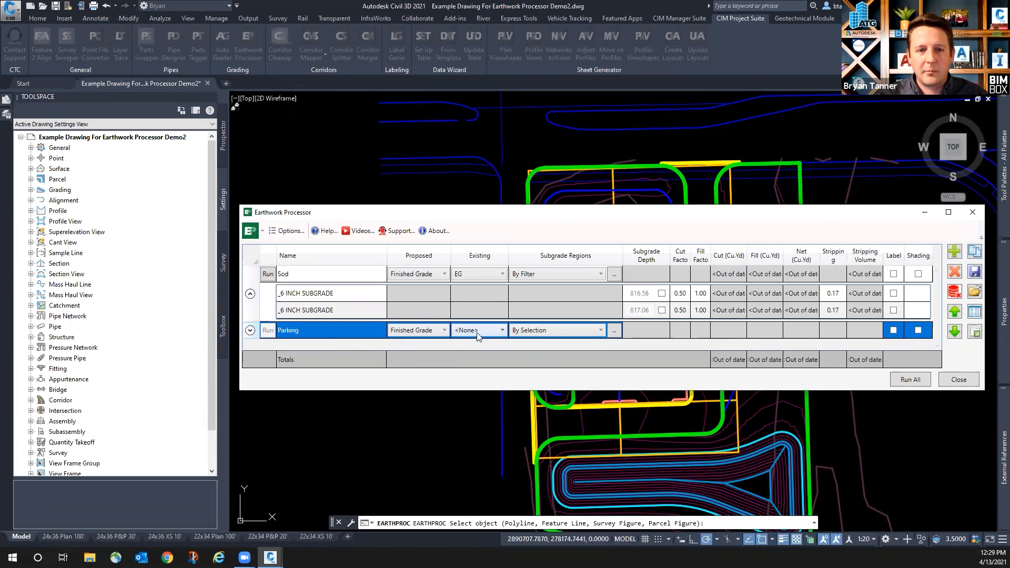
click(478, 332)
- Define the Parking set's subgrade regions by filter, including the _12 INCH SUBGRADE layer picked from the parking area's boundary line
click(578, 331)
click(556, 342)
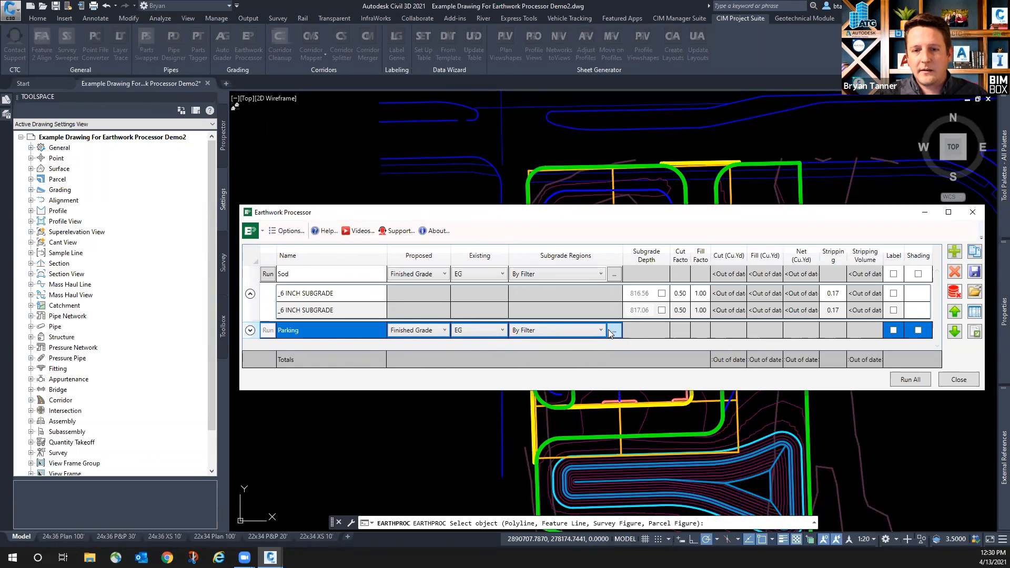
click(613, 331)
click(611, 261)
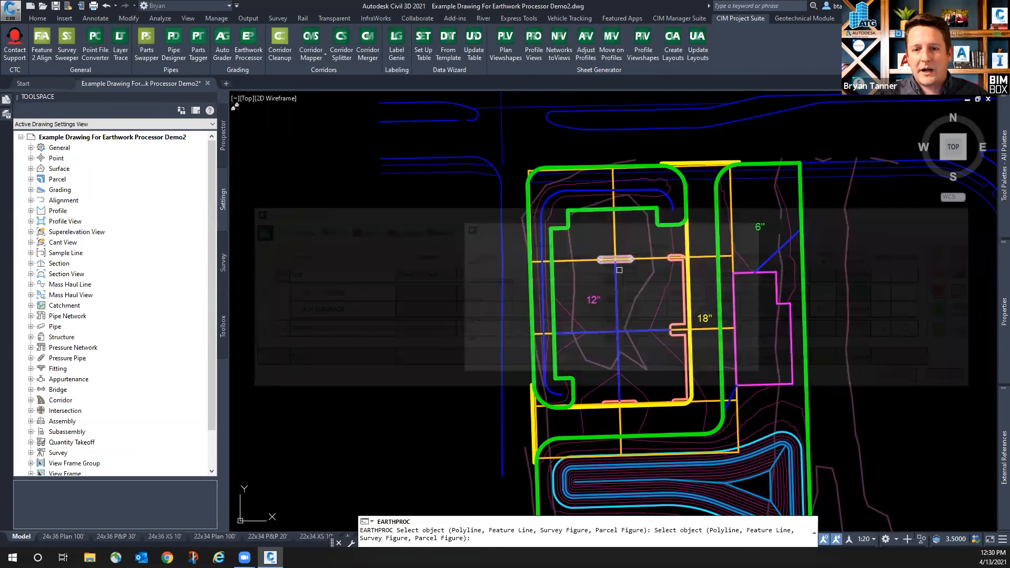
scroll(620, 270, up, 10)
scroll(668, 182, up, 3)
click(656, 156)
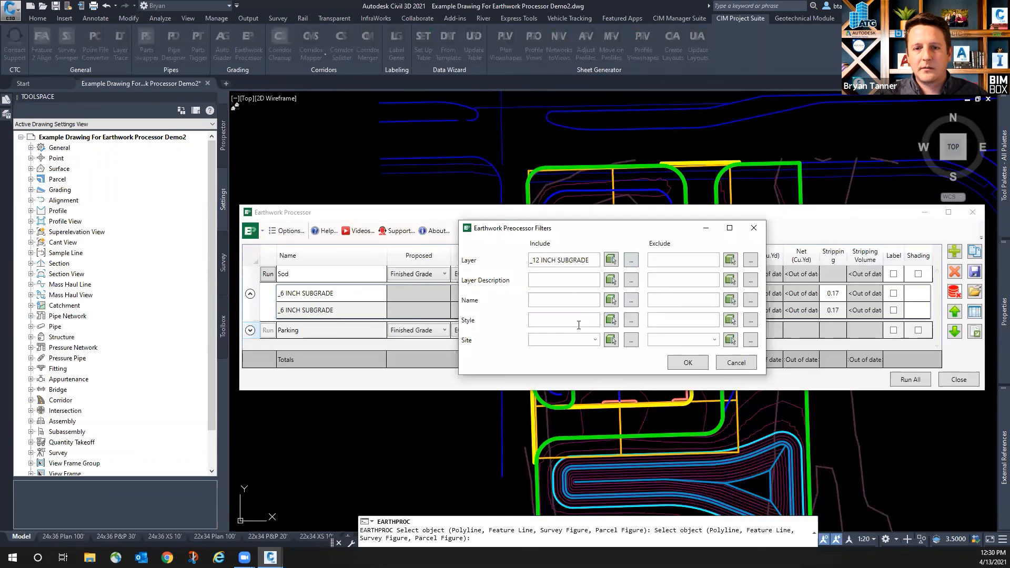
click(683, 363)
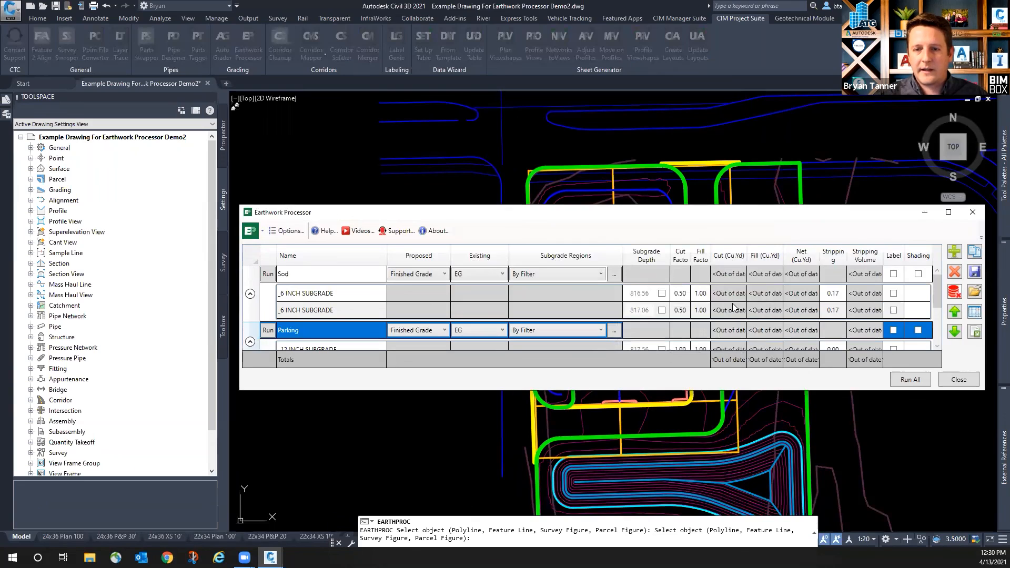
- Set the stripping depth of the Parking set's _12 INCH SUBGRADE region to .1667, leaving its cut factor at 1.00
scroll(758, 323, down, 3)
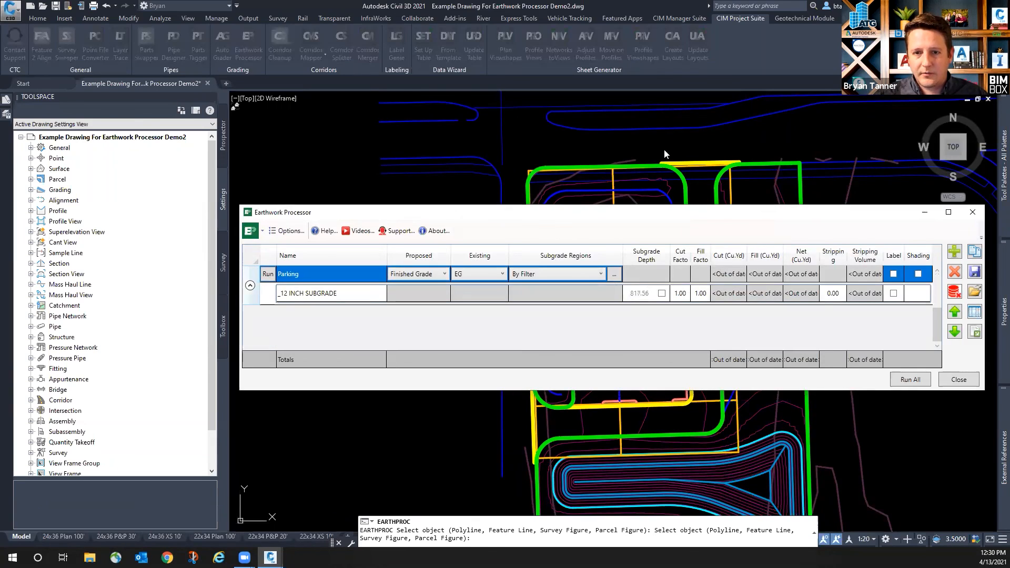
drag(684, 212, 666, 145)
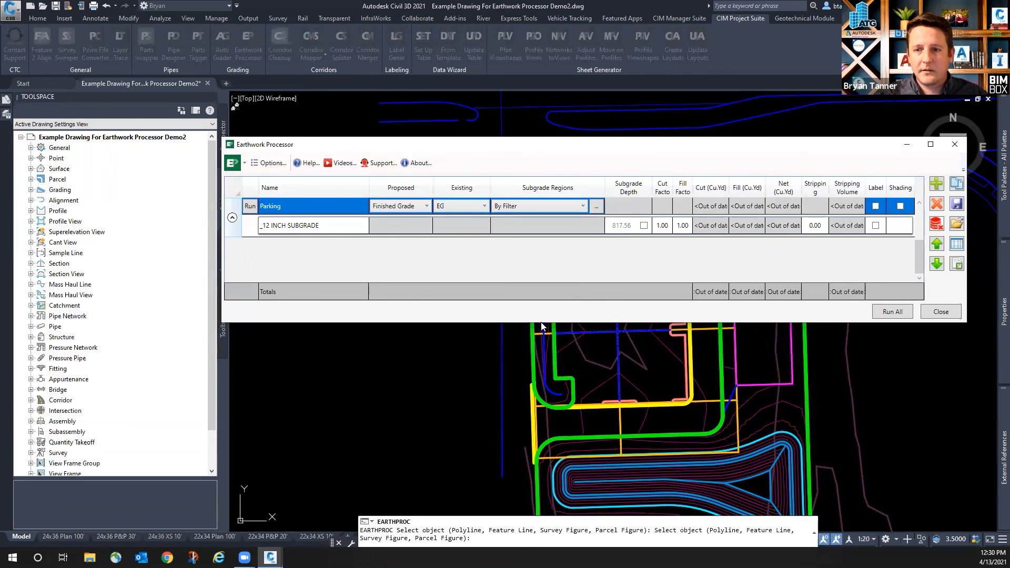
double_click(664, 226)
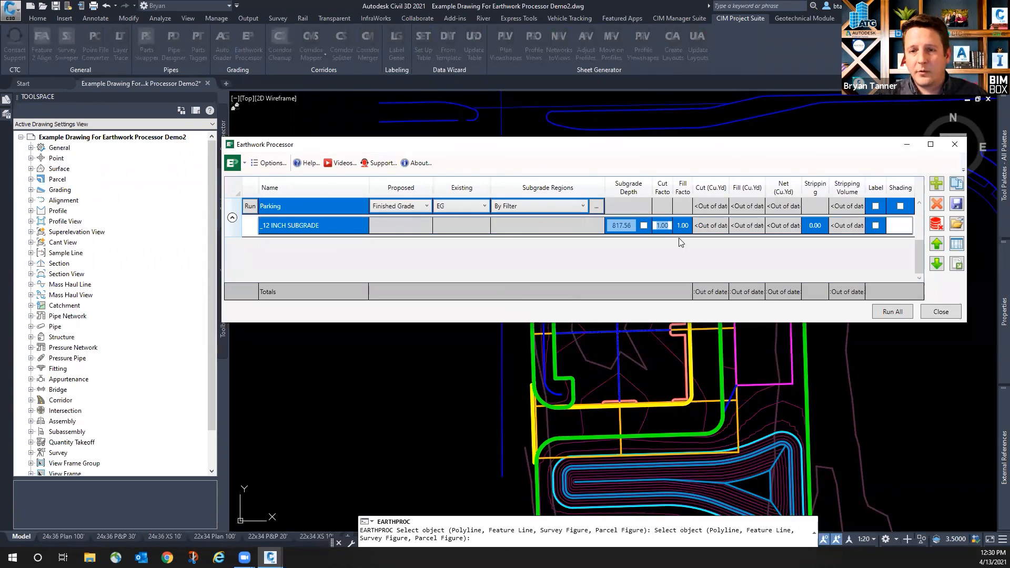
double_click(819, 226)
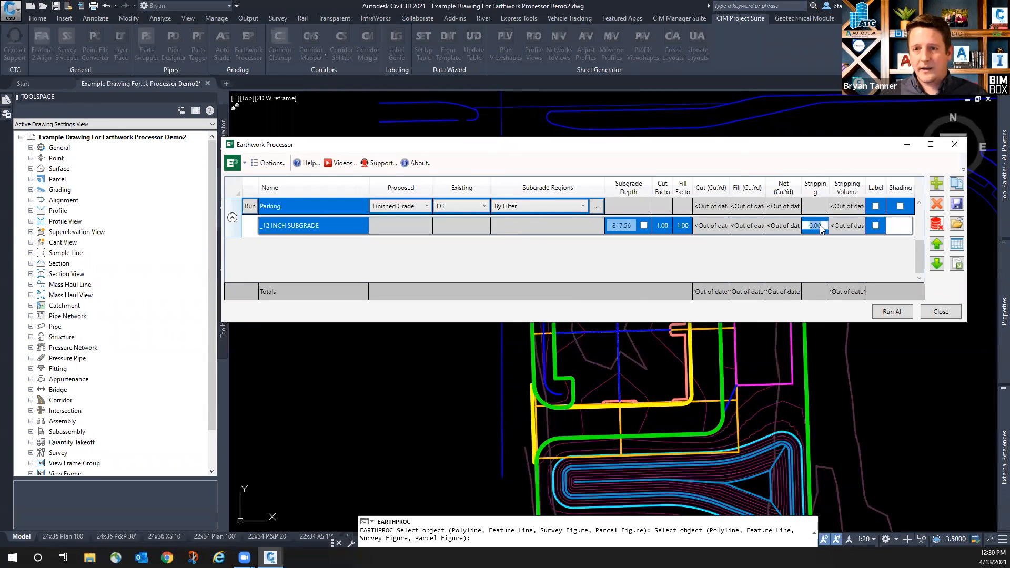
text(.16)
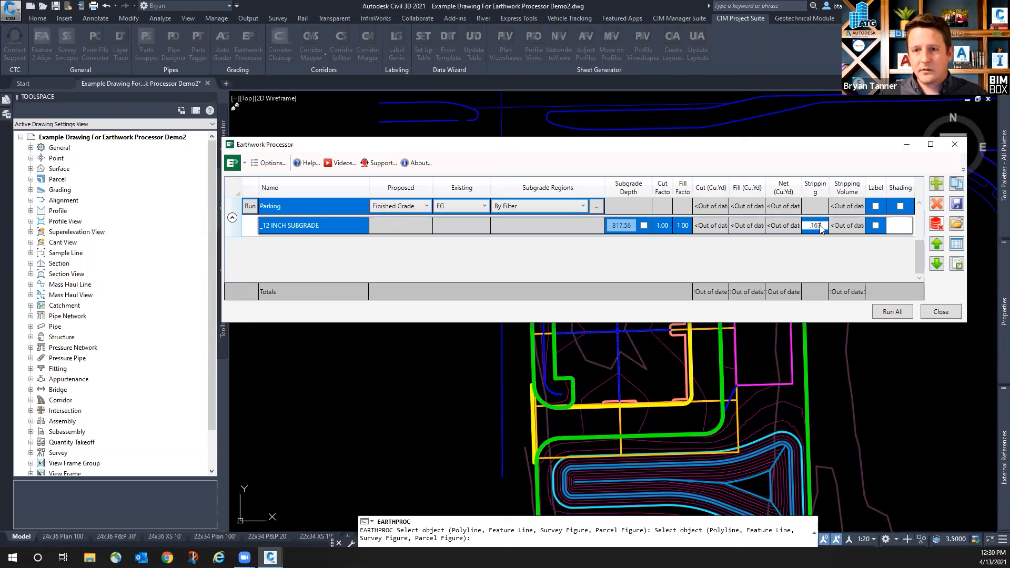
text(67)
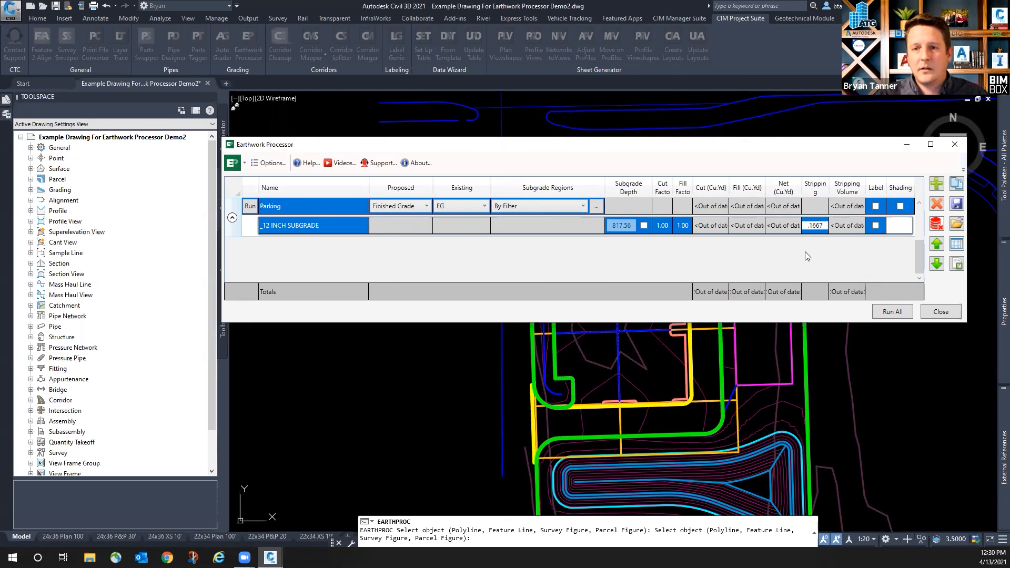
- Add a new earthwork set named Drive with Finished Grade as its proposed surface and EG as its existing surface
click(936, 182)
click(335, 246)
click(334, 246)
text(Drive)
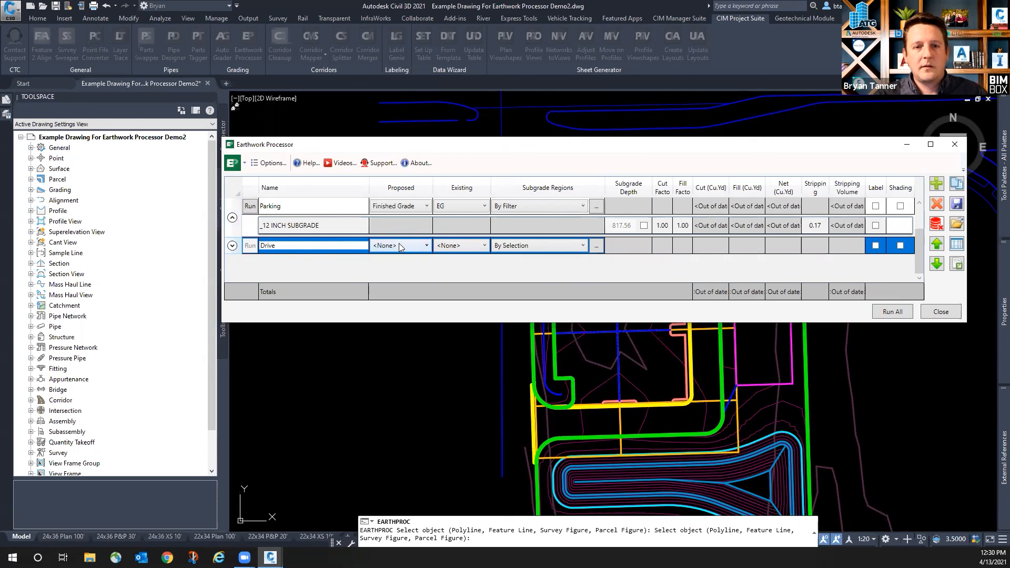
click(399, 246)
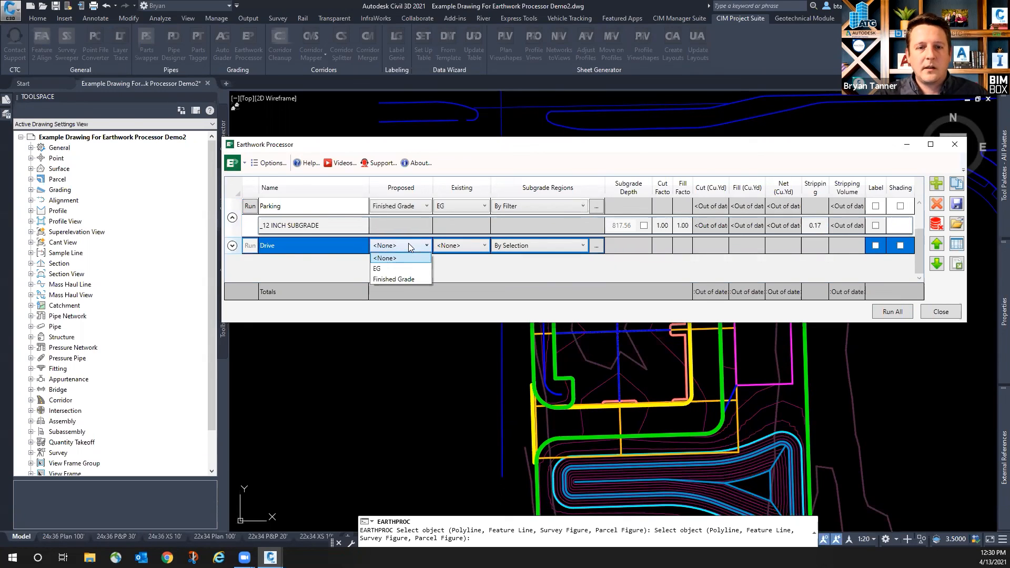
click(407, 280)
click(468, 246)
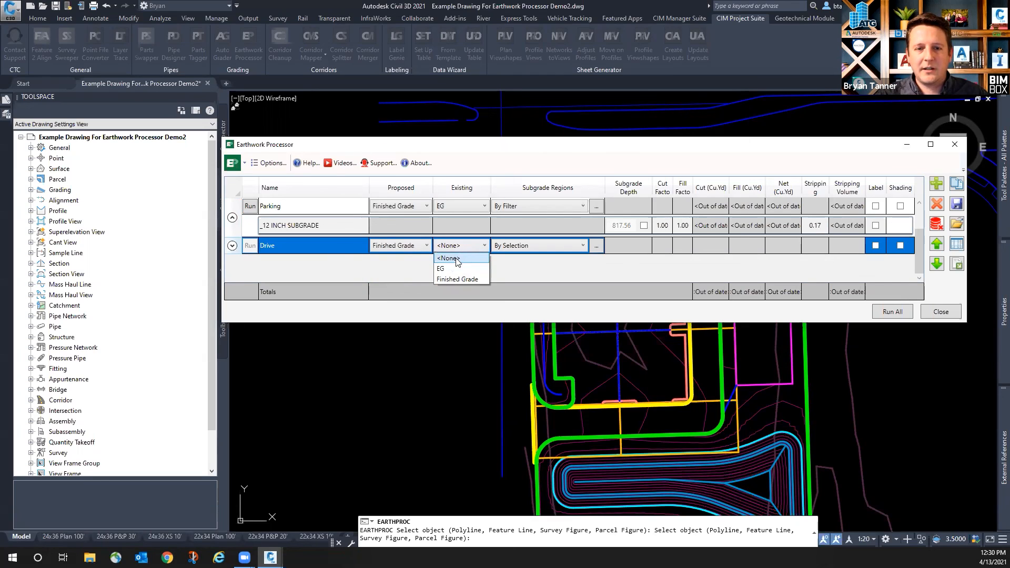
click(446, 269)
- Define the Drive set's subgrade regions by filter, including the _18 INCH SUBGRADE layer picked from the yellow boundary line
click(542, 247)
click(518, 259)
click(596, 246)
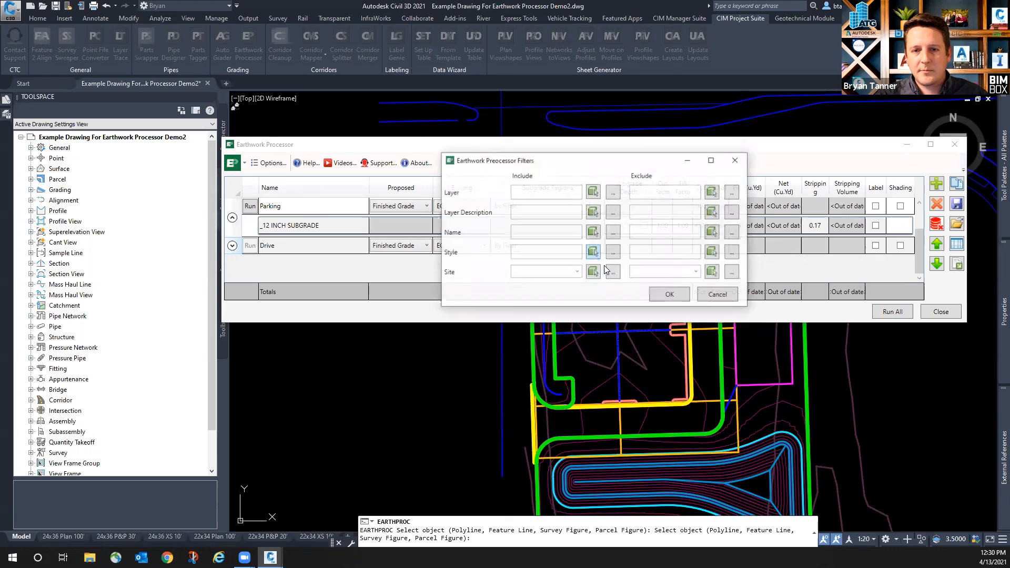
click(593, 196)
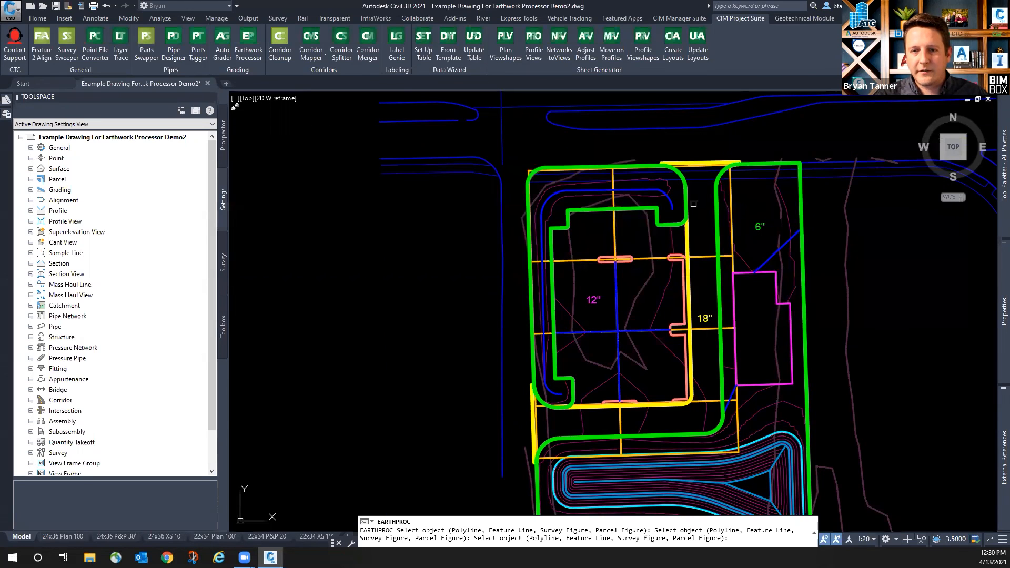
scroll(695, 202, up, 10)
scroll(656, 287, up, 3)
click(656, 287)
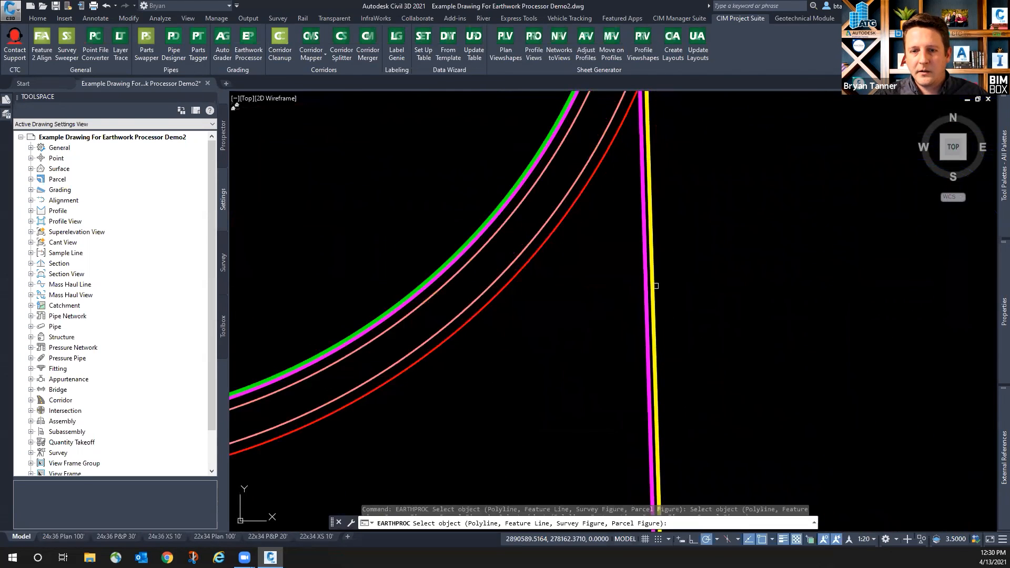
click(653, 287)
click(669, 295)
- Set the Drive set's _18 INCH SUBGRADE region to a cut factor of 1.50 and a stripping depth of 0.17
click(665, 266)
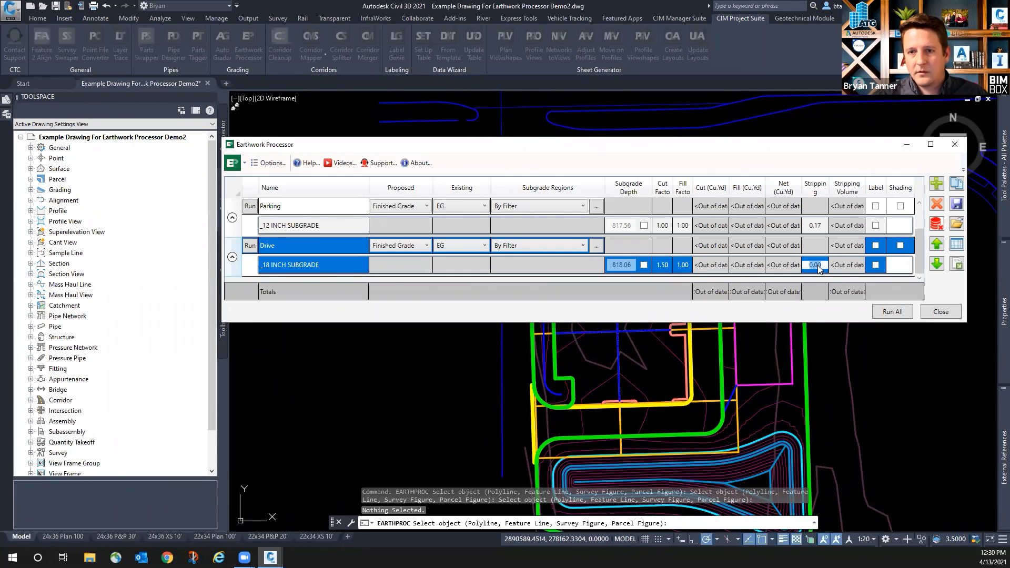
text(.1)
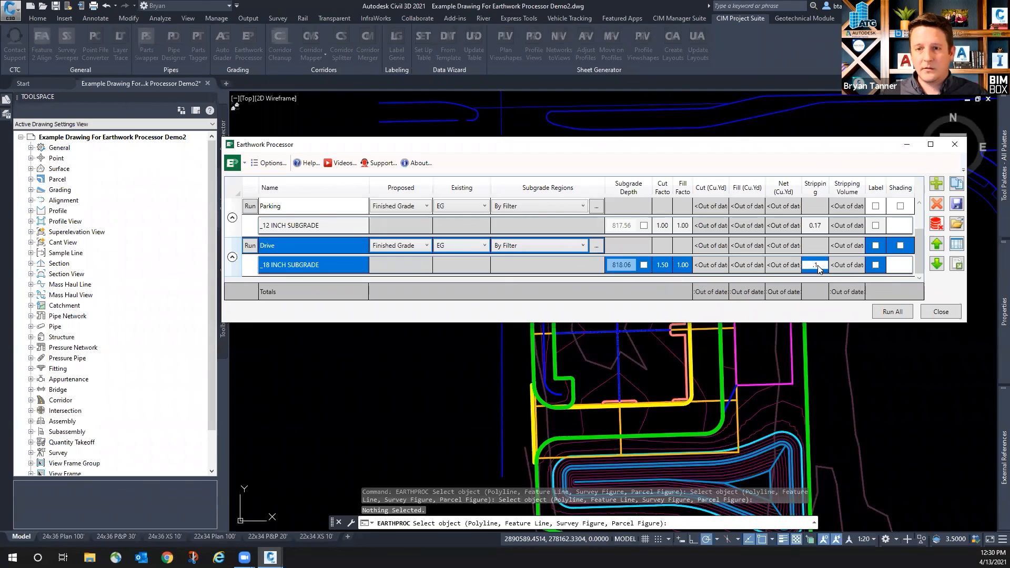
text(7)
key(Return)
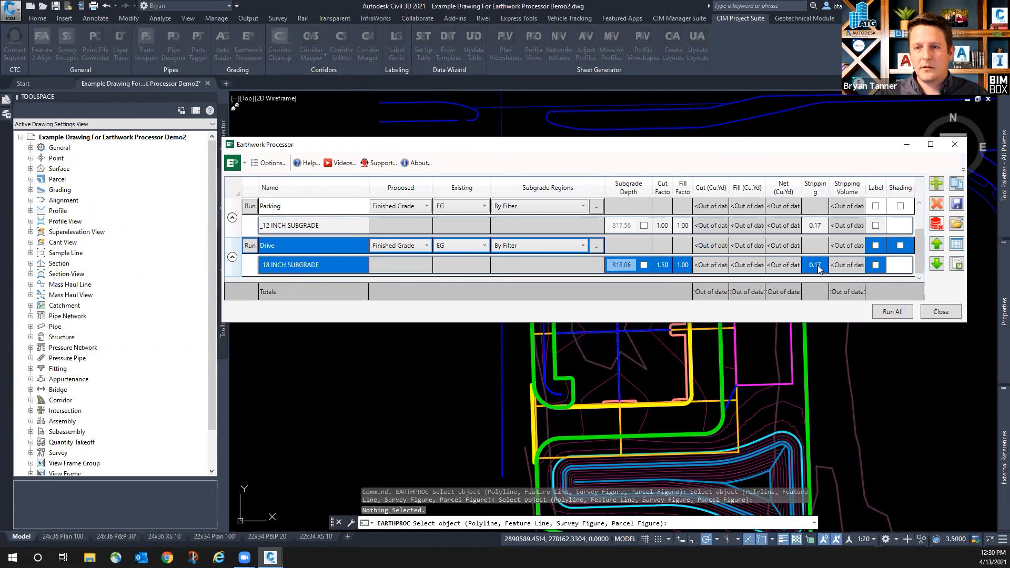
- Run the earthwork calculation for the Sod, Parking and Drive sets and close the Earthwork Processor
click(893, 312)
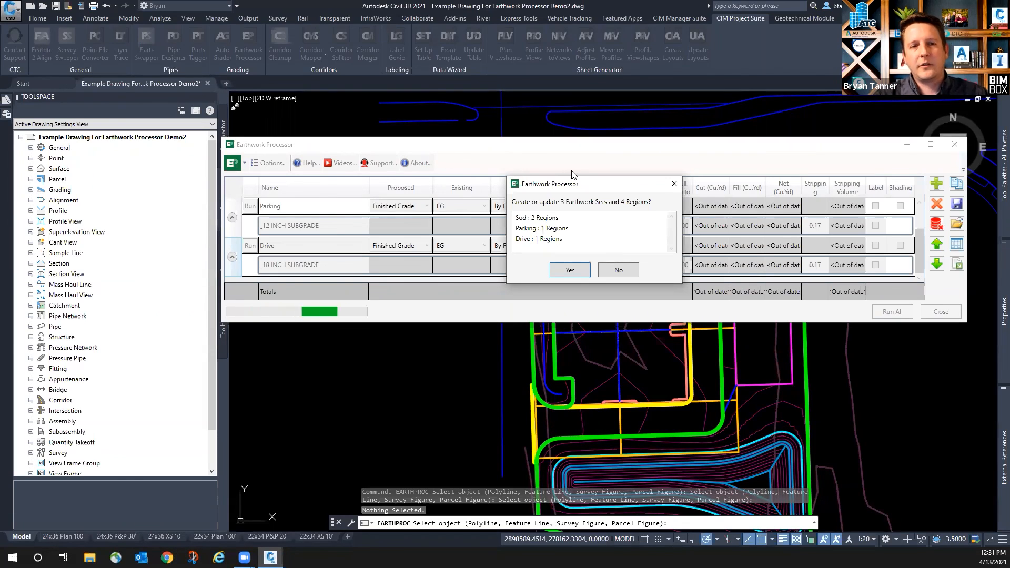
click(573, 270)
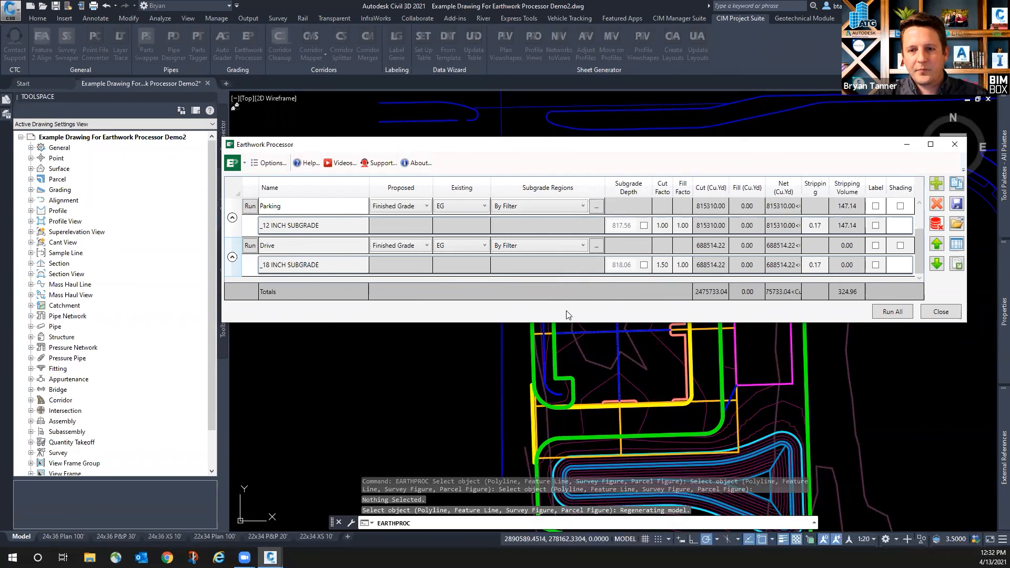
click(941, 312)
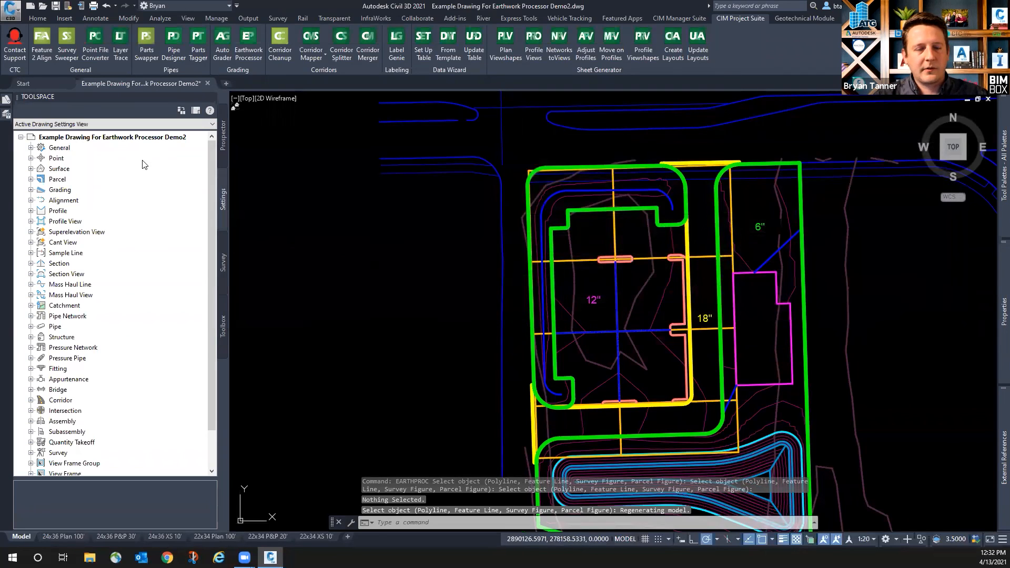
- Delete the Composites folder from the drawing's surfaces and expand the Parking folder to list its surfaces
click(221, 150)
click(30, 168)
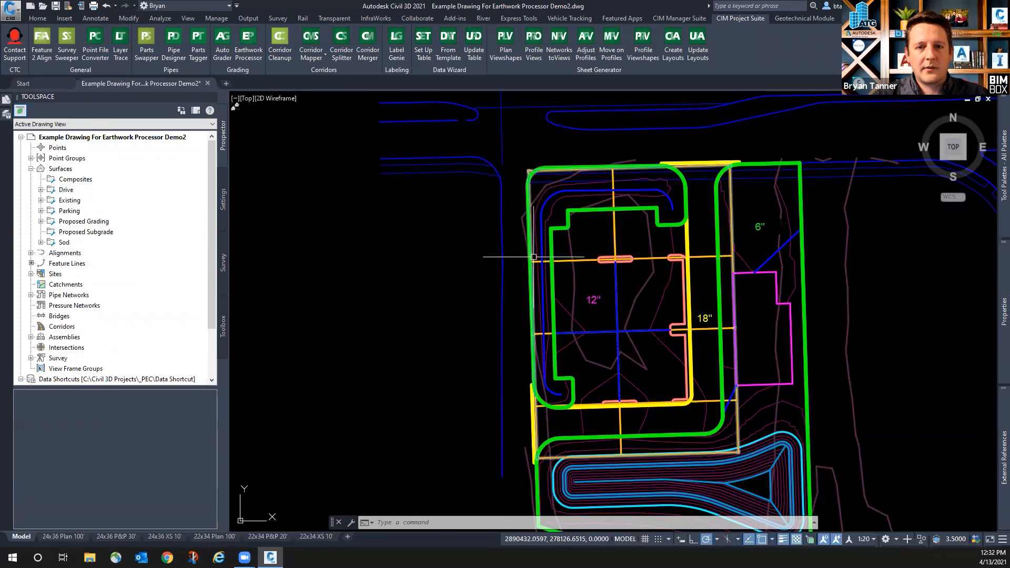
right_click(70, 181)
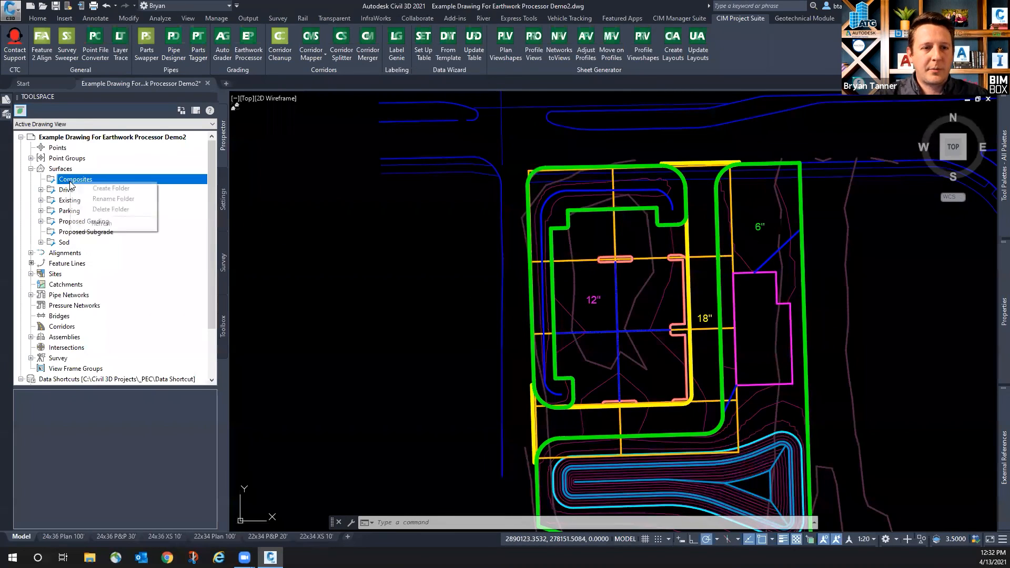
click(111, 210)
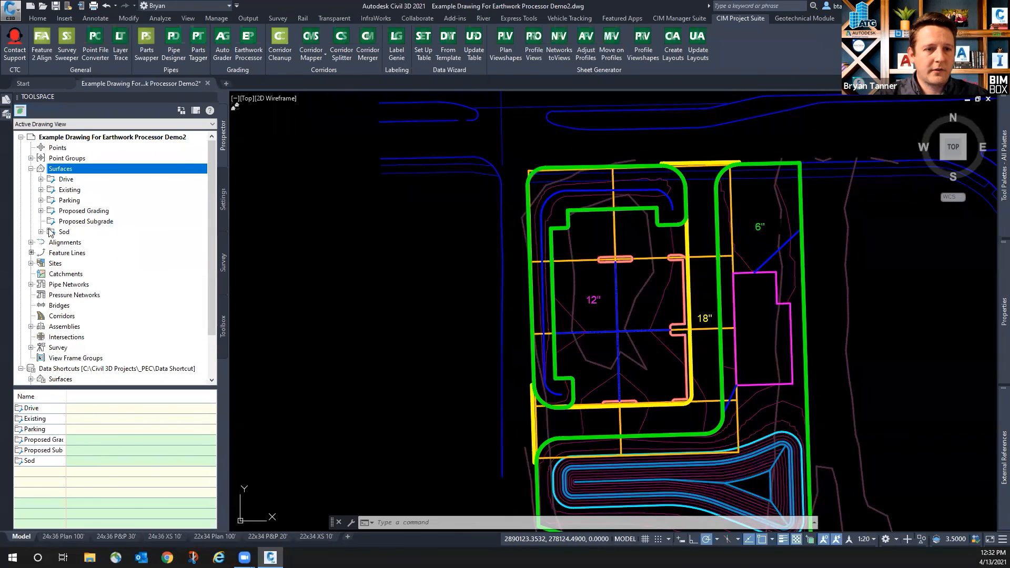
click(40, 200)
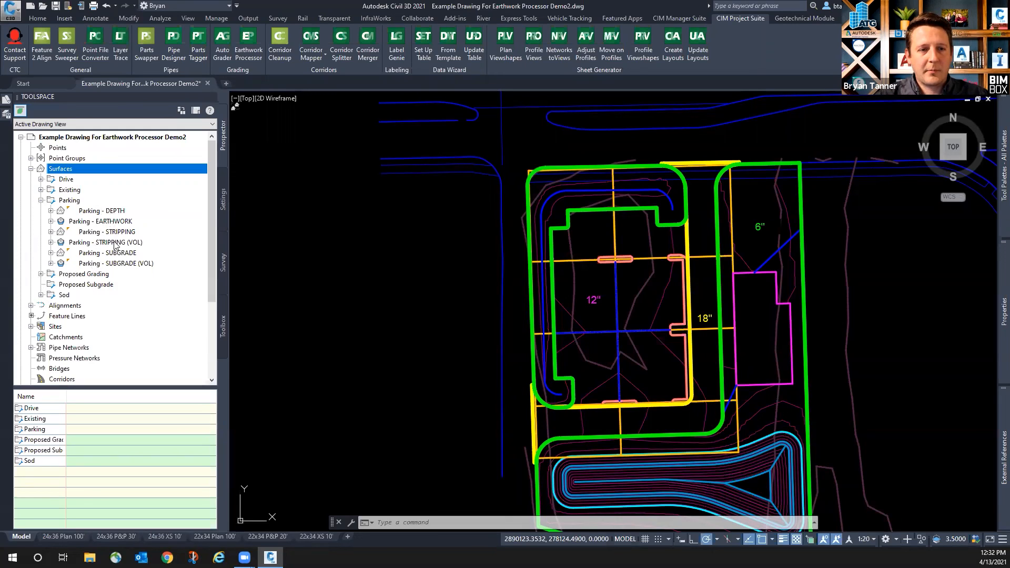
- Collapse the Parking folder and expand the Sod folder to list its surfaces
click(40, 201)
click(41, 211)
click(40, 211)
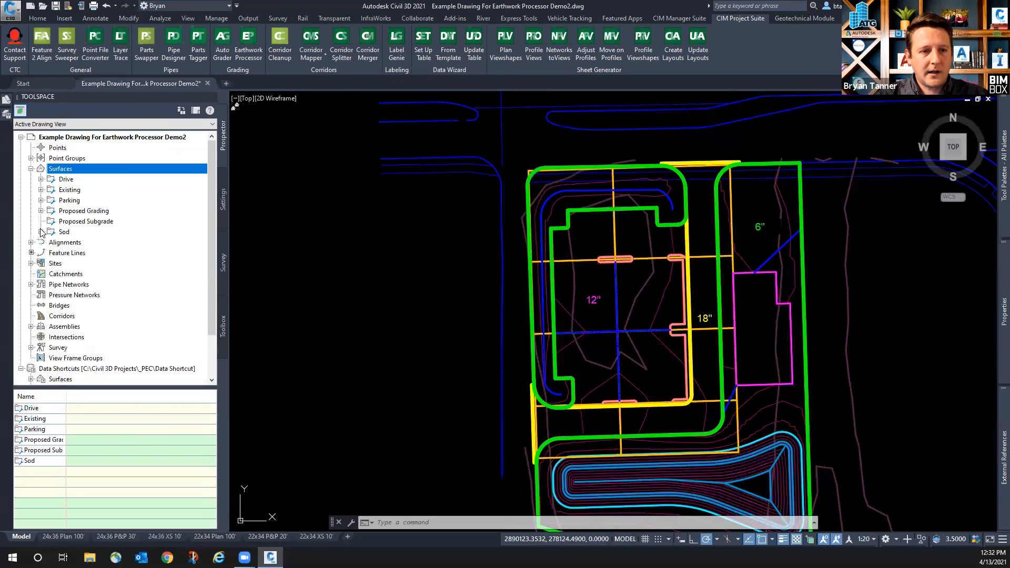
click(41, 232)
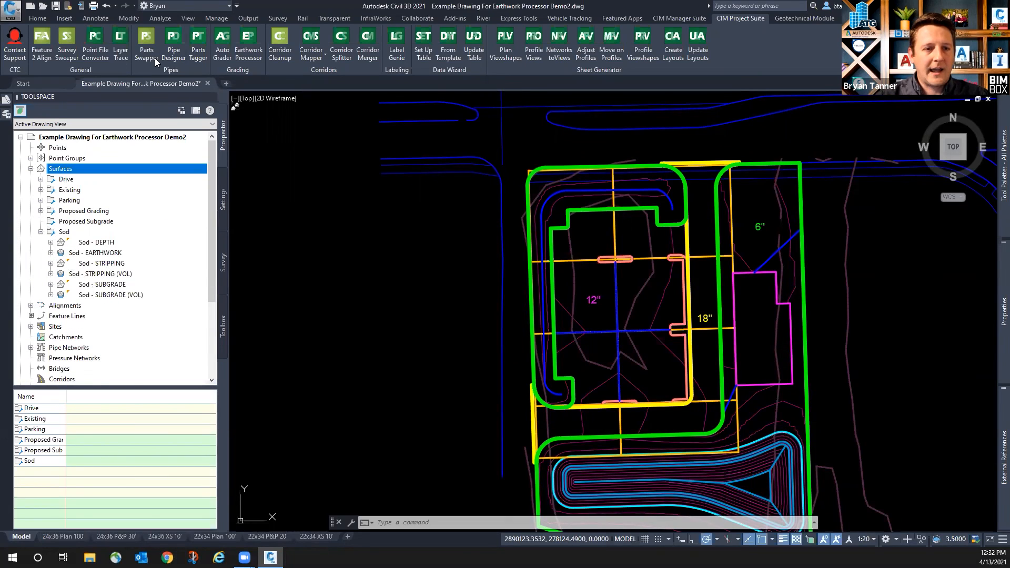
- Open the Volumes Dashboard and dismiss the creation of a new volume surface
click(156, 18)
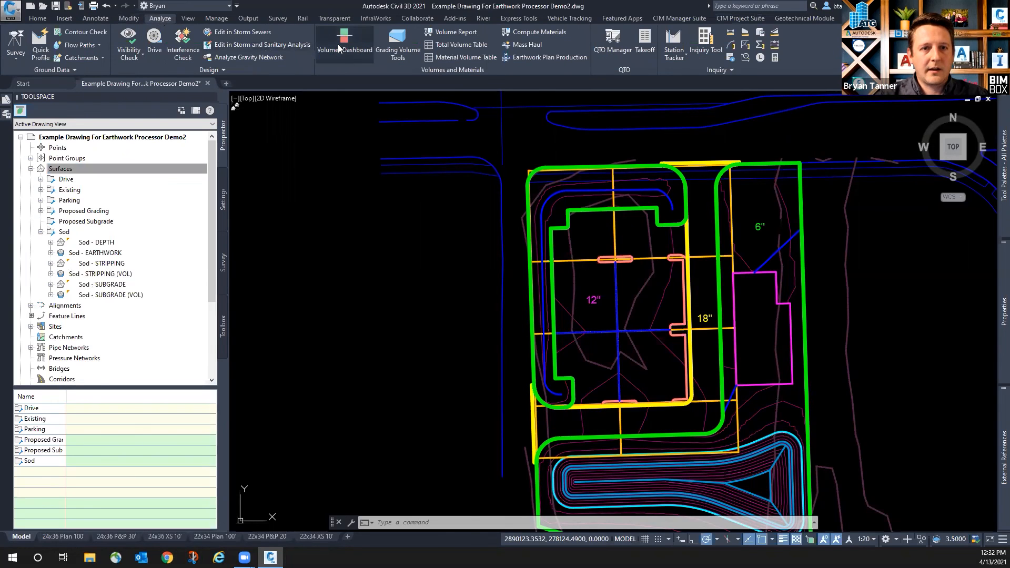
mouse_move(194, 348)
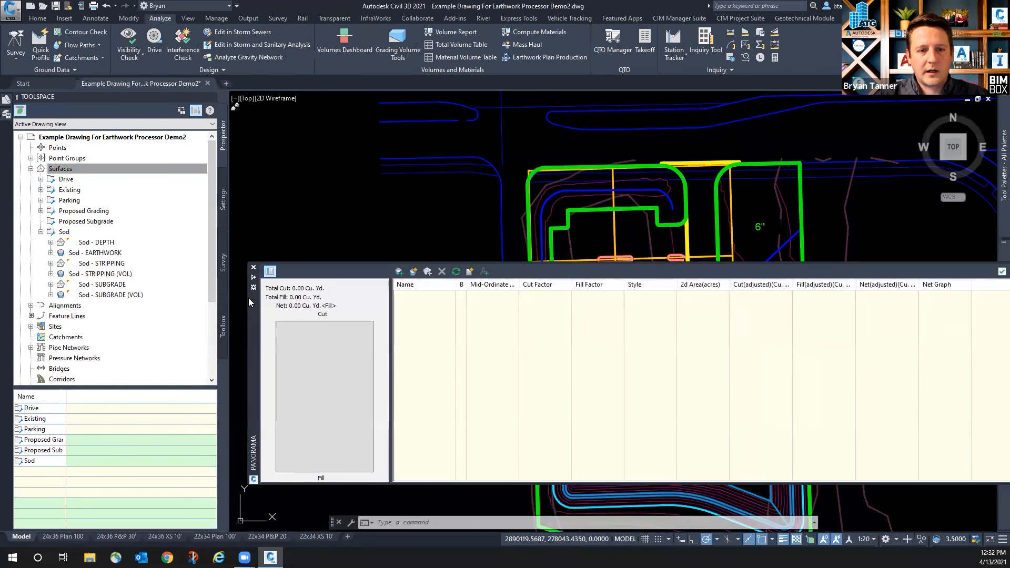
click(382, 245)
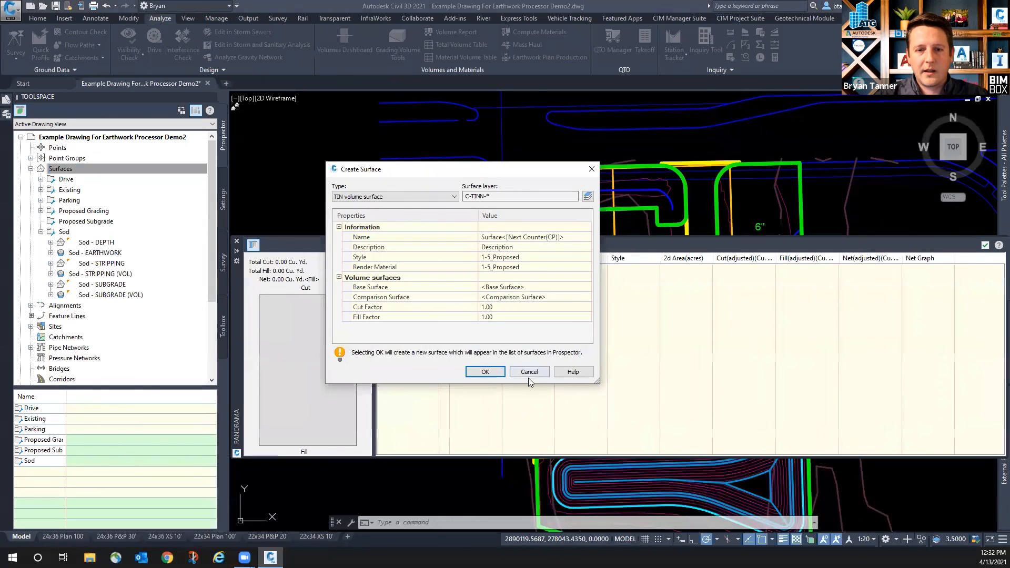
click(525, 373)
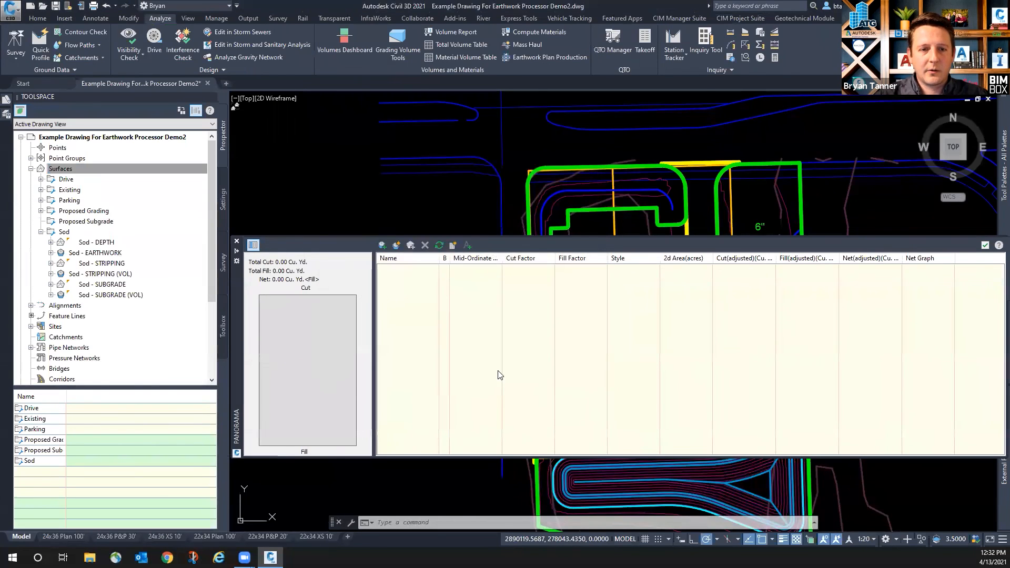
- Add the existing volume surface Drive - STRIPPING (VOL) to the Volumes Dashboard
click(396, 246)
click(375, 123)
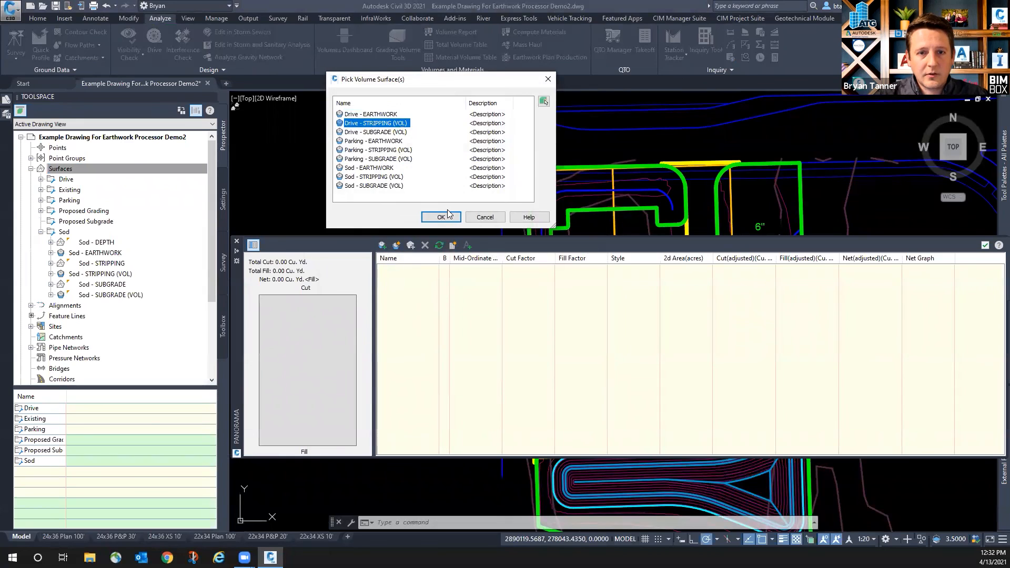
click(441, 217)
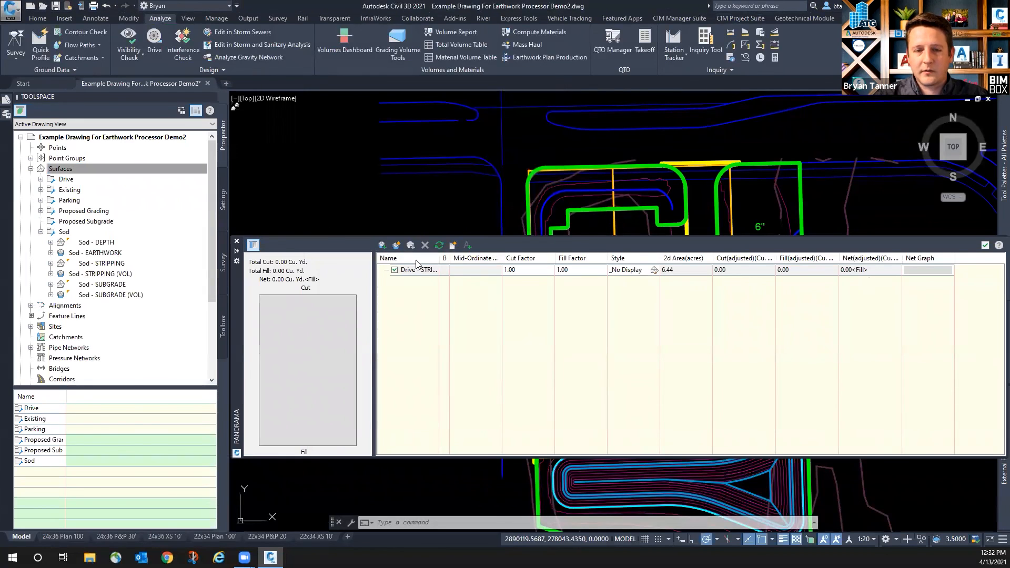
- Add the existing Drive - SUBGRADE (VOL) and Parking - SUBGRADE (VOL) volume surfaces to the Volumes Dashboard
click(396, 245)
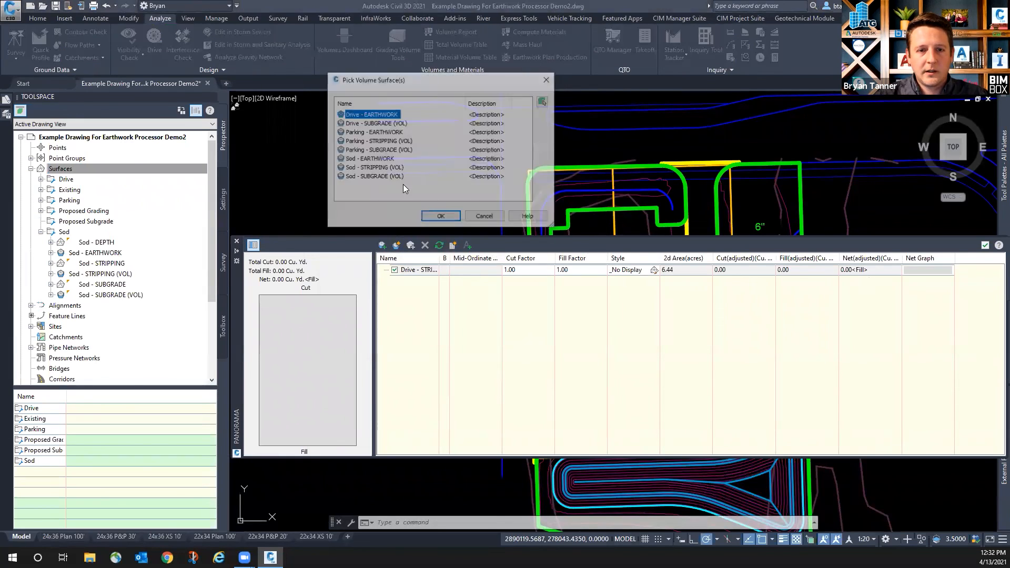
click(376, 124)
click(441, 217)
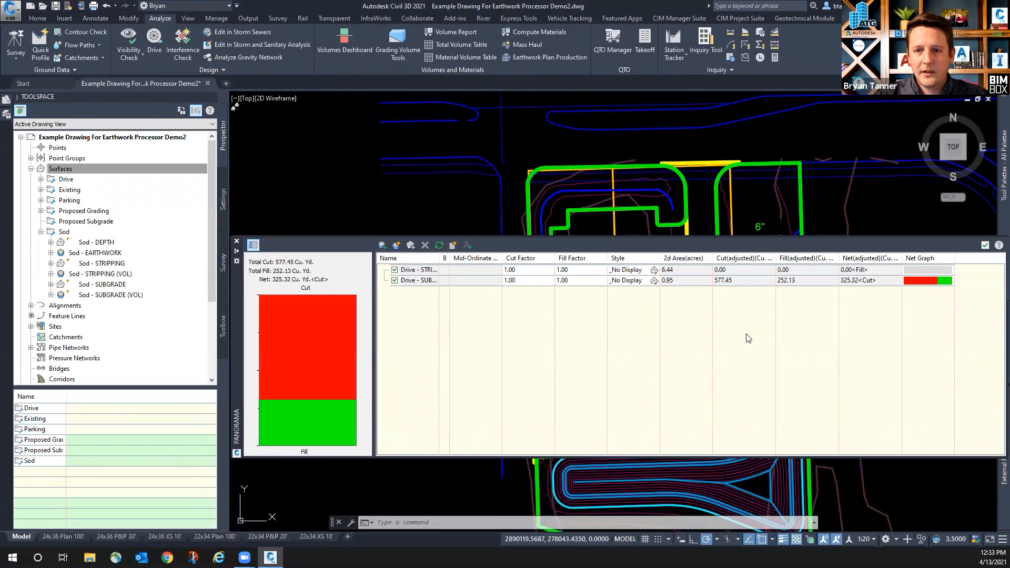
click(396, 246)
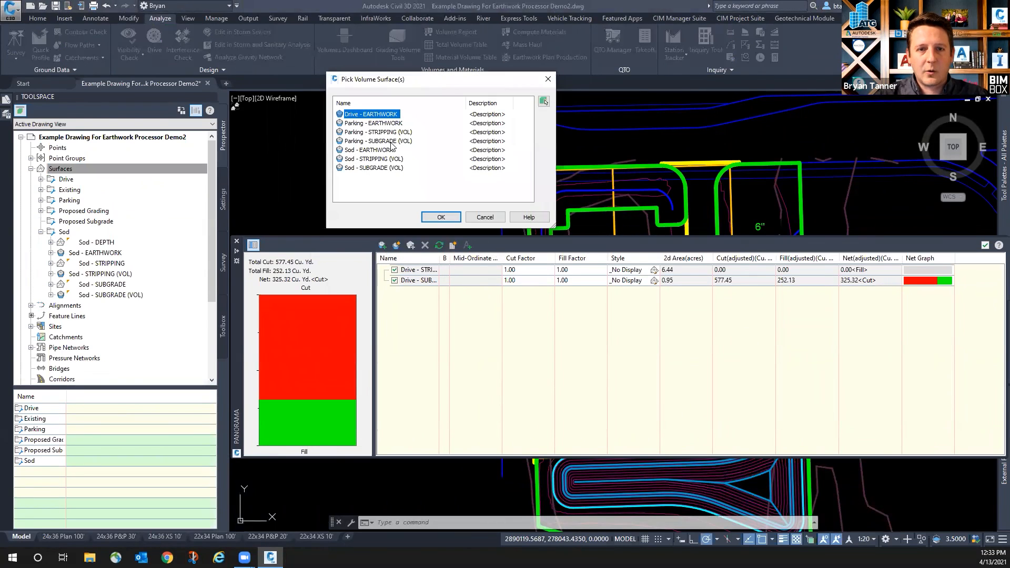
click(376, 141)
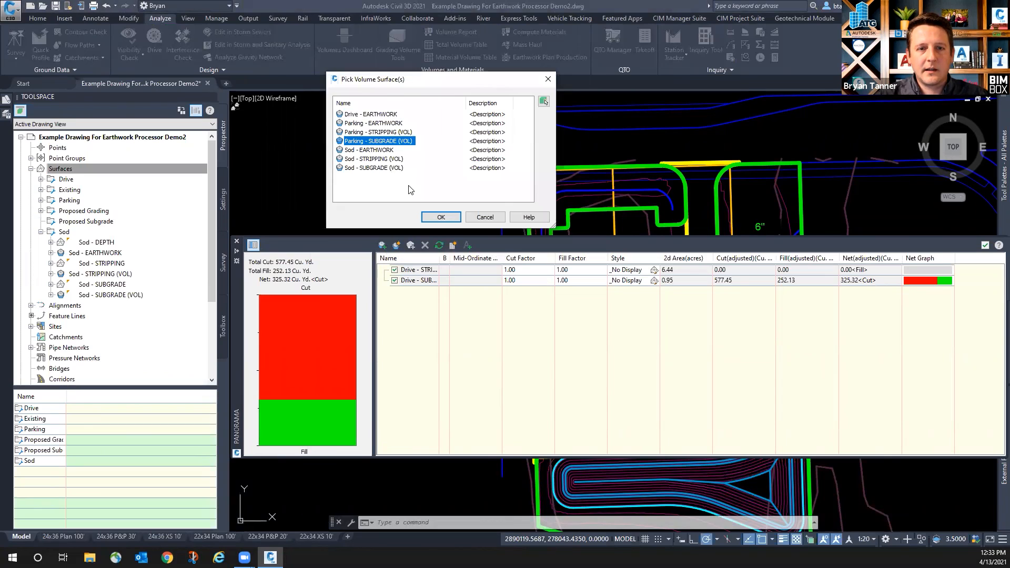
click(441, 217)
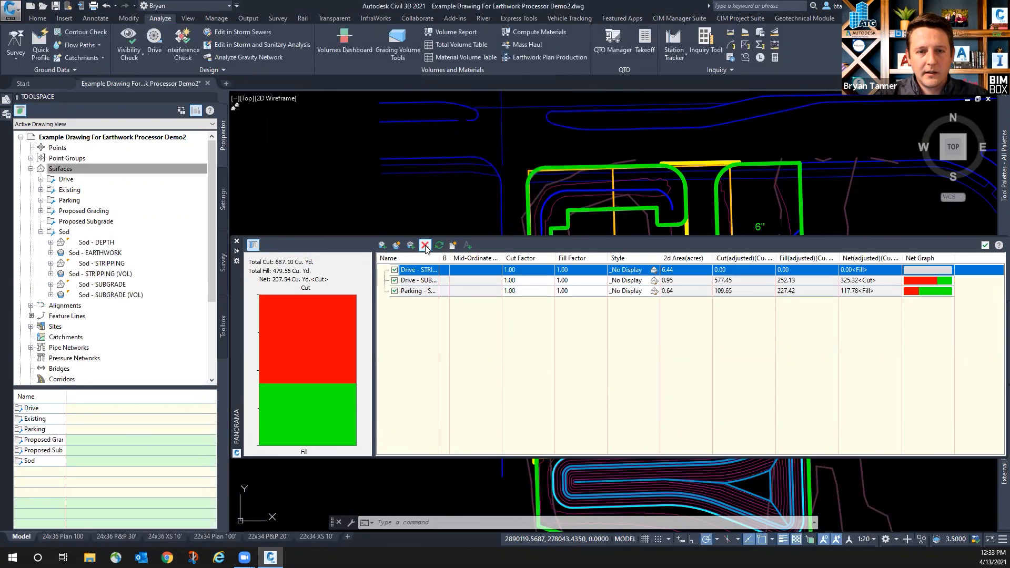
- Remove the Drive stripping volume entry from the dashboard and widen the Name column to show full surface names
click(426, 246)
drag(439, 258, 500, 258)
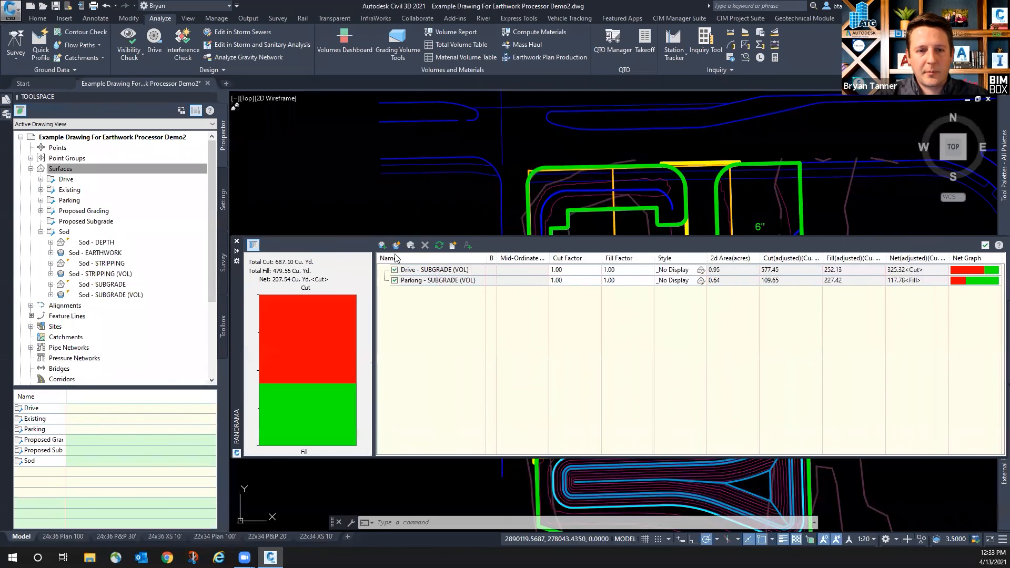
- Add the Sod - SUBGRADE (VOL) surface to the Volumes Dashboard, review the cut and fill volumes, and close the dashboard
click(383, 246)
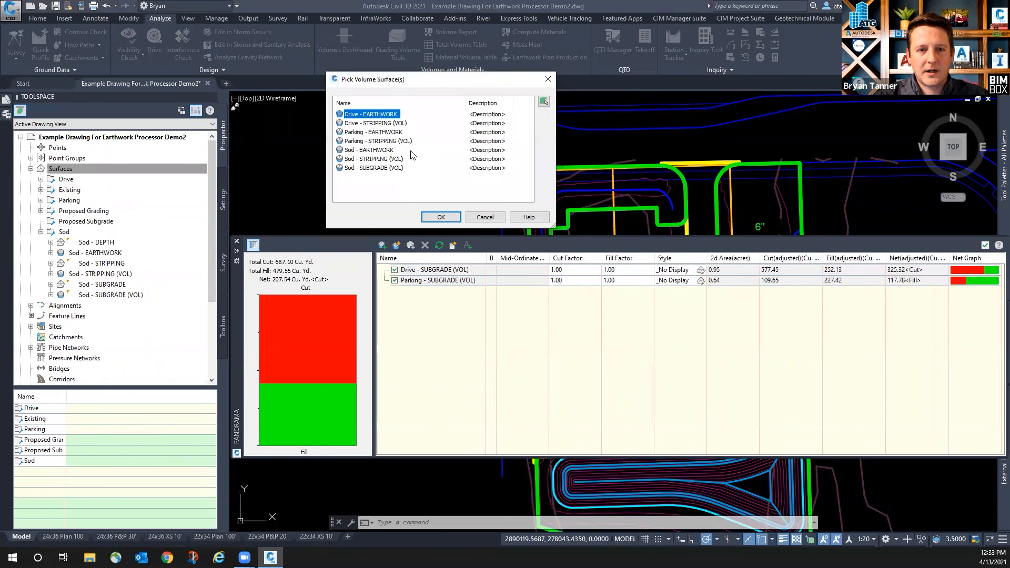
click(368, 168)
click(441, 217)
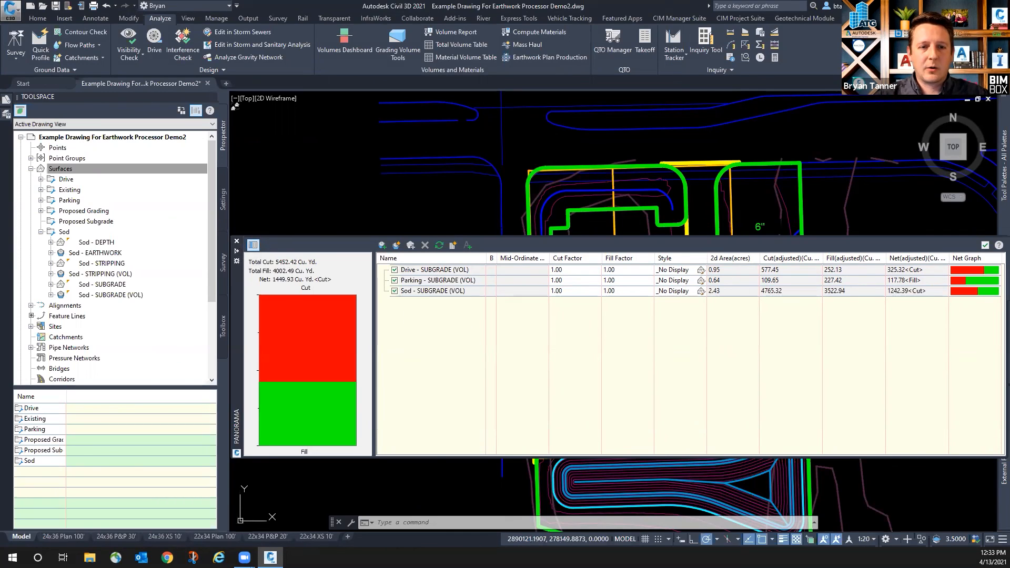
click(237, 241)
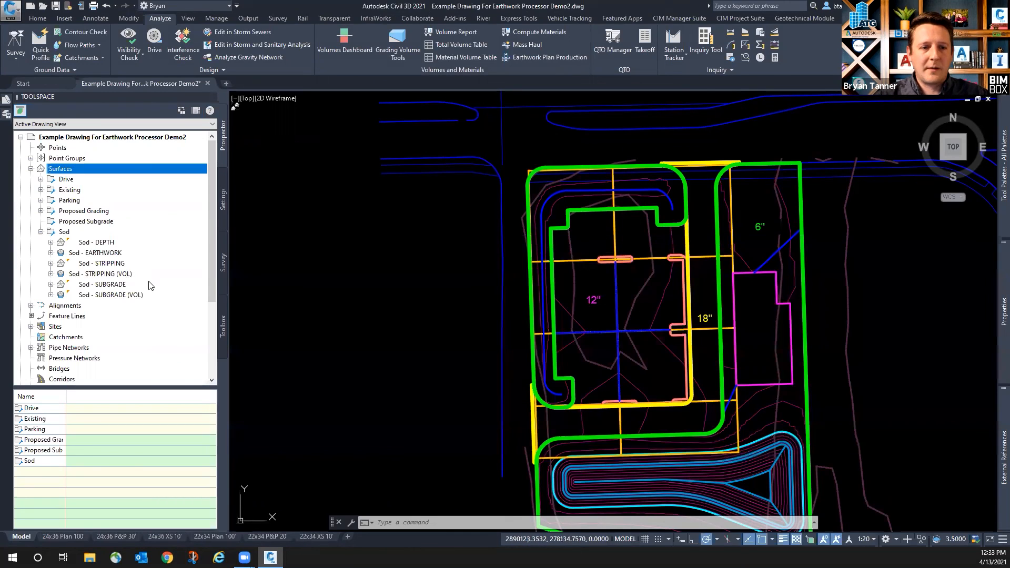
- Inspect the definition and edits of the Sod - DEPTH surface, and collapse the Sod folder
click(95, 243)
click(50, 242)
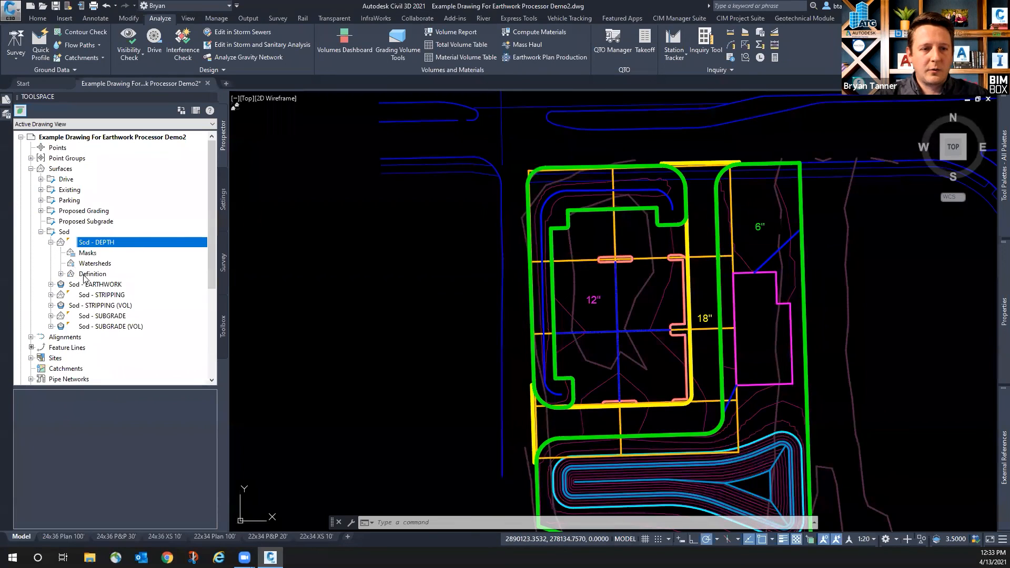
click(61, 275)
click(96, 339)
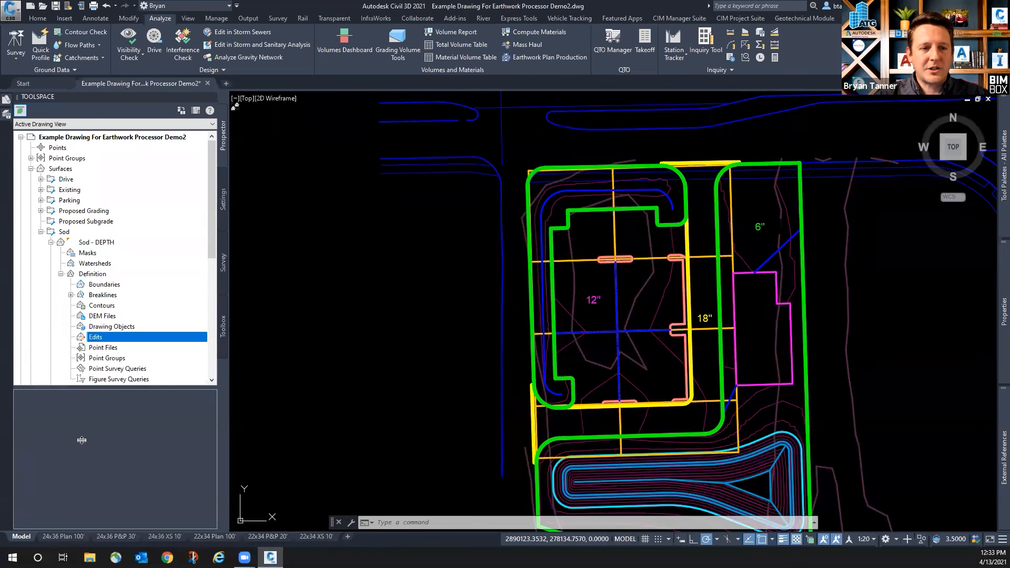
click(50, 243)
click(41, 232)
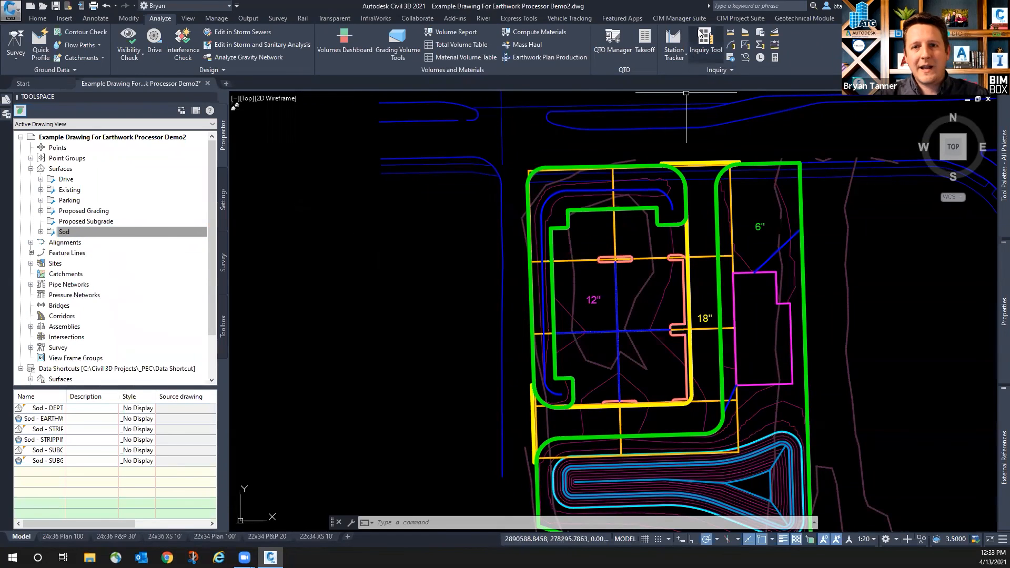
- Reopen the Earthwork Processor, enlarge it to review the volumes of all three sets, and close it
click(733, 20)
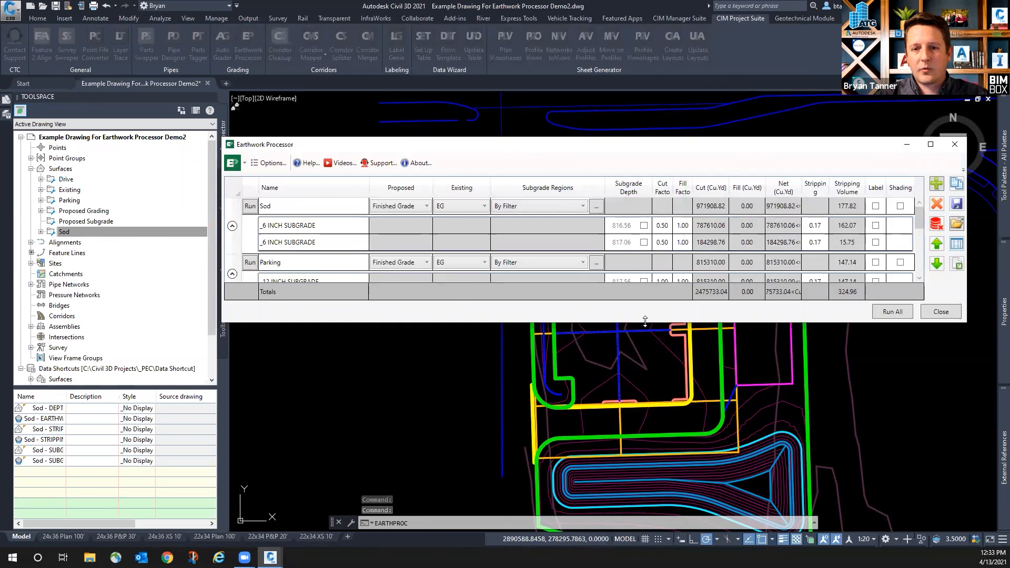
drag(645, 321, 645, 458)
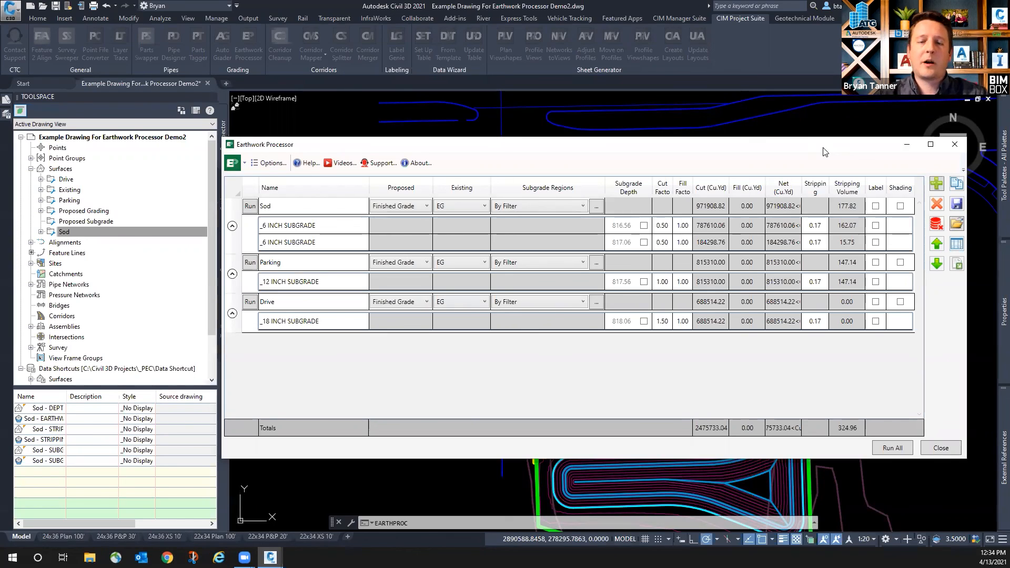
click(954, 146)
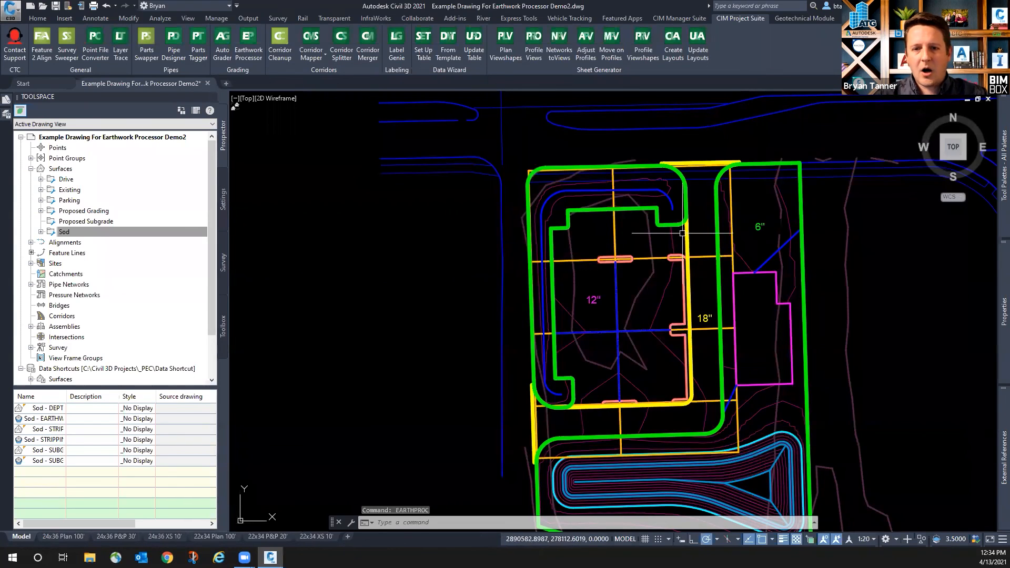
- Expand the Sod folder again to review the surfaces generated for it
click(47, 233)
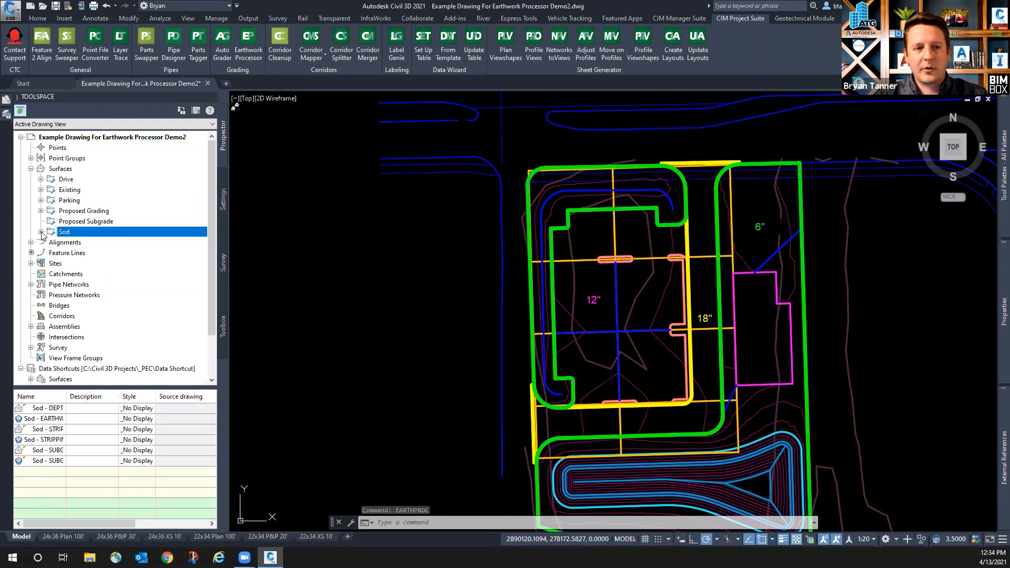
click(41, 232)
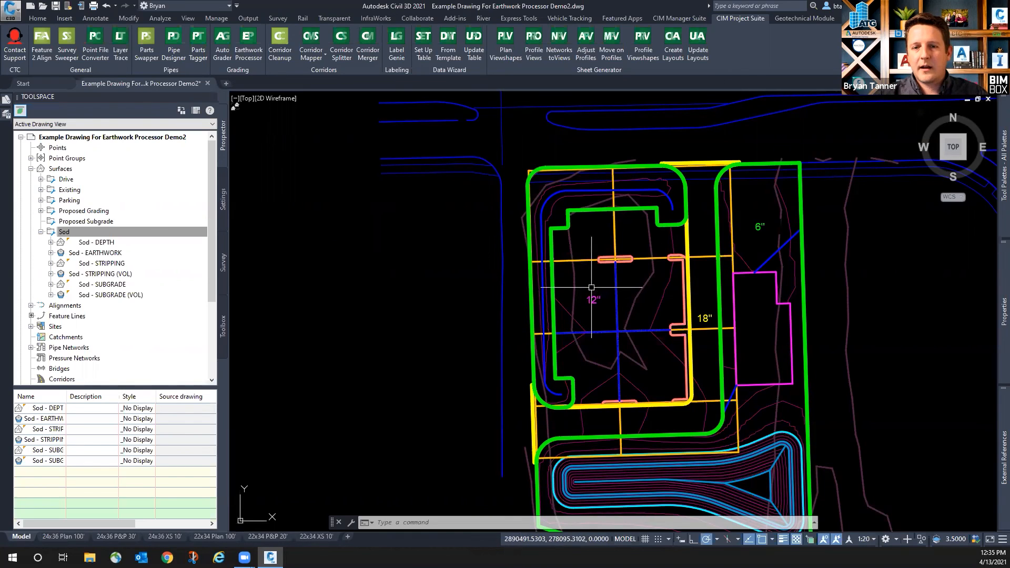
mouse_move(591, 285)
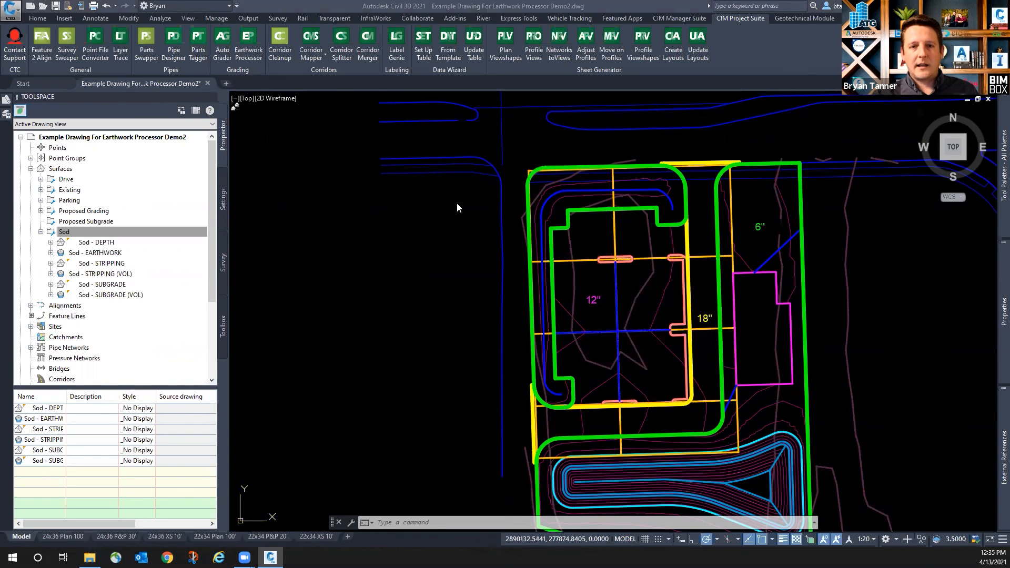
- Open the _Accelerate Your Earthwork Subgrade Volume Calculations presentation in PowerPoint through File Explorer and start its slide show
key(super+e)
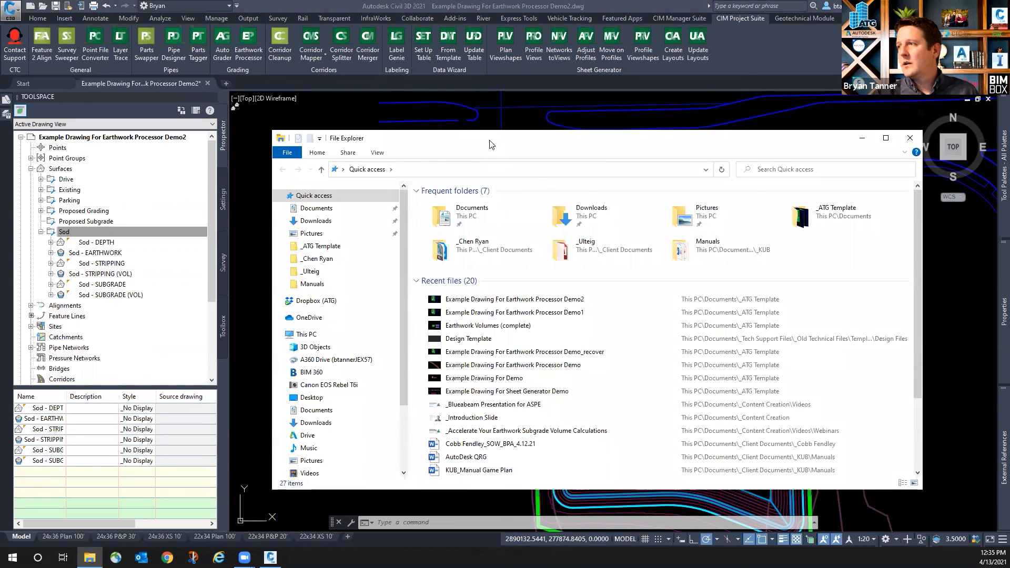
drag(492, 142, 1, 145)
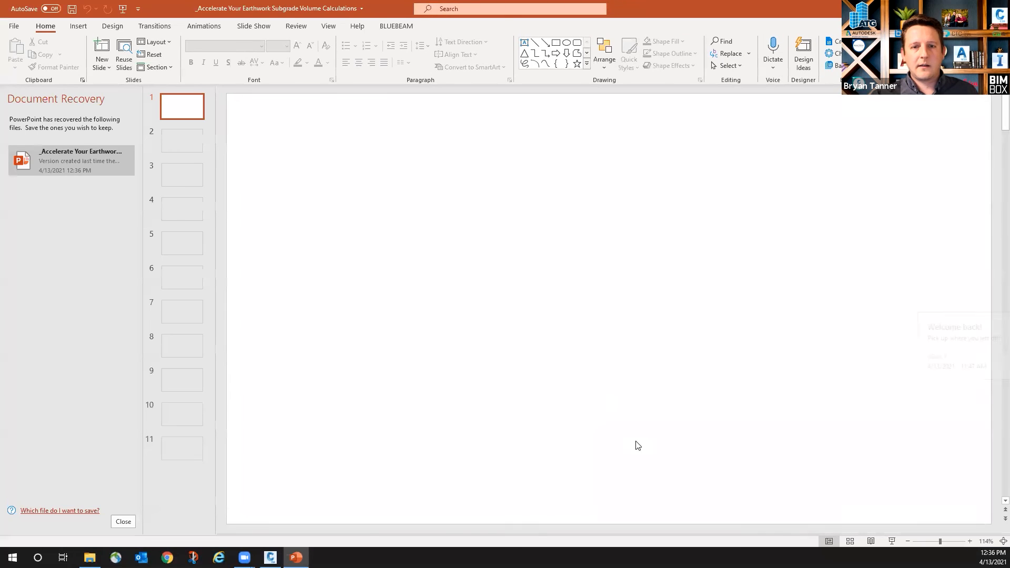
click(892, 541)
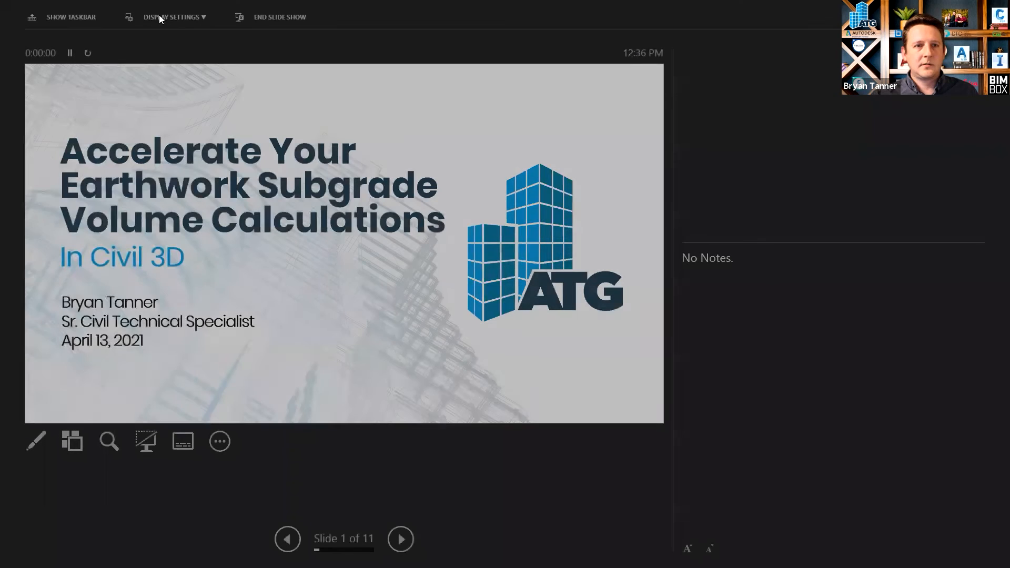
- Switch the shared display from presenter view to the full-screen slides and advance to the second slide
click(160, 17)
click(182, 39)
click(466, 334)
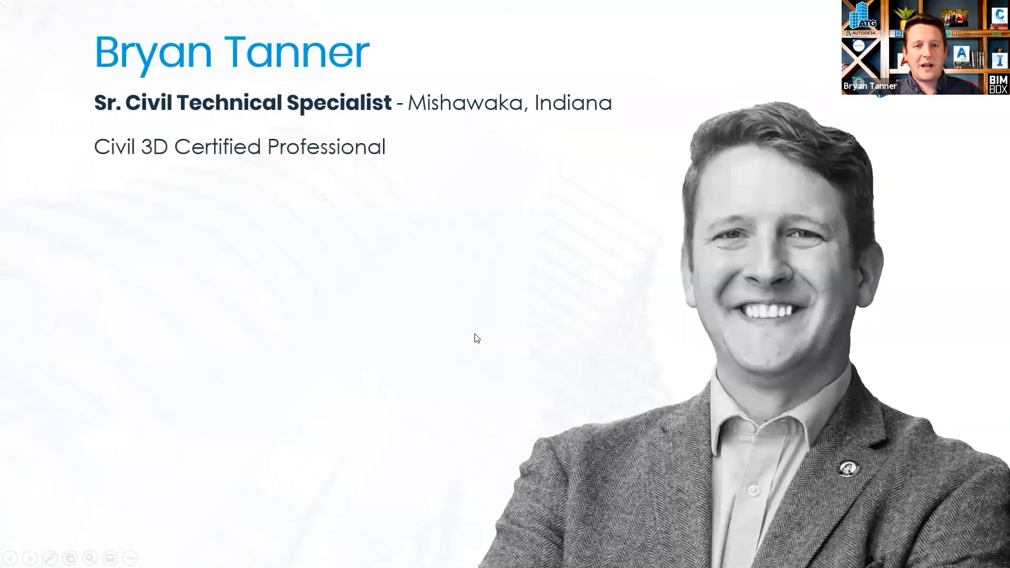